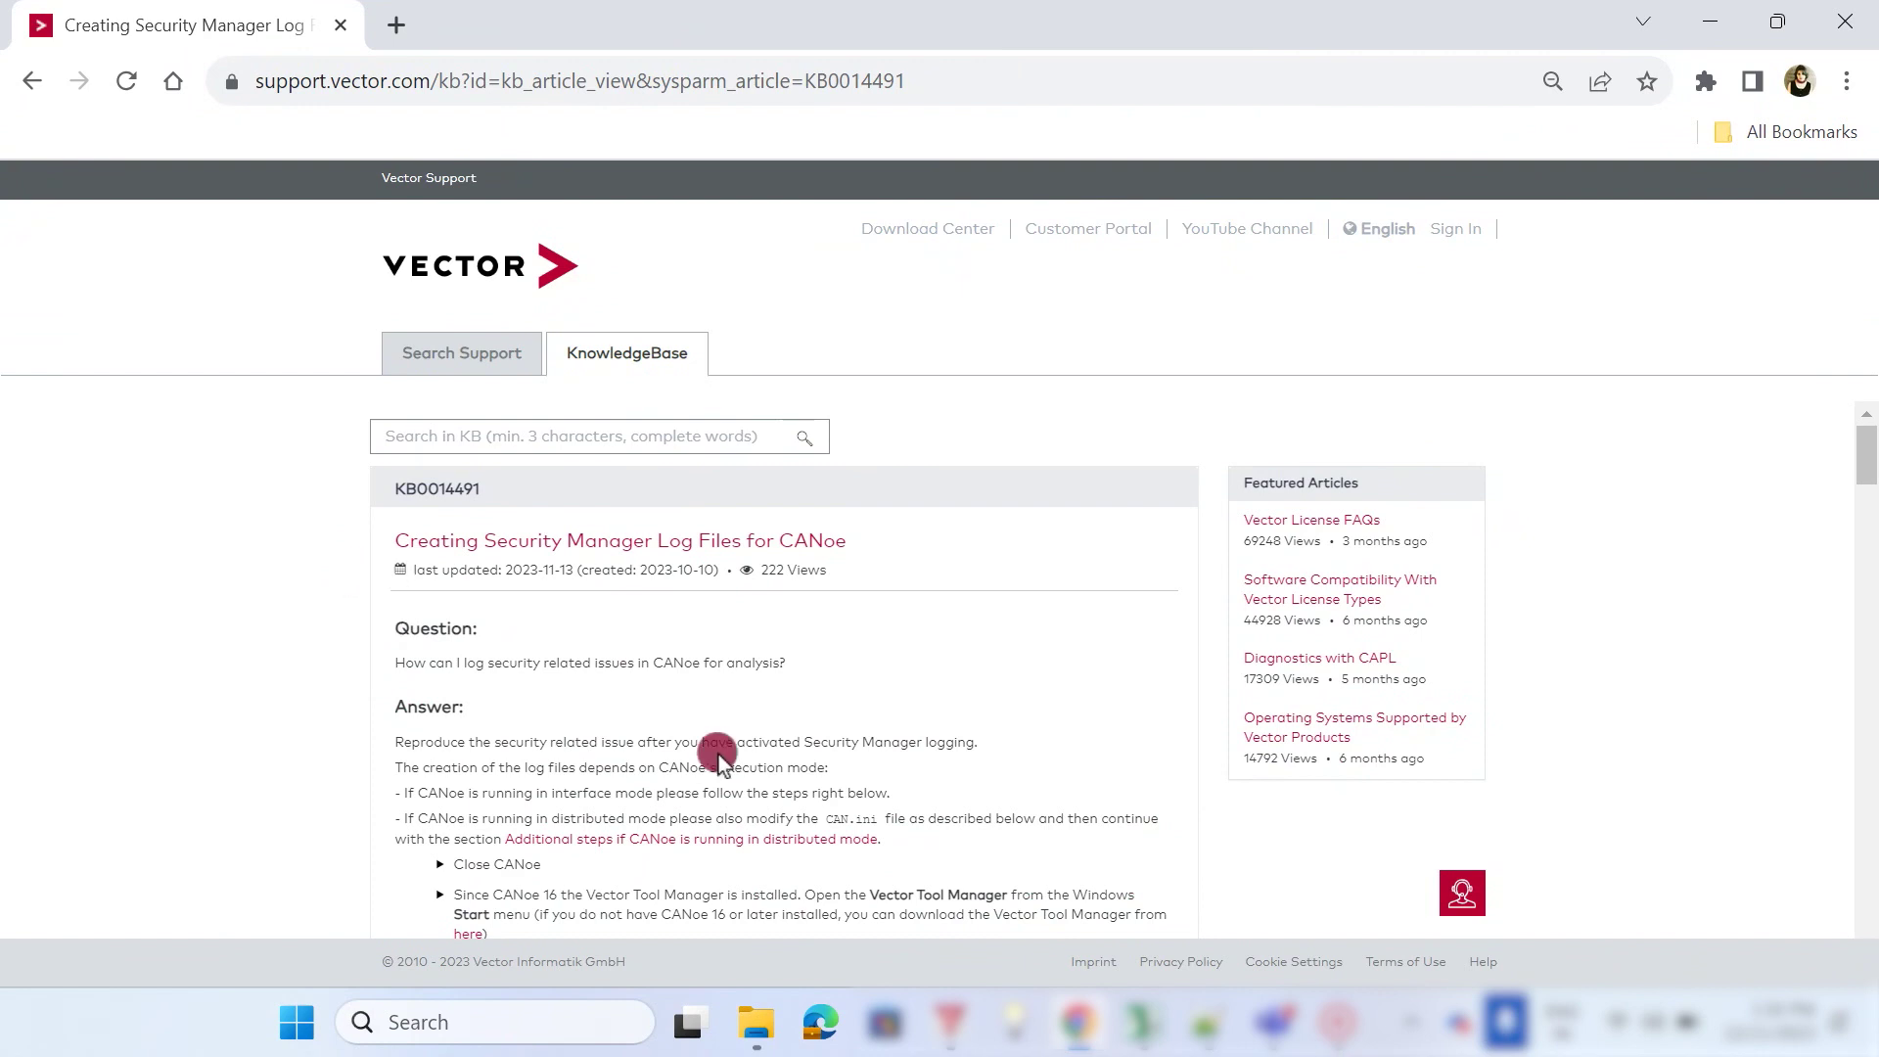
Search Windows for "vector tool" and launch Vector Tool Manager.
{"action": "left_click", "coordinate": [526, 1018]}
{"action": "type", "text": "ve"}
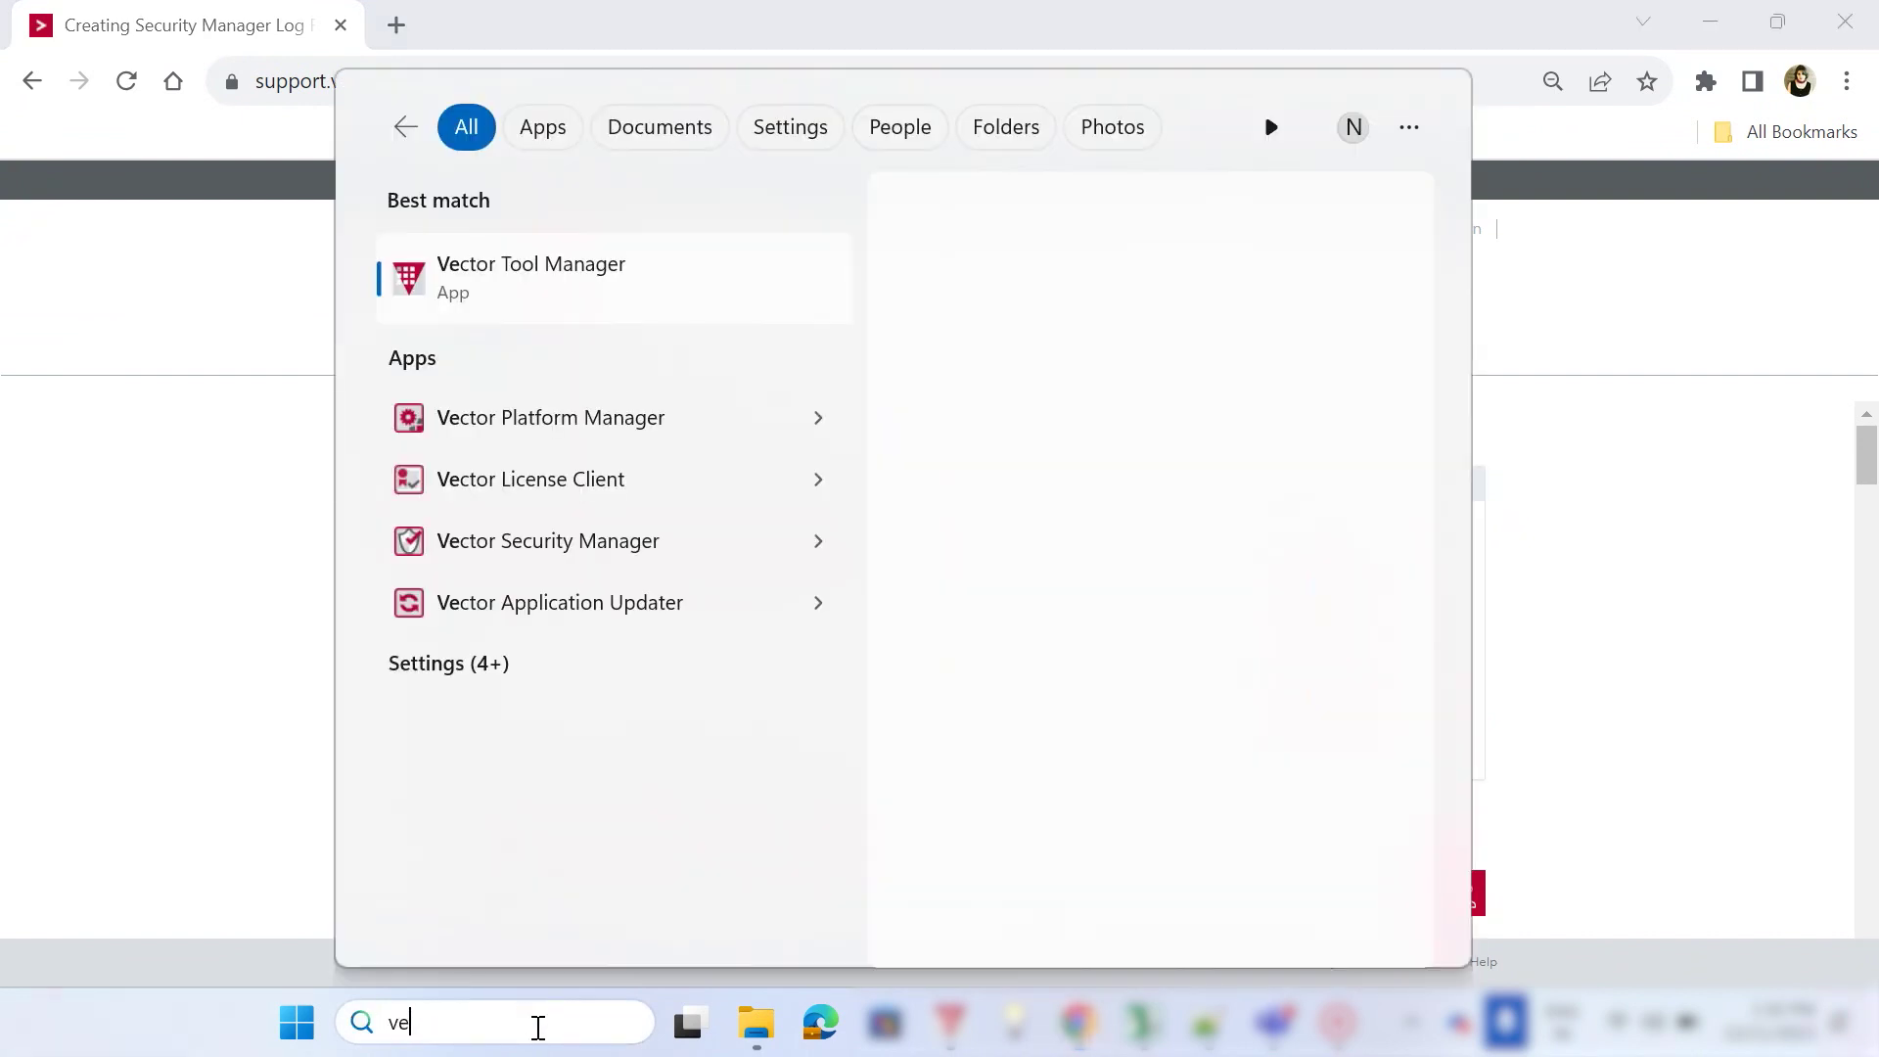
{"action": "type", "text": "ctor tool"}
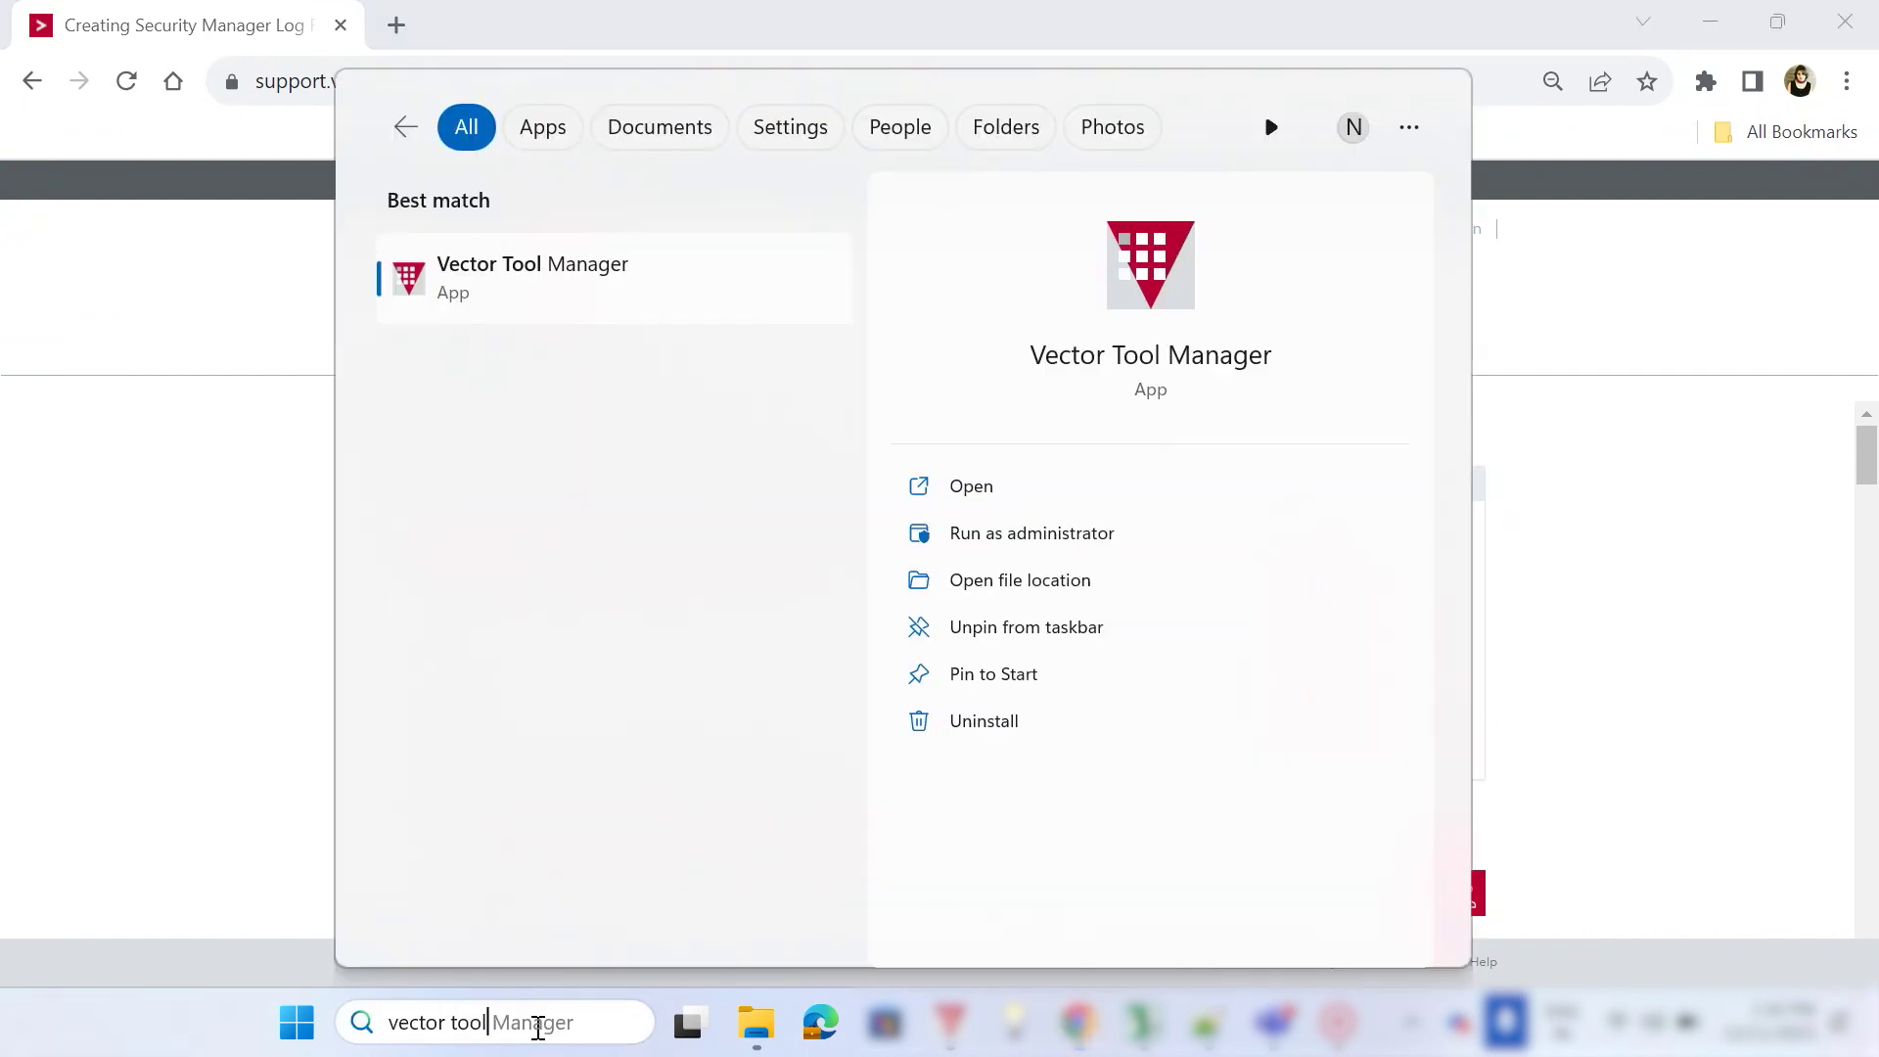
{"action": "left_click", "coordinate": [68, 633]}
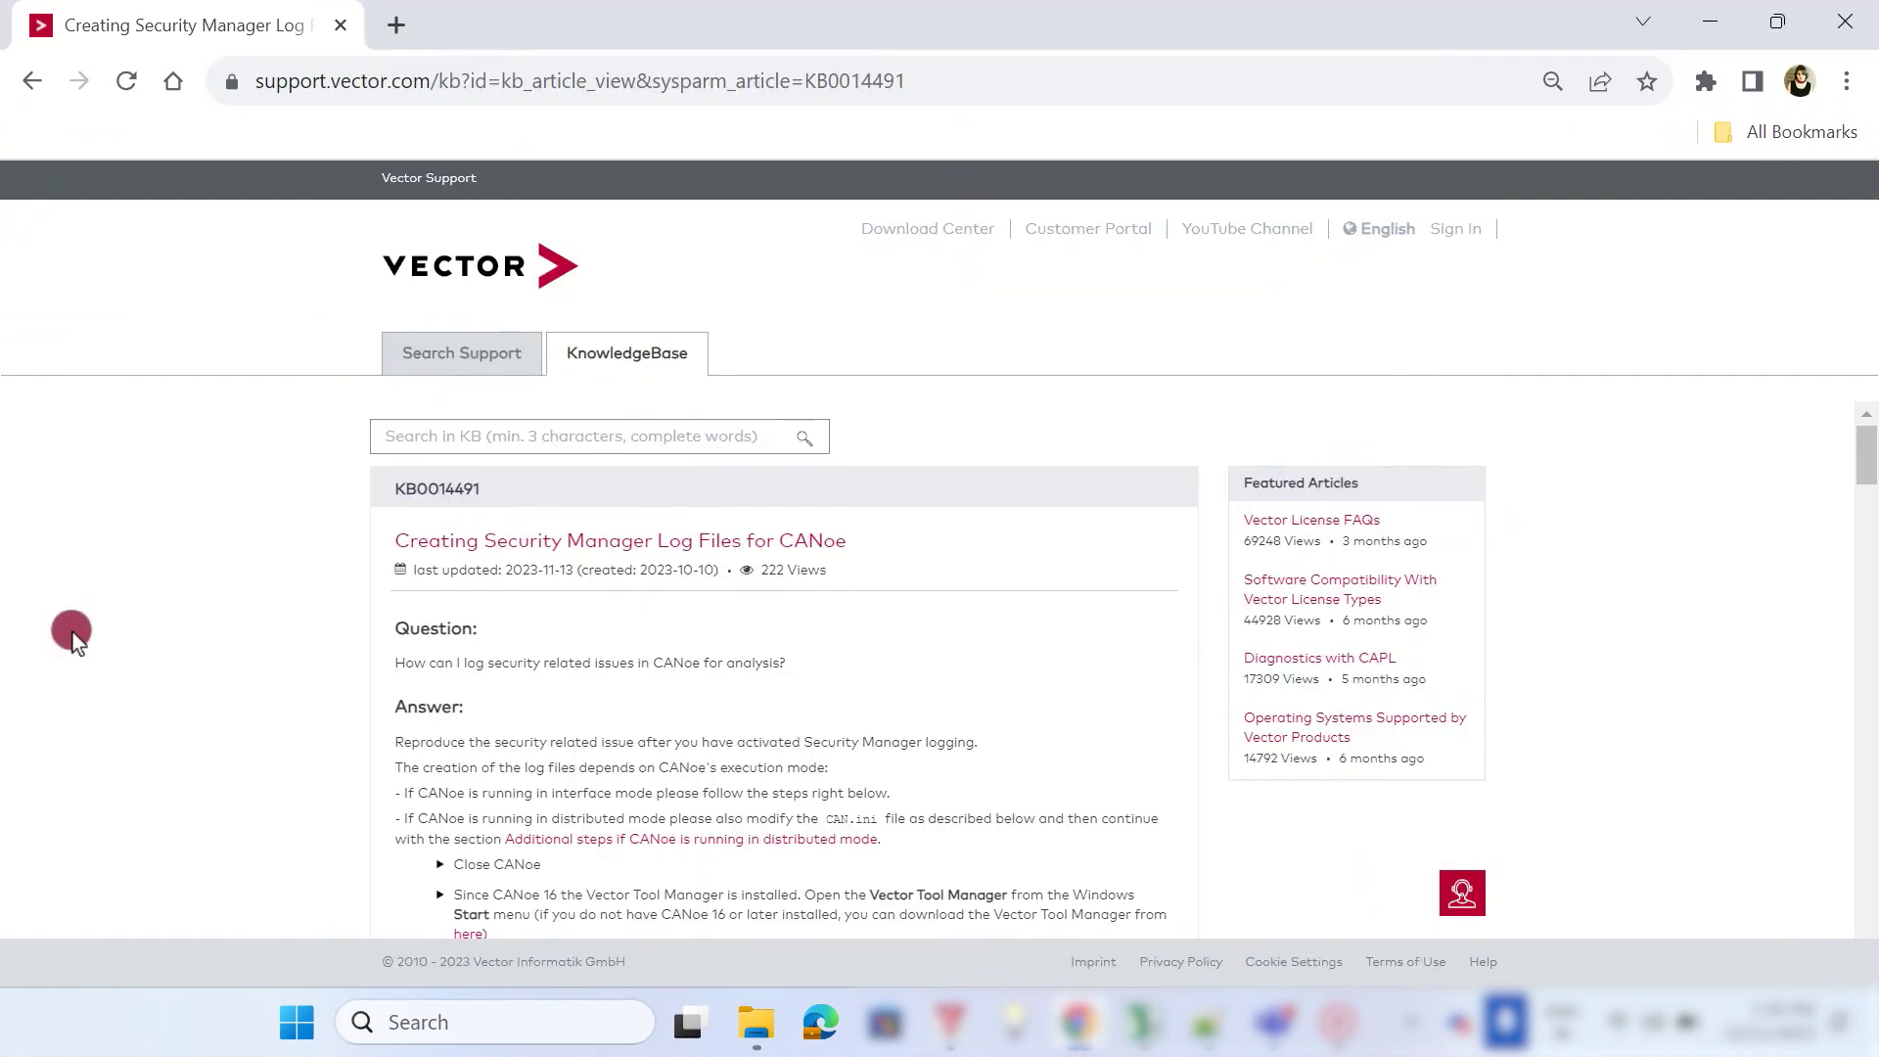
{"action": "left_click", "coordinate": [915, 821]}
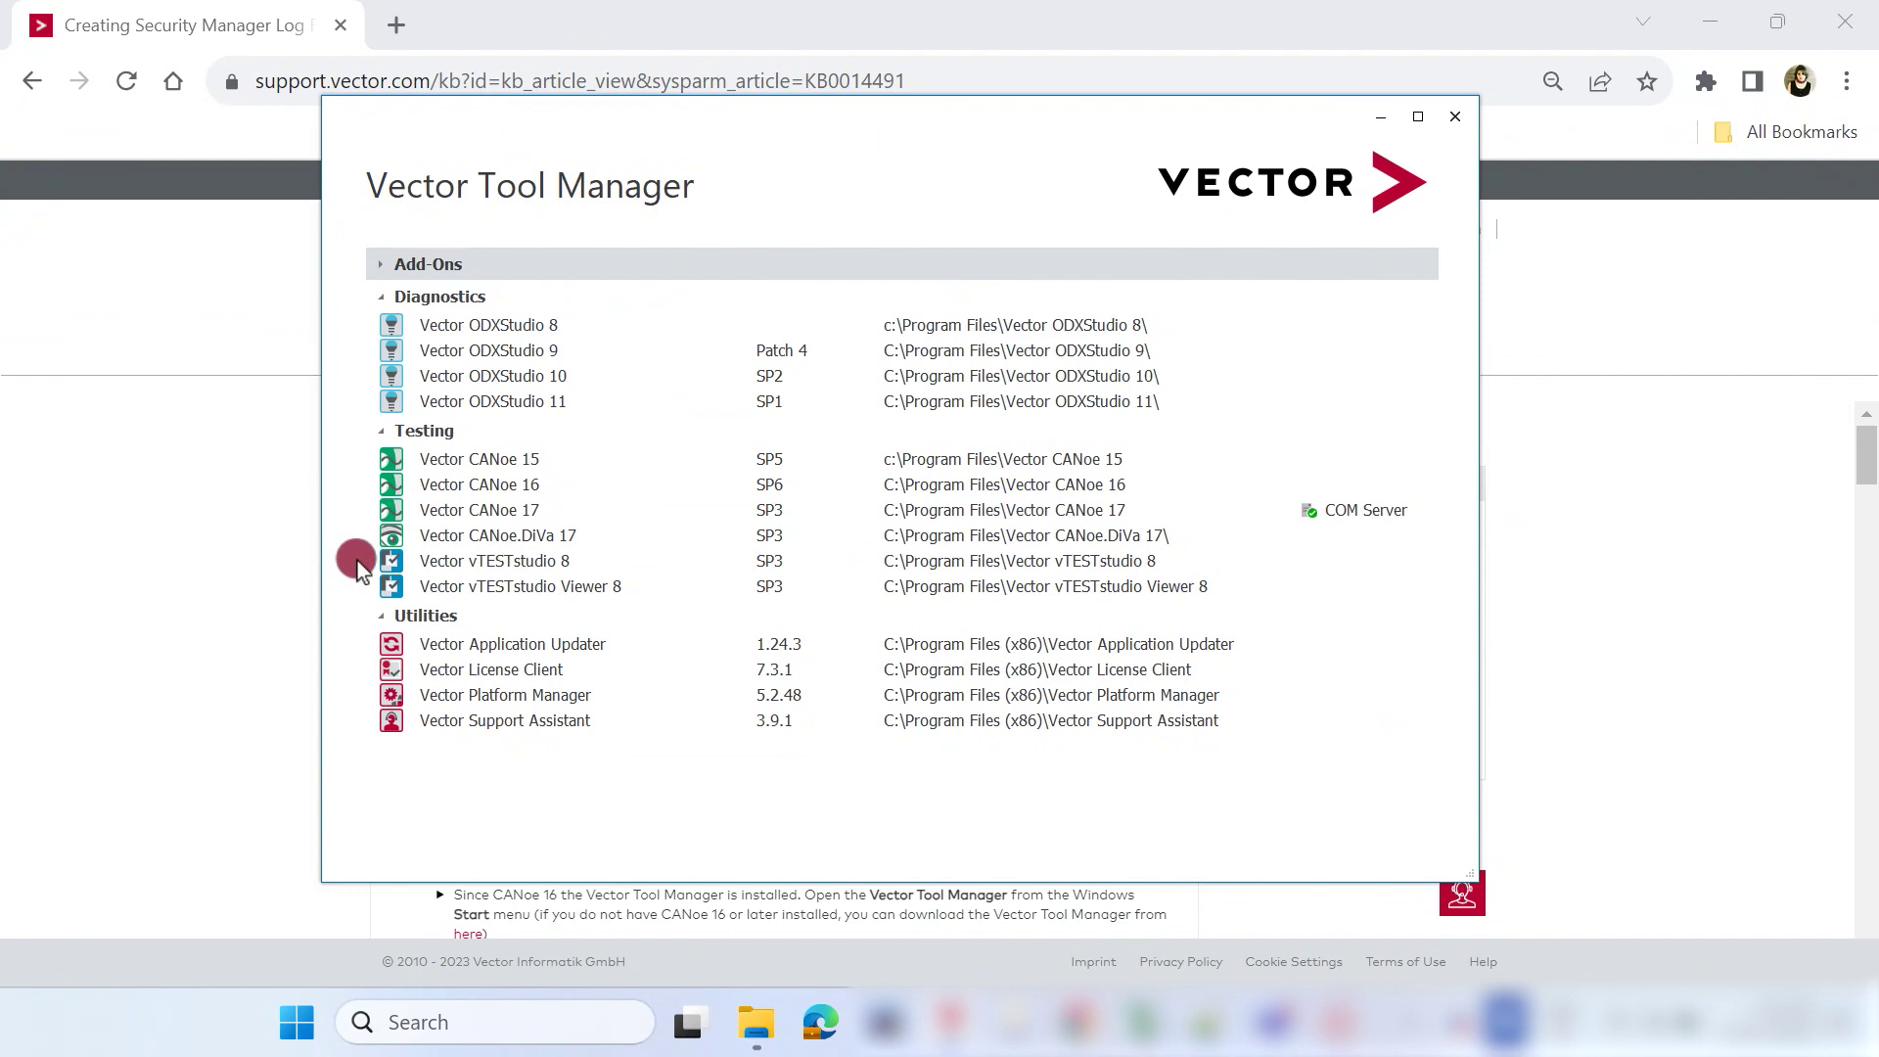
Open the CAN.ini file of Vector CANoe 17 for editing.
{"action": "left_click", "coordinate": [500, 511]}
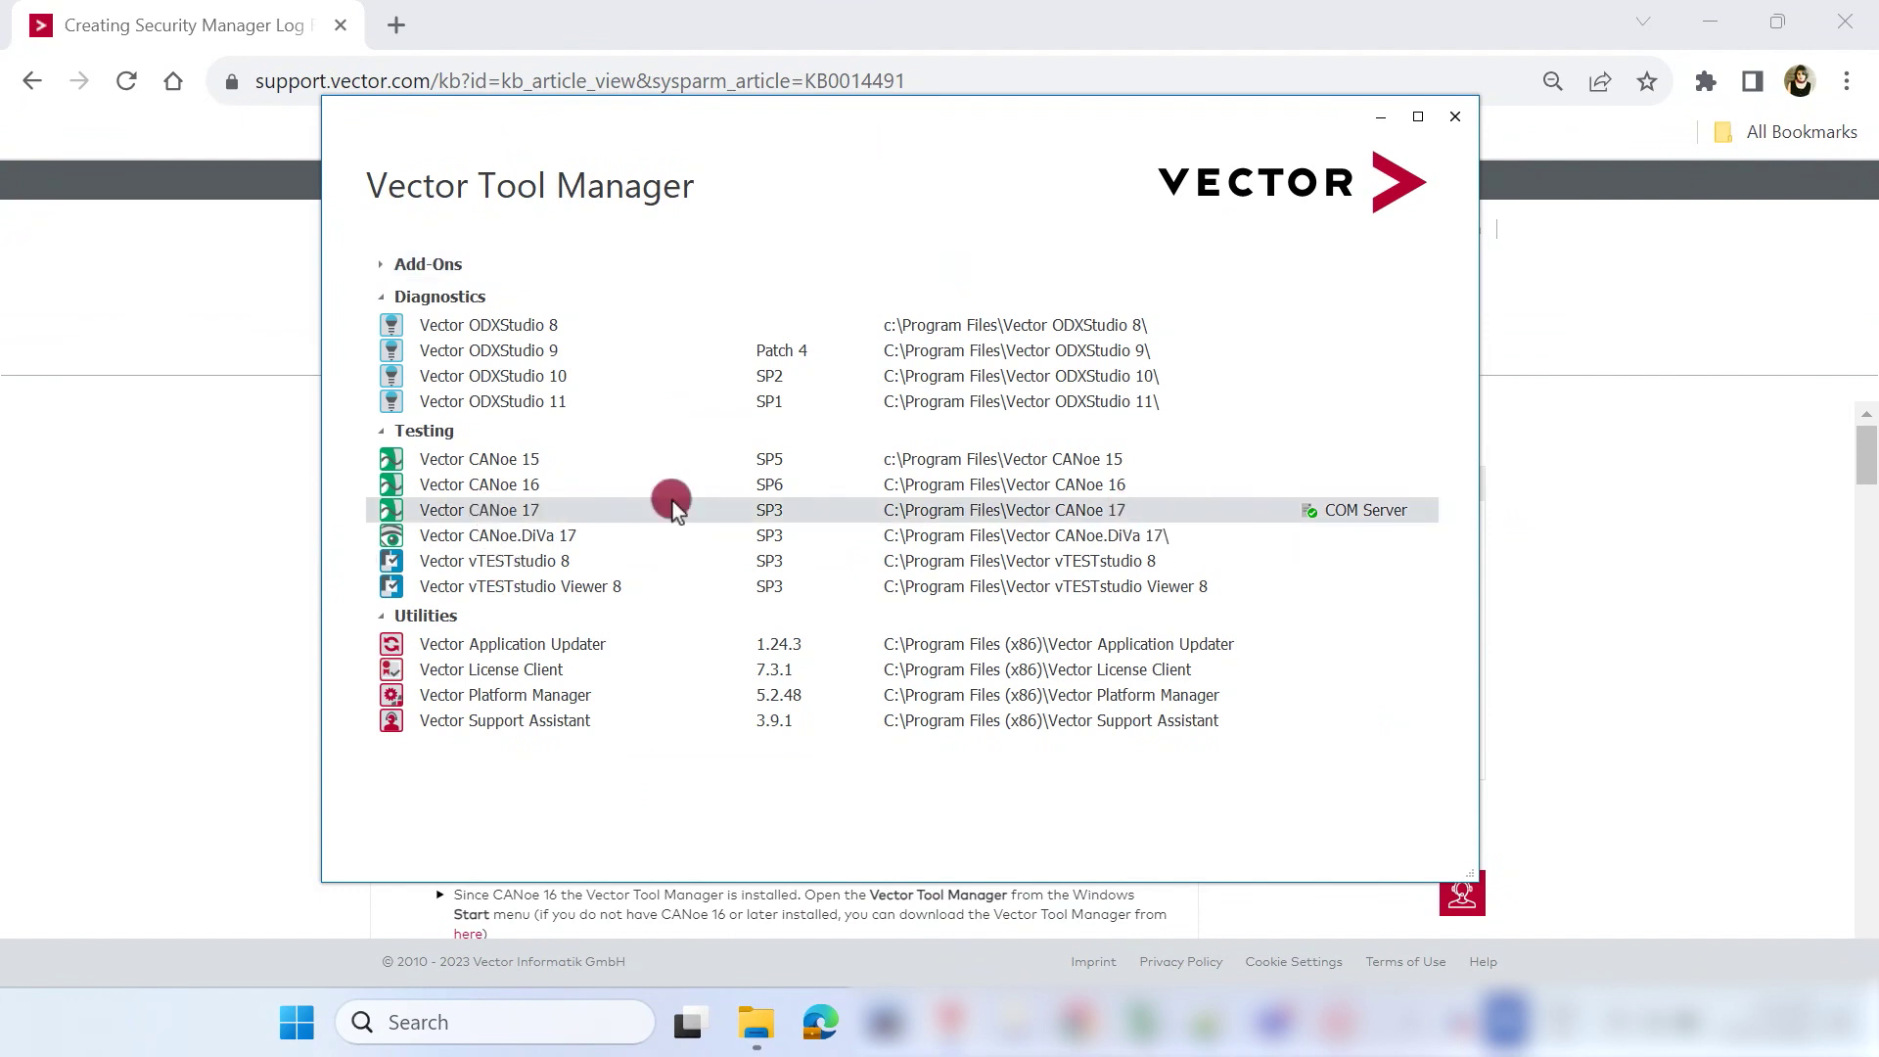
{"action": "right_click", "coordinate": [1006, 508]}
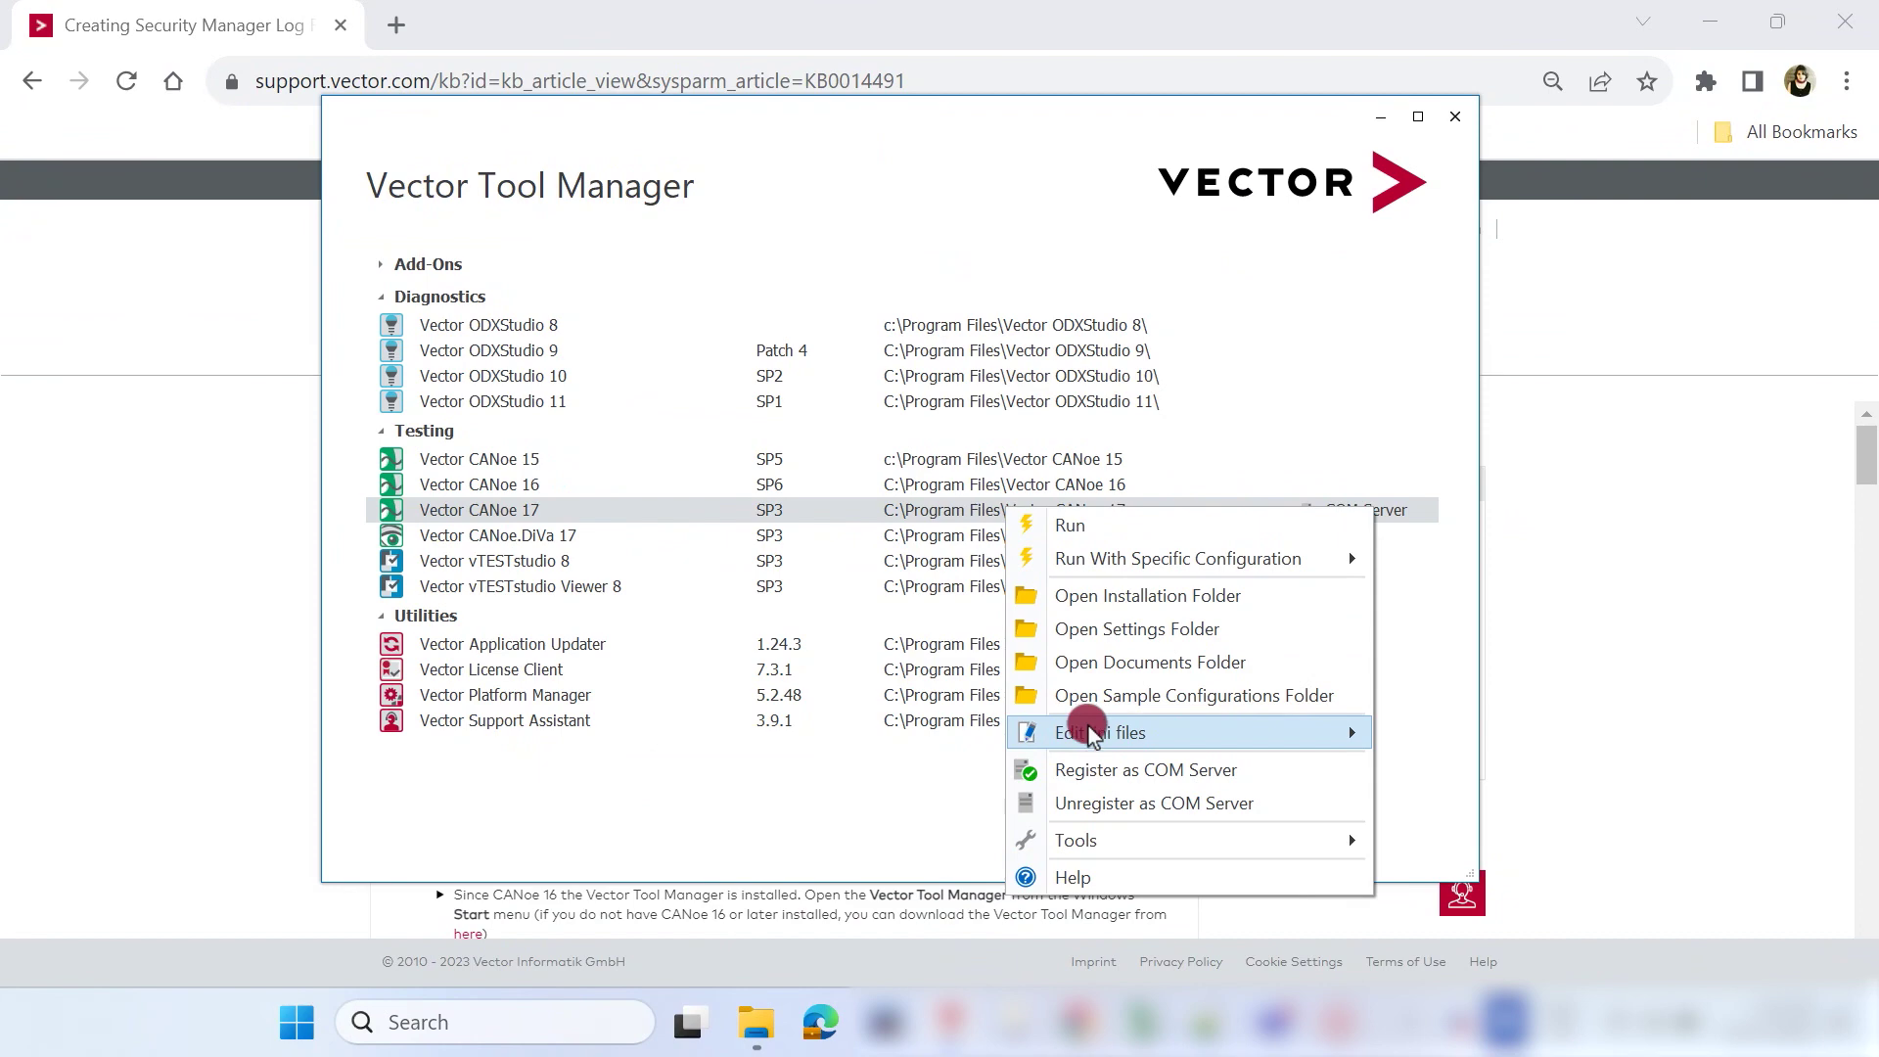
{"action": "mouse_move", "coordinate": [1089, 734]}
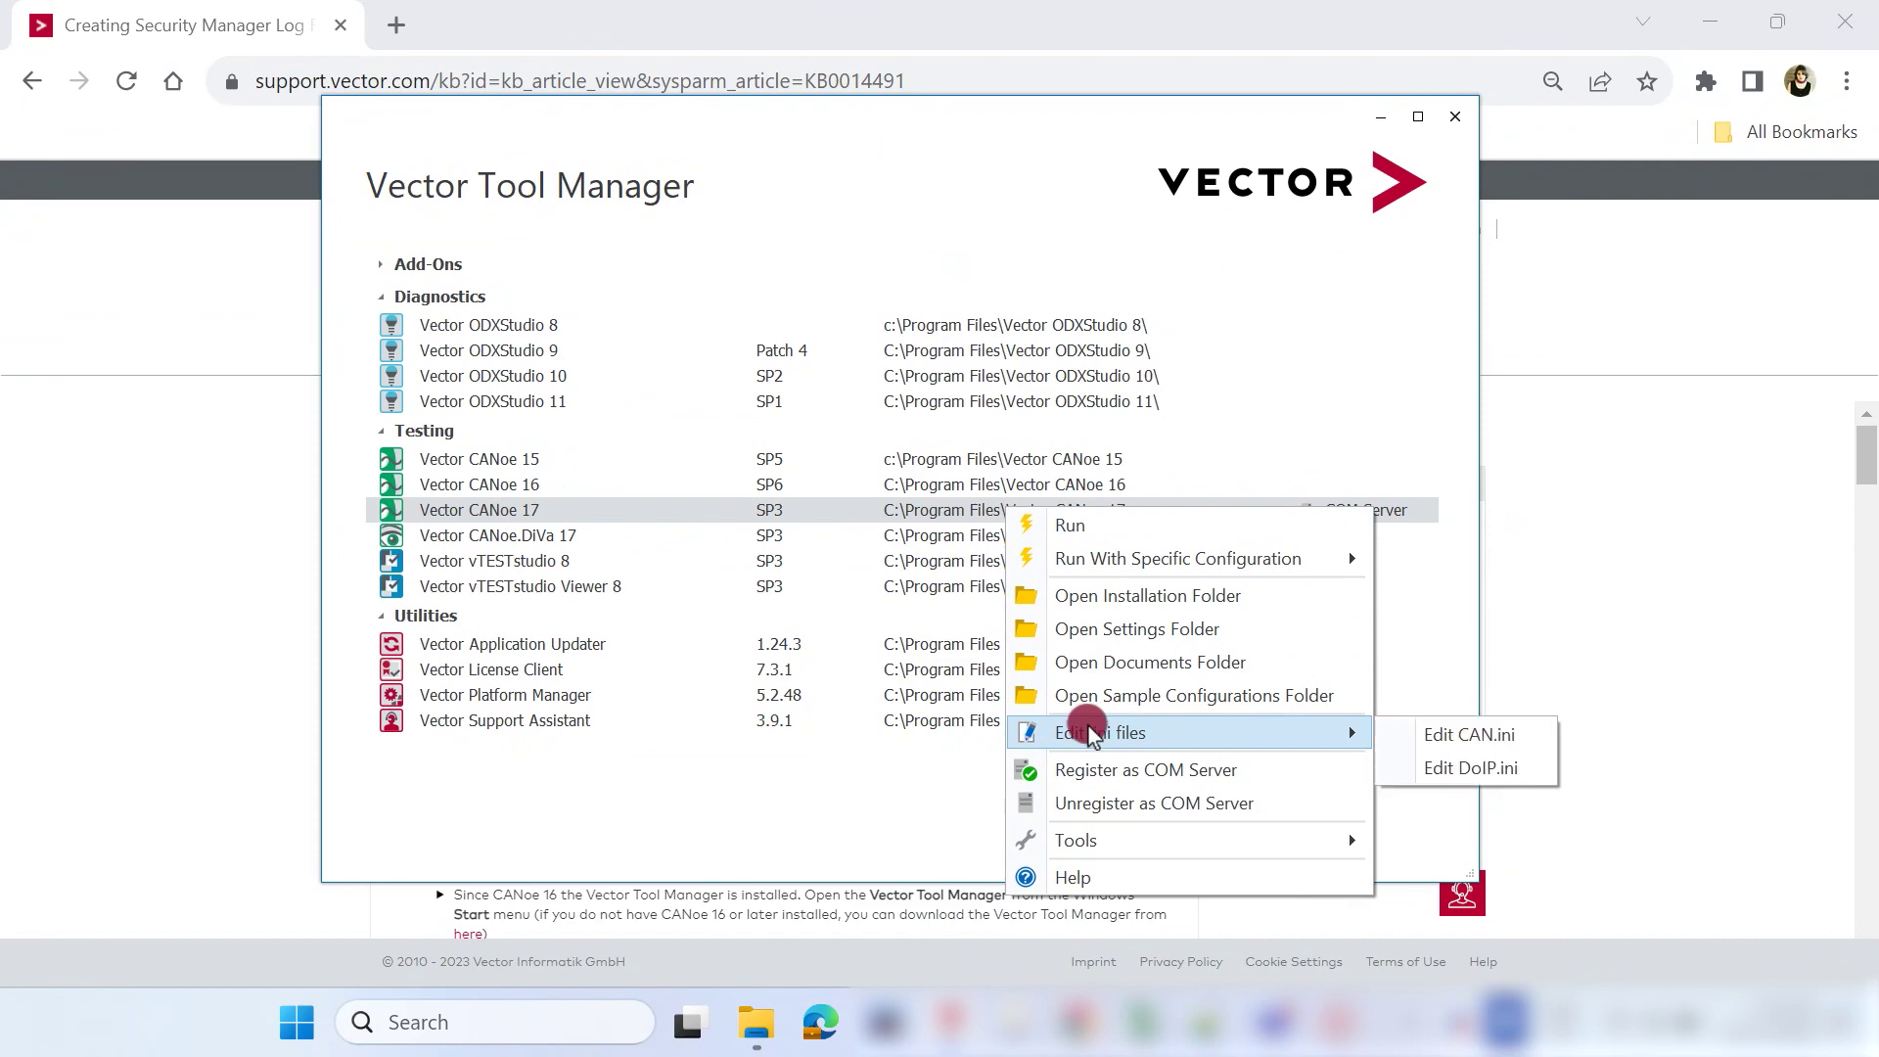
{"action": "left_click", "coordinate": [1412, 745]}
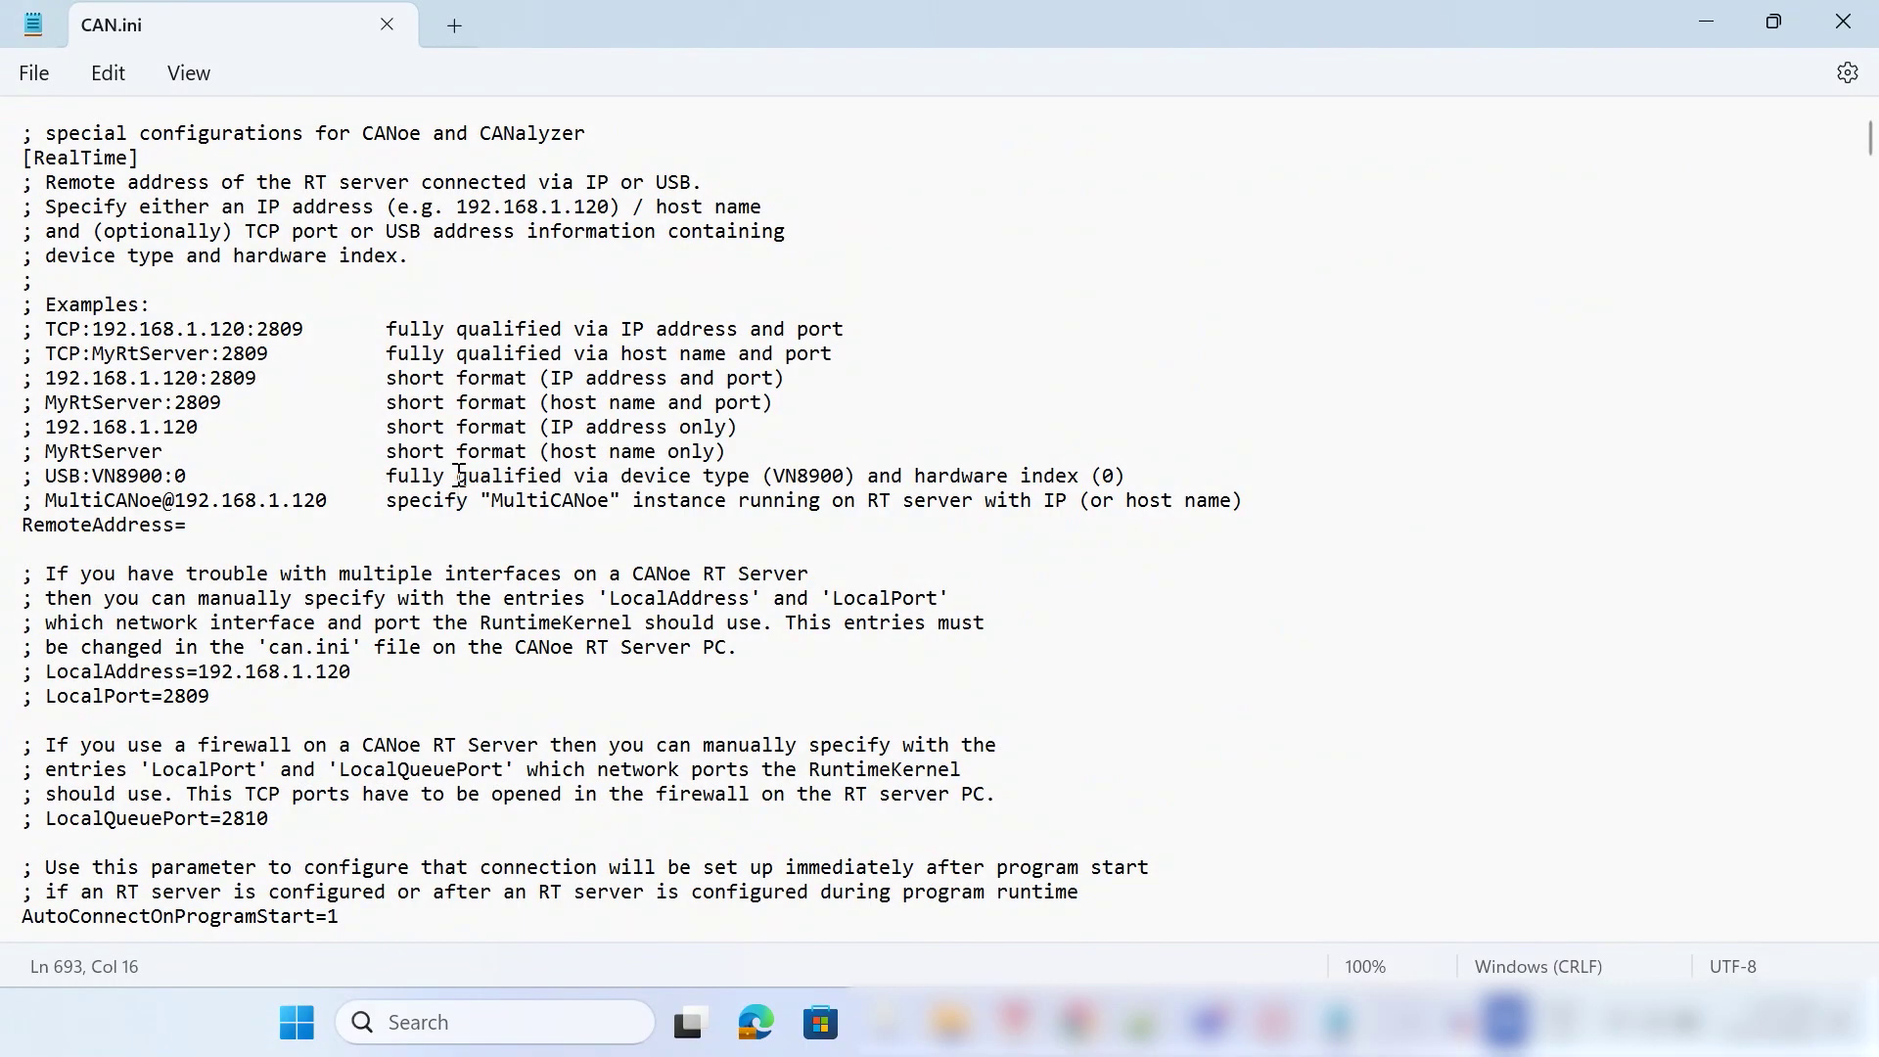
Find the [DebugLog] section of CAN.ini and set LoggingActive to 1 and TimestampType to 2.
{"action": "left_click", "coordinate": [197, 75]}
{"action": "key", "text": "ctrl+f"}
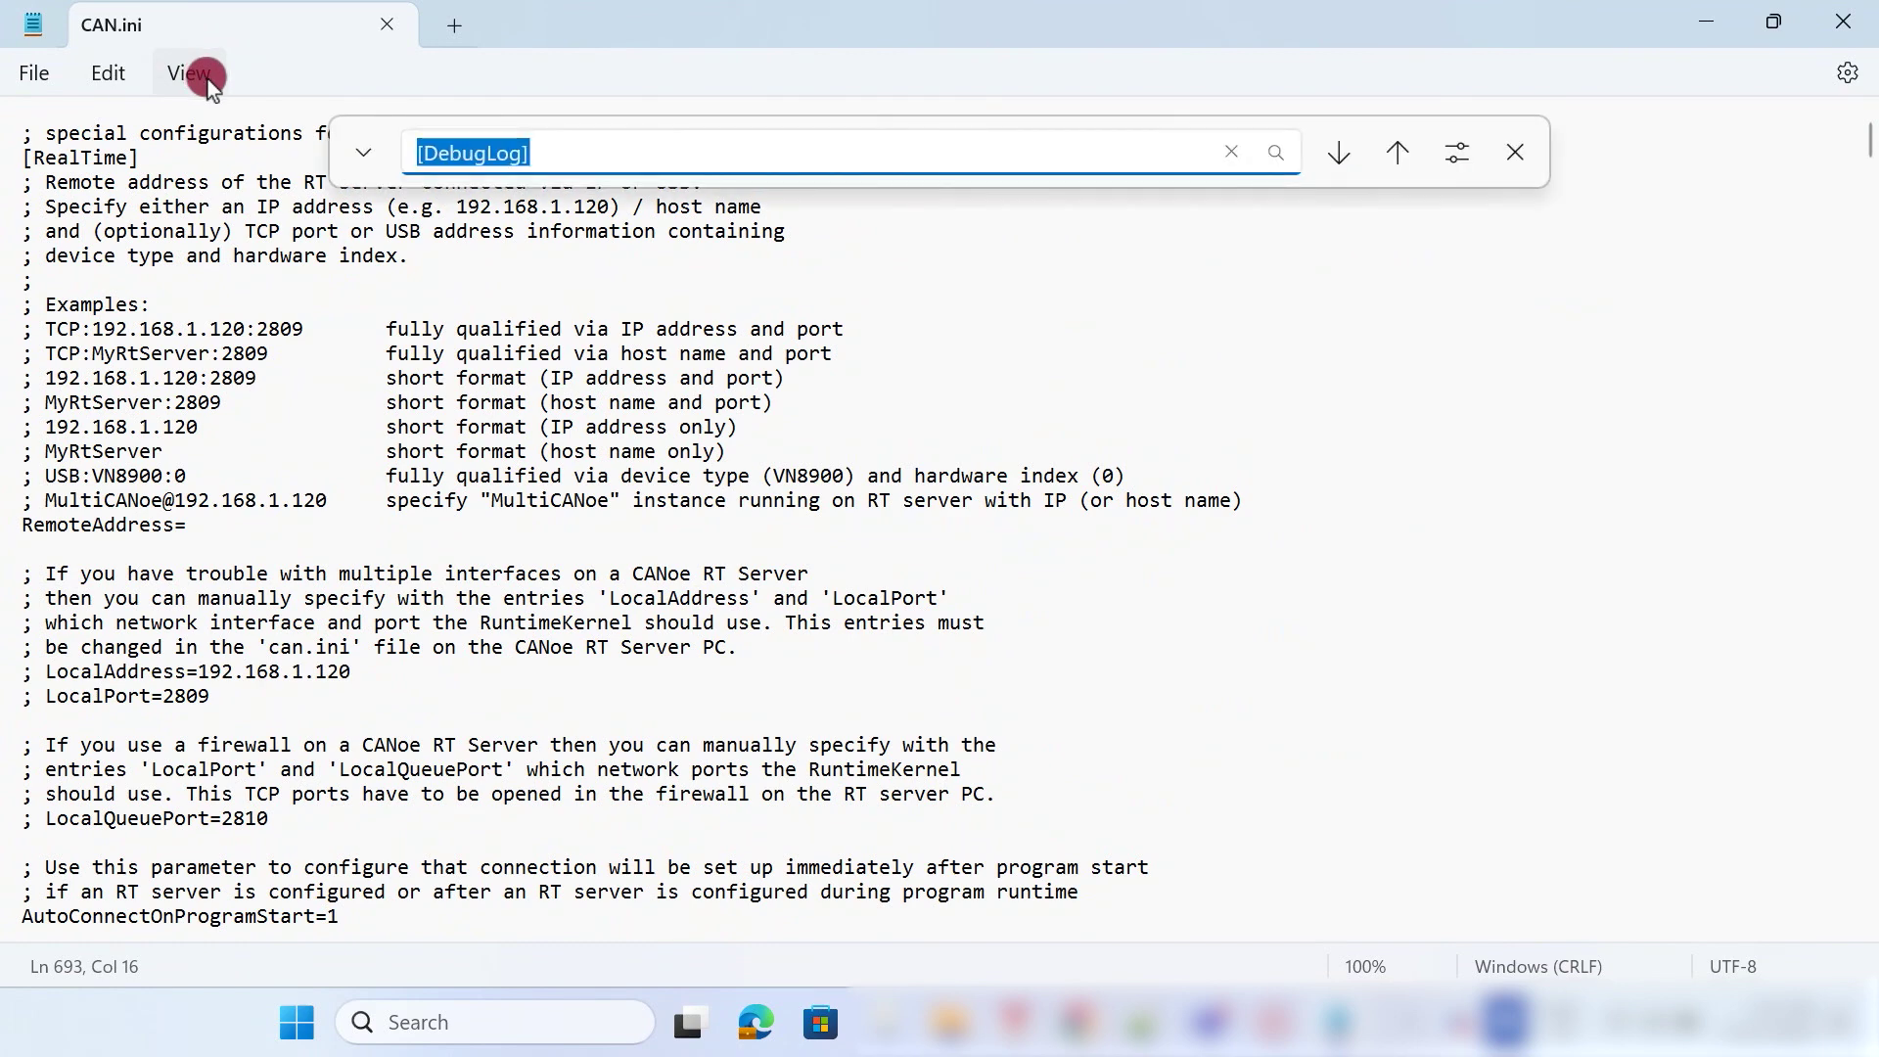
{"action": "key", "text": "Return"}
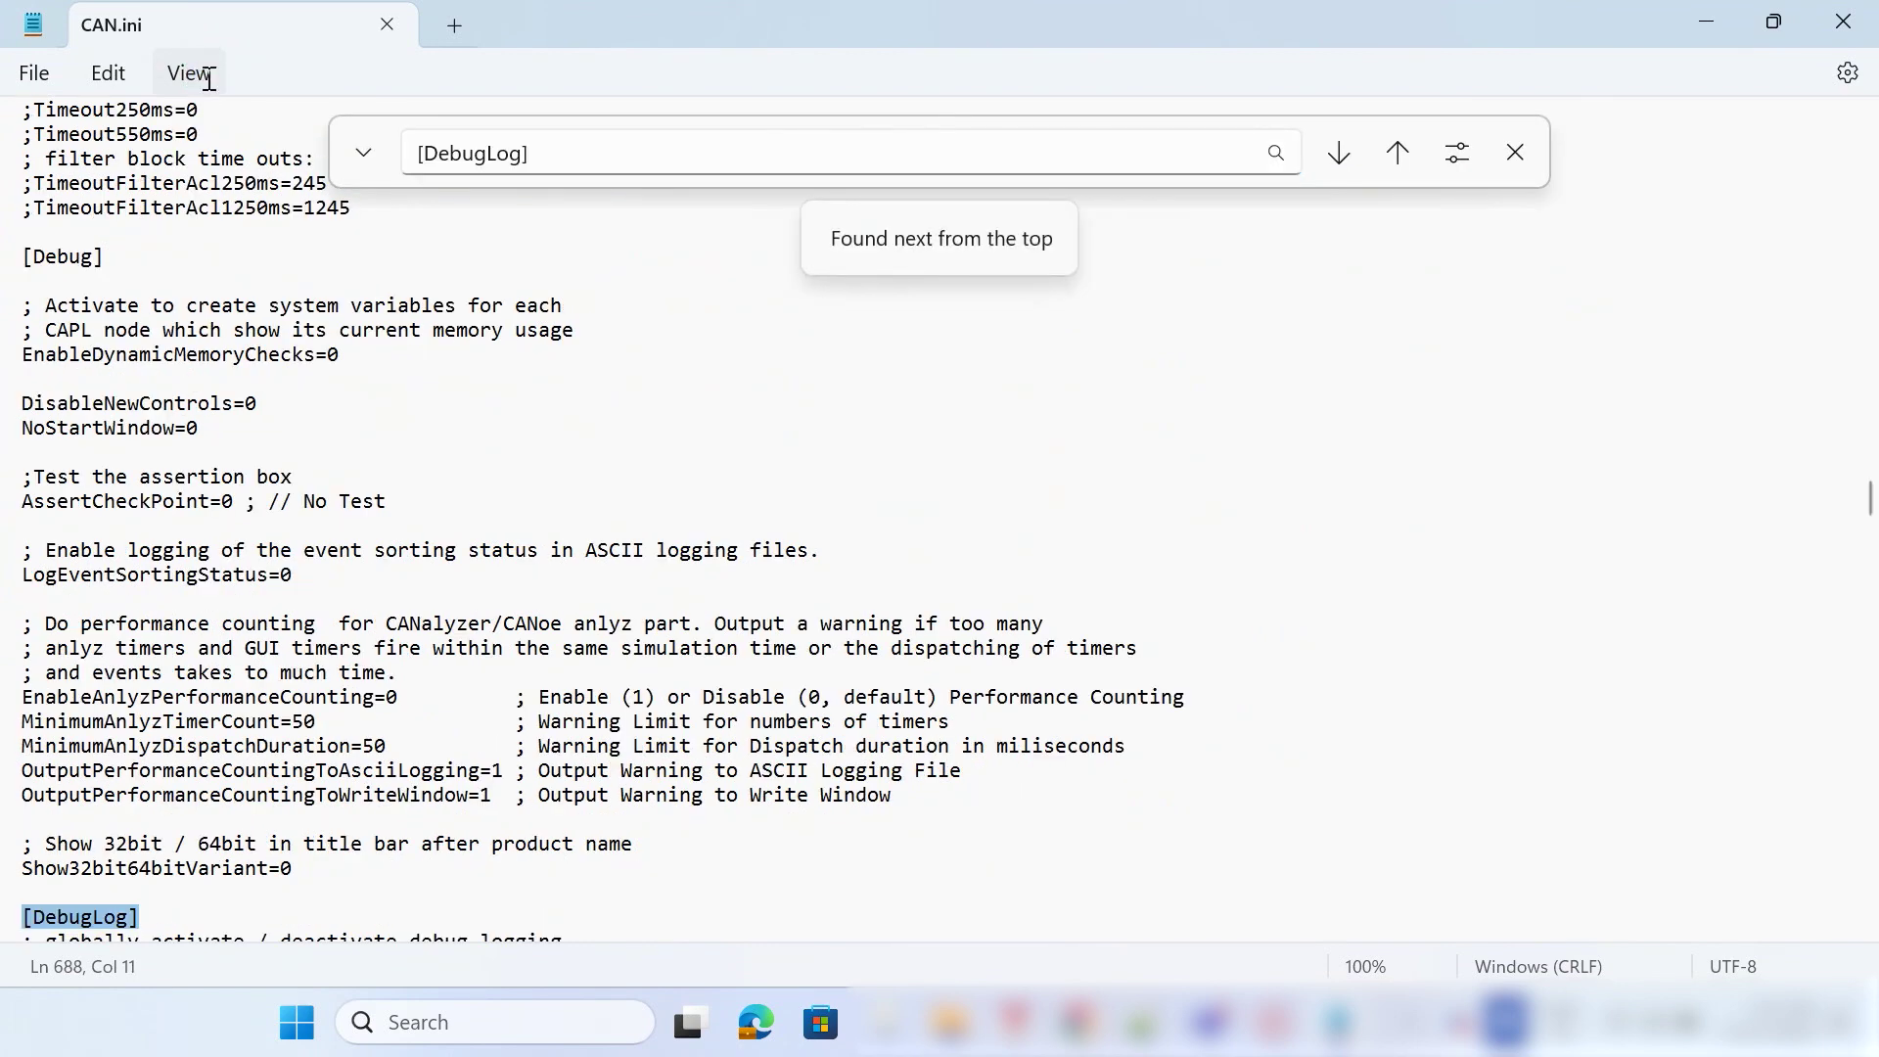
{"action": "scroll", "coordinate": [174, 783], "scroll_direction": "down", "scroll_amount": 3}
{"action": "scroll", "coordinate": [174, 783], "scroll_direction": "down", "scroll_amount": 3}
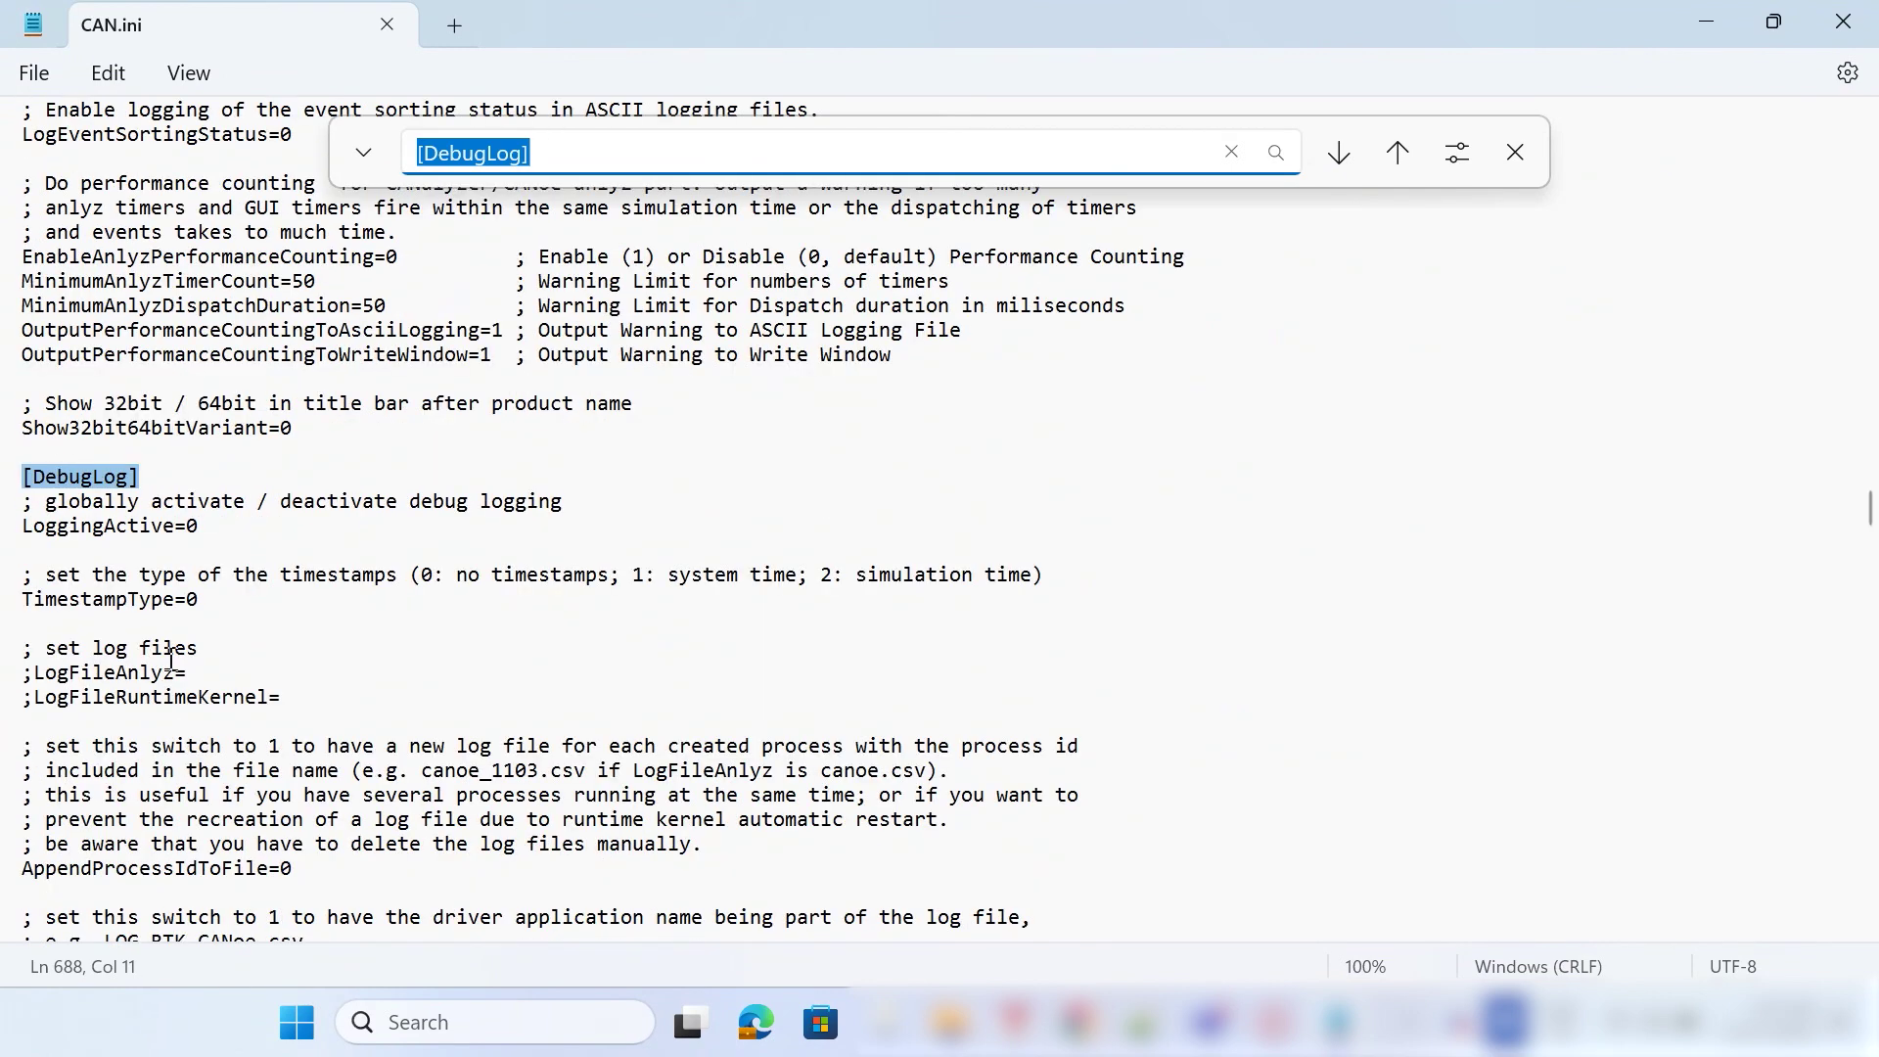
{"action": "scroll", "coordinate": [186, 599], "scroll_direction": "down", "scroll_amount": 1}
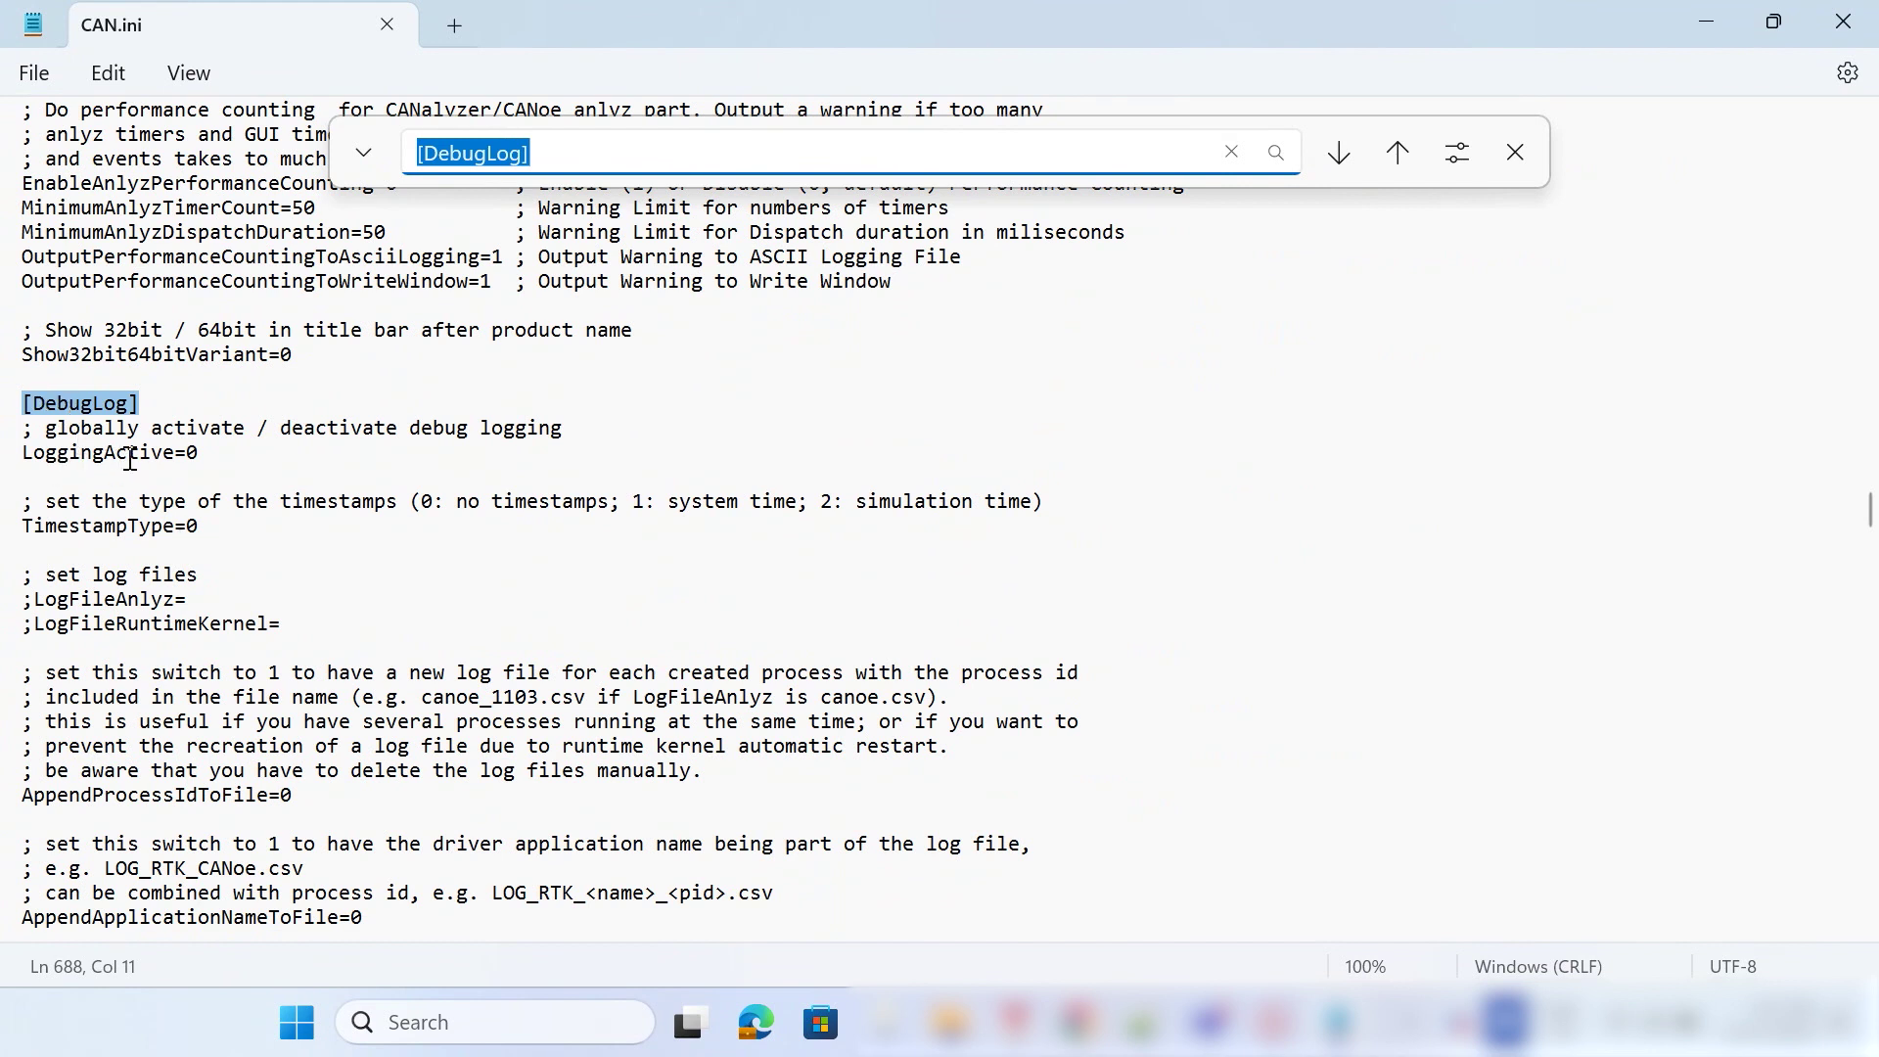
{"action": "left_click", "coordinate": [201, 459]}
{"action": "key", "text": "BackSpace"}
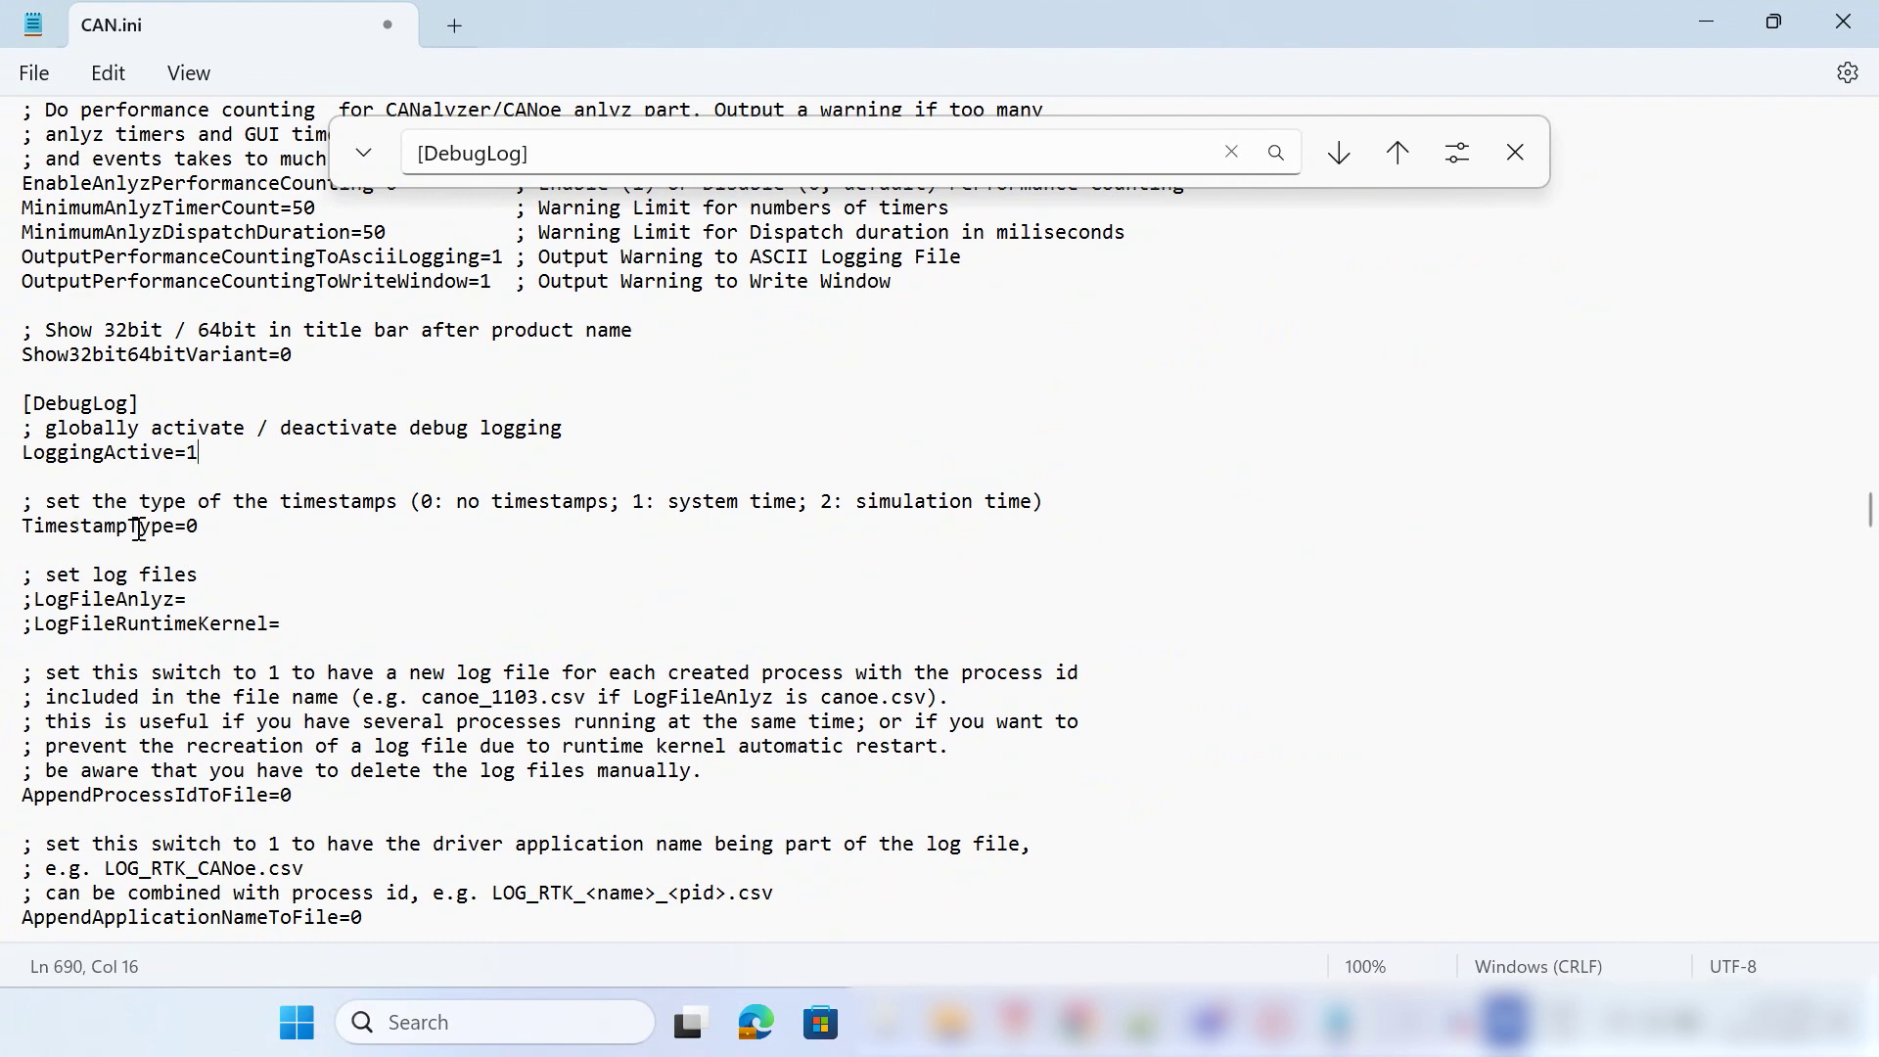
{"action": "key", "text": "BackSpace"}
{"action": "type", "text": "2"}
Uncomment the LogFileAnlyz and LogFileRuntimeKernel entries by removing their leading semicolons.
{"action": "left_click", "coordinate": [32, 601]}
{"action": "key", "text": "BackSpace"}
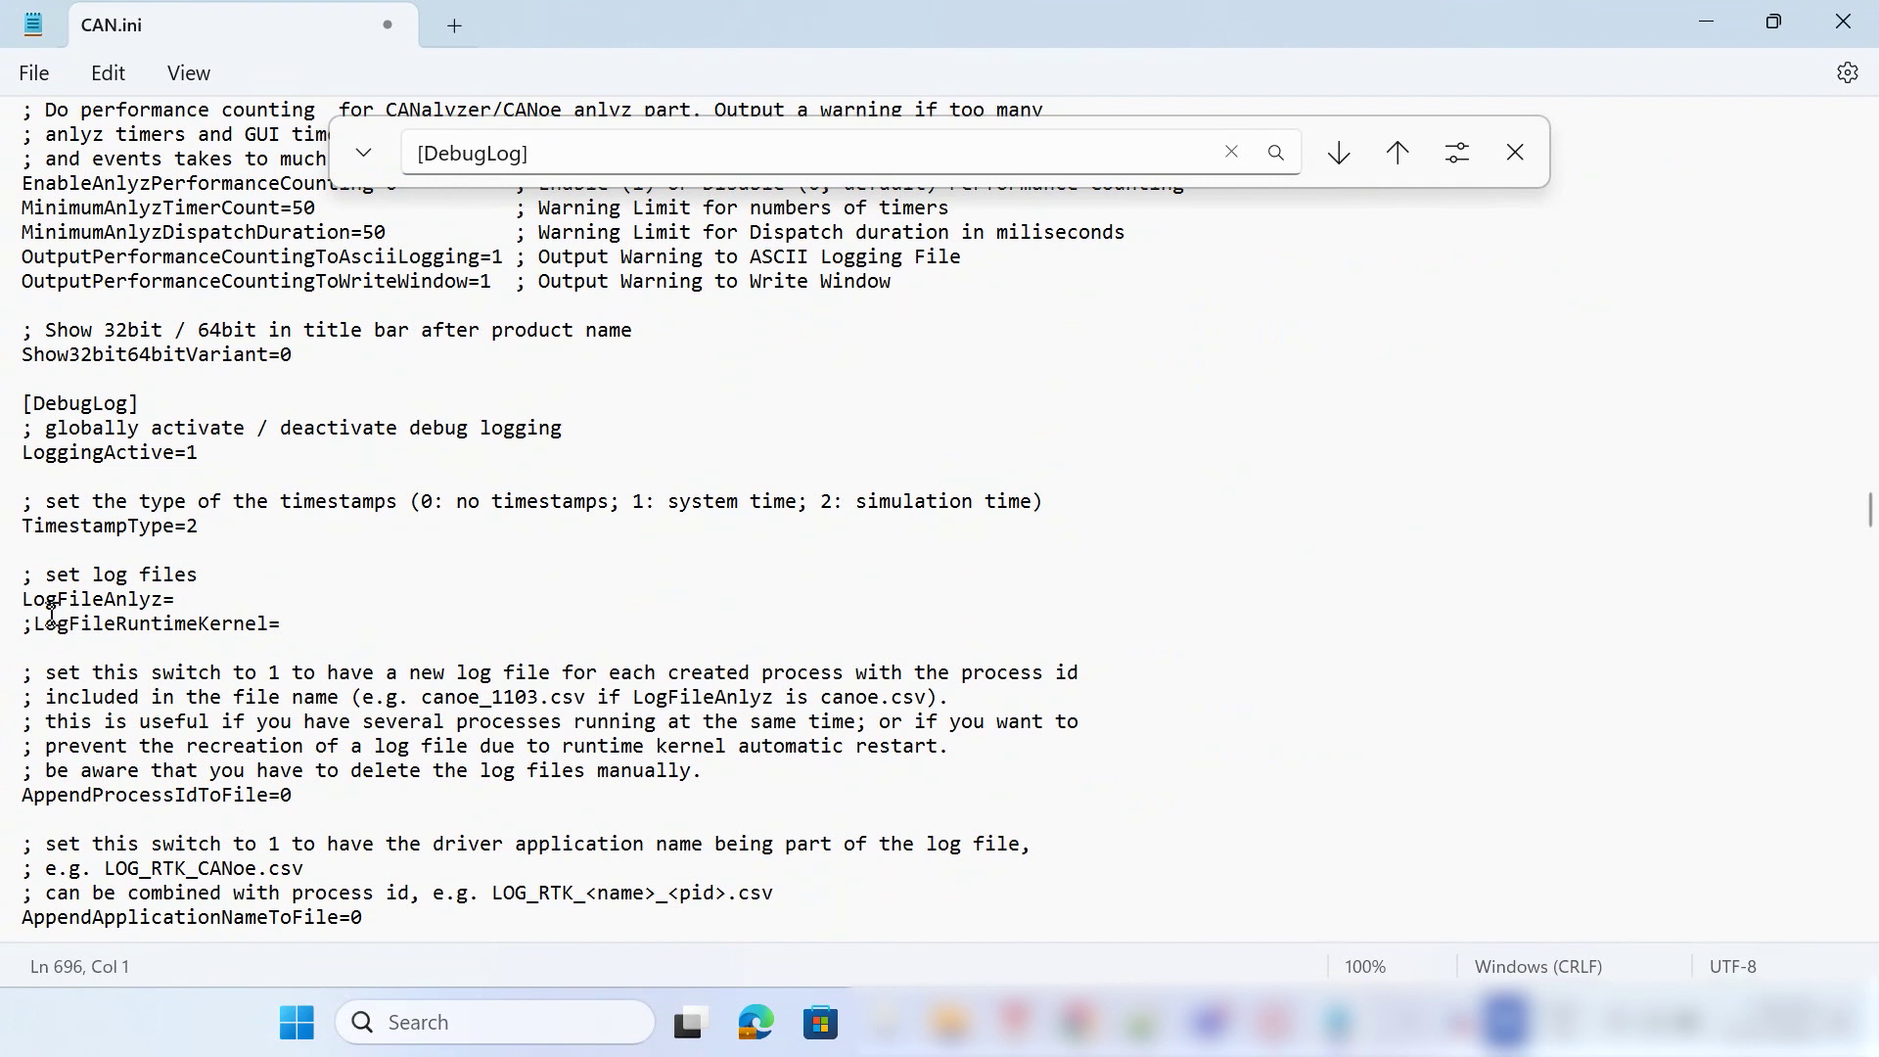
{"action": "key", "text": "BackSpace"}
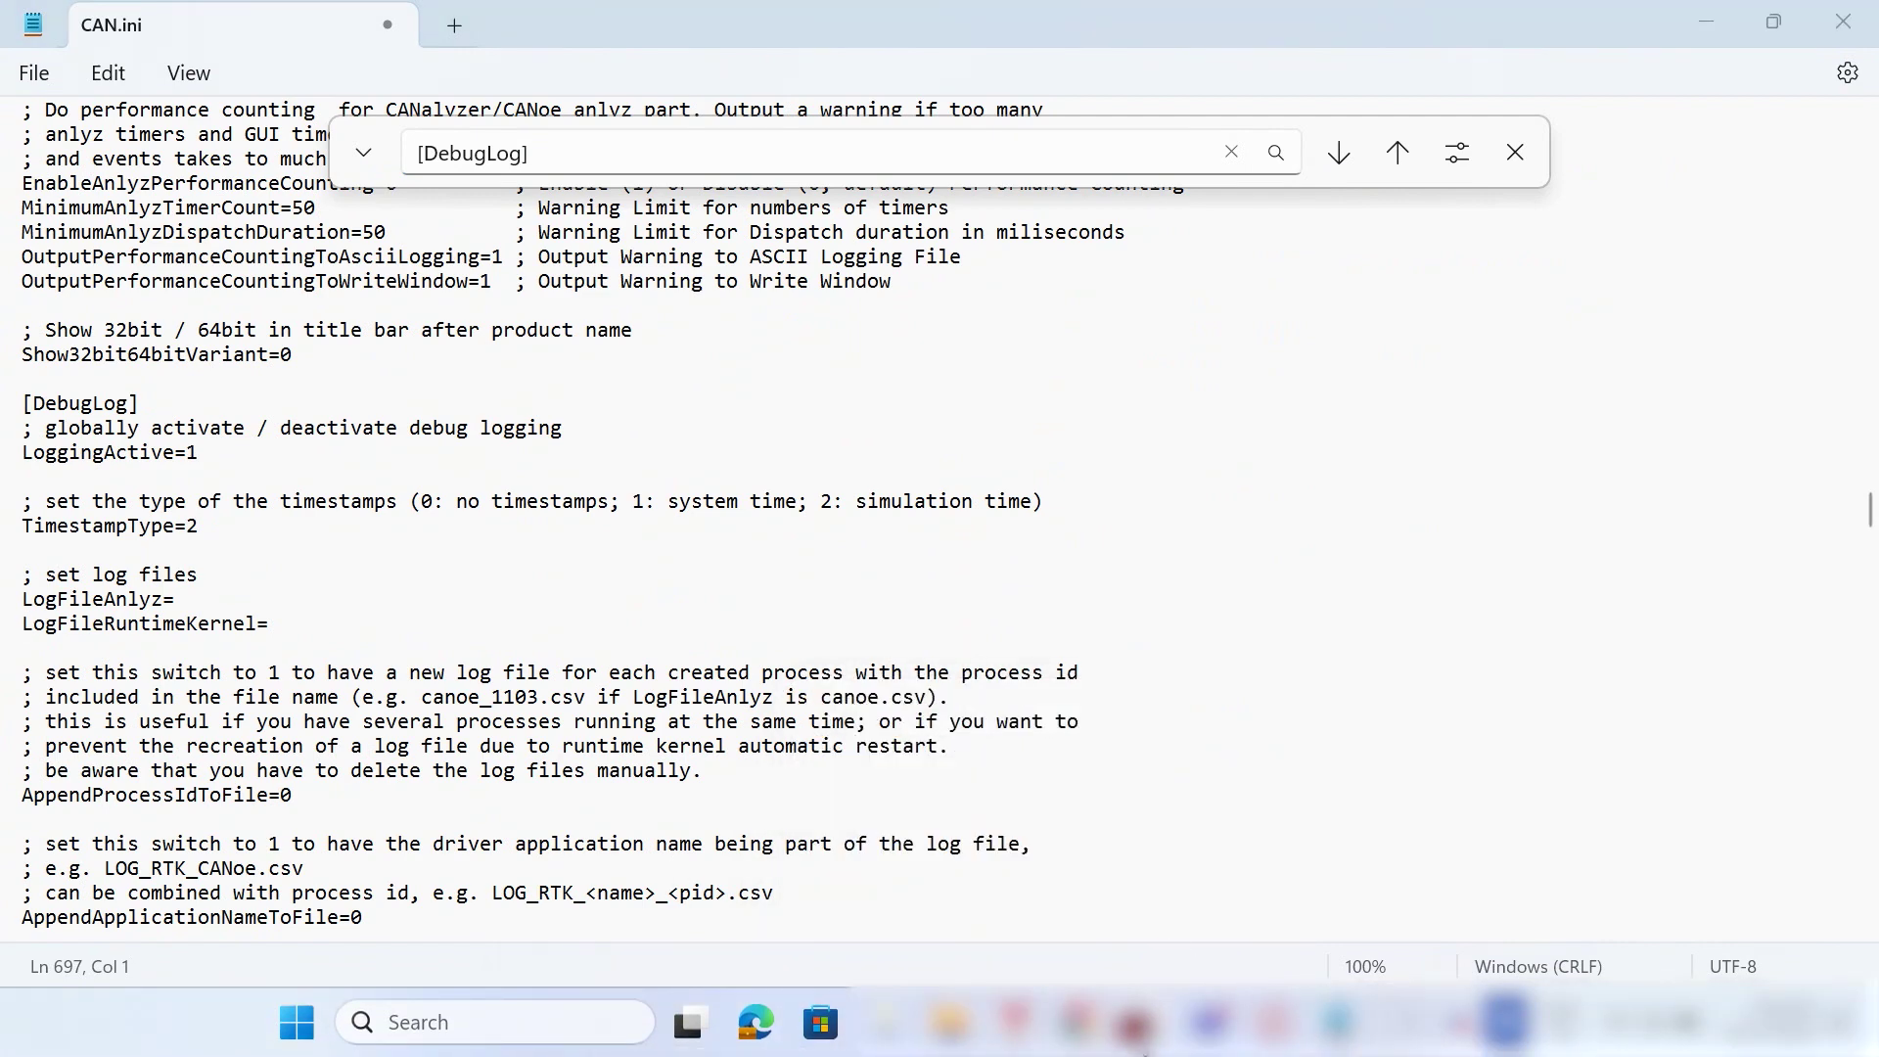
Copy the path D:\SecurityManagerLogs\logAnlyz.csv from Notepad++ and paste it as the LogFileAnlyz value in CAN.ini.
{"action": "left_click", "coordinate": [1140, 1023]}
{"action": "left_click_drag", "start_coordinate": [130, 186], "coordinate": [523, 196]}
{"action": "key", "text": "ctrl+c"}
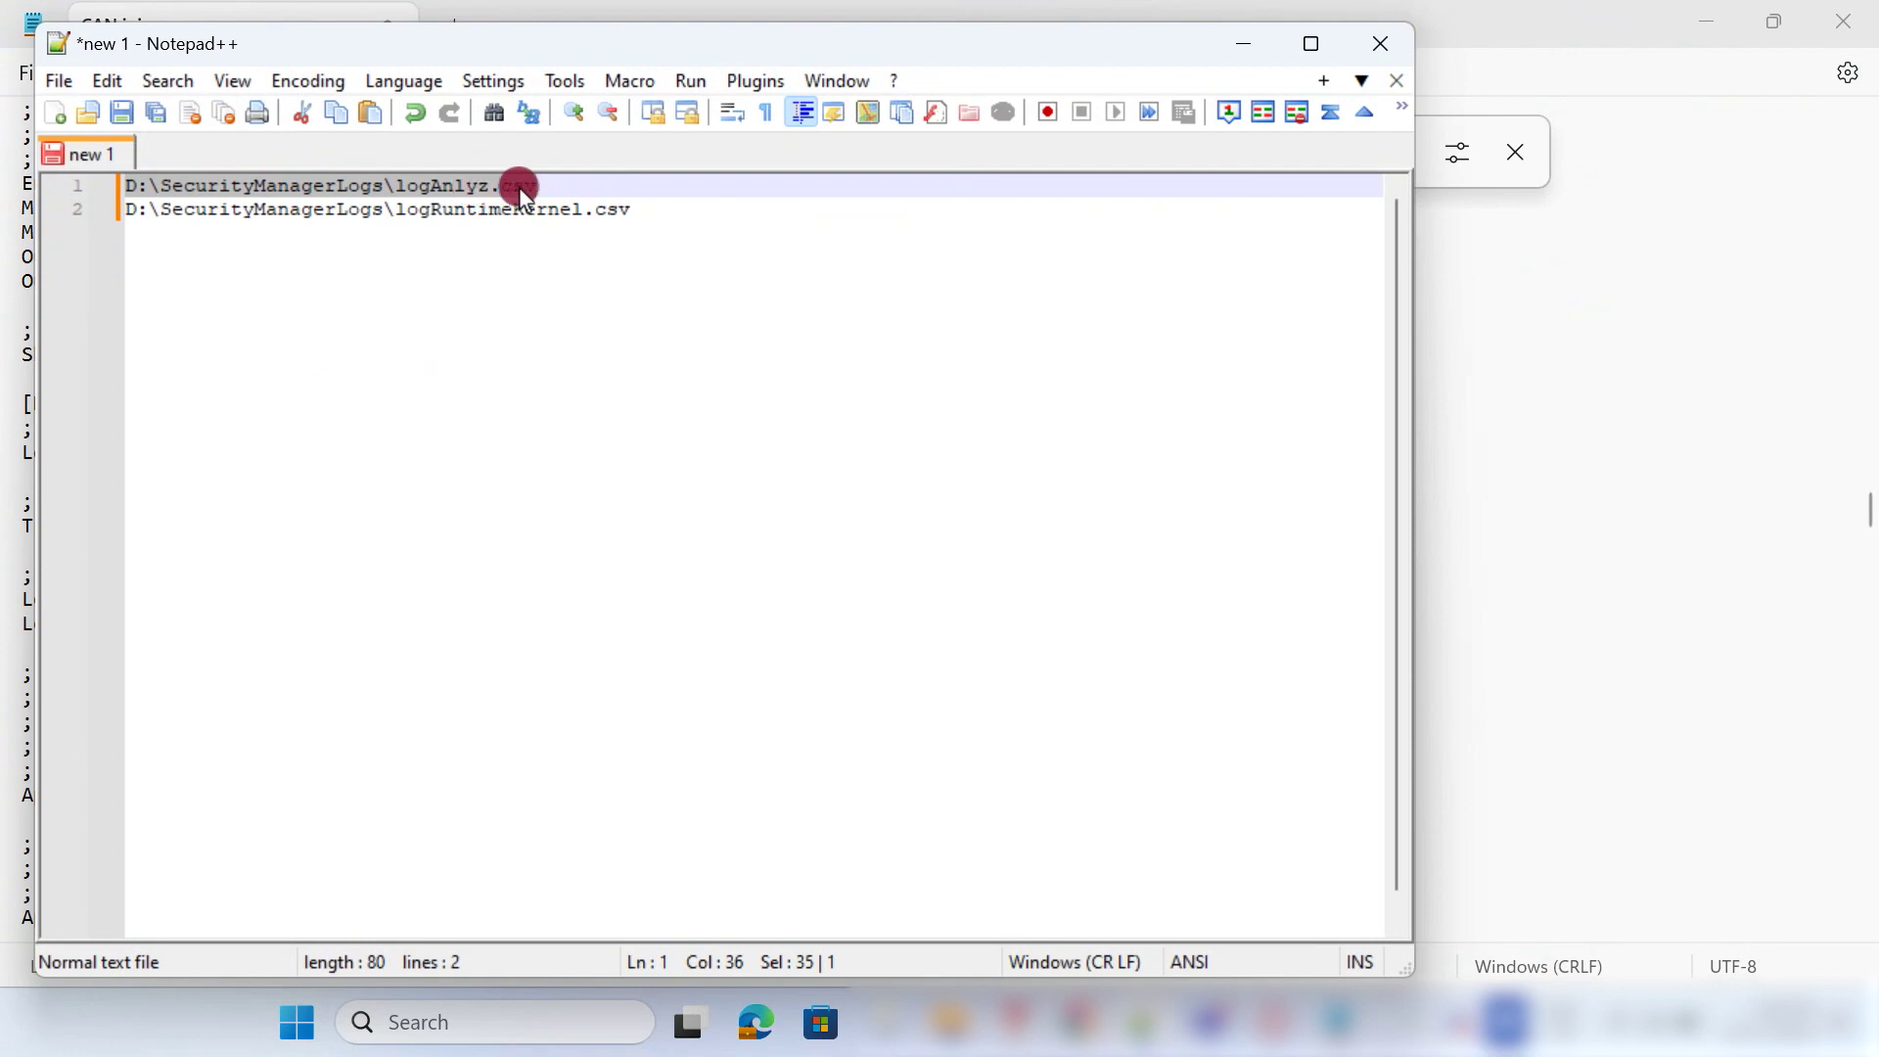
{"action": "key", "text": "alt+Tab"}
{"action": "left_click", "coordinate": [228, 593]}
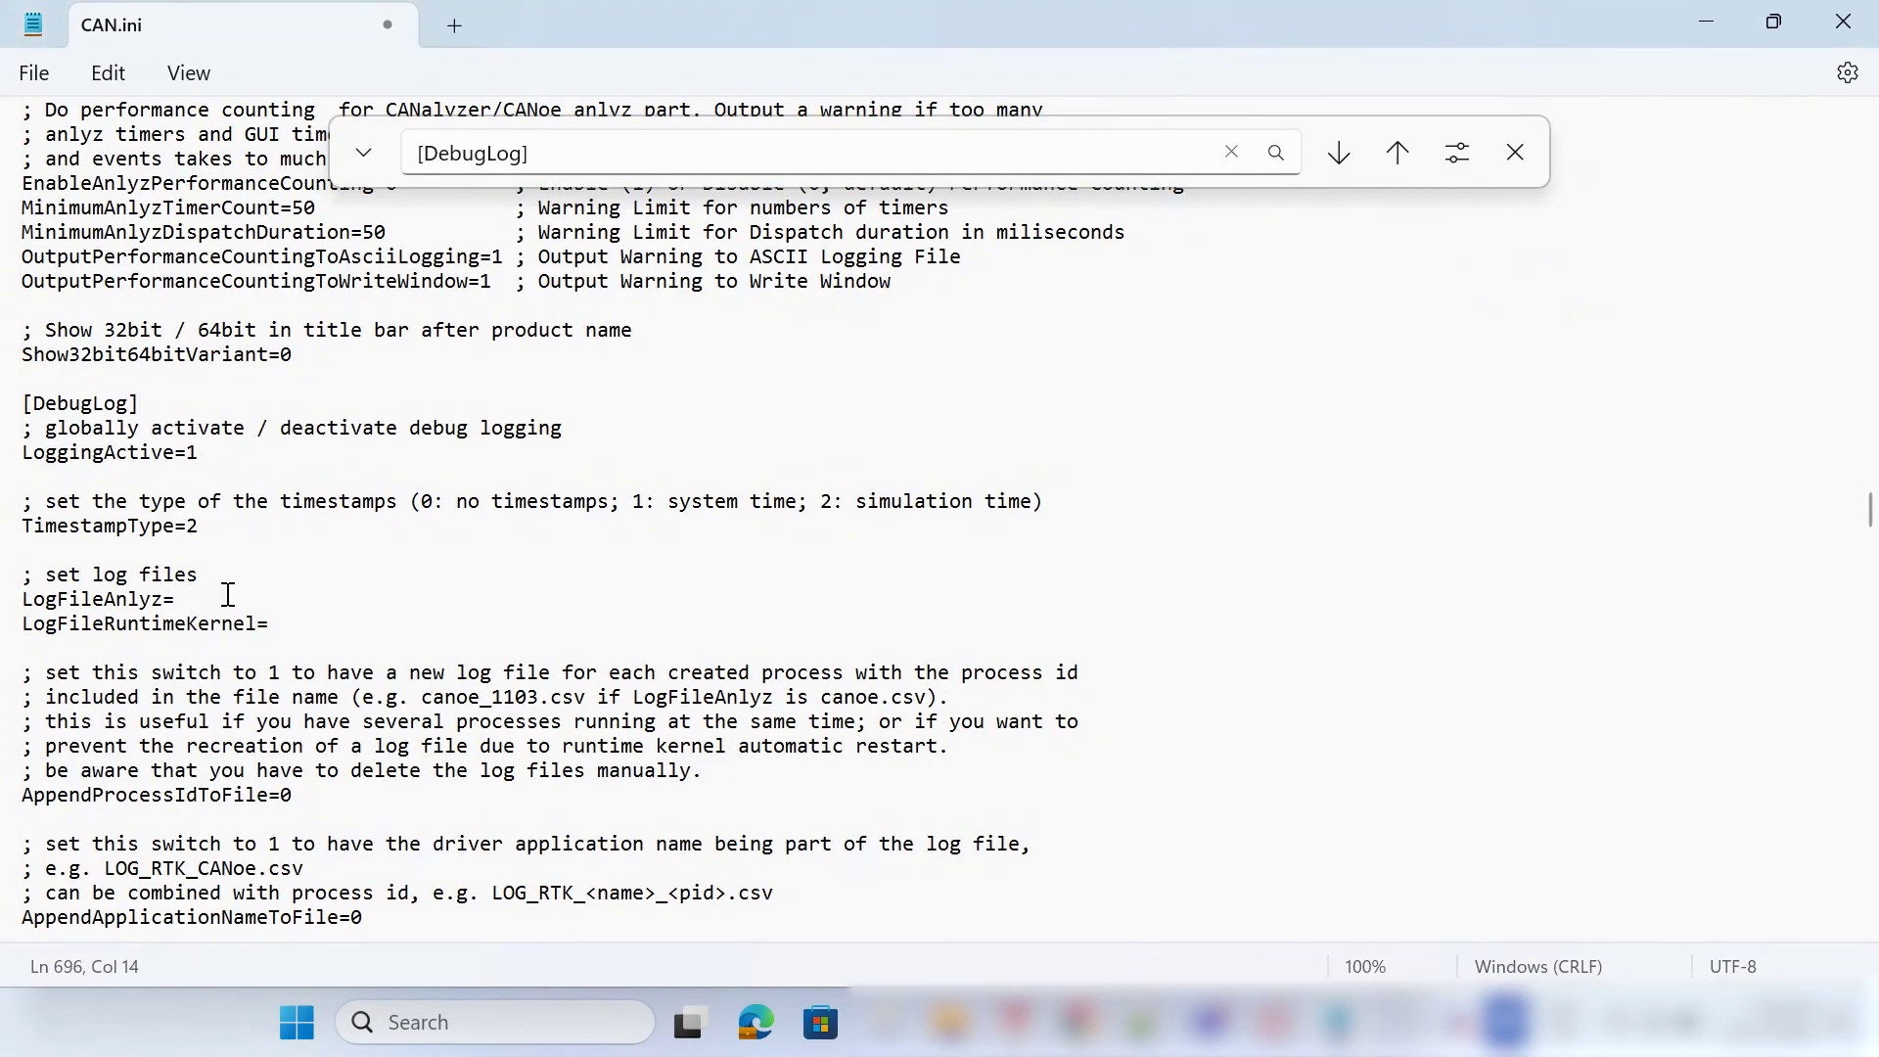
{"action": "key", "text": "ctrl+v"}
Copy D:\SecurityManagerLogs\logRuntimeKernel.csv from Notepad++ and enter it as the LogFileRuntimeKernel value in CAN.ini.
{"action": "key", "text": "alt+Tab"}
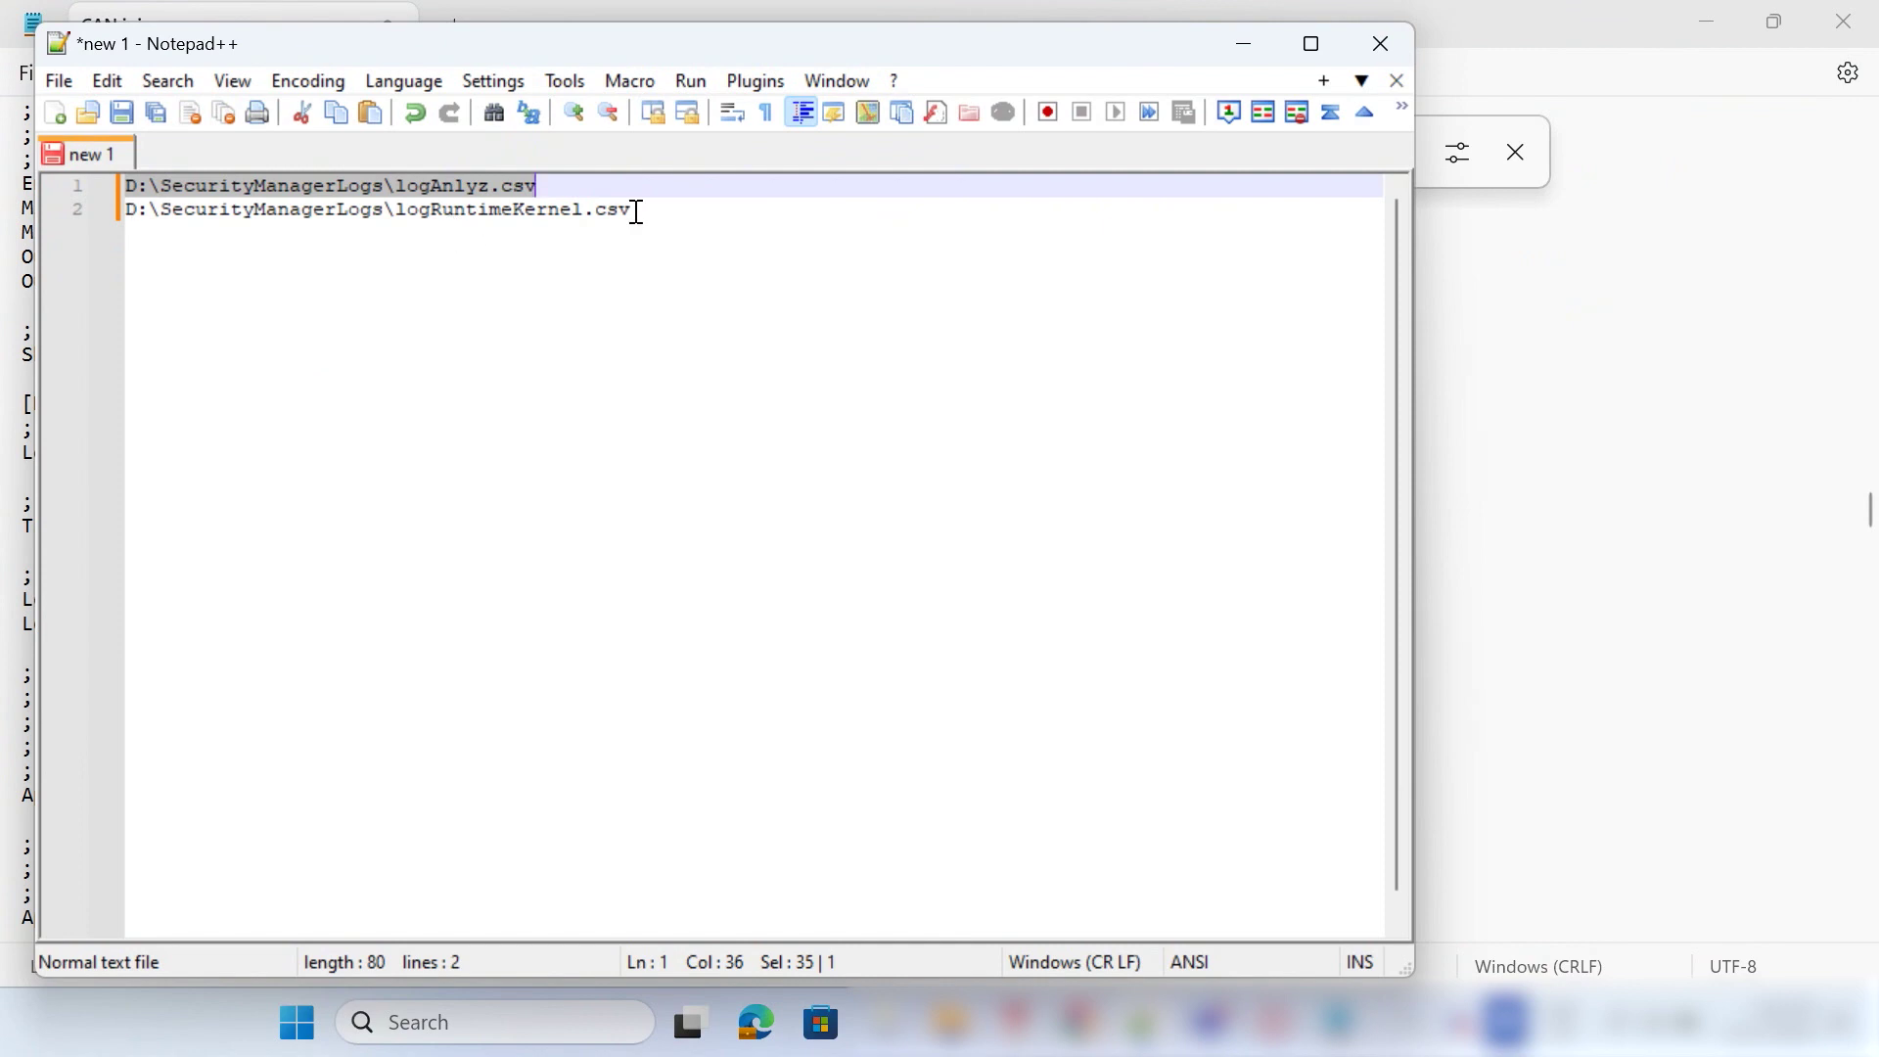
{"action": "left_click_drag", "start_coordinate": [637, 212], "coordinate": [125, 208]}
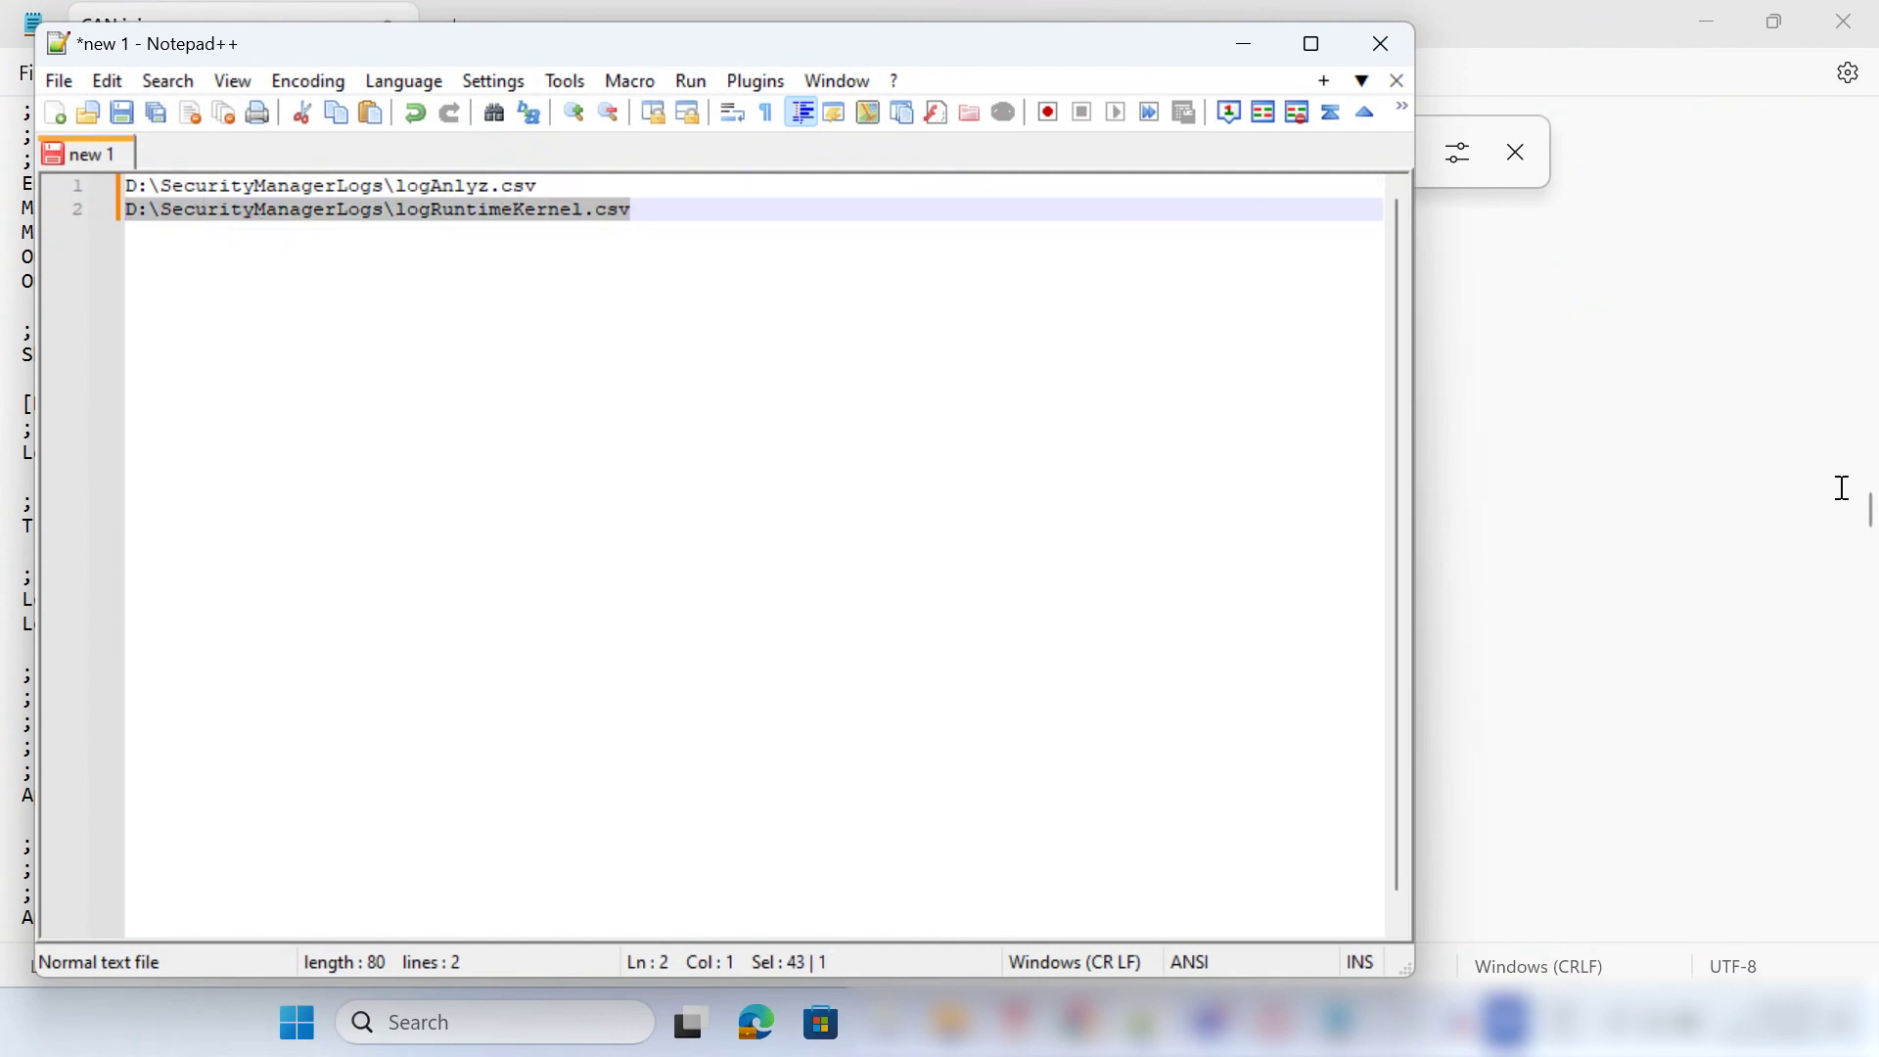
{"action": "left_click", "coordinate": [1674, 525]}
{"action": "left_click", "coordinate": [298, 623]}
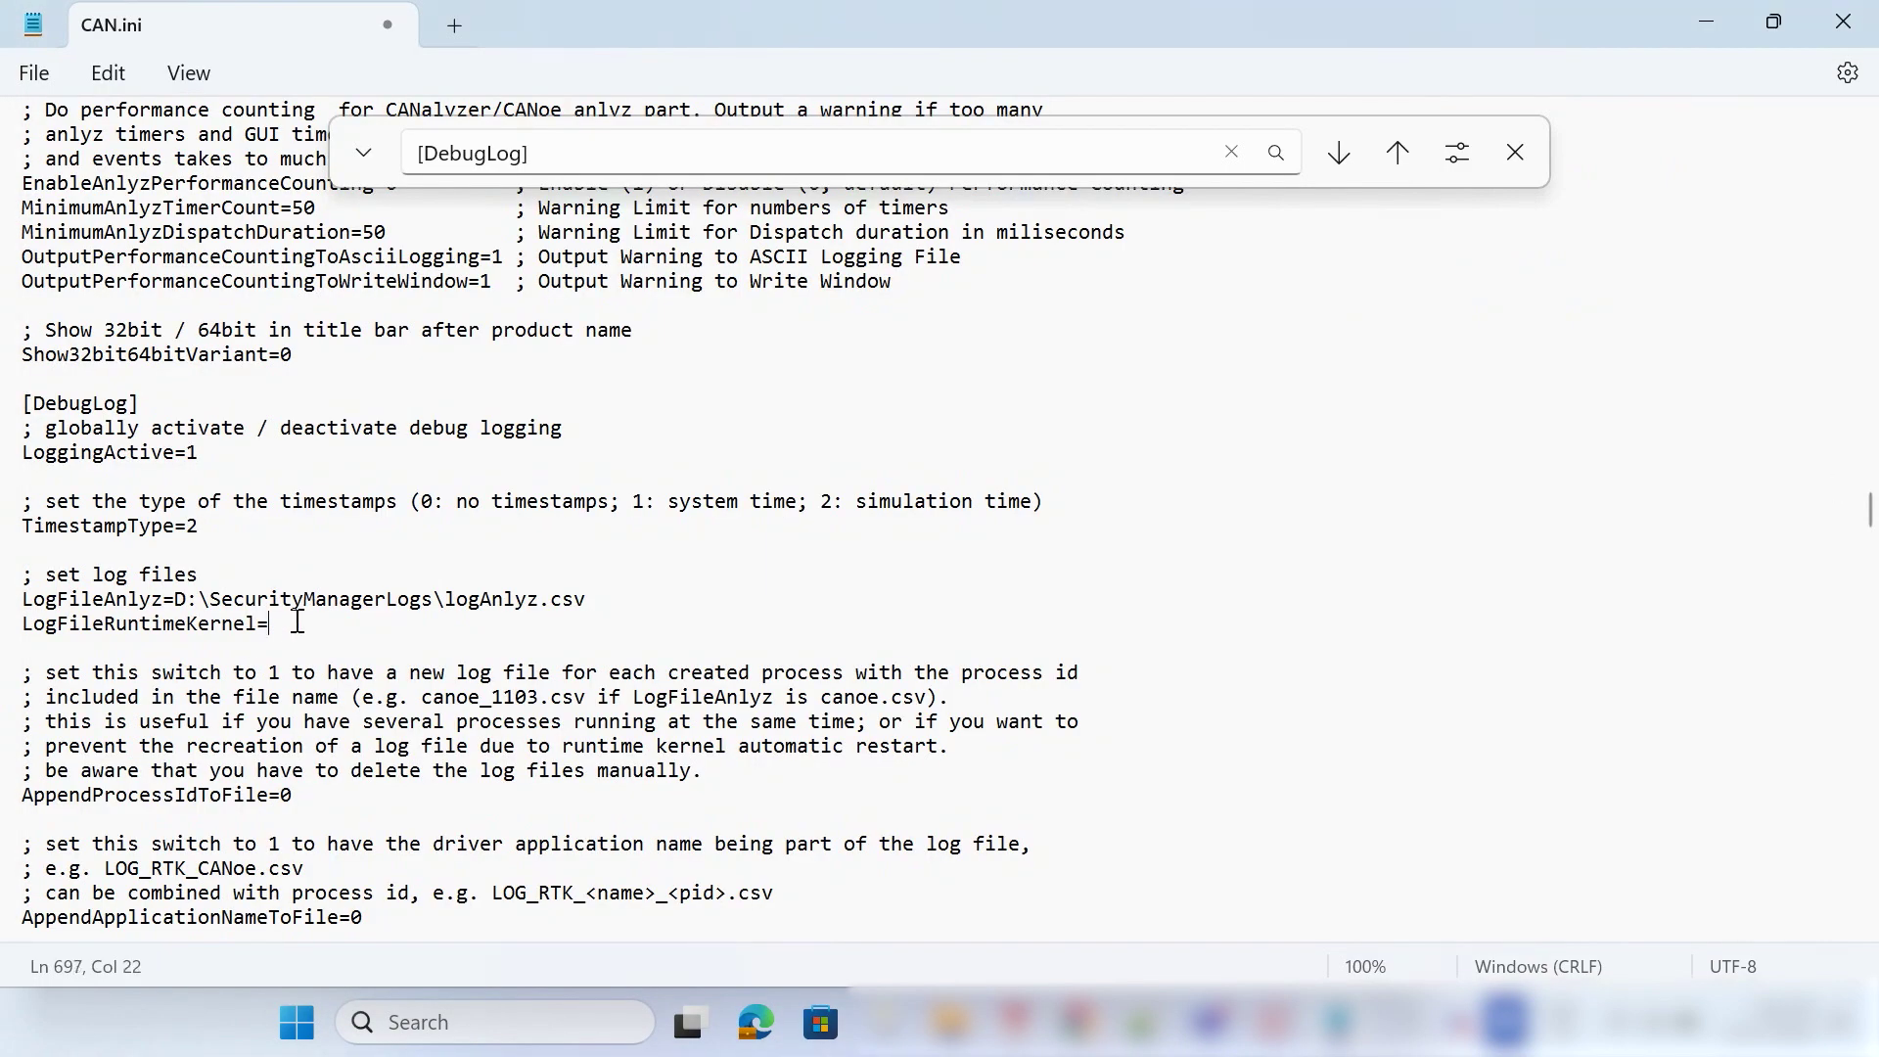
{"action": "type", "text": "D:\\SecurityManagerLogs\\logRuntimeKernel.csv"}
Set LogLevel19, the level of the Security log component, to 4, and save and close CAN.ini.
{"action": "scroll", "coordinate": [401, 706], "scroll_direction": "down", "scroll_amount": 5}
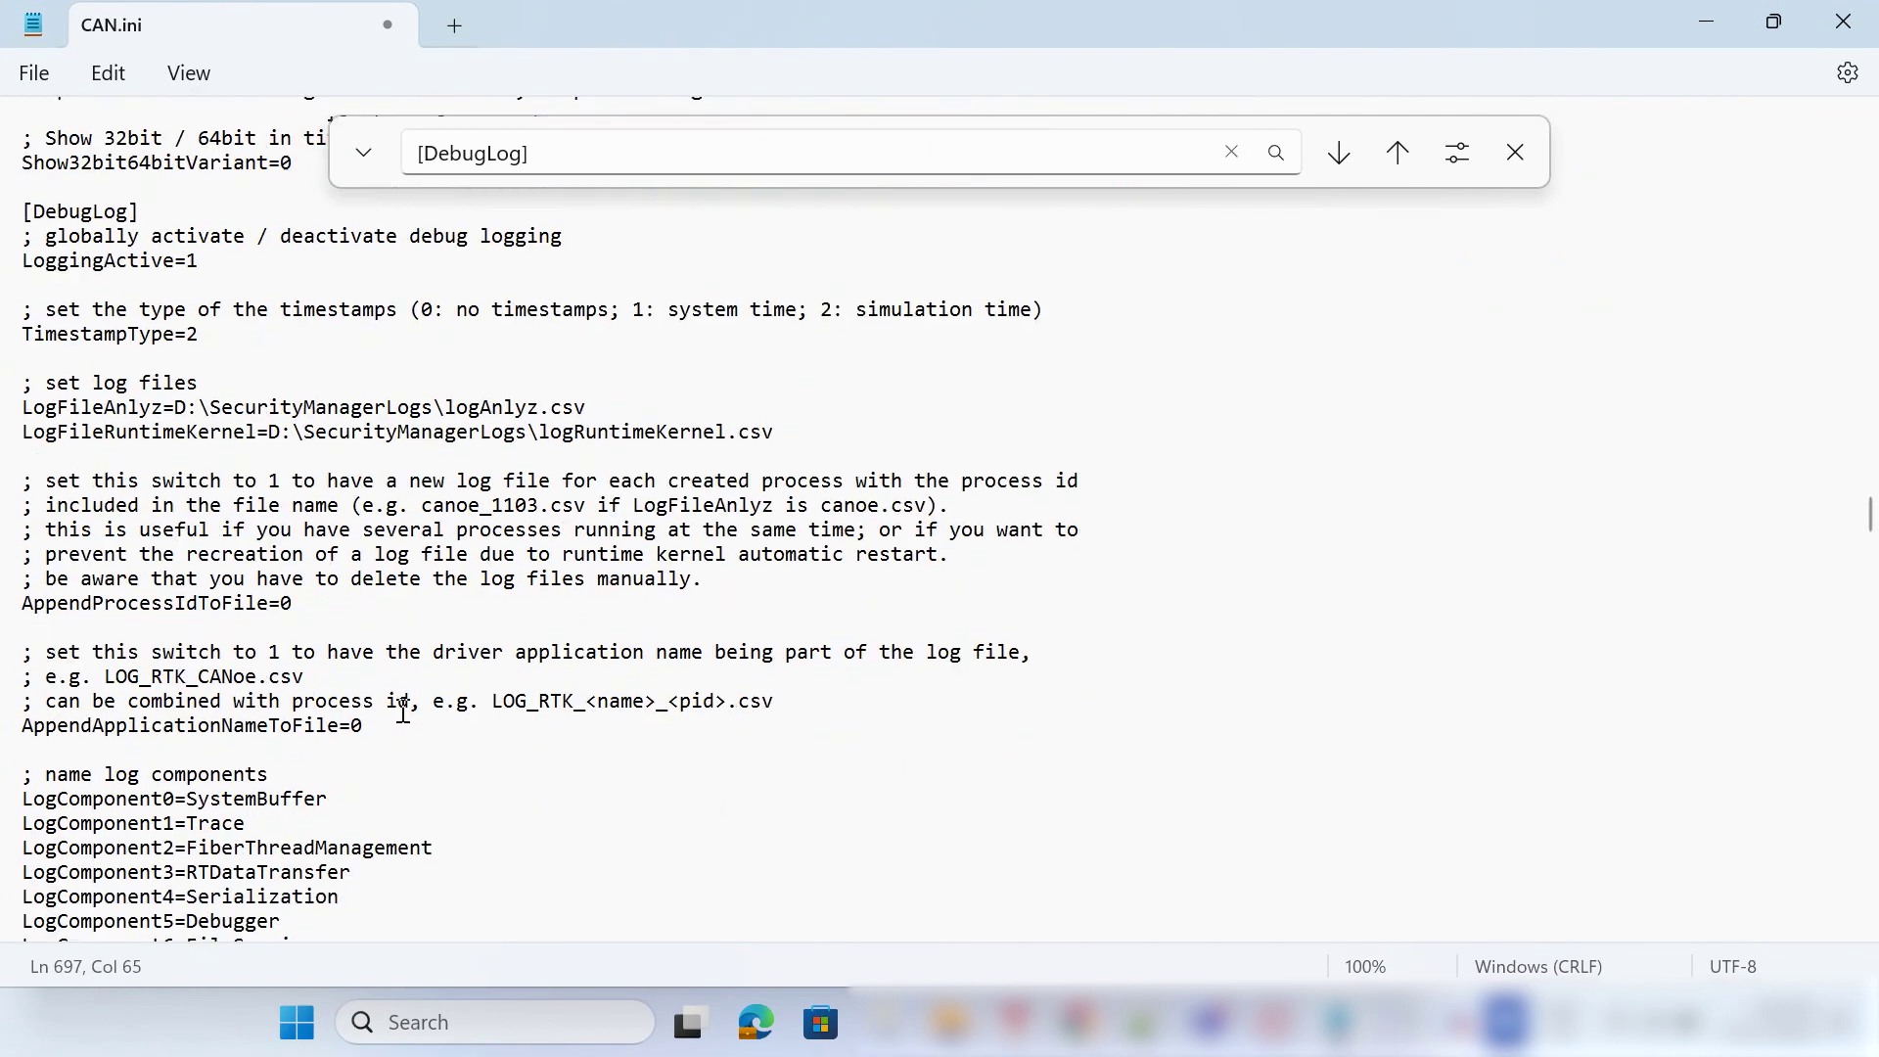
{"action": "scroll", "coordinate": [403, 711], "scroll_direction": "down", "scroll_amount": 11}
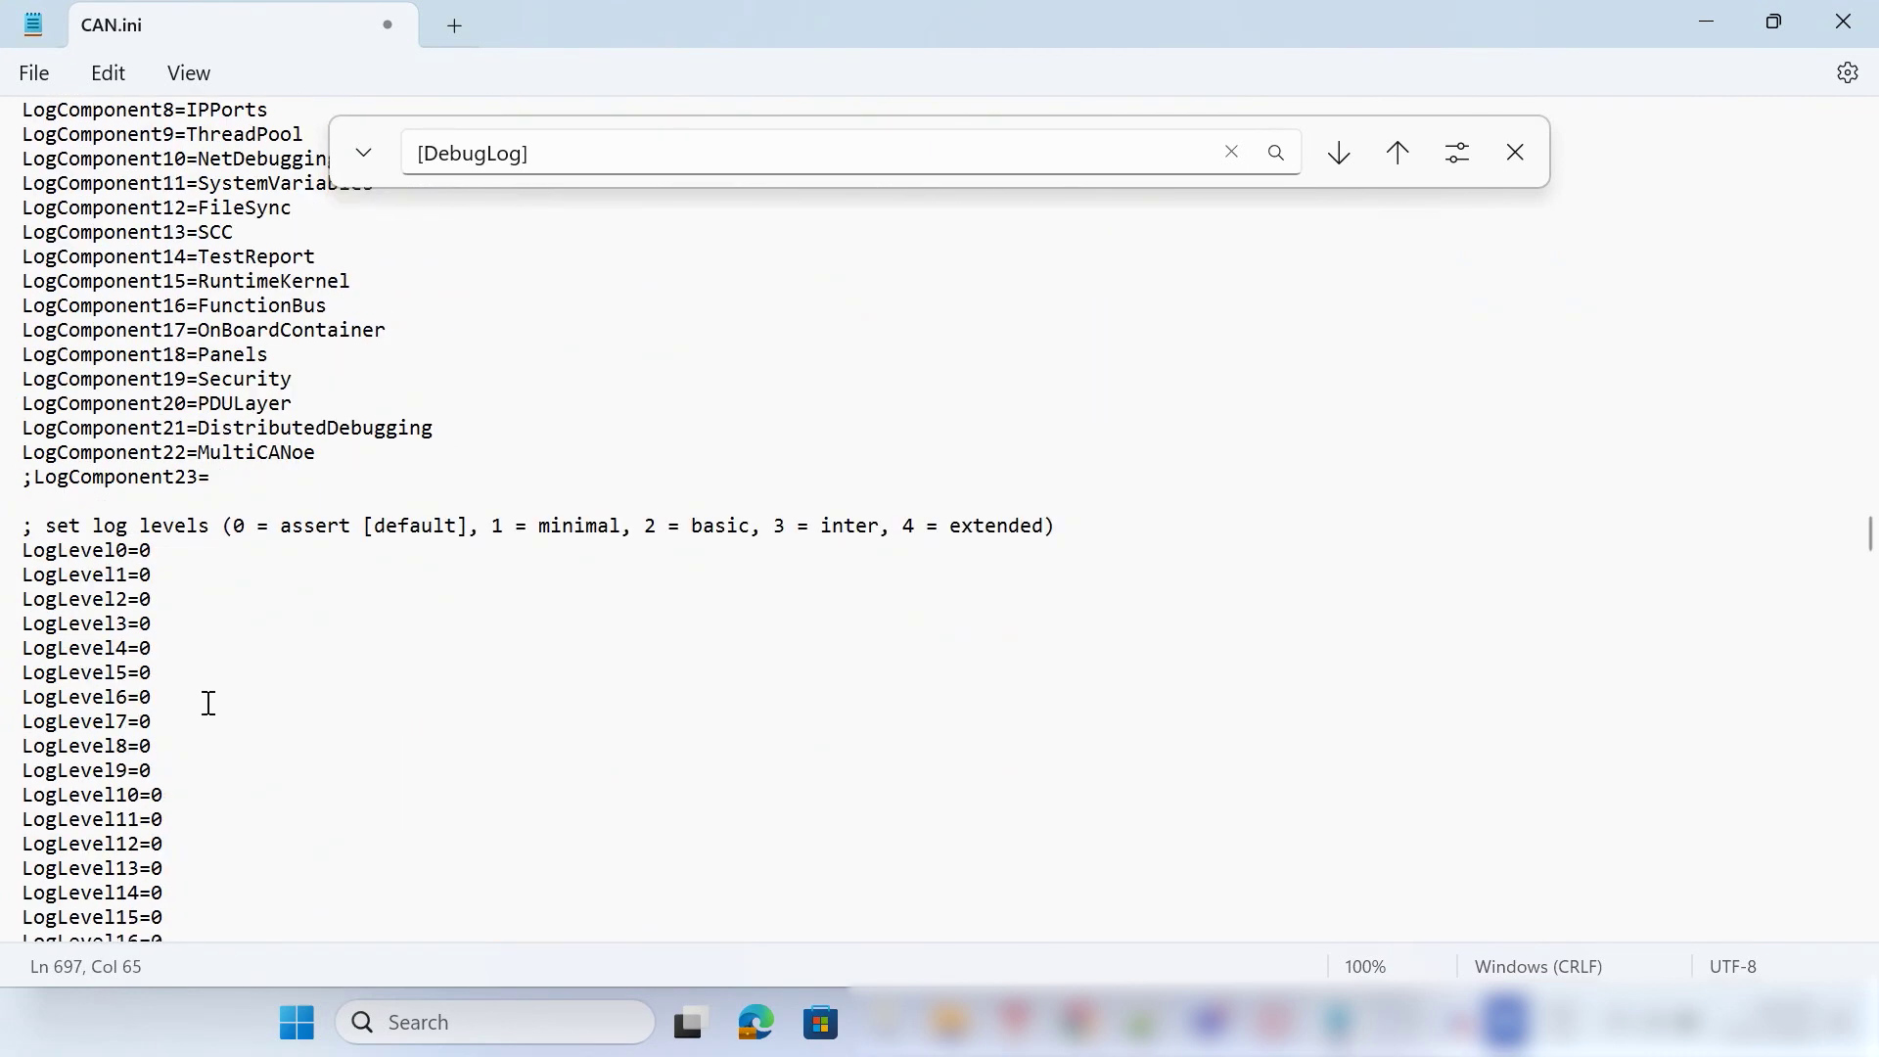
{"action": "scroll", "coordinate": [153, 667], "scroll_direction": "down", "scroll_amount": 3}
{"action": "left_click", "coordinate": [193, 719]}
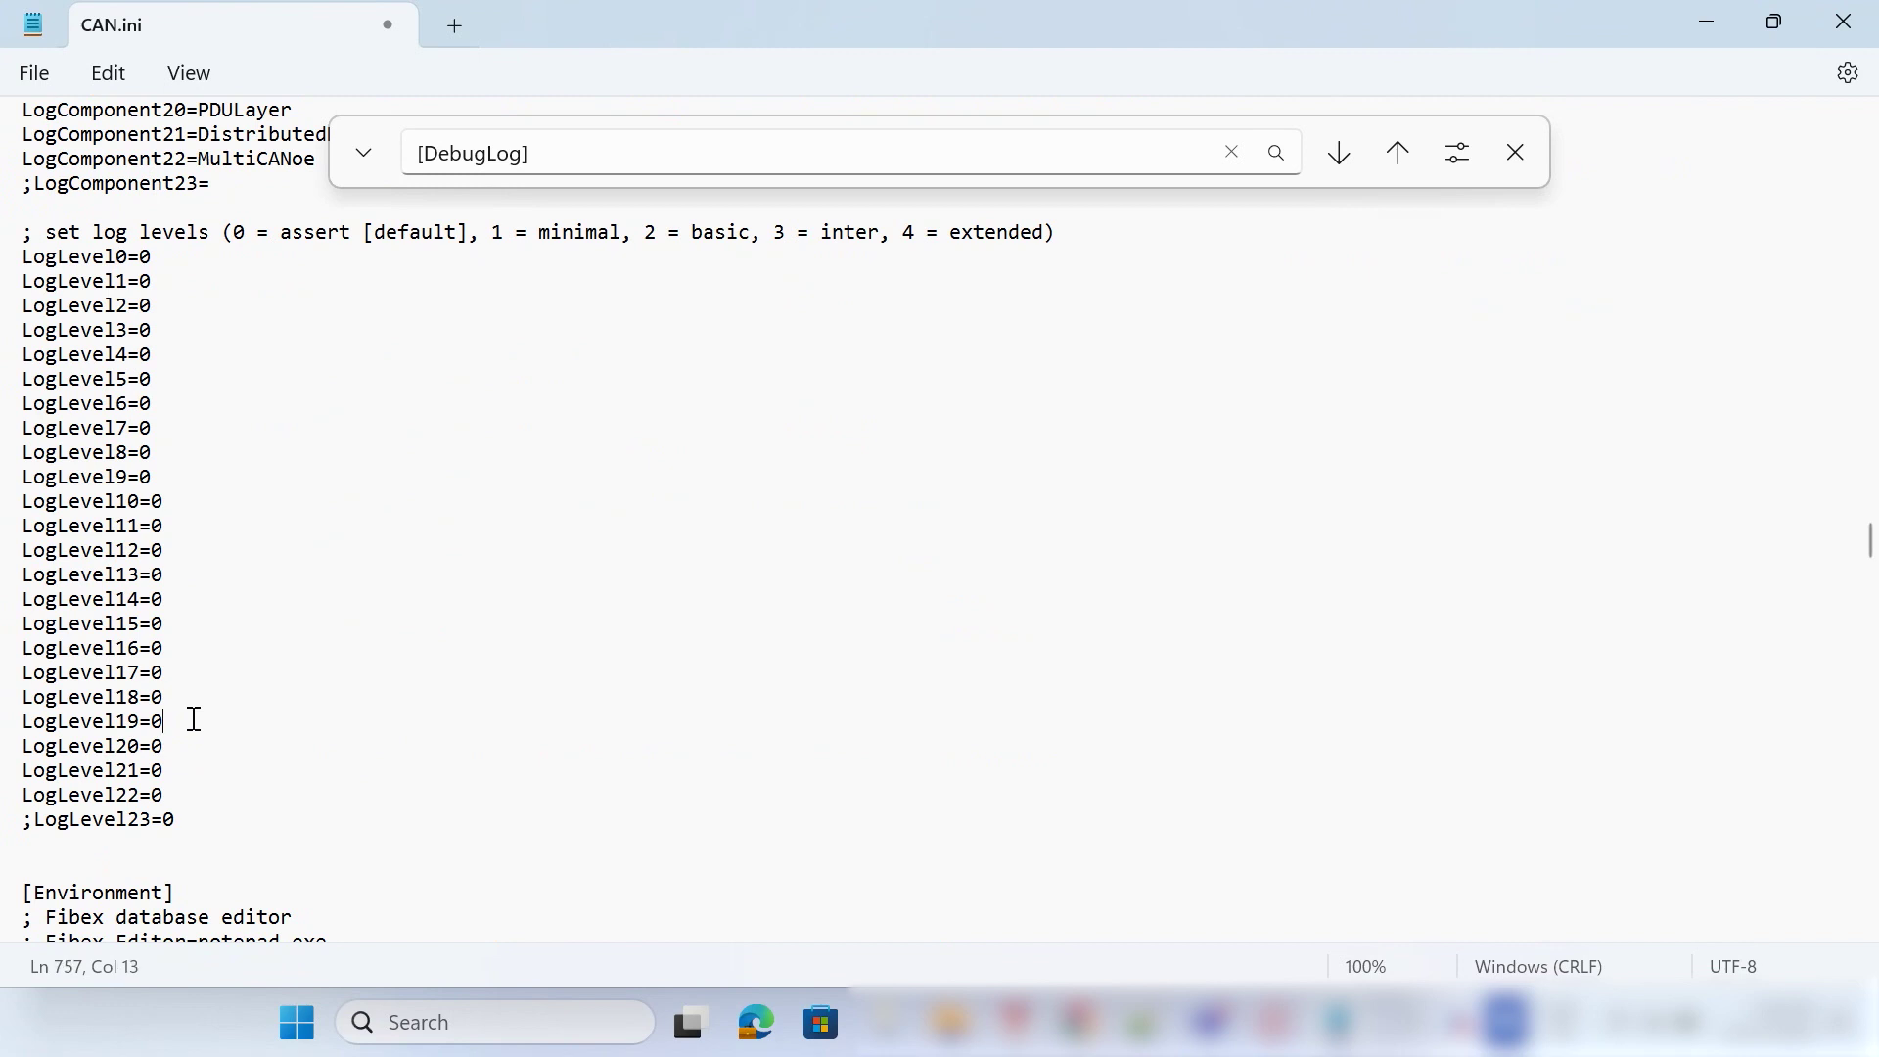
{"action": "key", "text": "BackSpace"}
{"action": "scroll", "coordinate": [314, 817], "scroll_direction": "down", "scroll_amount": 1}
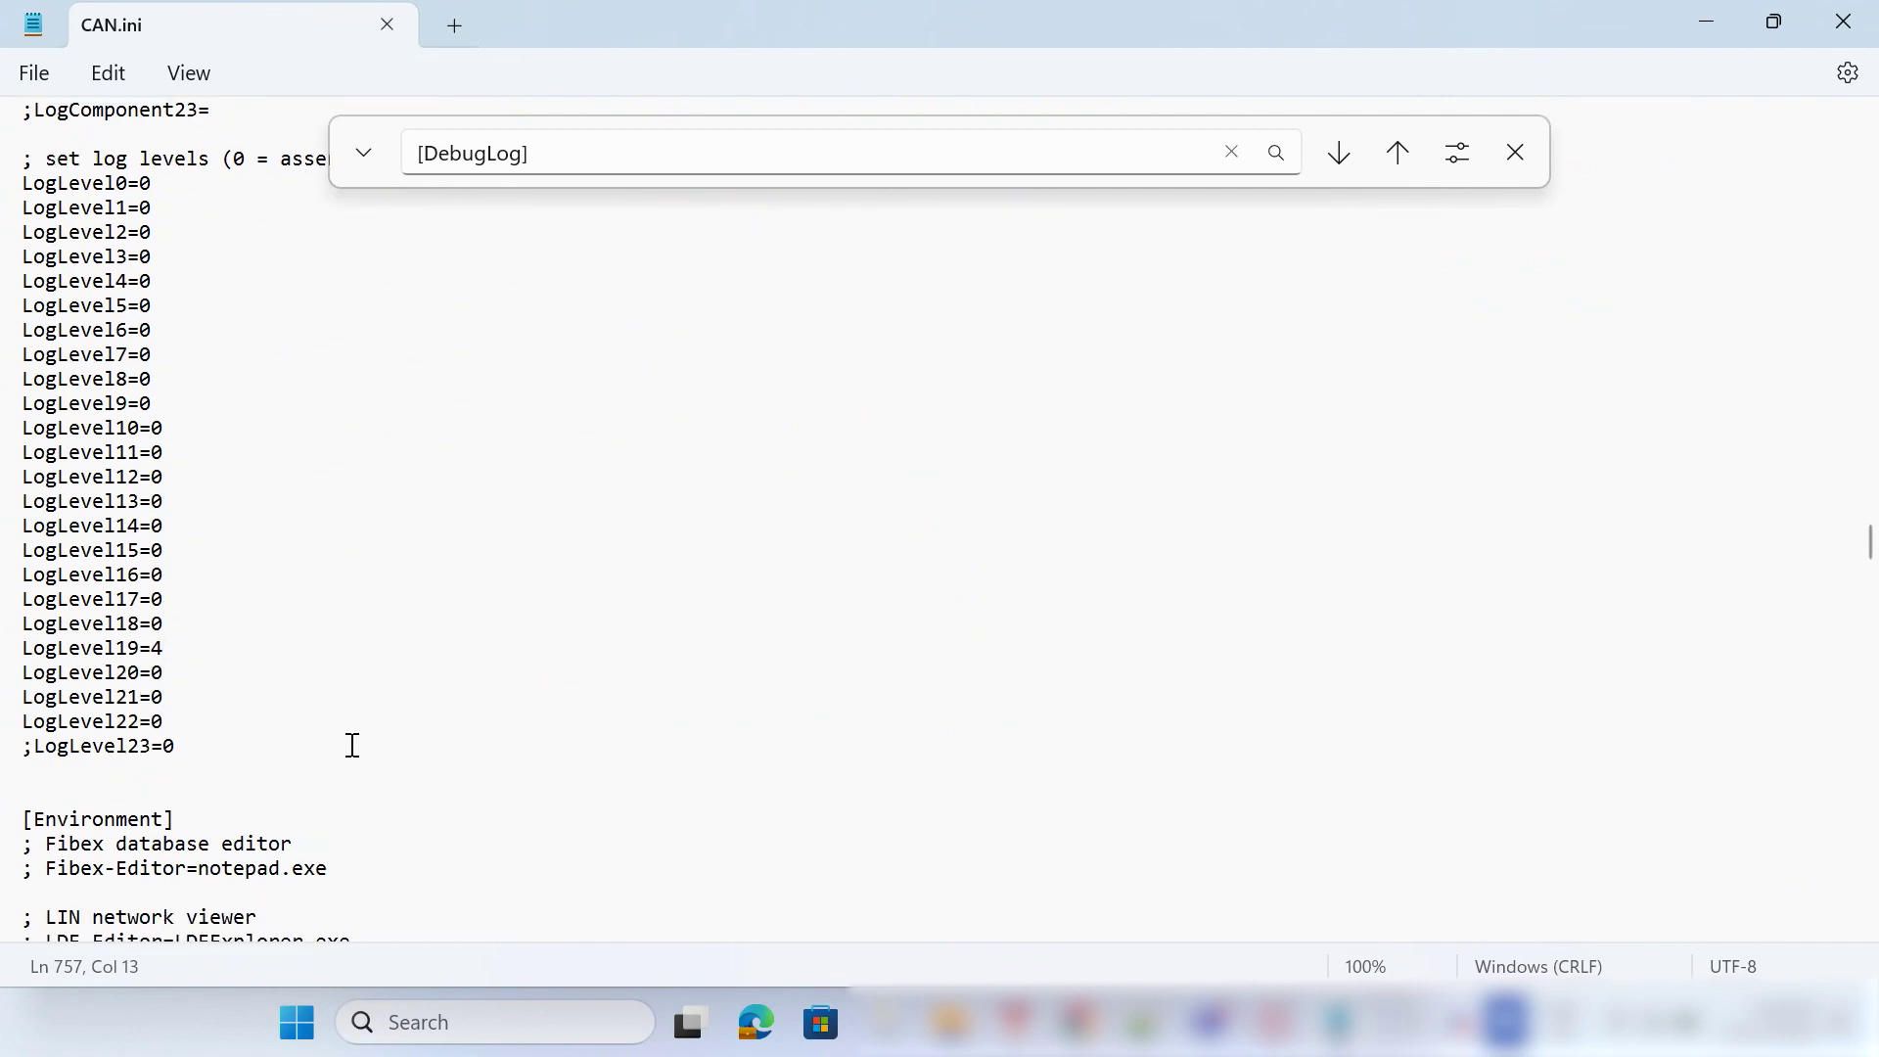
{"action": "left_click", "coordinate": [381, 28]}
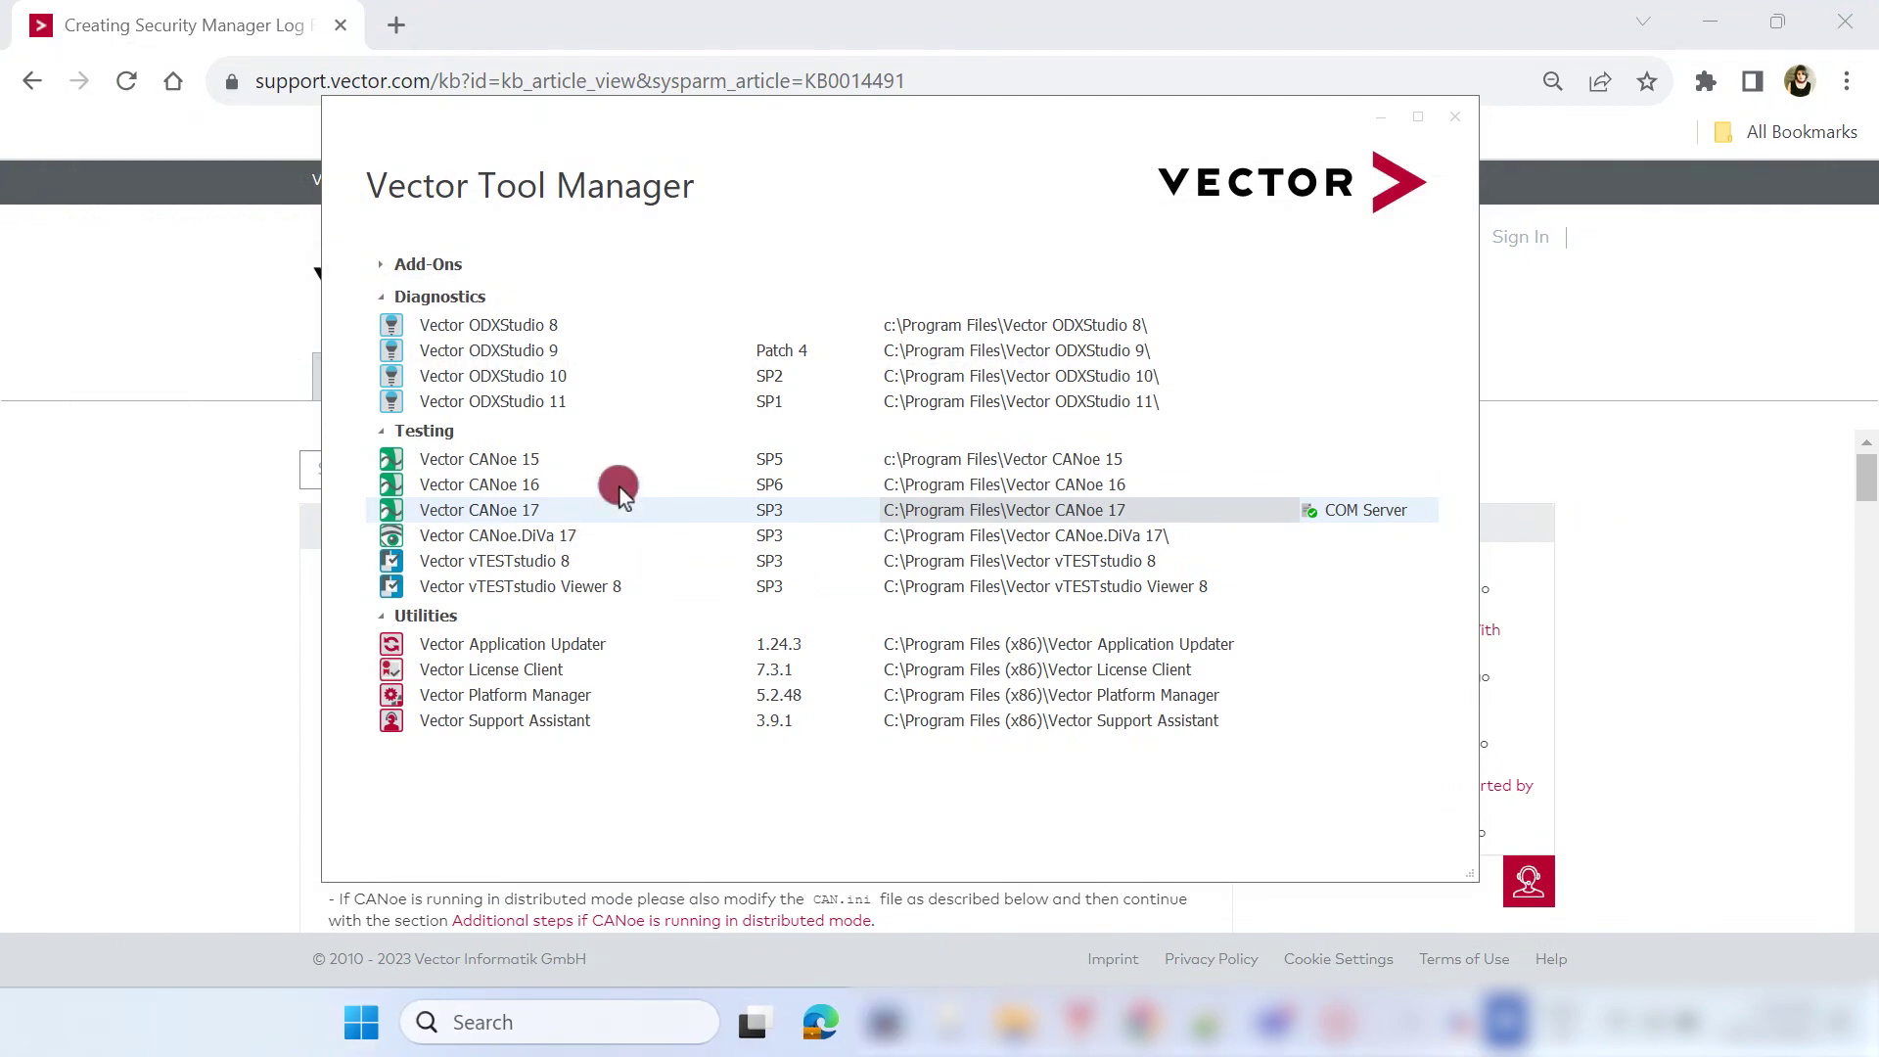
Launch Vector CANoe 17 from Vector Tool Manager and accept the preset license options.
{"action": "left_click", "coordinate": [529, 513]}
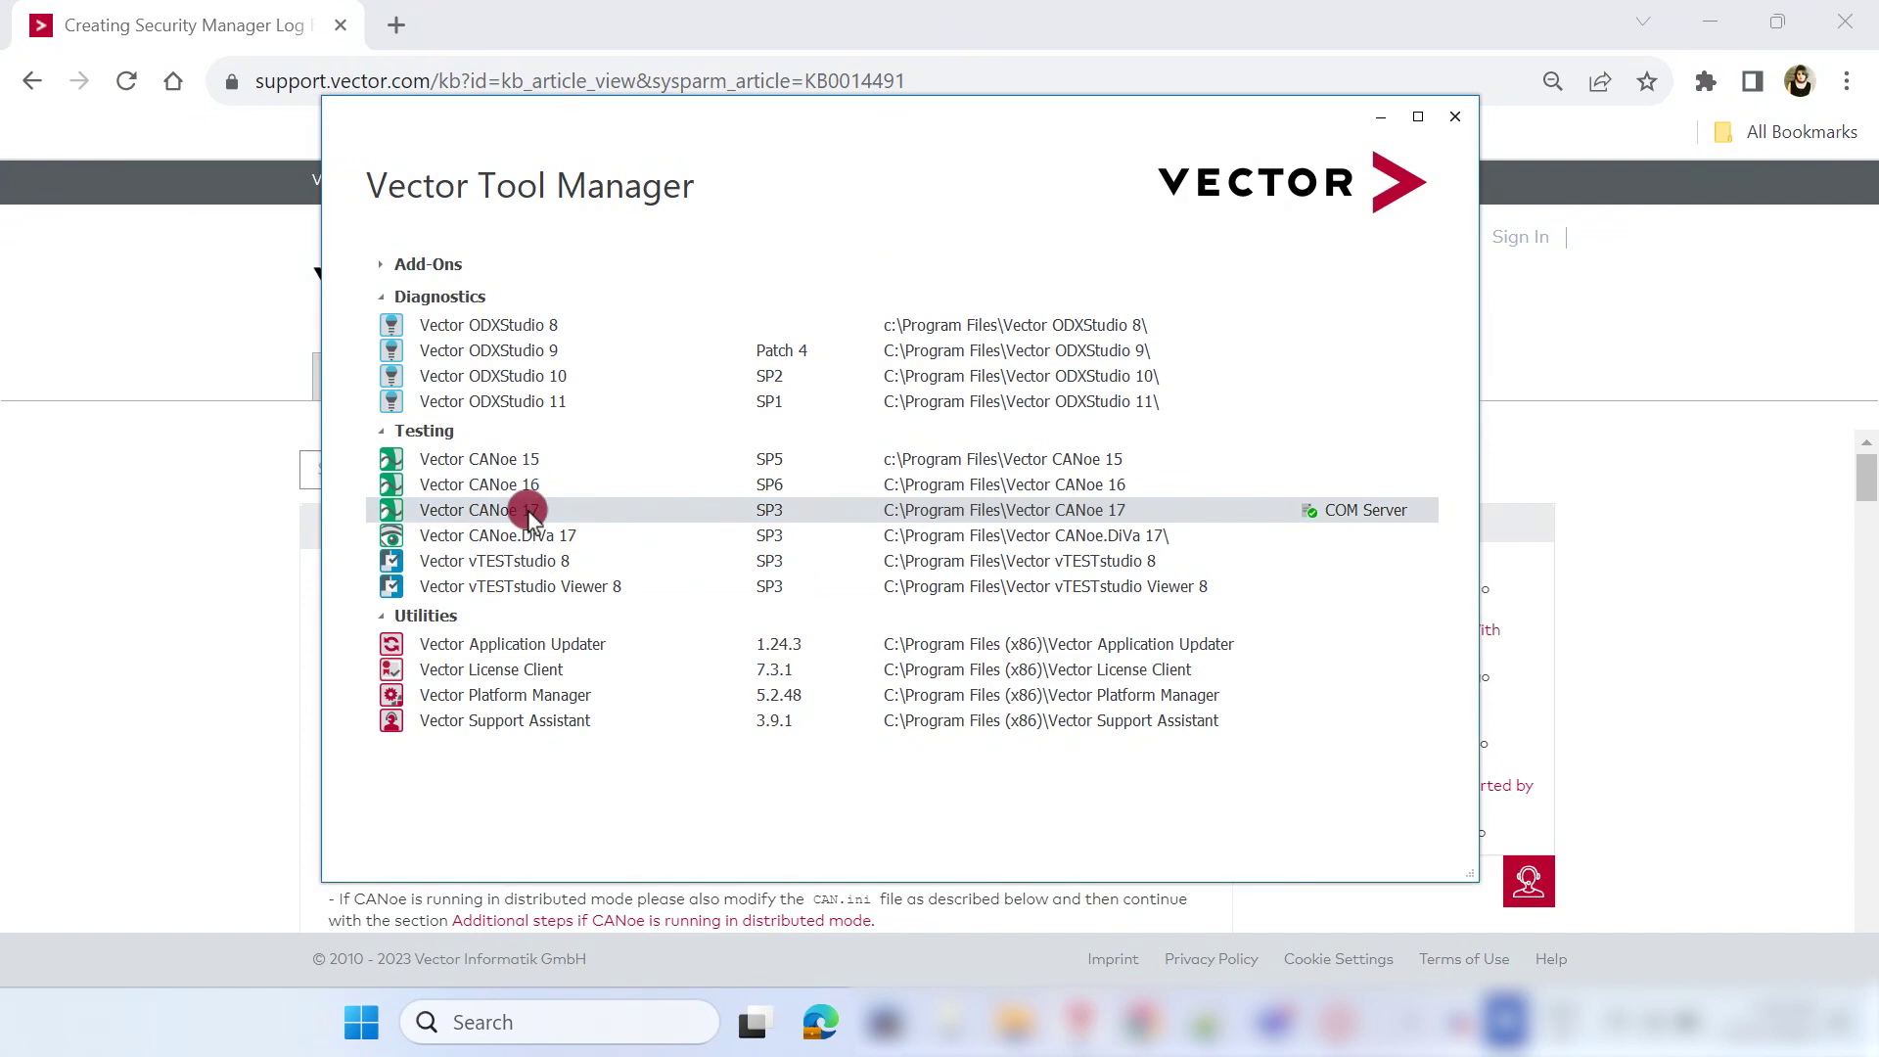
{"action": "double_click", "coordinate": [529, 513]}
{"action": "left_click", "coordinate": [1013, 788]}
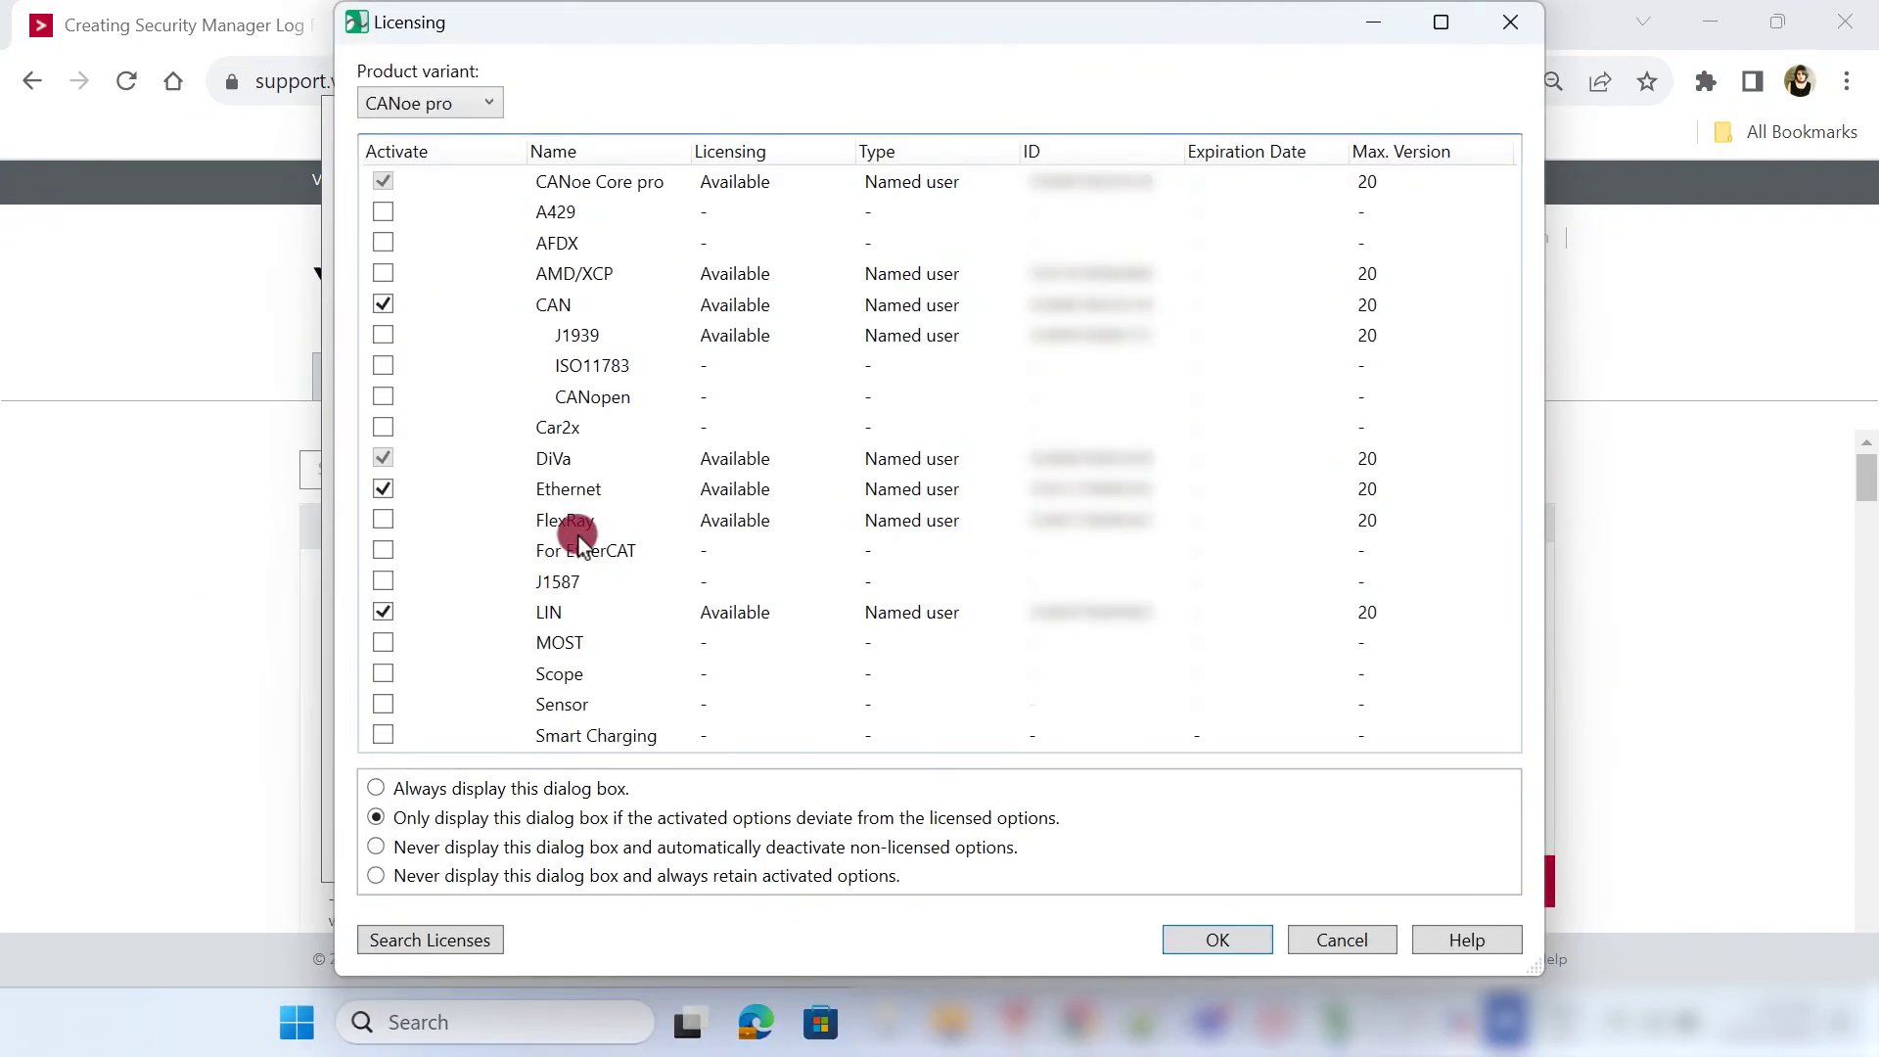
{"action": "left_click", "coordinate": [1207, 943]}
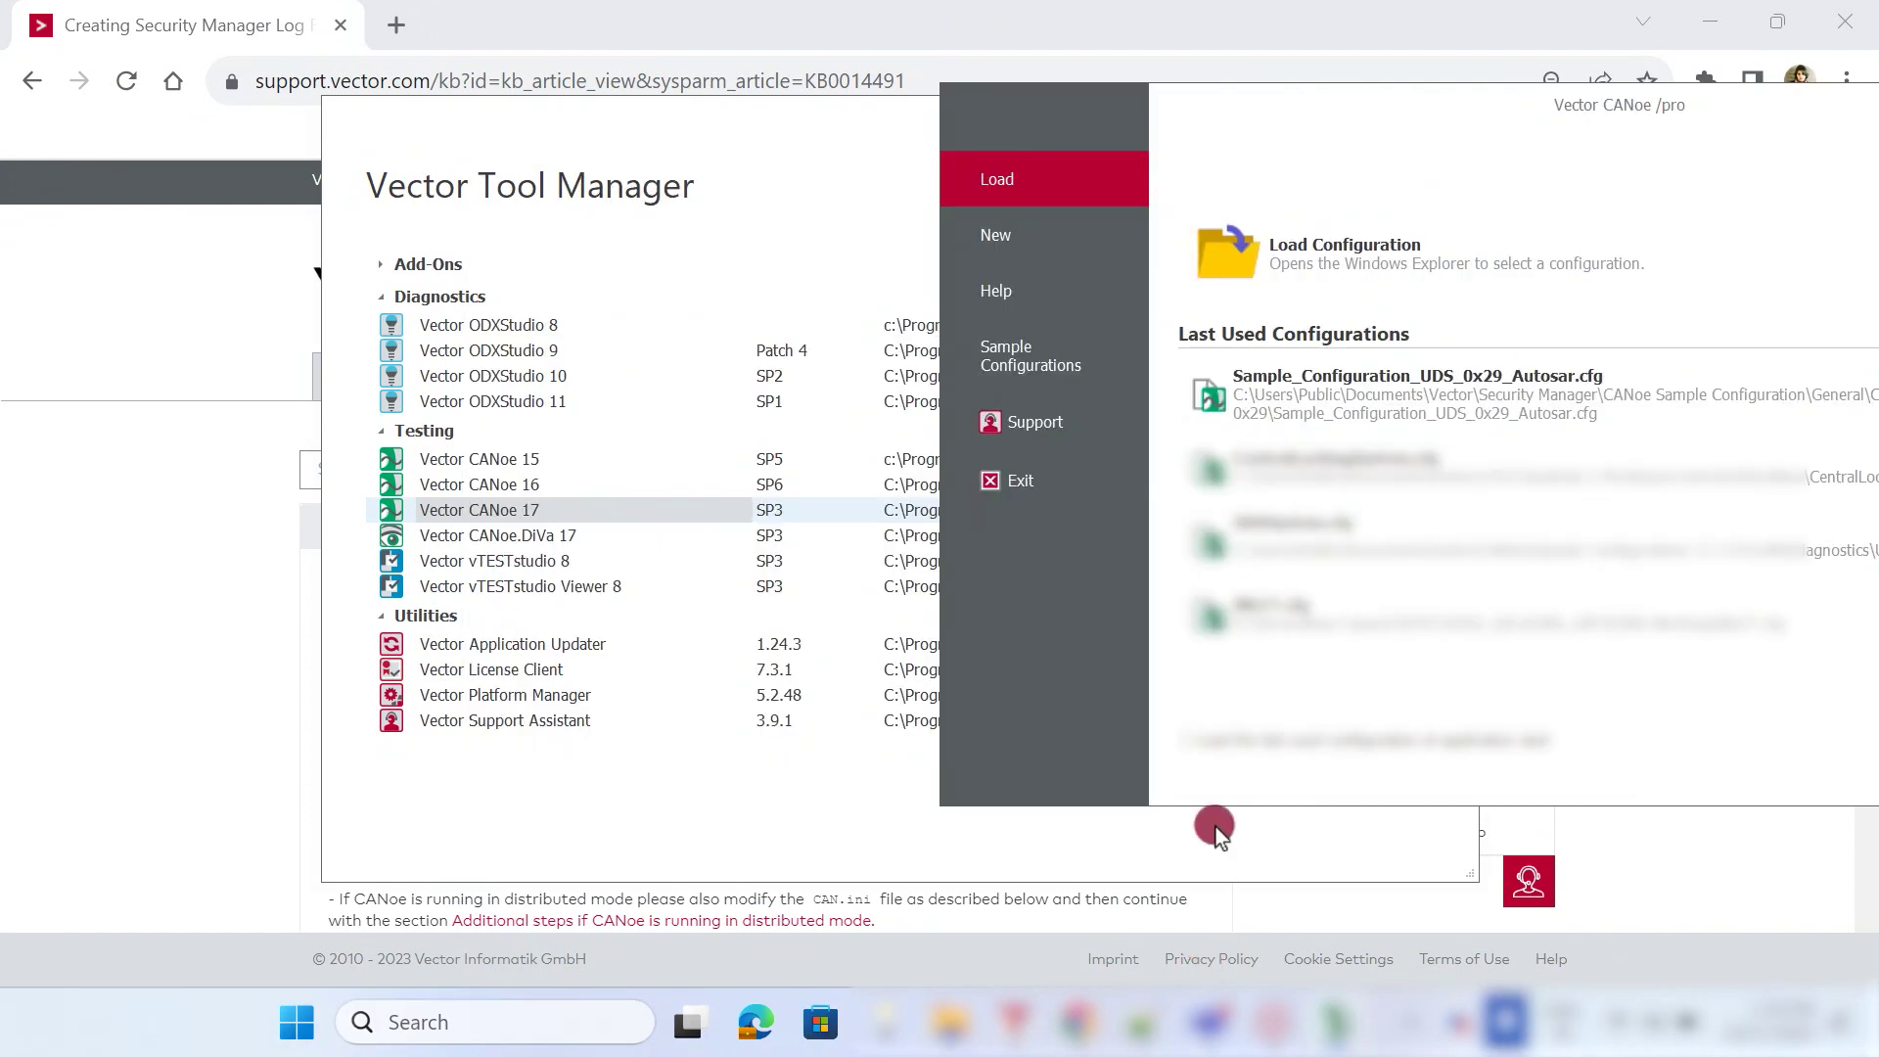
Load the last used configuration Sample_Configuration_UDS_0x29_Autosar.cfg and maximize the CANoe window.
{"action": "left_click", "coordinate": [1440, 396]}
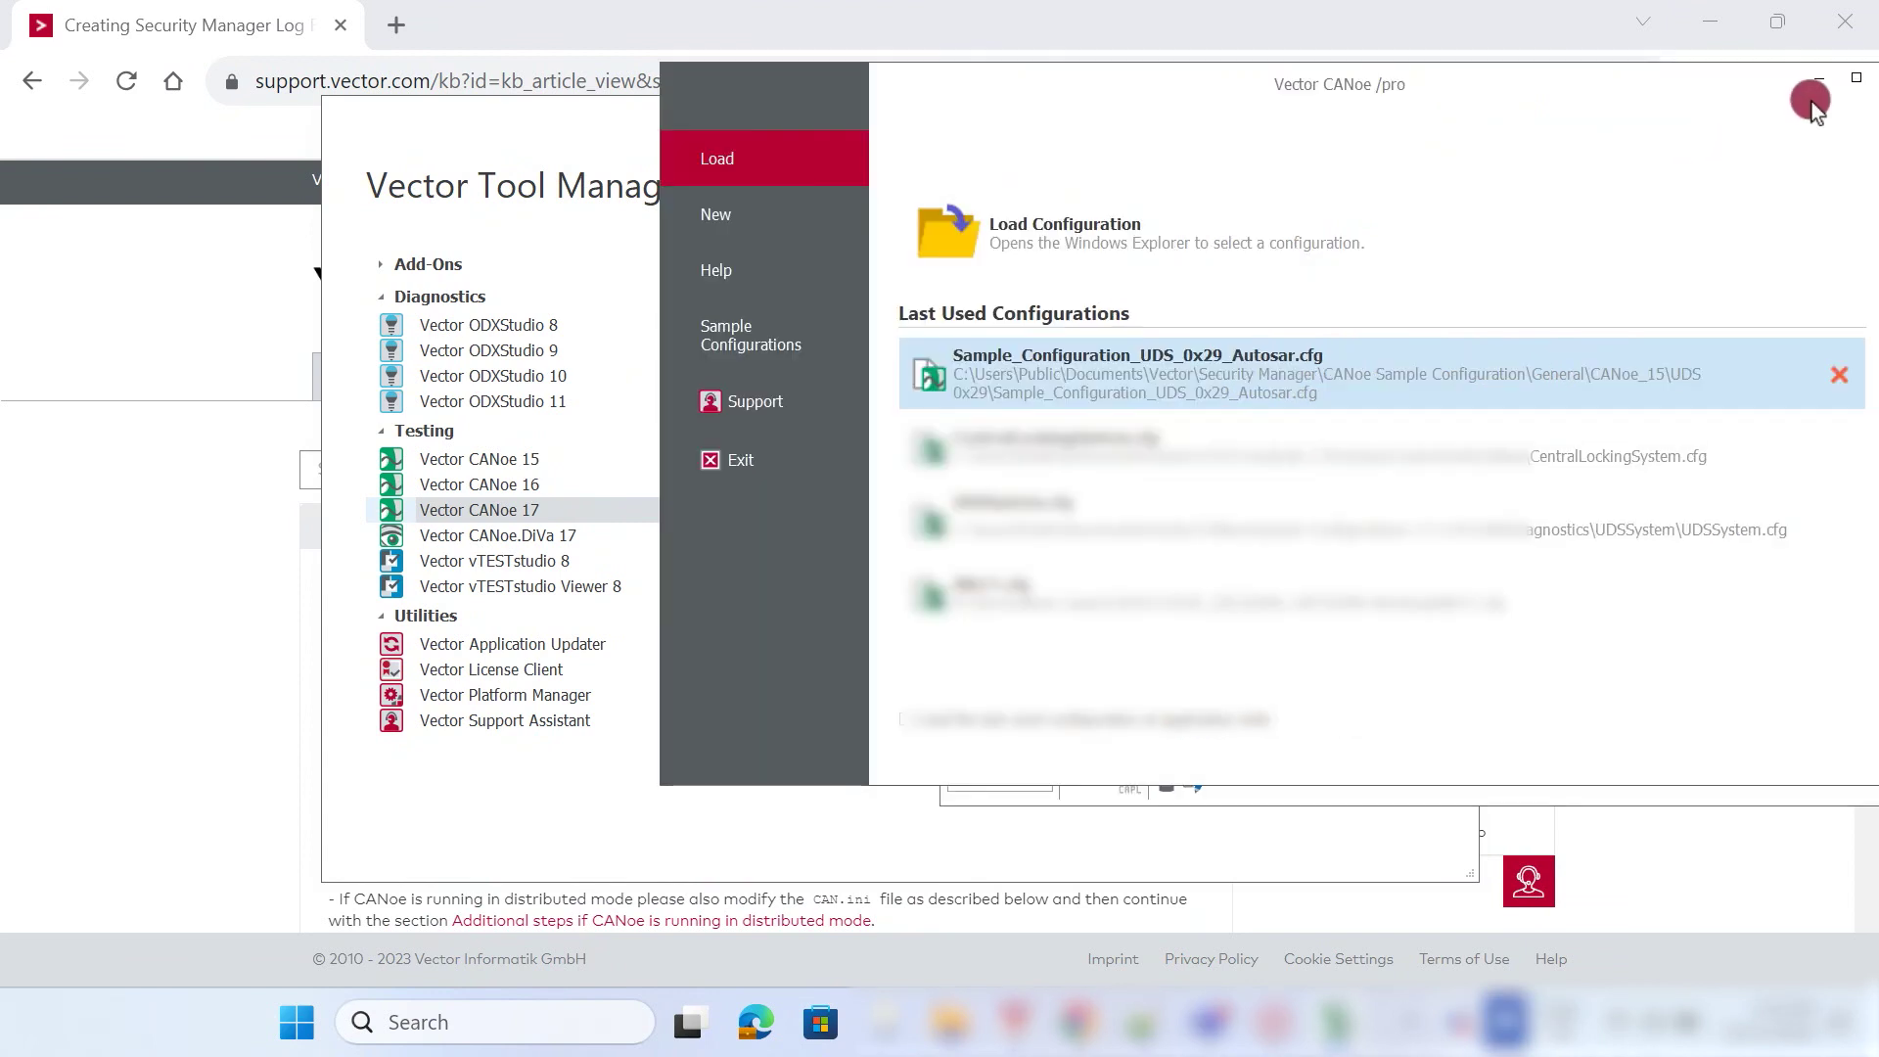
{"action": "left_click_drag", "start_coordinate": [1526, 101], "coordinate": [1146, 86]}
{"action": "left_click", "coordinate": [1756, 90]}
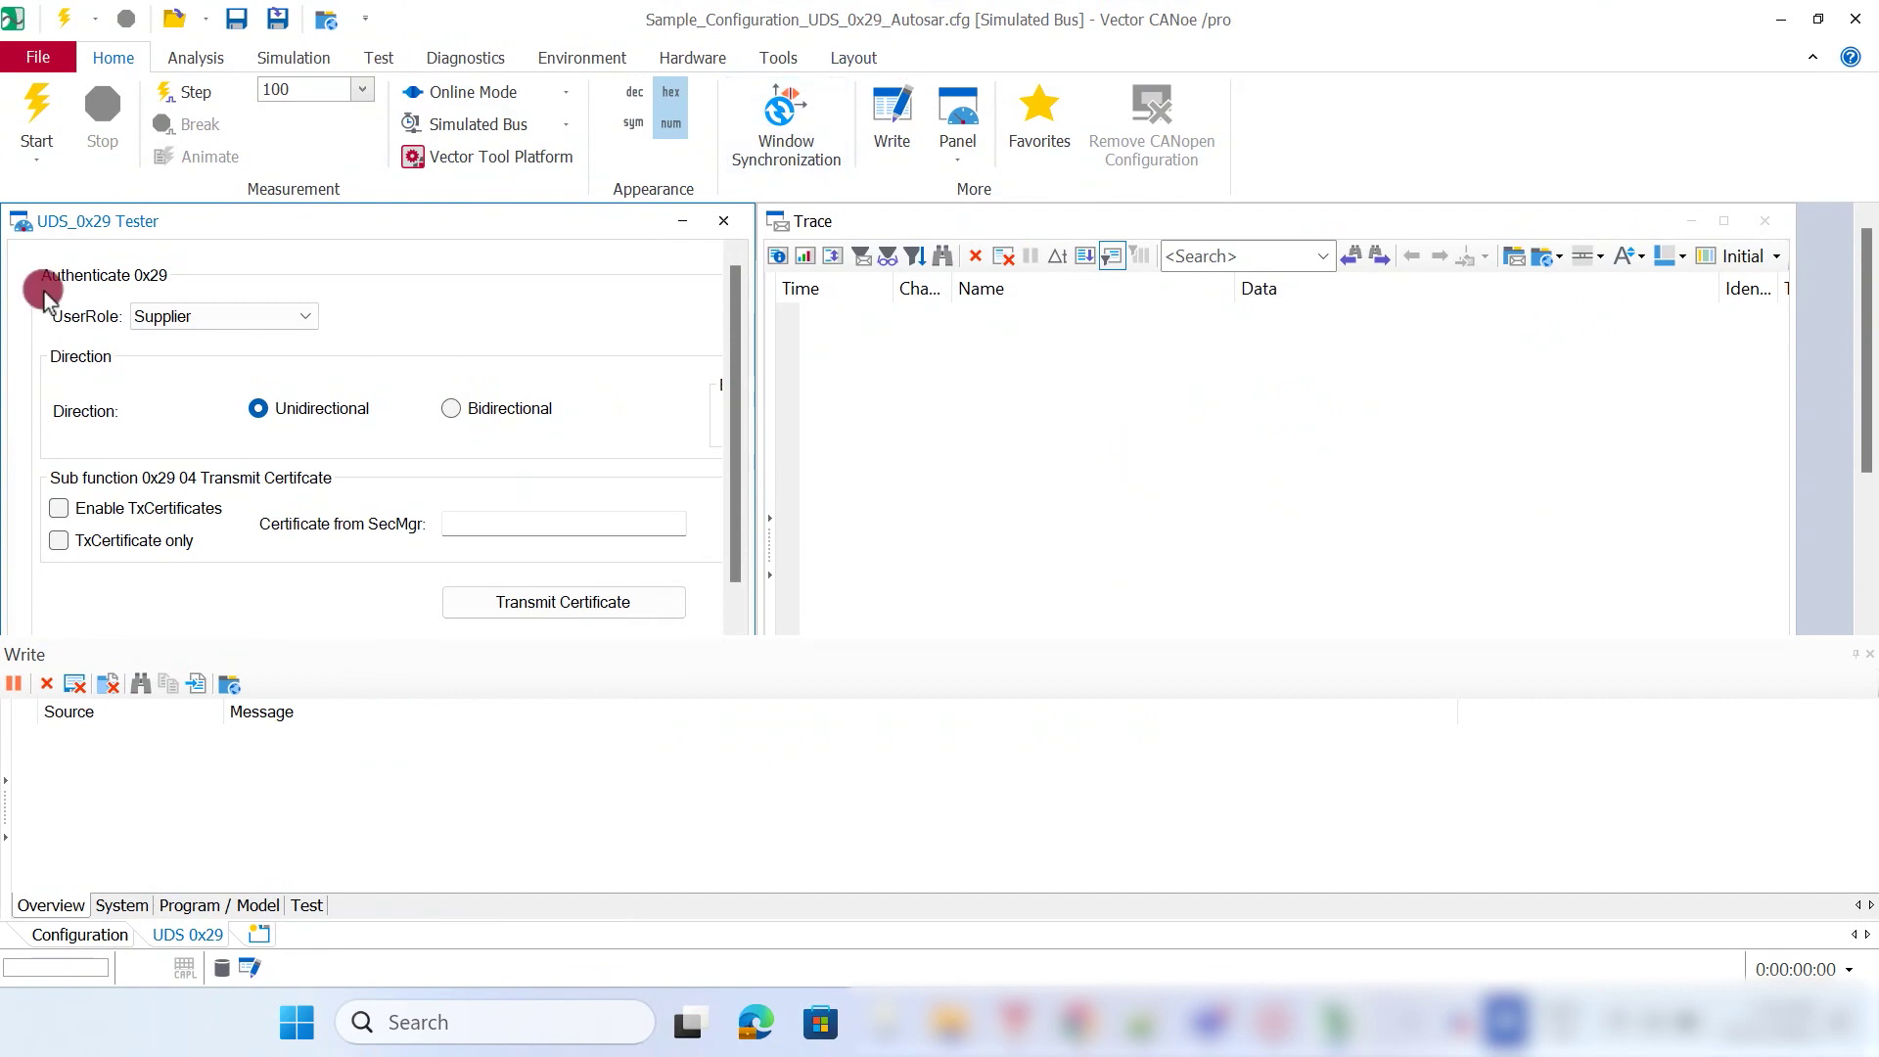
Start the measurement and run the authentication in the UDS_0x29 Tester panel.
{"action": "left_click", "coordinate": [44, 118]}
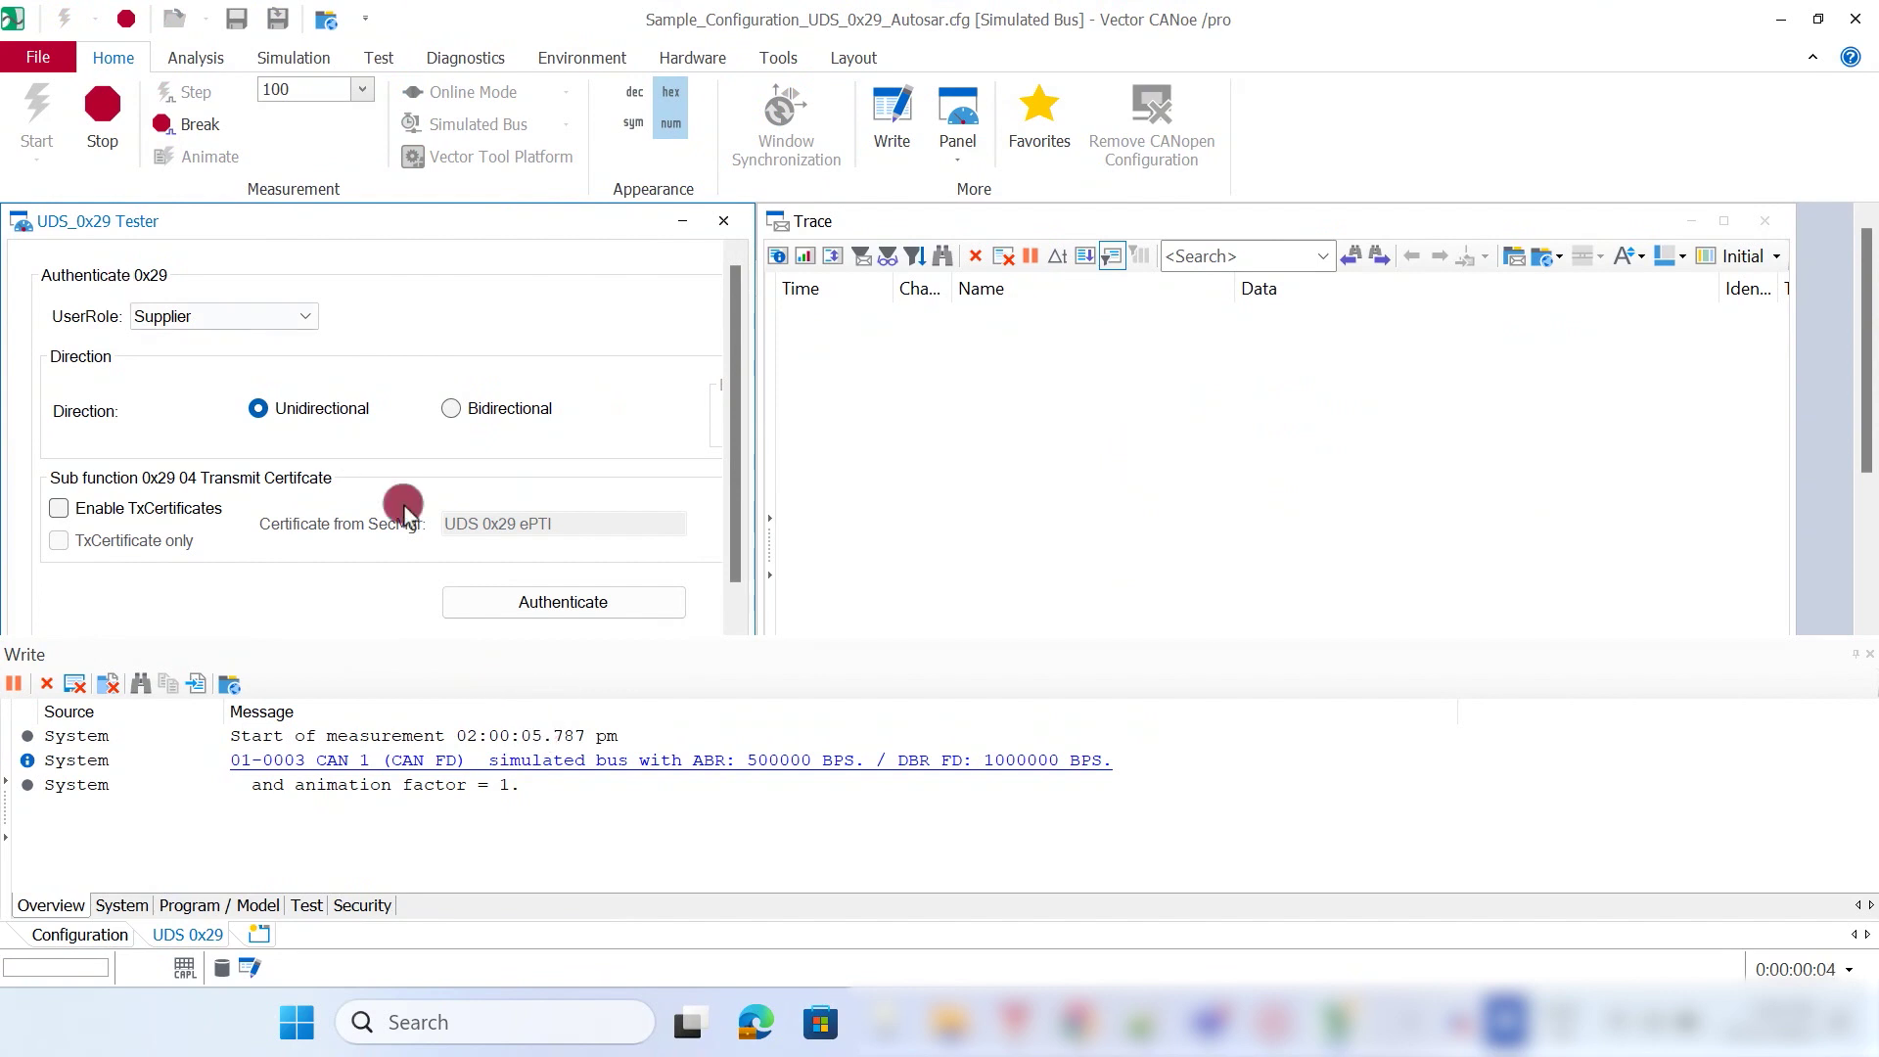
{"action": "scroll", "coordinate": [404, 514], "scroll_direction": "down", "scroll_amount": 2}
{"action": "left_click", "coordinate": [548, 483]}
Set the Front Left Light to High_Beam in the tester panel and read back the light cluster state.
{"action": "scroll", "coordinate": [524, 574], "scroll_direction": "down", "scroll_amount": 3}
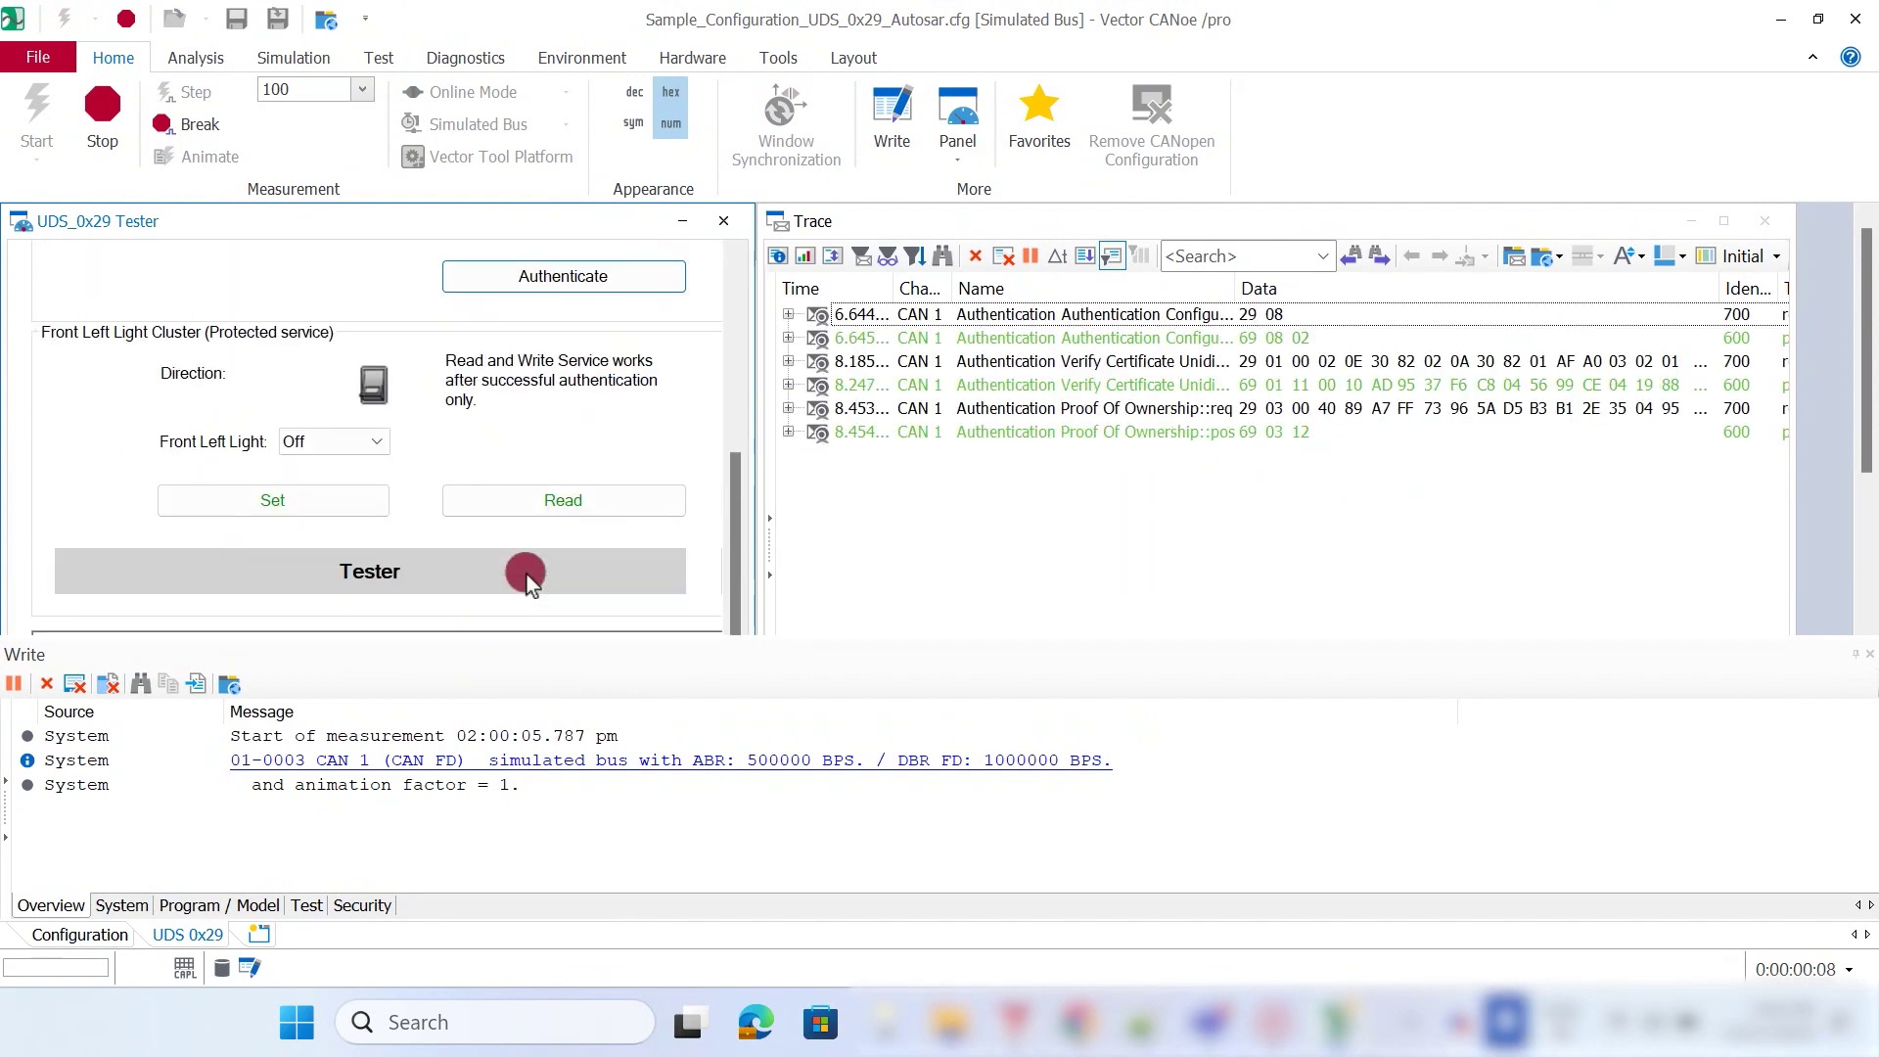
{"action": "left_click", "coordinate": [360, 441]}
{"action": "left_click", "coordinate": [328, 509]}
{"action": "left_click", "coordinate": [323, 499]}
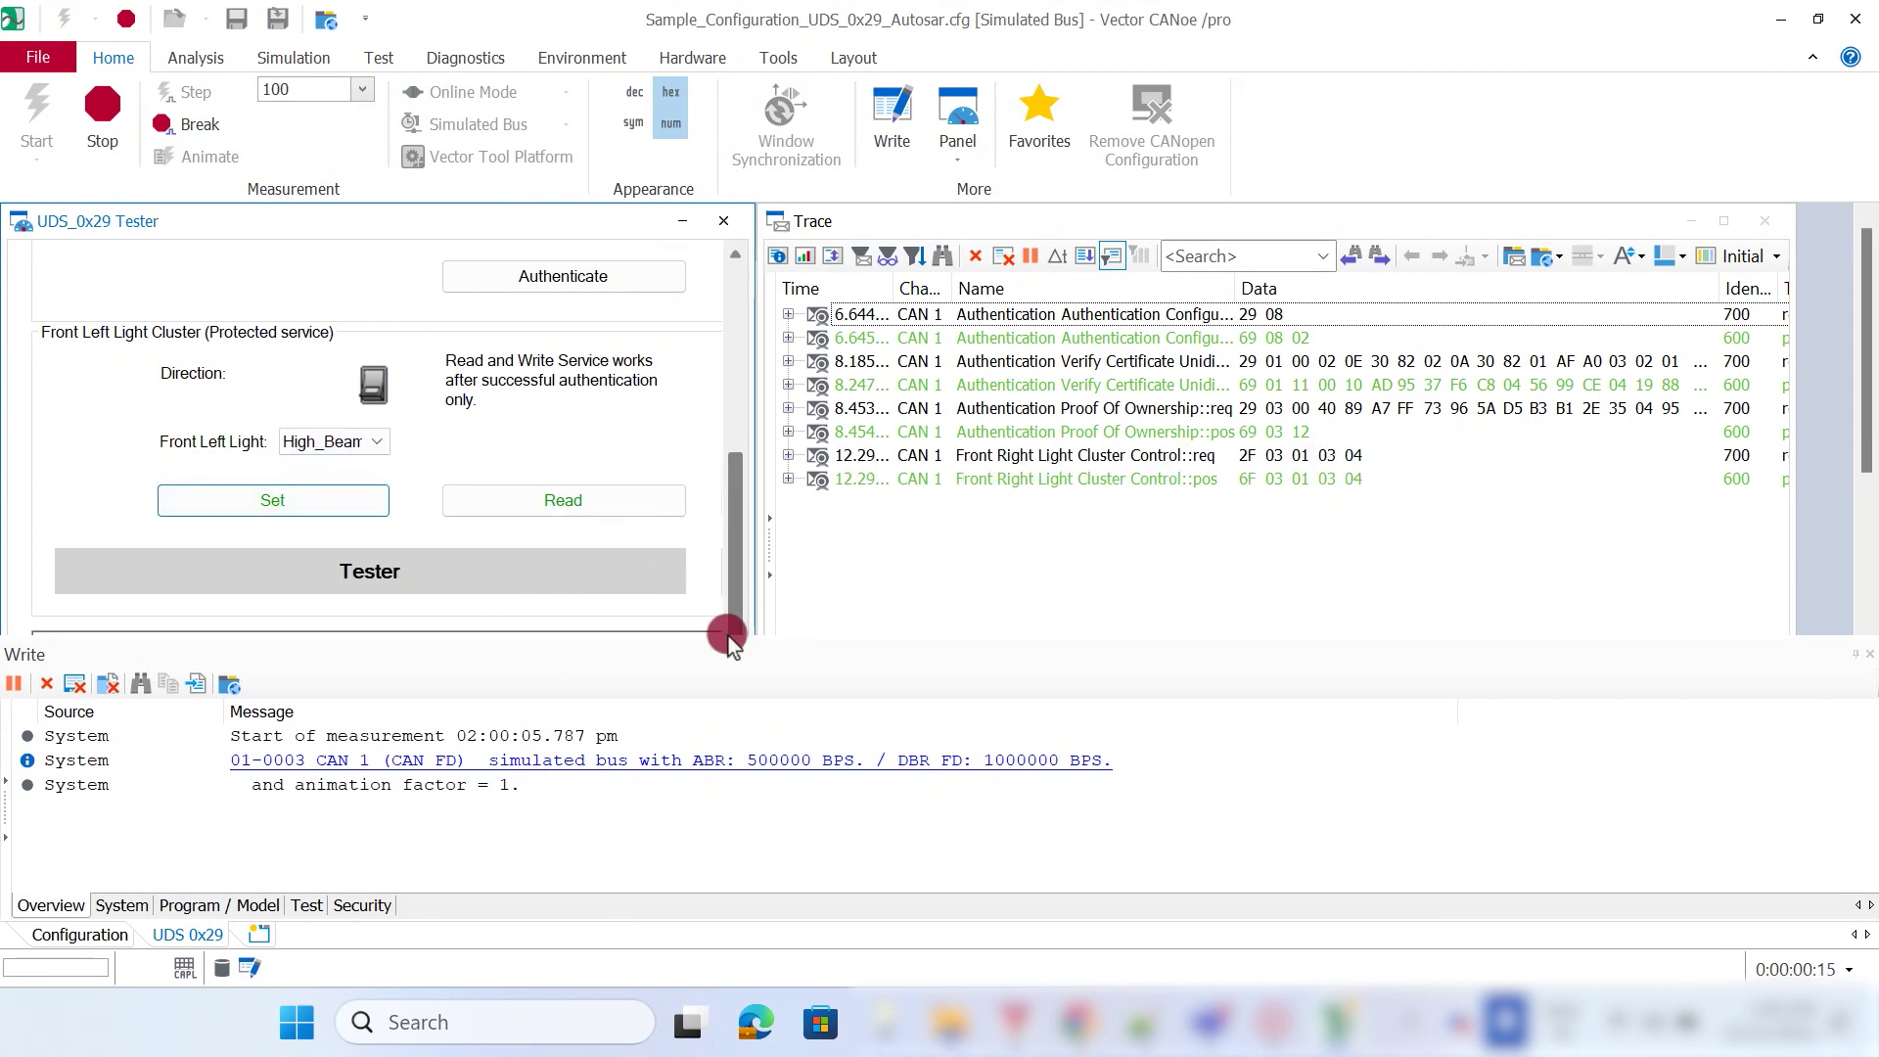
{"action": "left_click_drag", "start_coordinate": [729, 637], "coordinate": [729, 822]}
{"action": "left_click", "coordinate": [656, 504]}
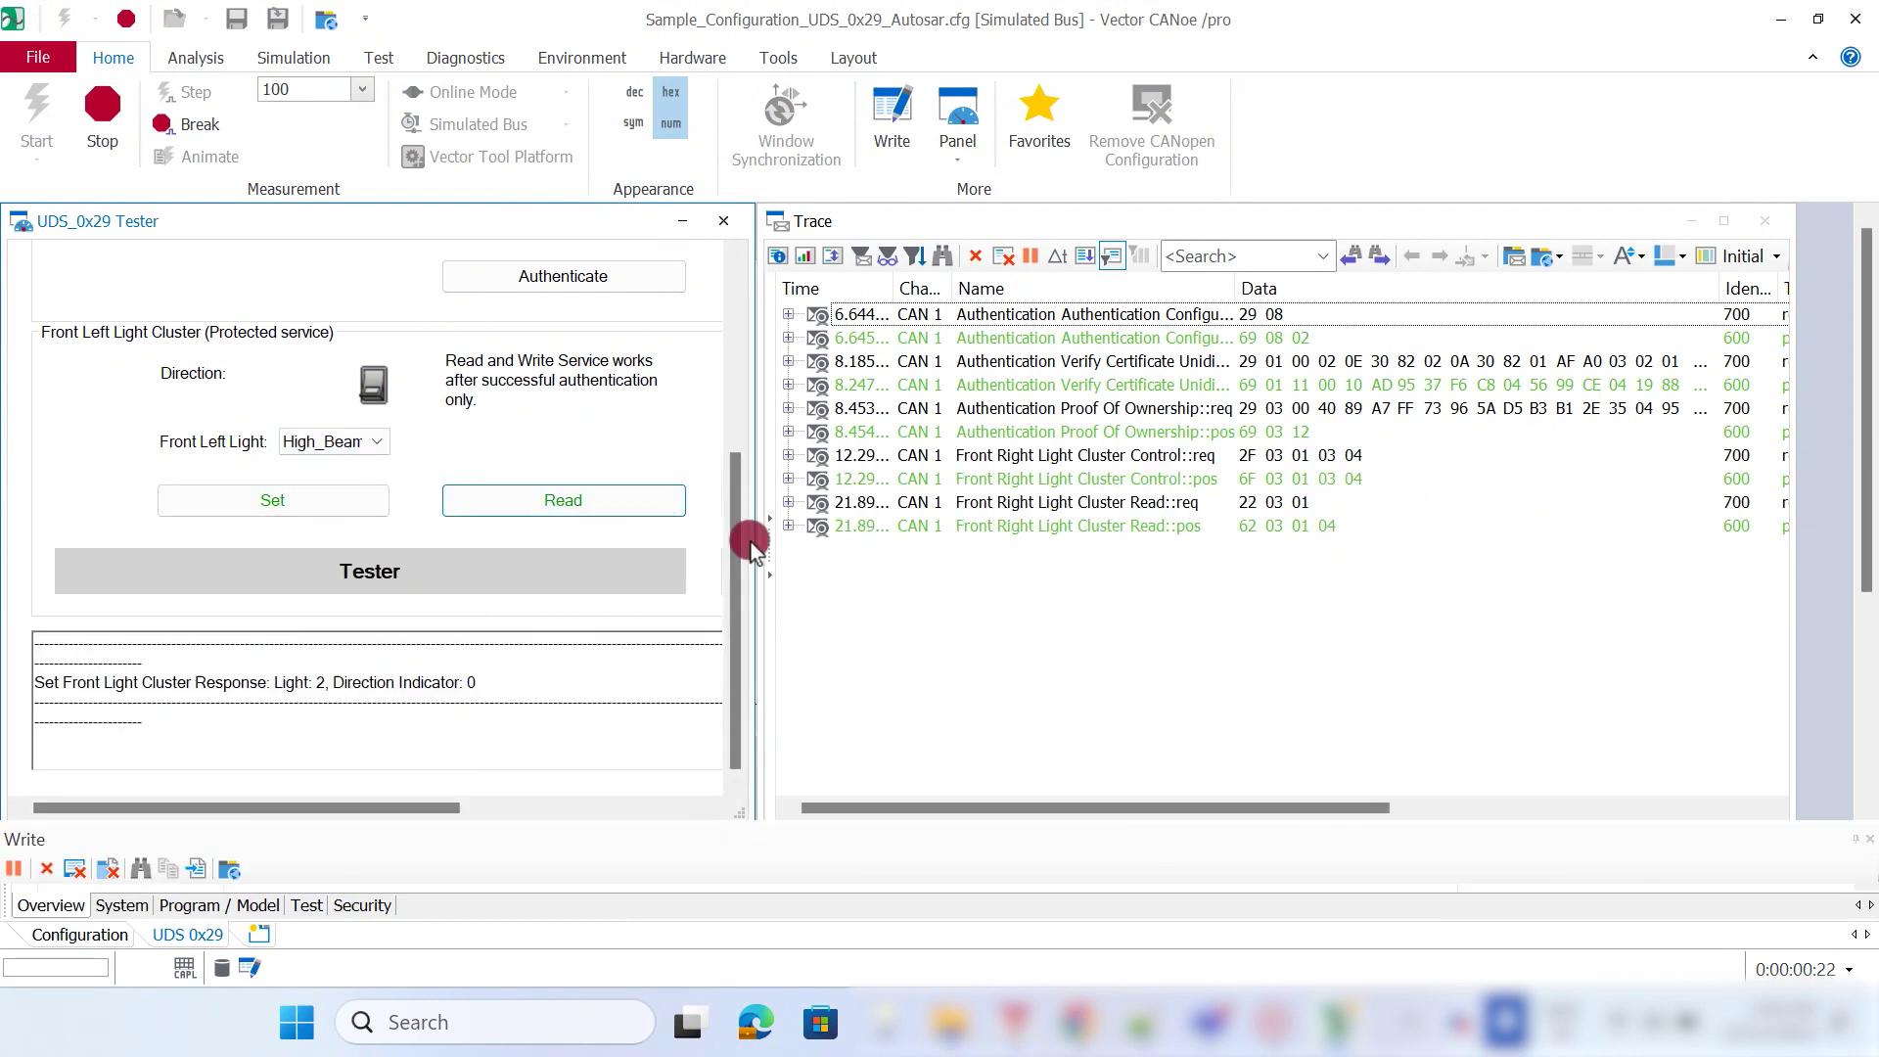
Deauthenticate the tester in the UDS_0x29 Tester panel.
{"action": "left_click", "coordinate": [621, 805]}
{"action": "scroll", "coordinate": [499, 685], "scroll_direction": "up", "scroll_amount": 3}
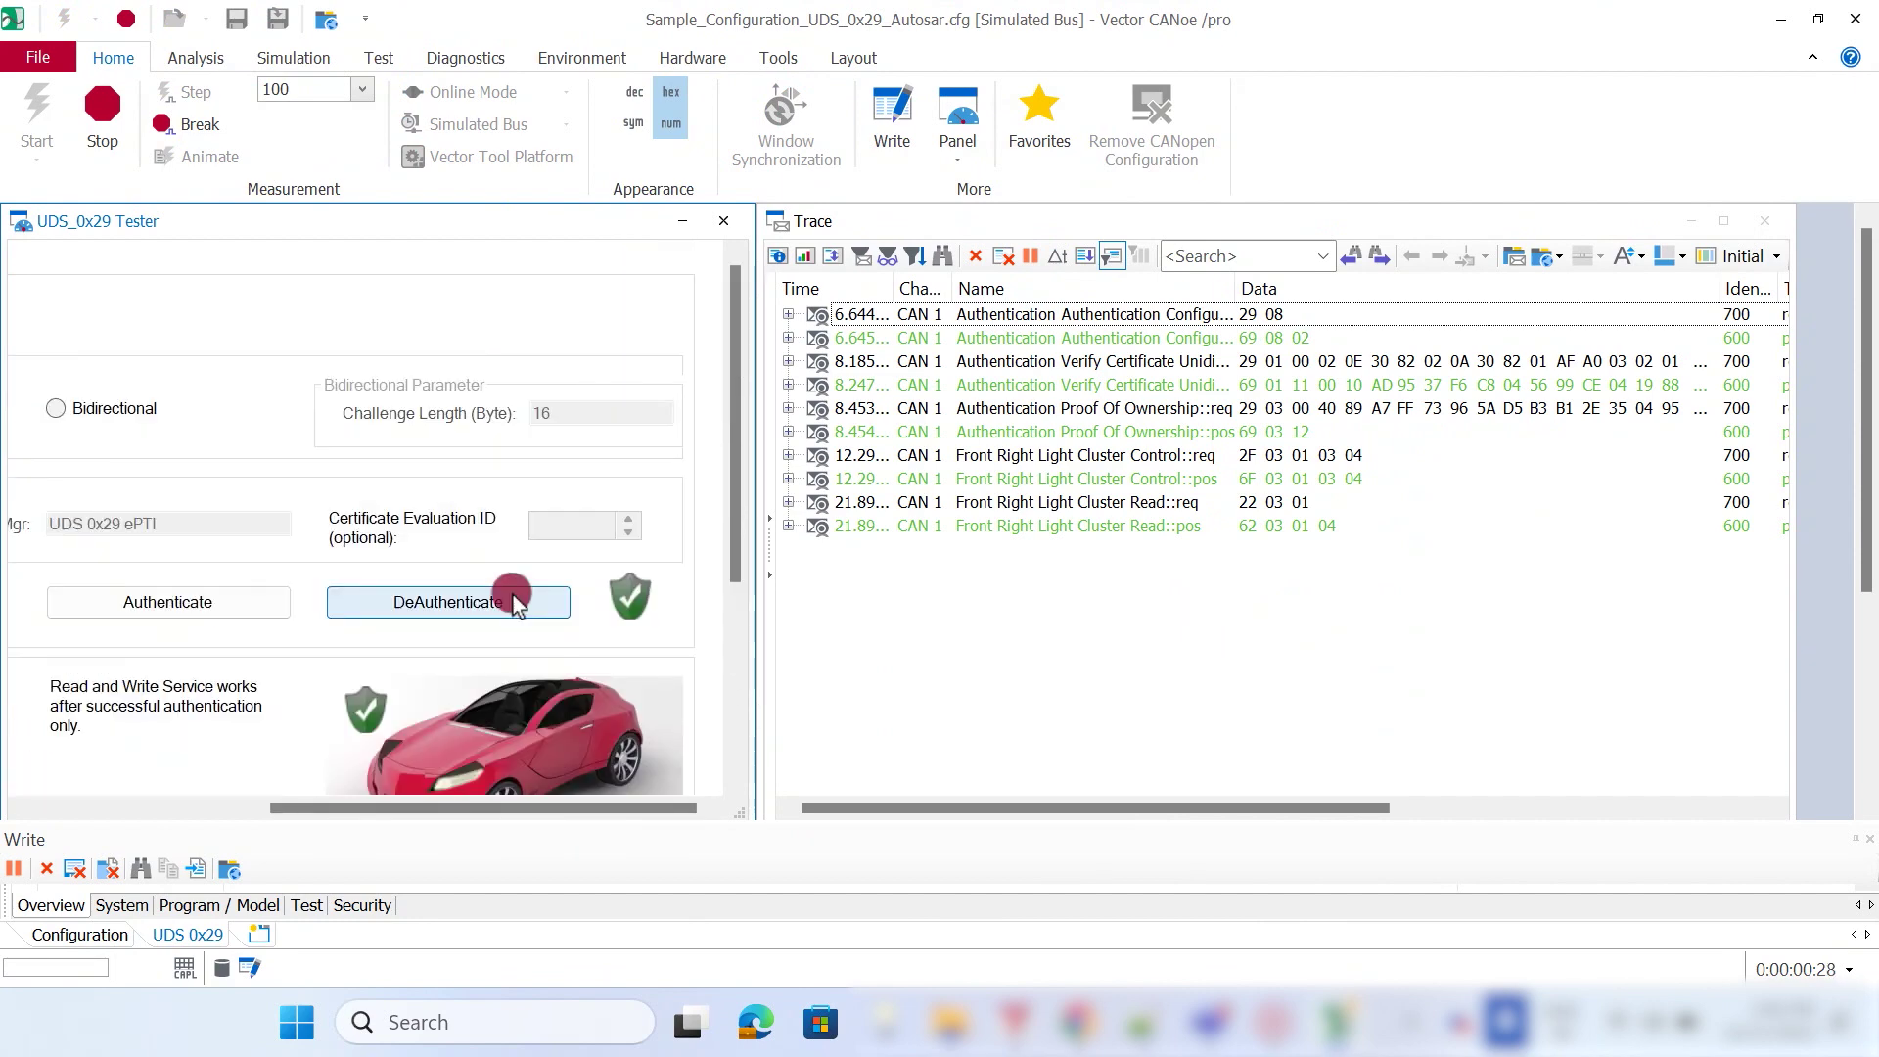
{"action": "left_click", "coordinate": [511, 599]}
Stop the measurement and view the CAN network's security profile in the Security Configuration, leaving it without changes.
{"action": "left_click", "coordinate": [294, 57]}
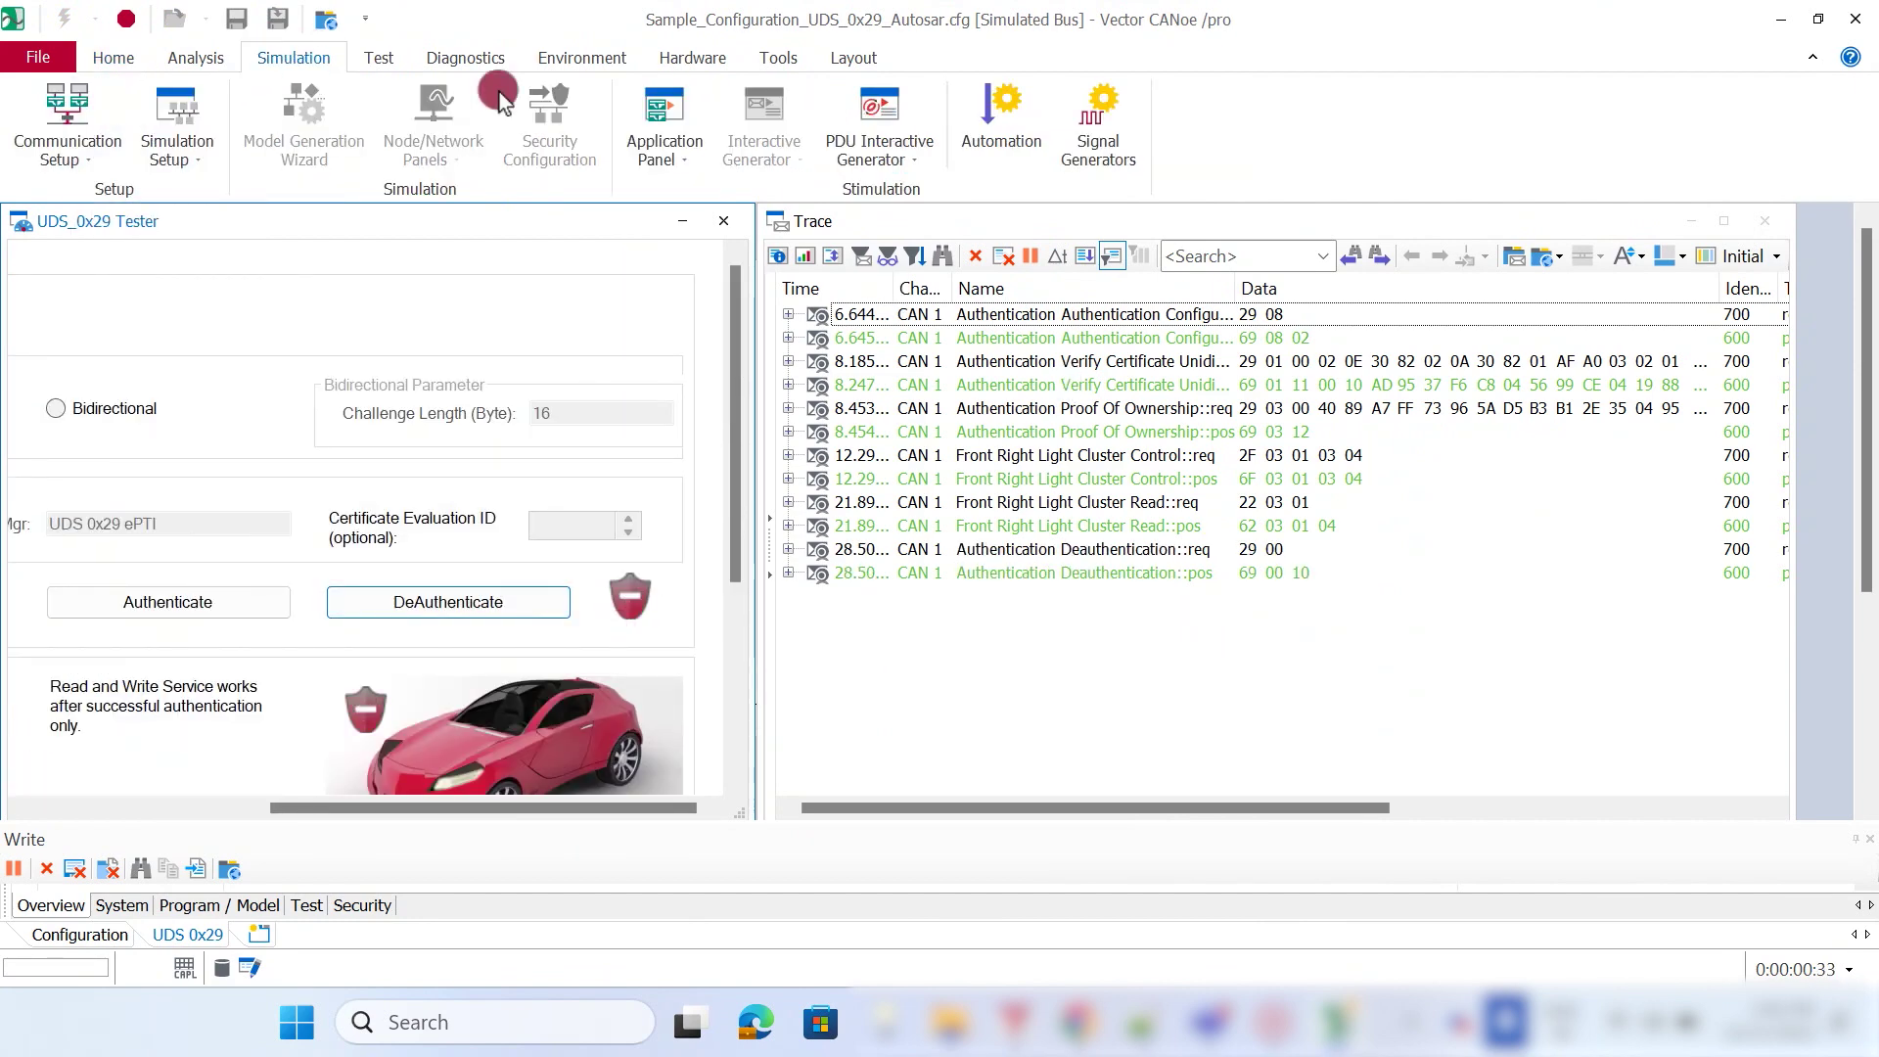
{"action": "left_click", "coordinate": [125, 19]}
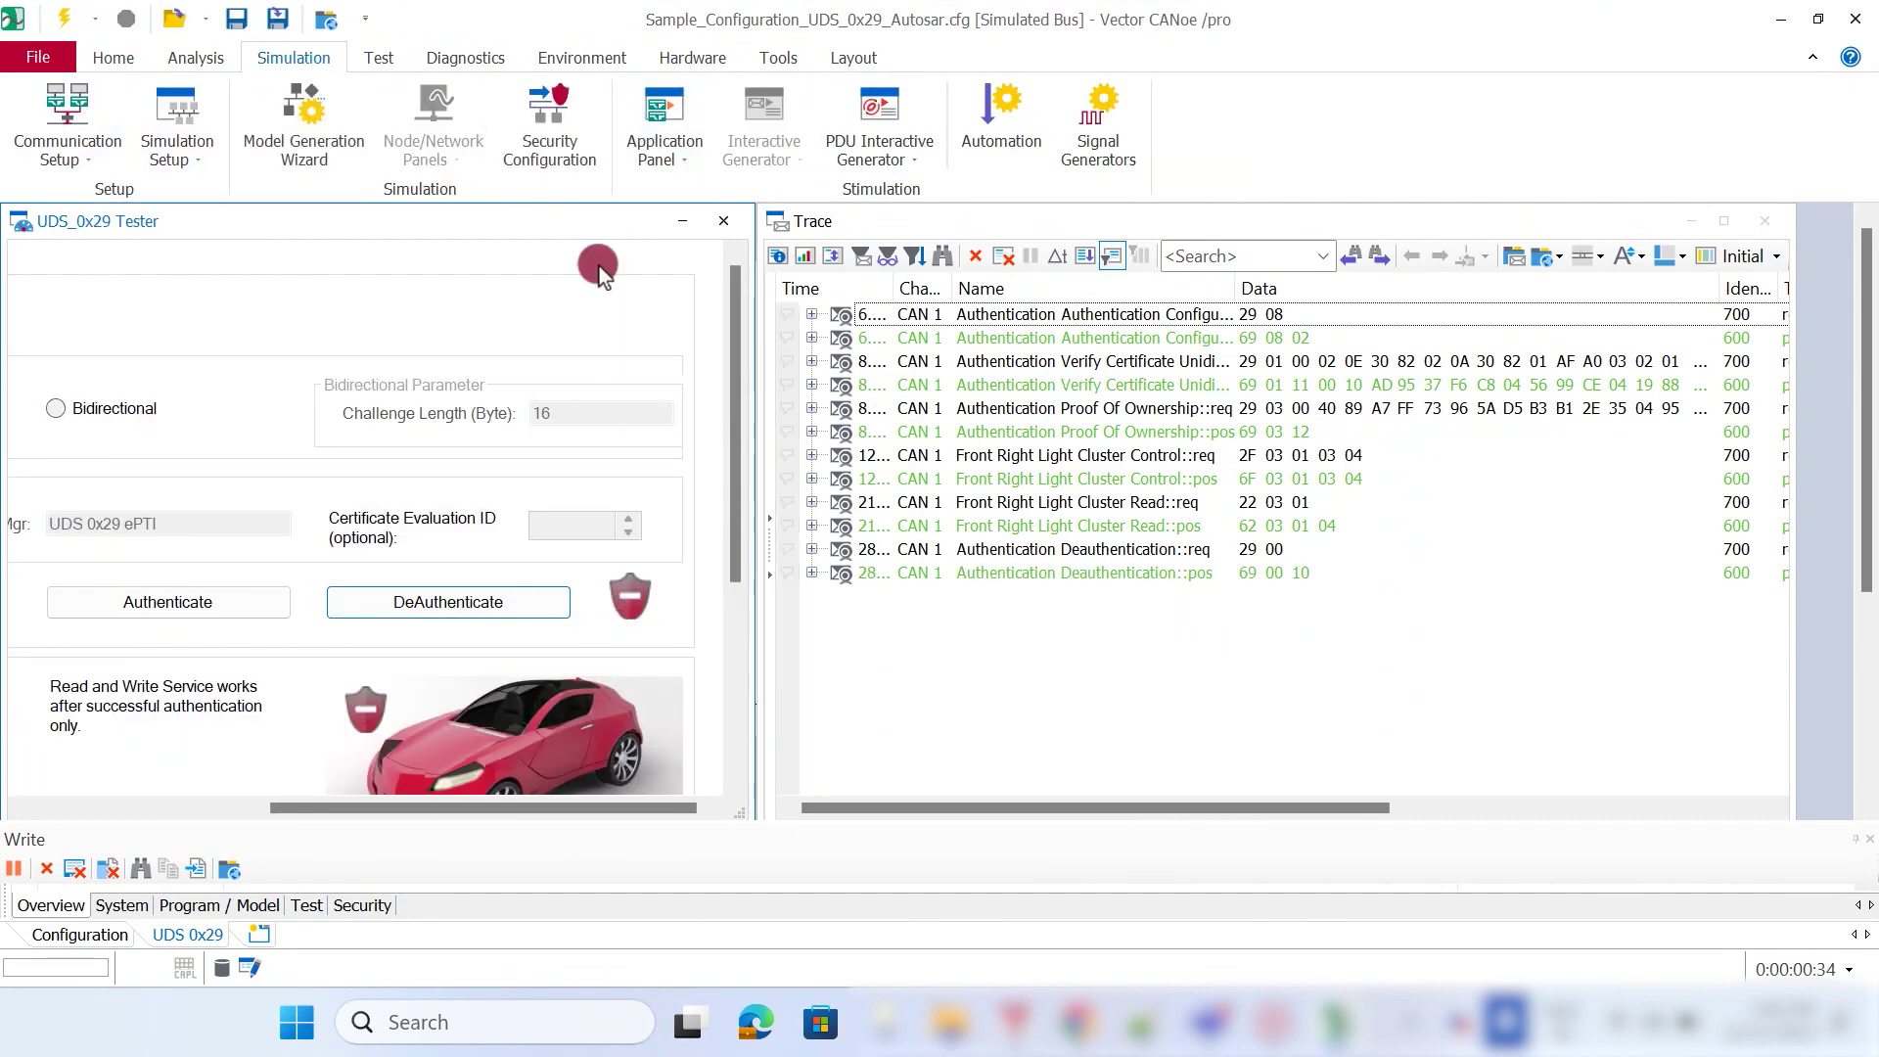
{"action": "left_click", "coordinate": [526, 132]}
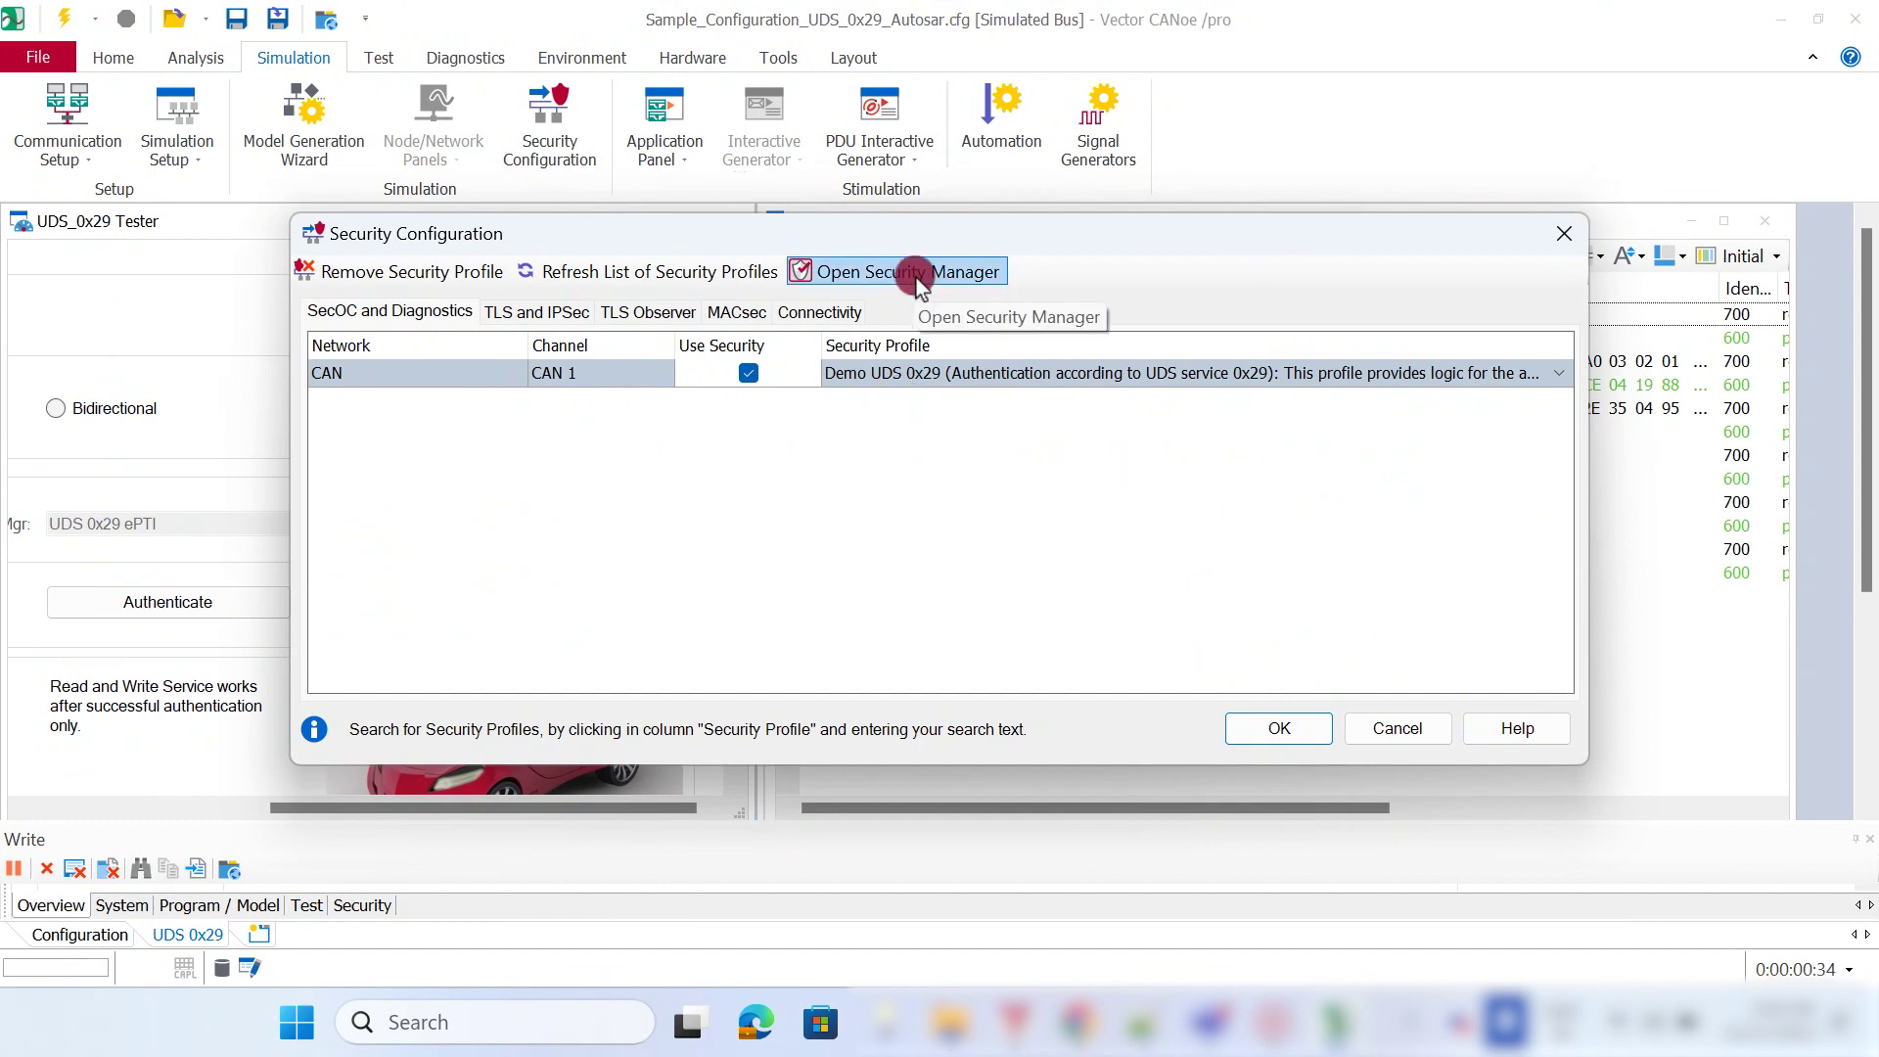
{"action": "left_click", "coordinate": [1397, 732]}
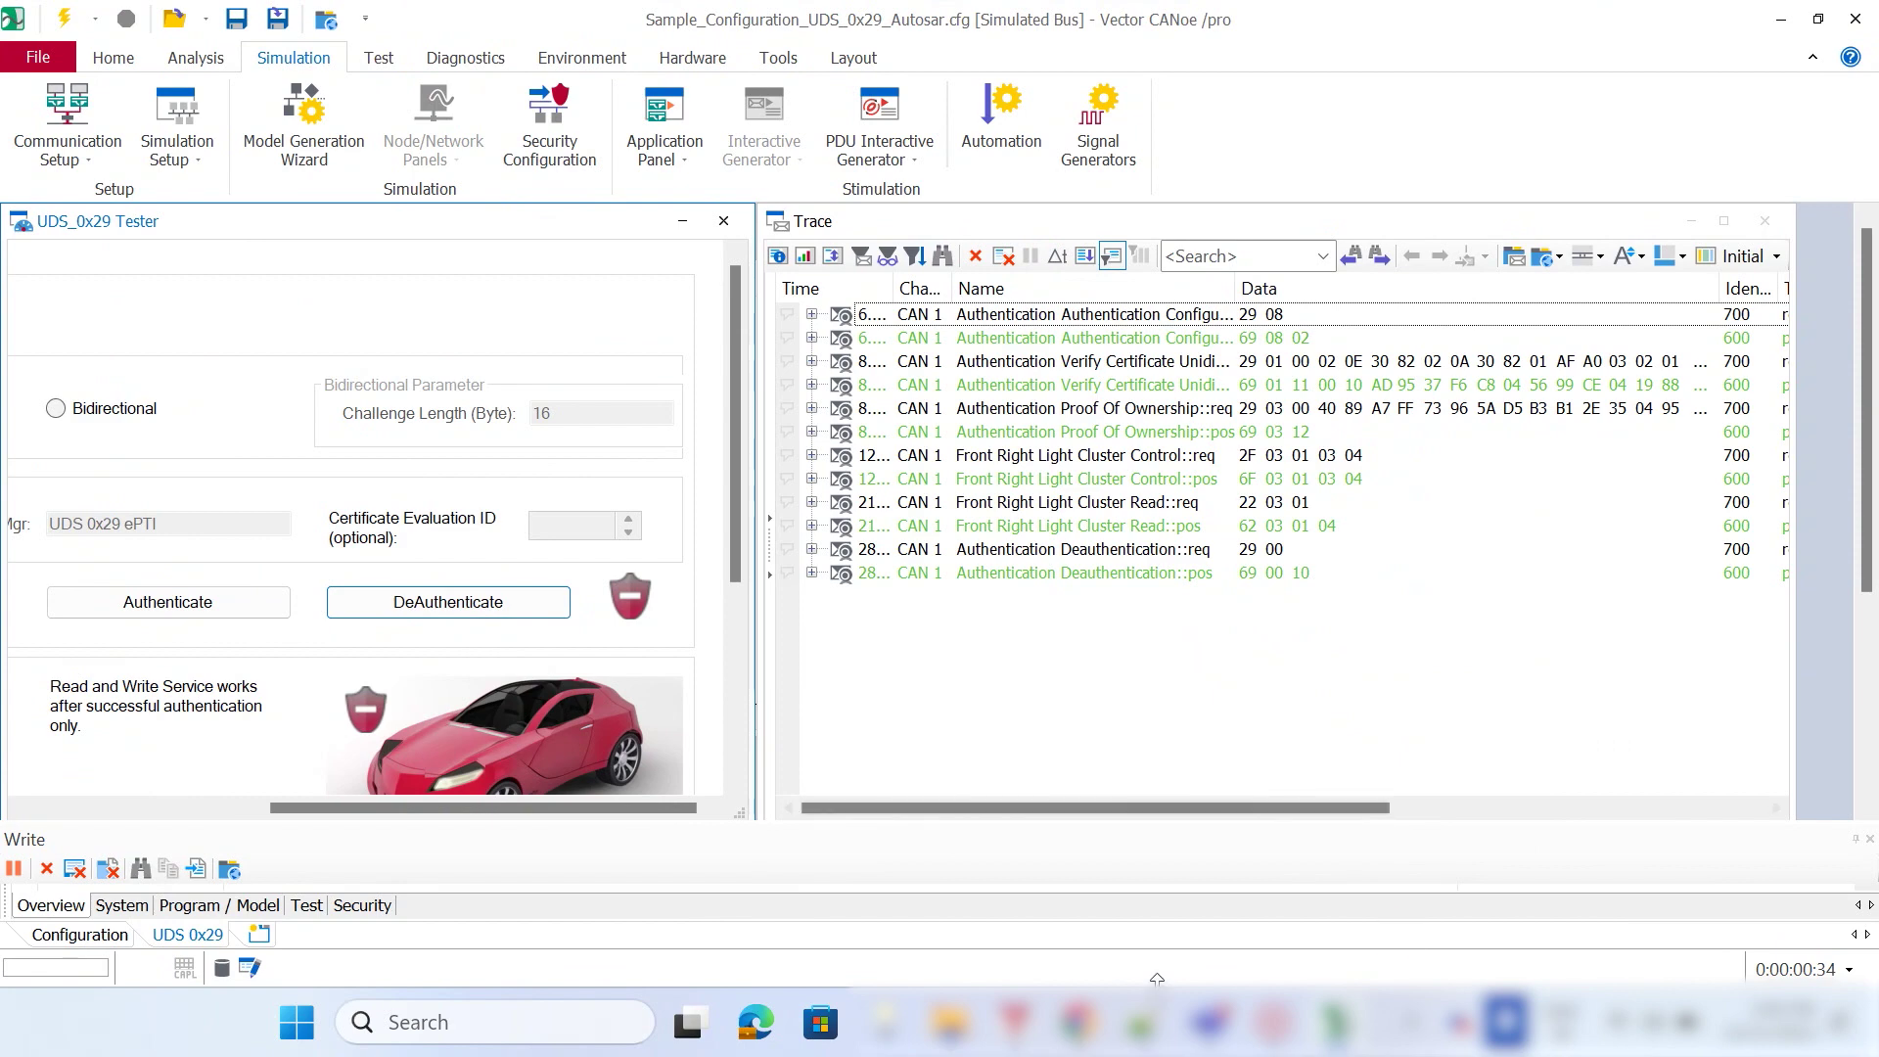
Open logAnlyz.csv from the SecurityManagerLogs folder as read-only, review its security log entries, and close it.
{"action": "left_click", "coordinate": [947, 1022]}
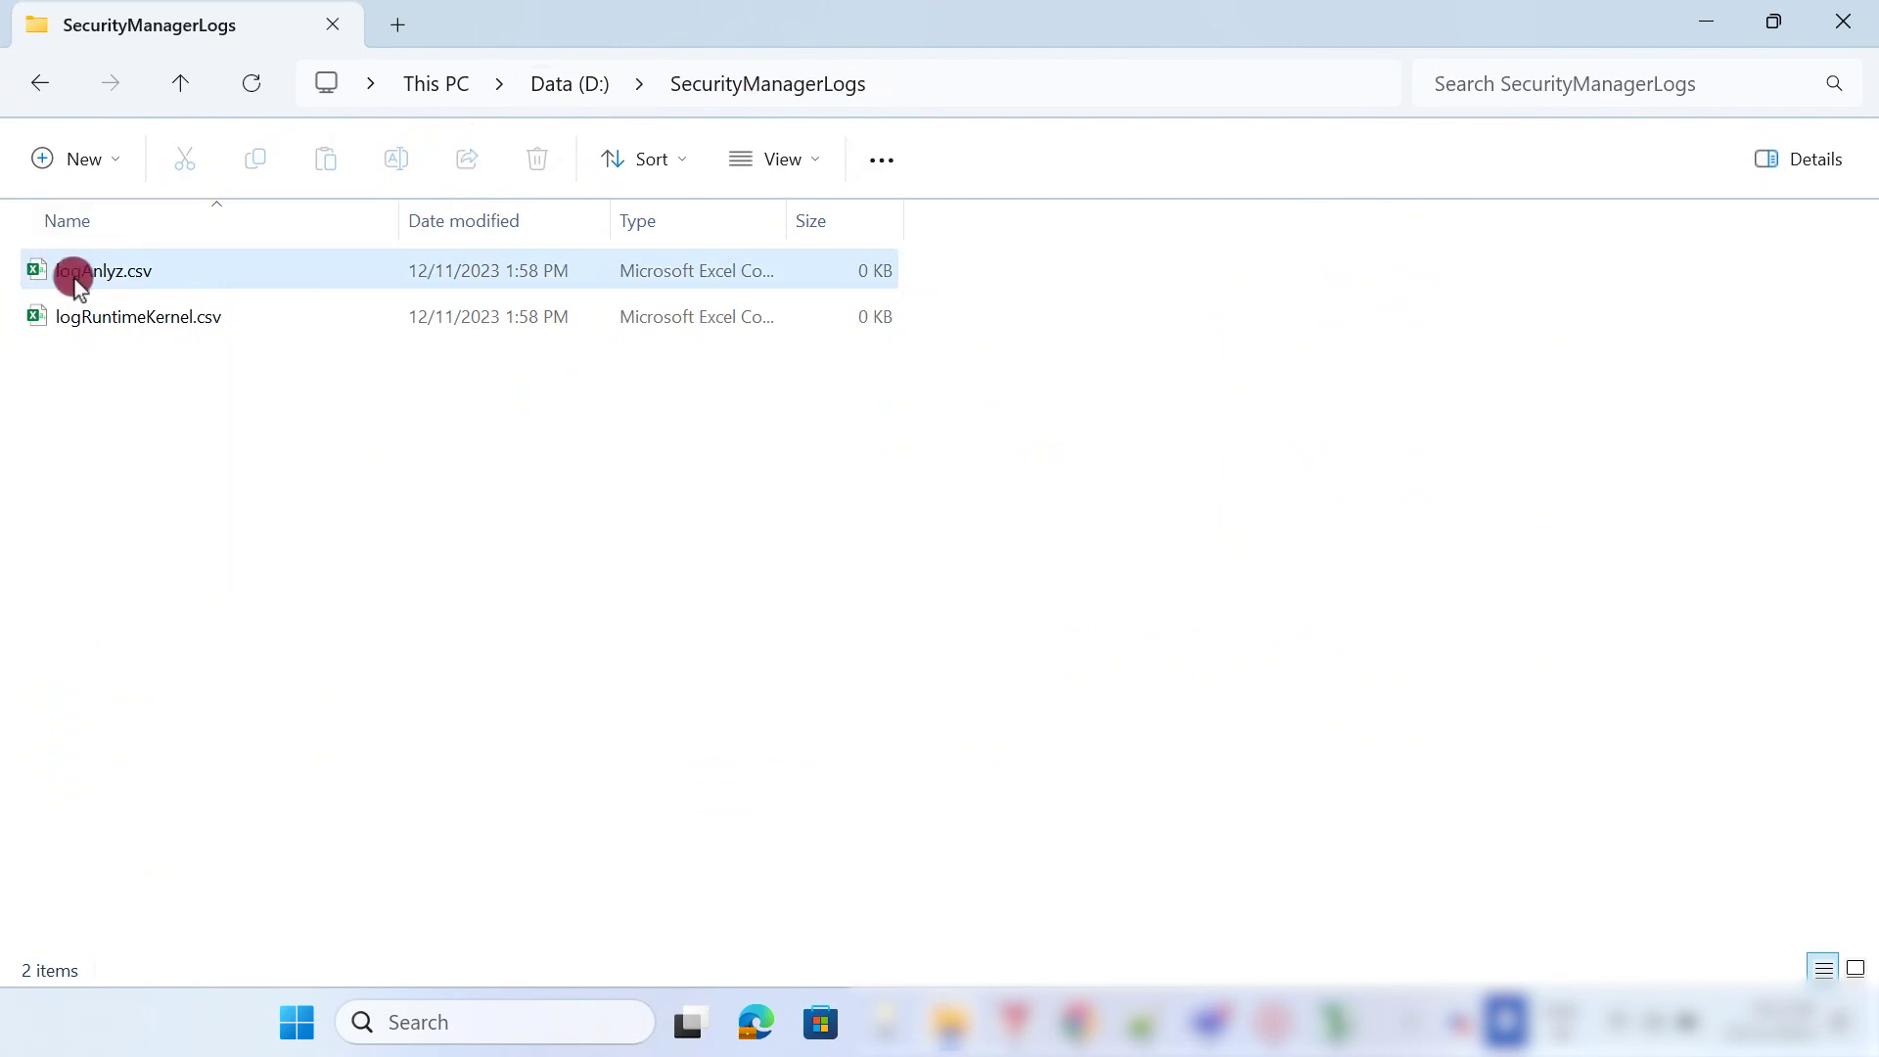
{"action": "left_click", "coordinate": [107, 290], "text": "ctrl"}
{"action": "left_click", "coordinate": [210, 277]}
{"action": "left_click", "coordinate": [110, 343]}
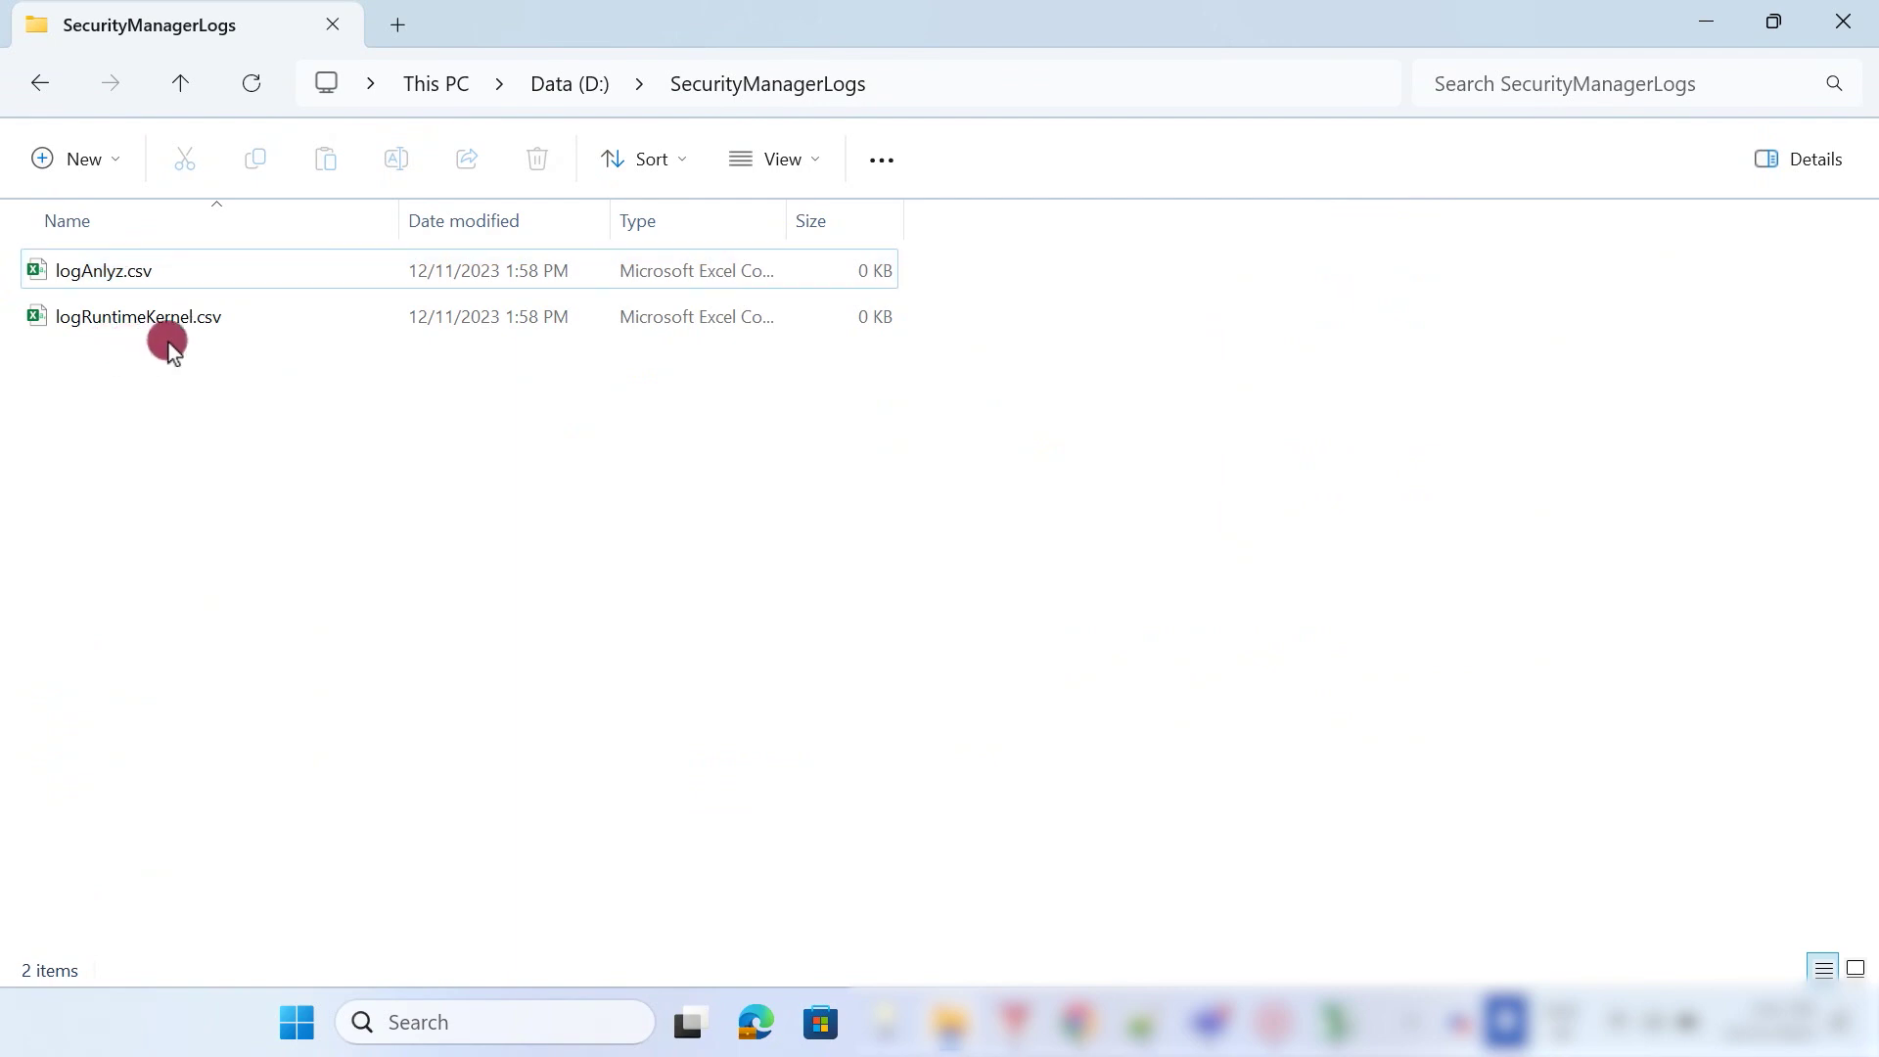
{"action": "left_click", "coordinate": [199, 280]}
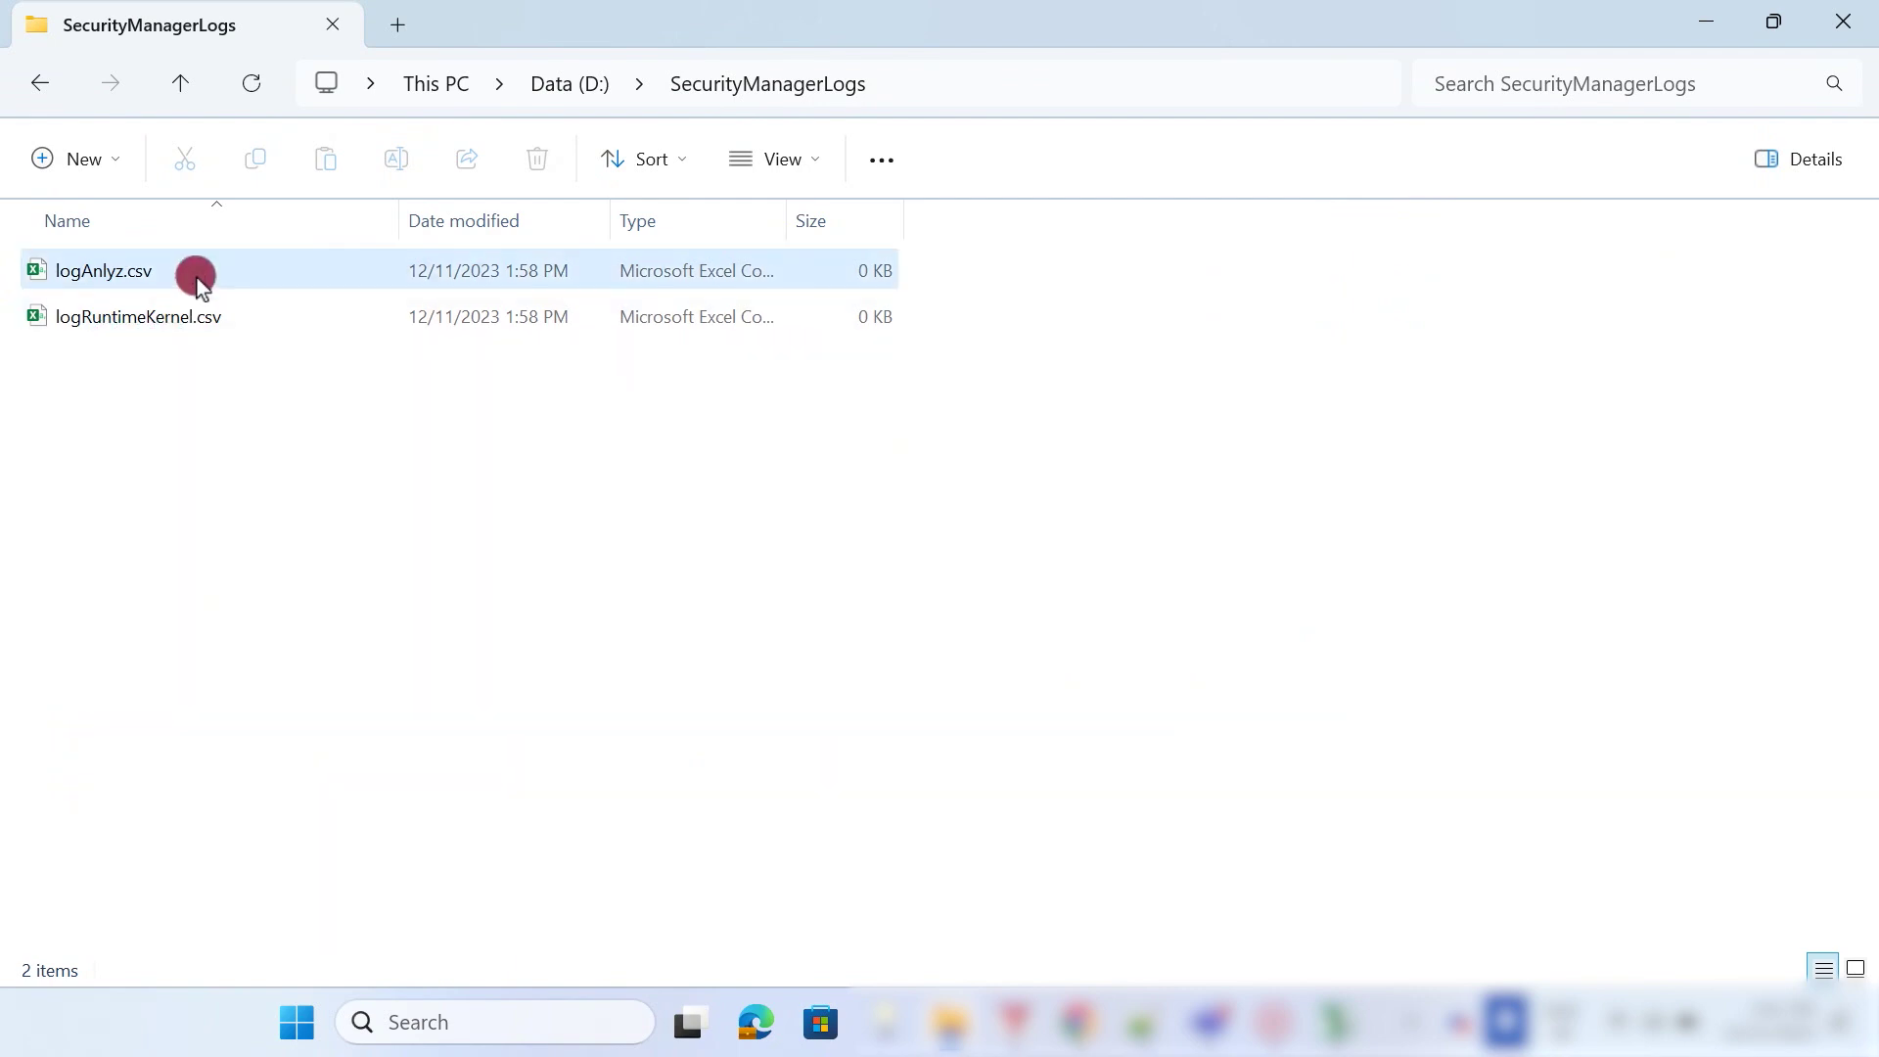
{"action": "double_click", "coordinate": [198, 278]}
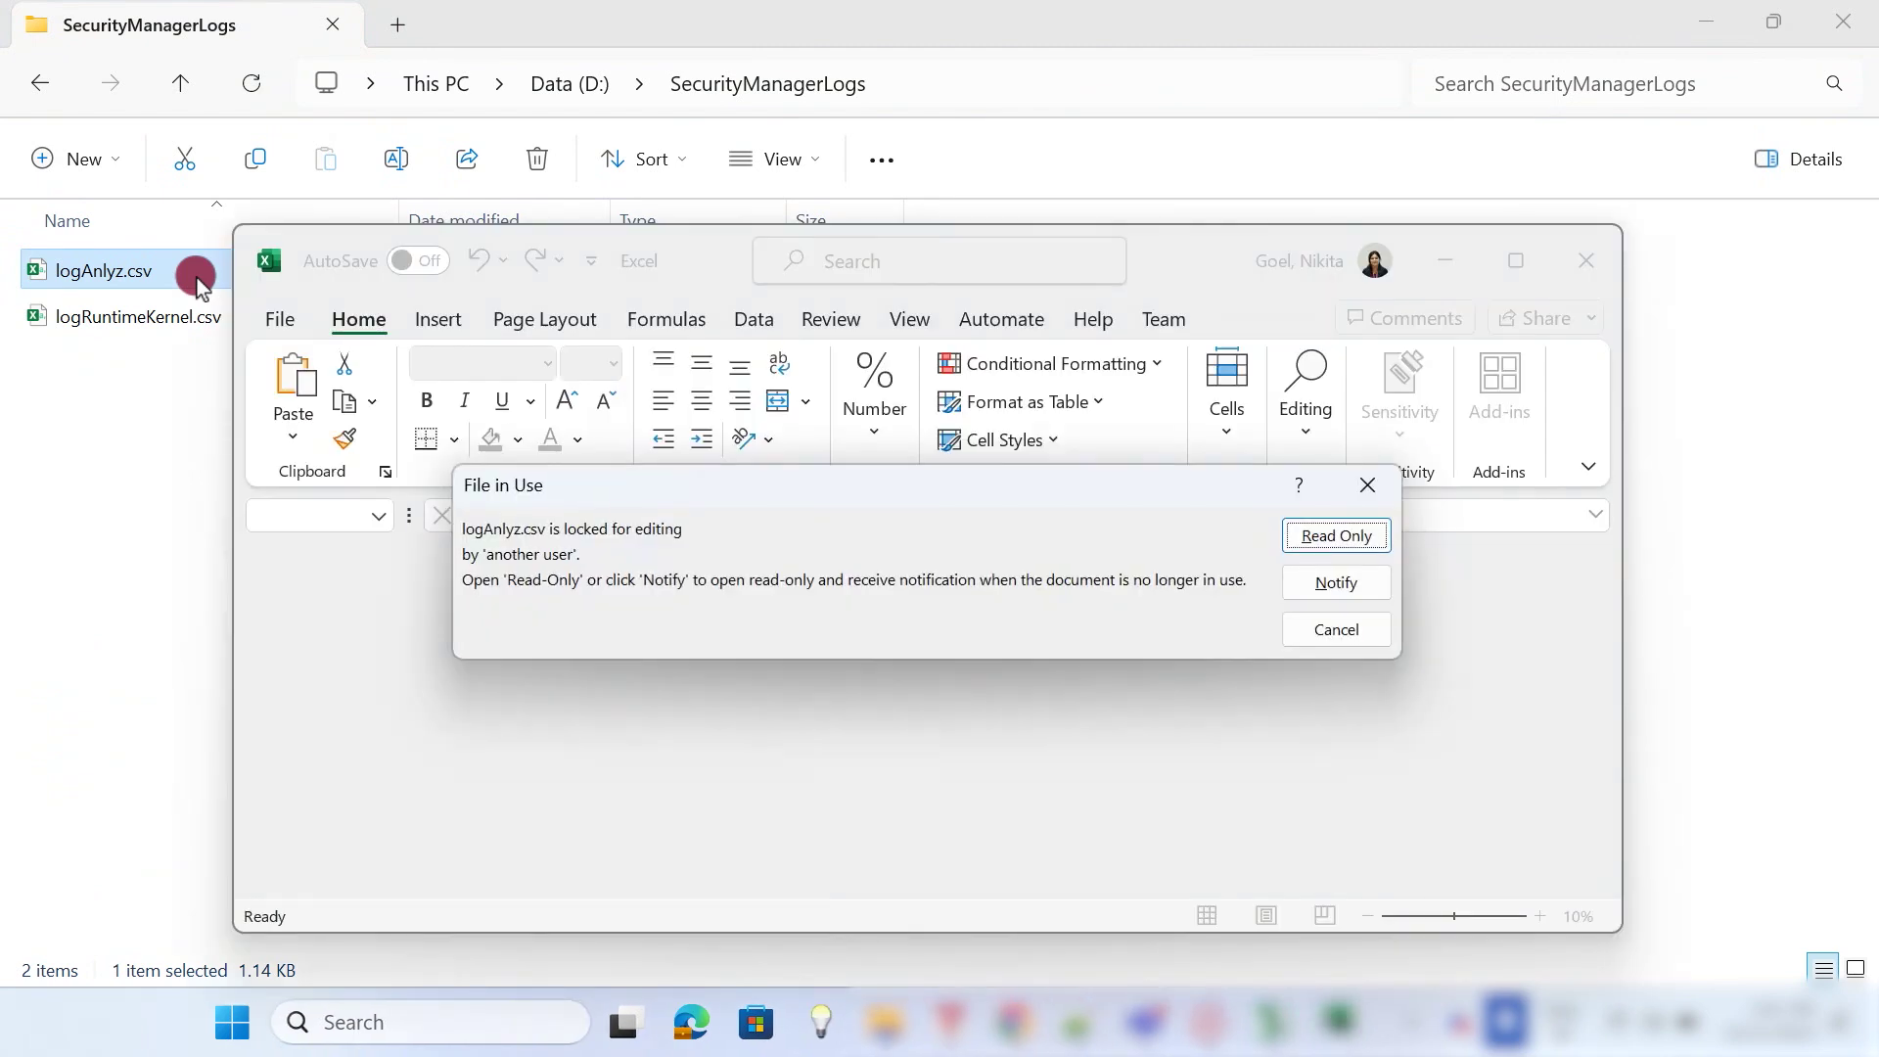
{"action": "left_click", "coordinate": [1352, 540]}
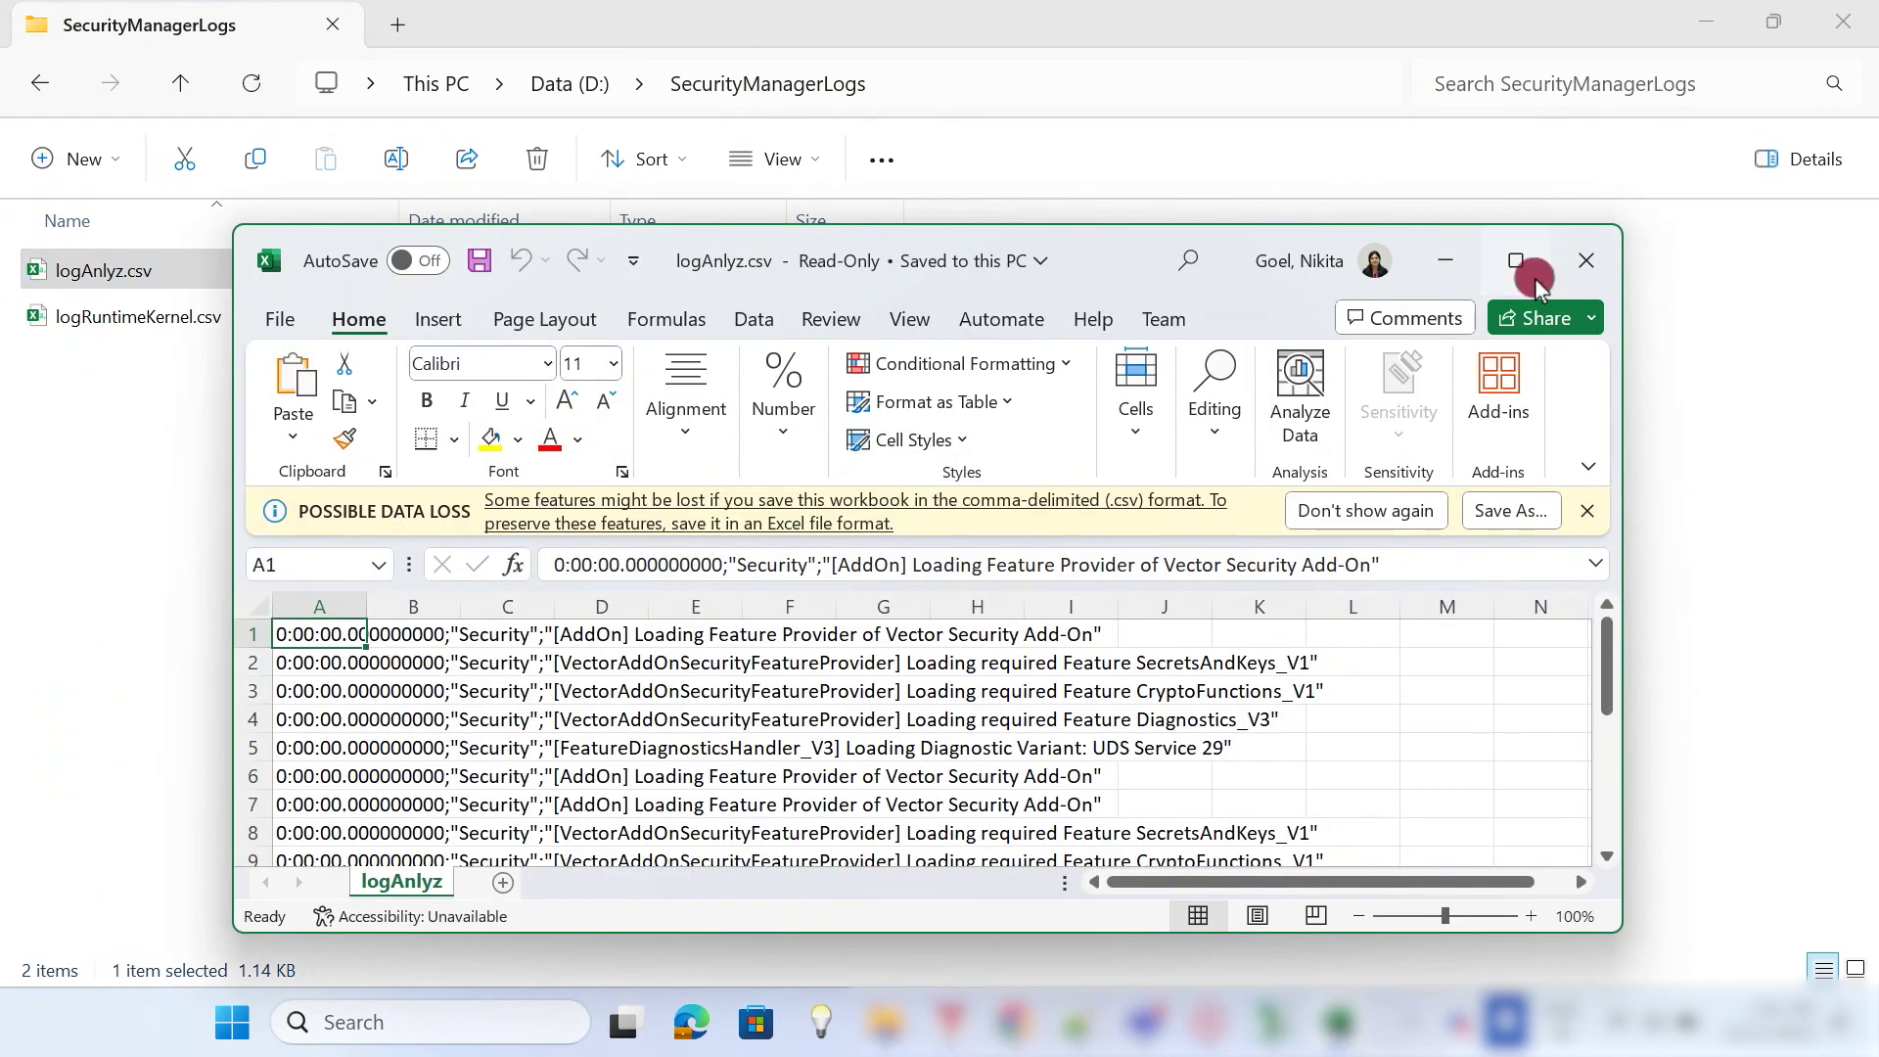
{"action": "left_click", "coordinate": [1530, 276]}
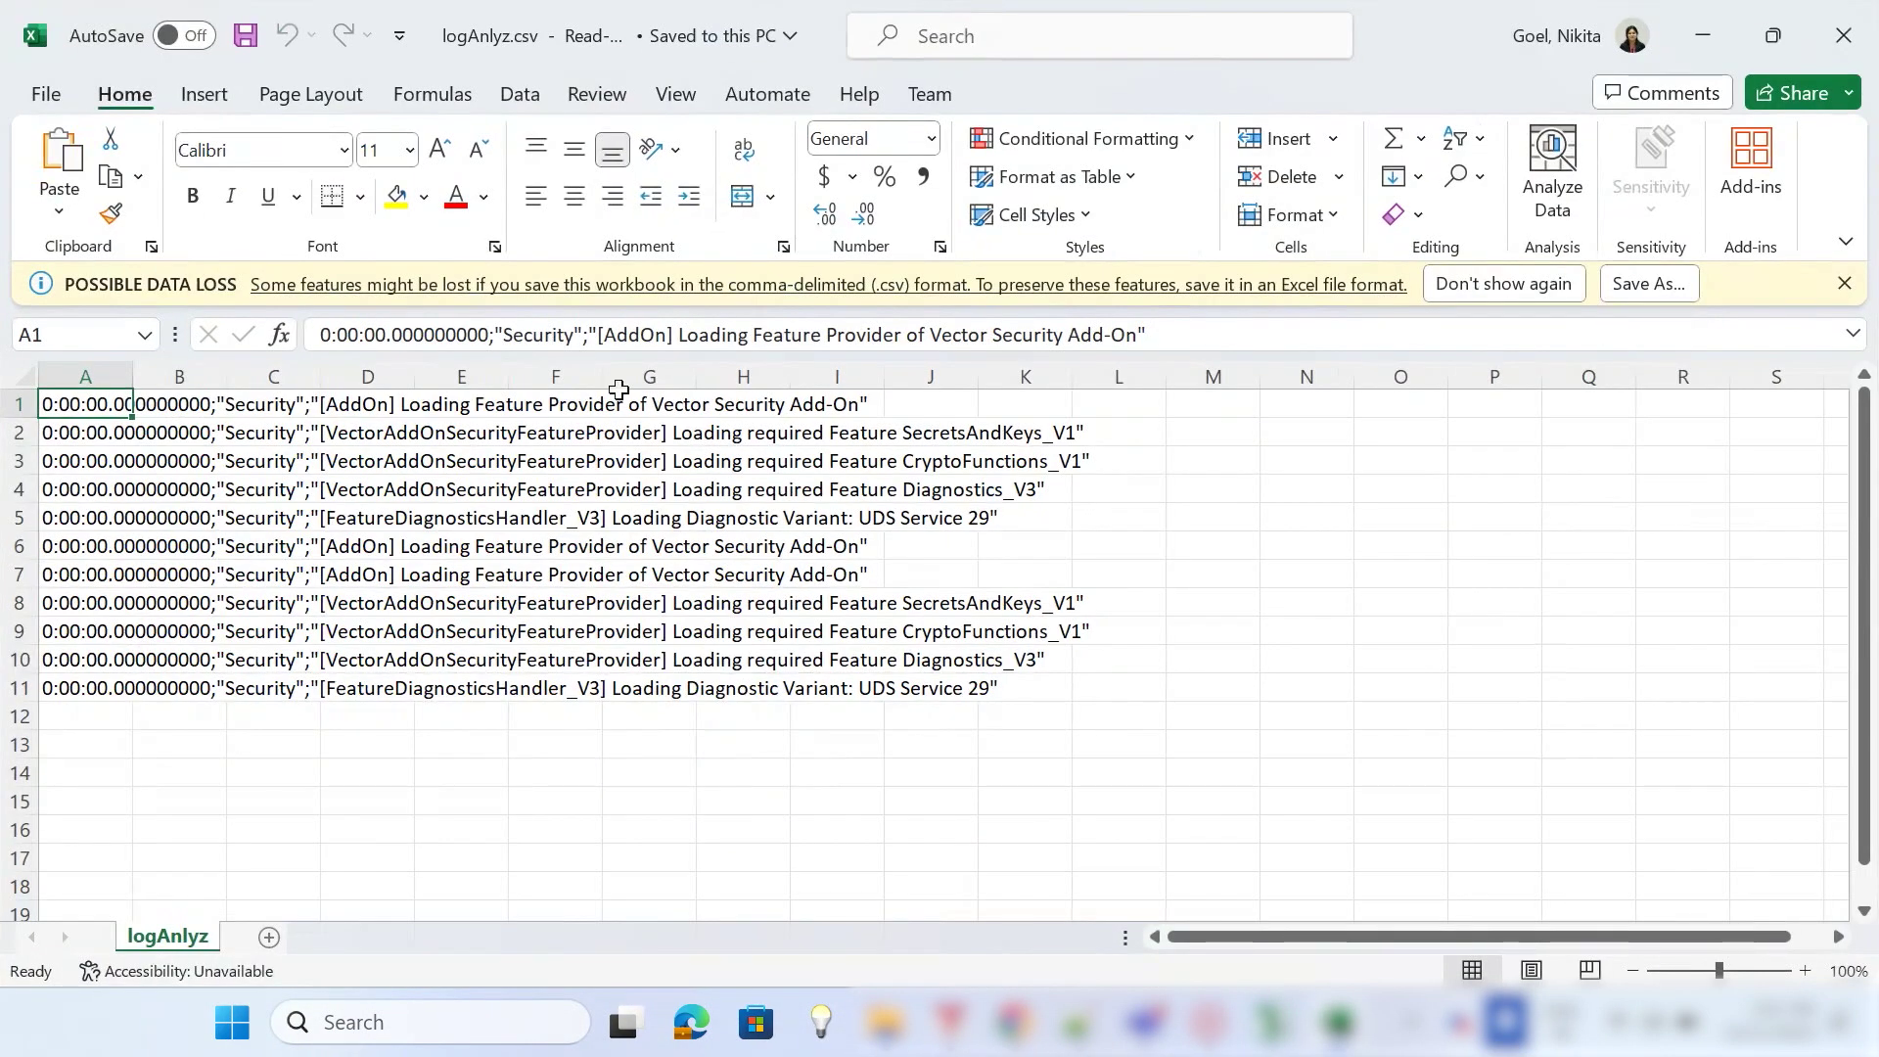
{"action": "left_click", "coordinate": [1852, 39]}
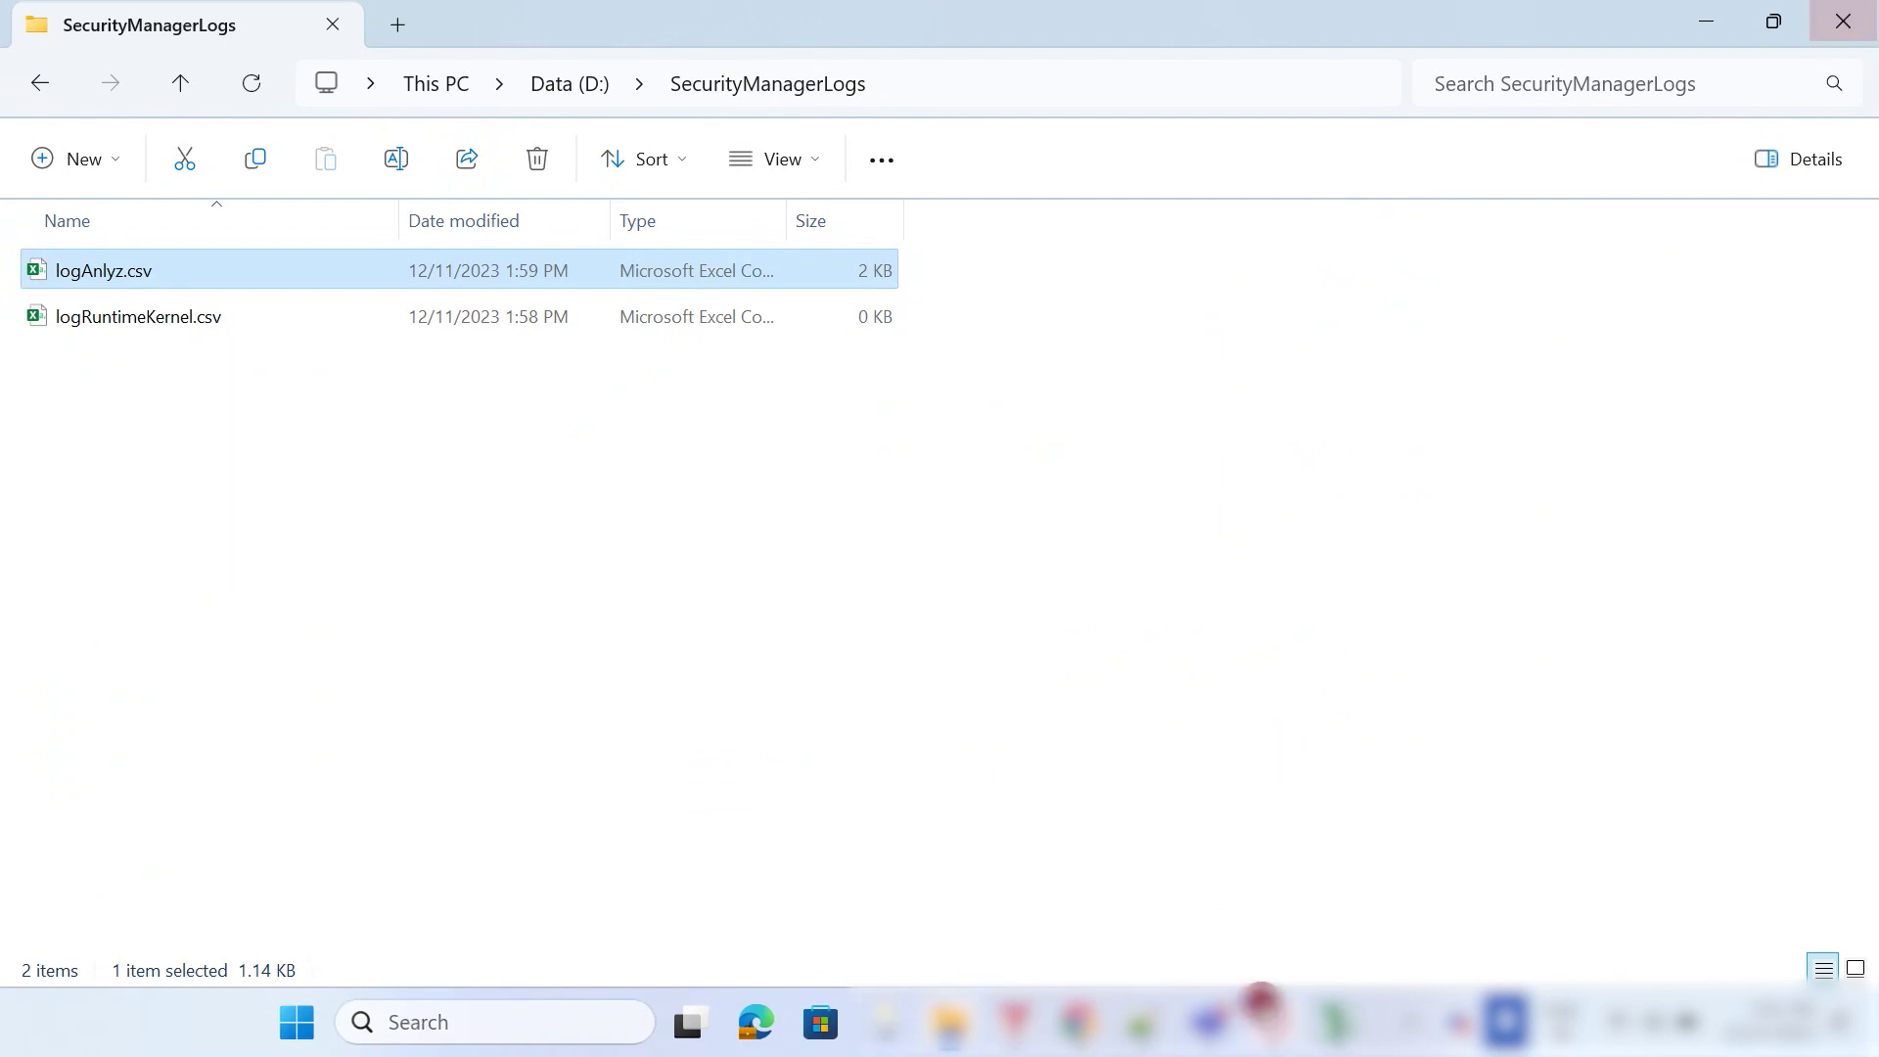
Switch to Vector Tool Manager, open the CAN.ini file of Vector CANoe 17 for editing, and maximize the editor.
{"action": "mouse_move", "coordinate": [1158, 1017]}
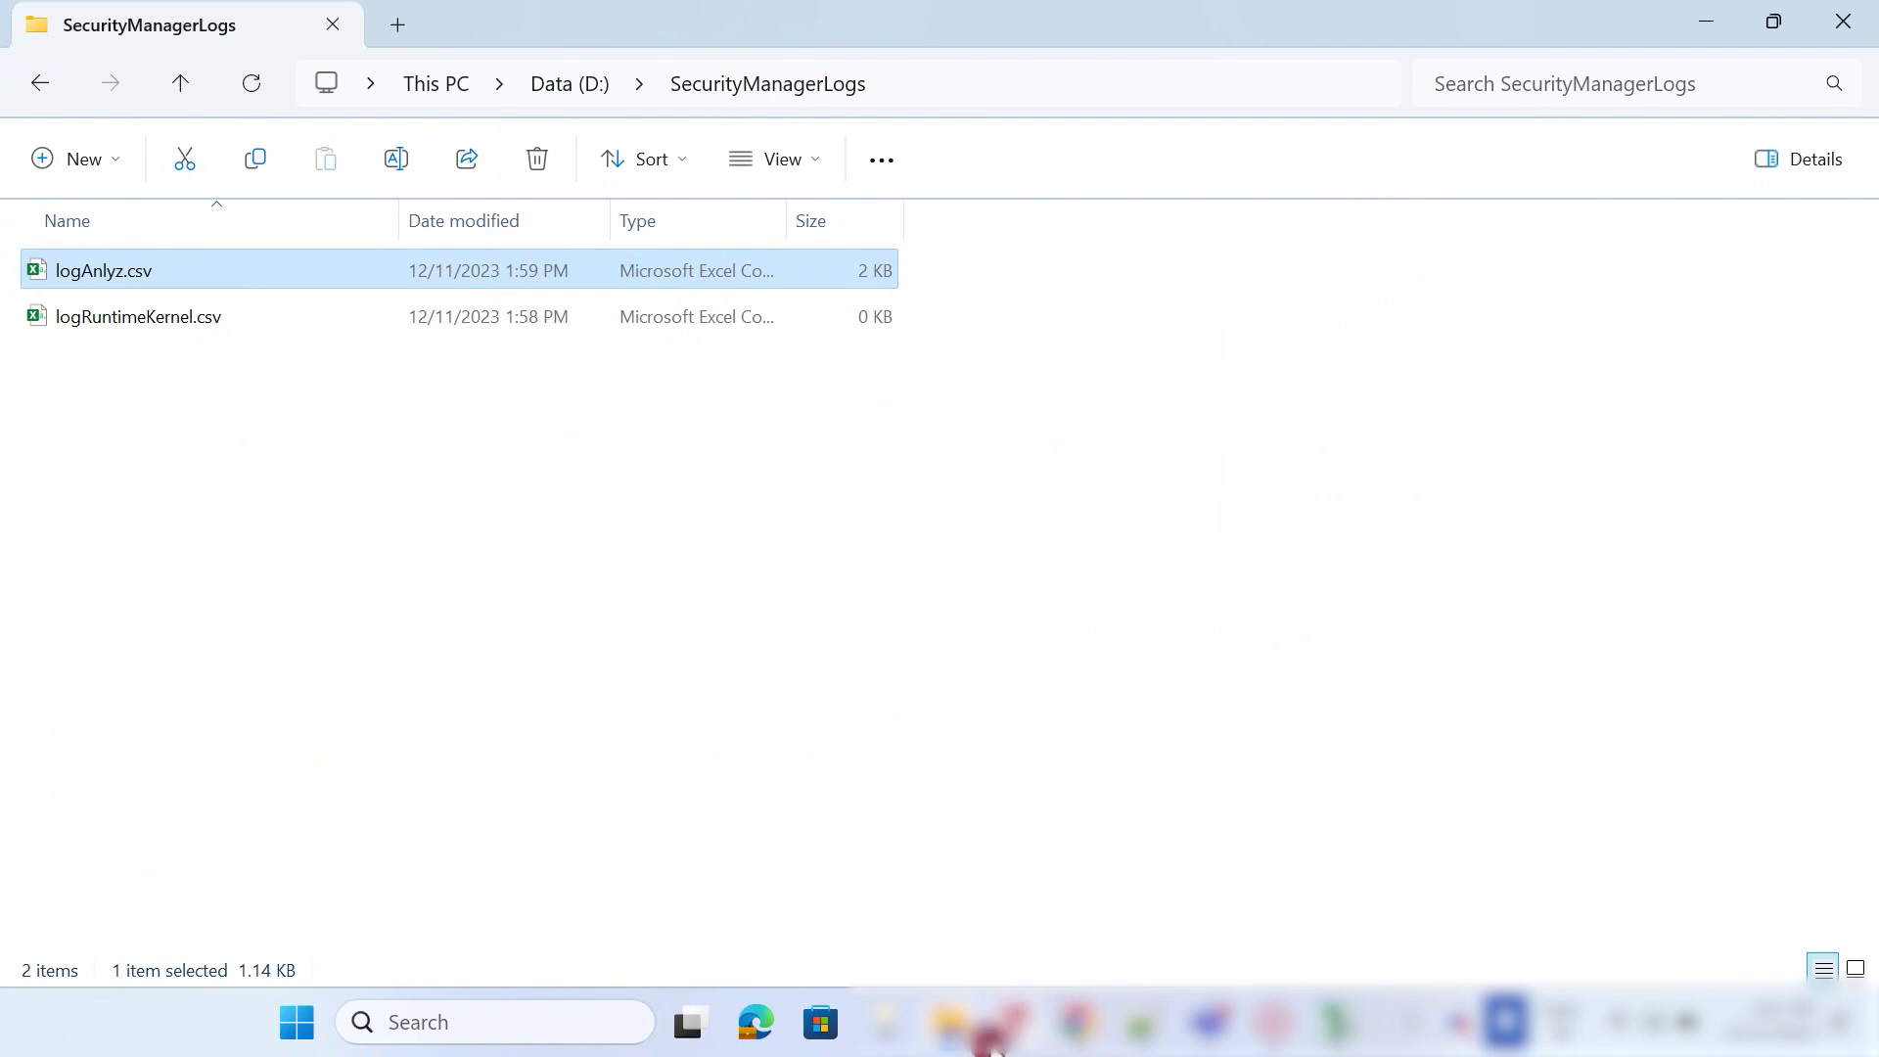
{"action": "mouse_move", "coordinate": [1027, 1047]}
{"action": "mouse_move", "coordinate": [1342, 1017]}
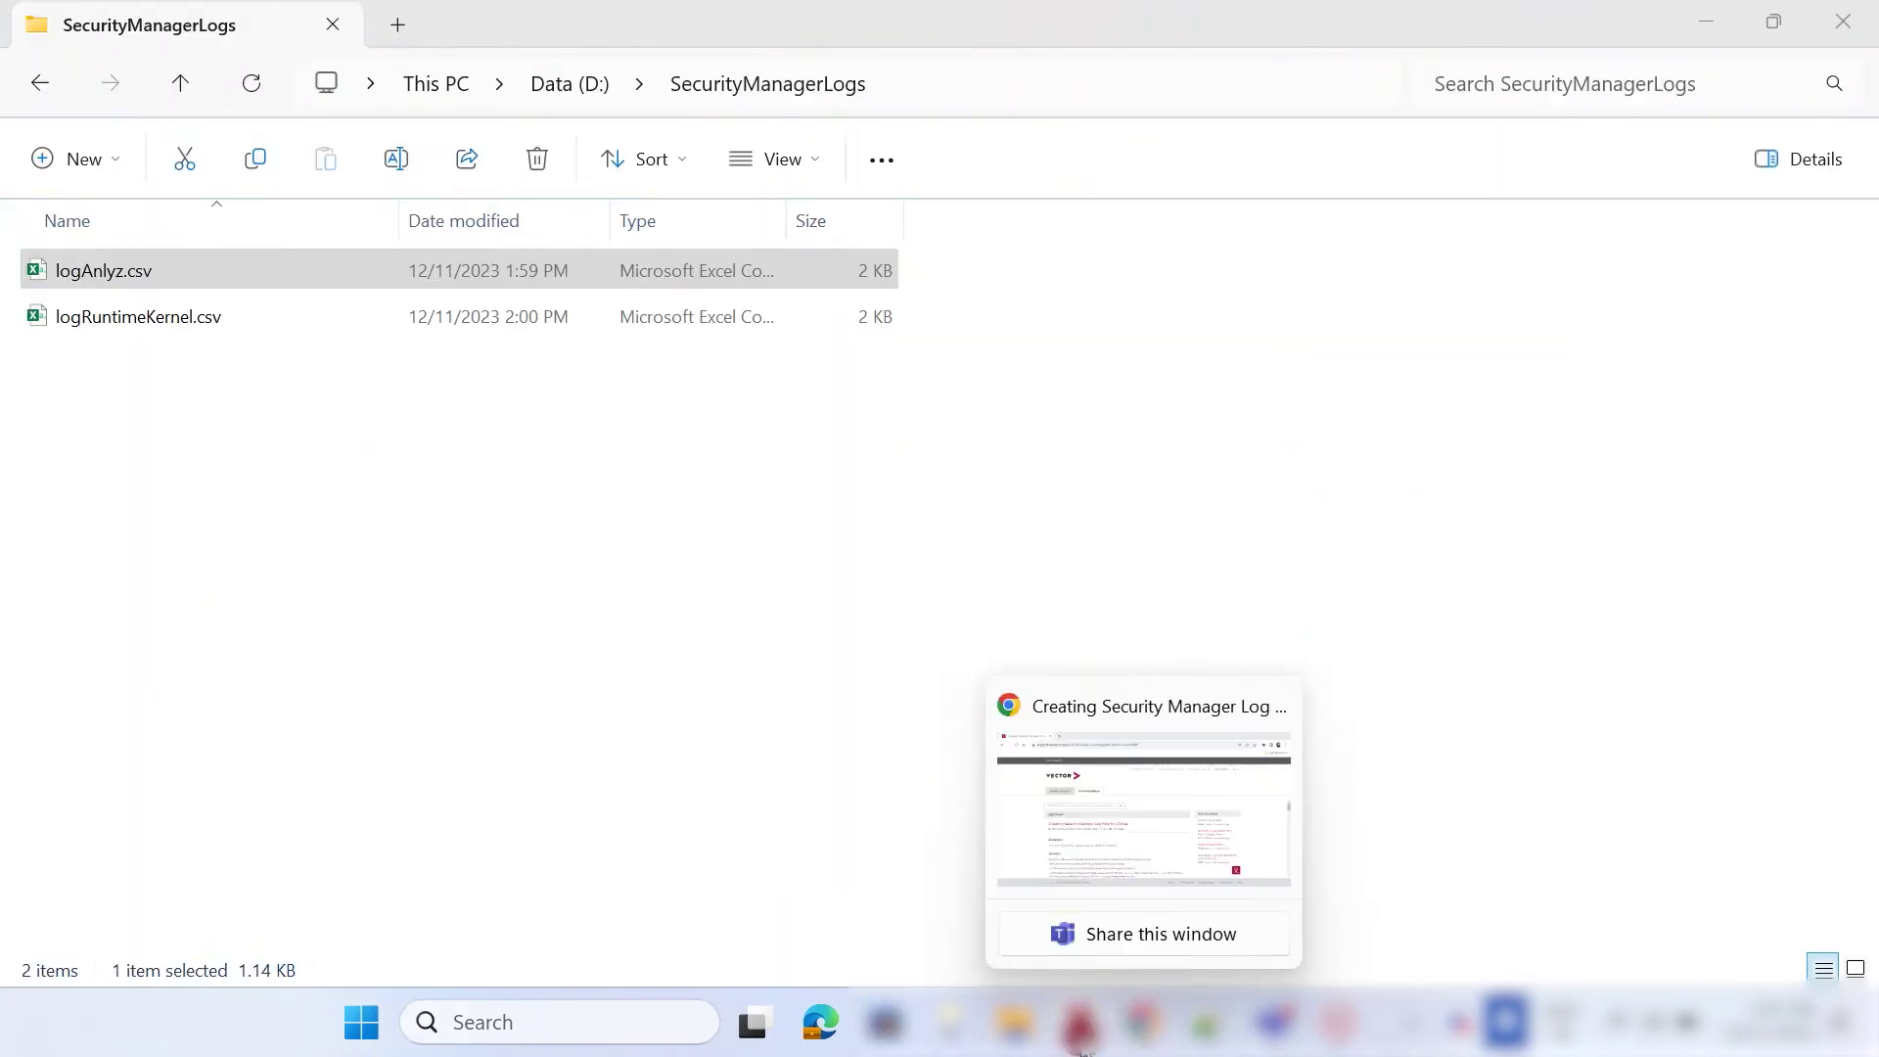
{"action": "left_click", "coordinate": [1091, 1039]}
{"action": "right_click", "coordinate": [1049, 520]}
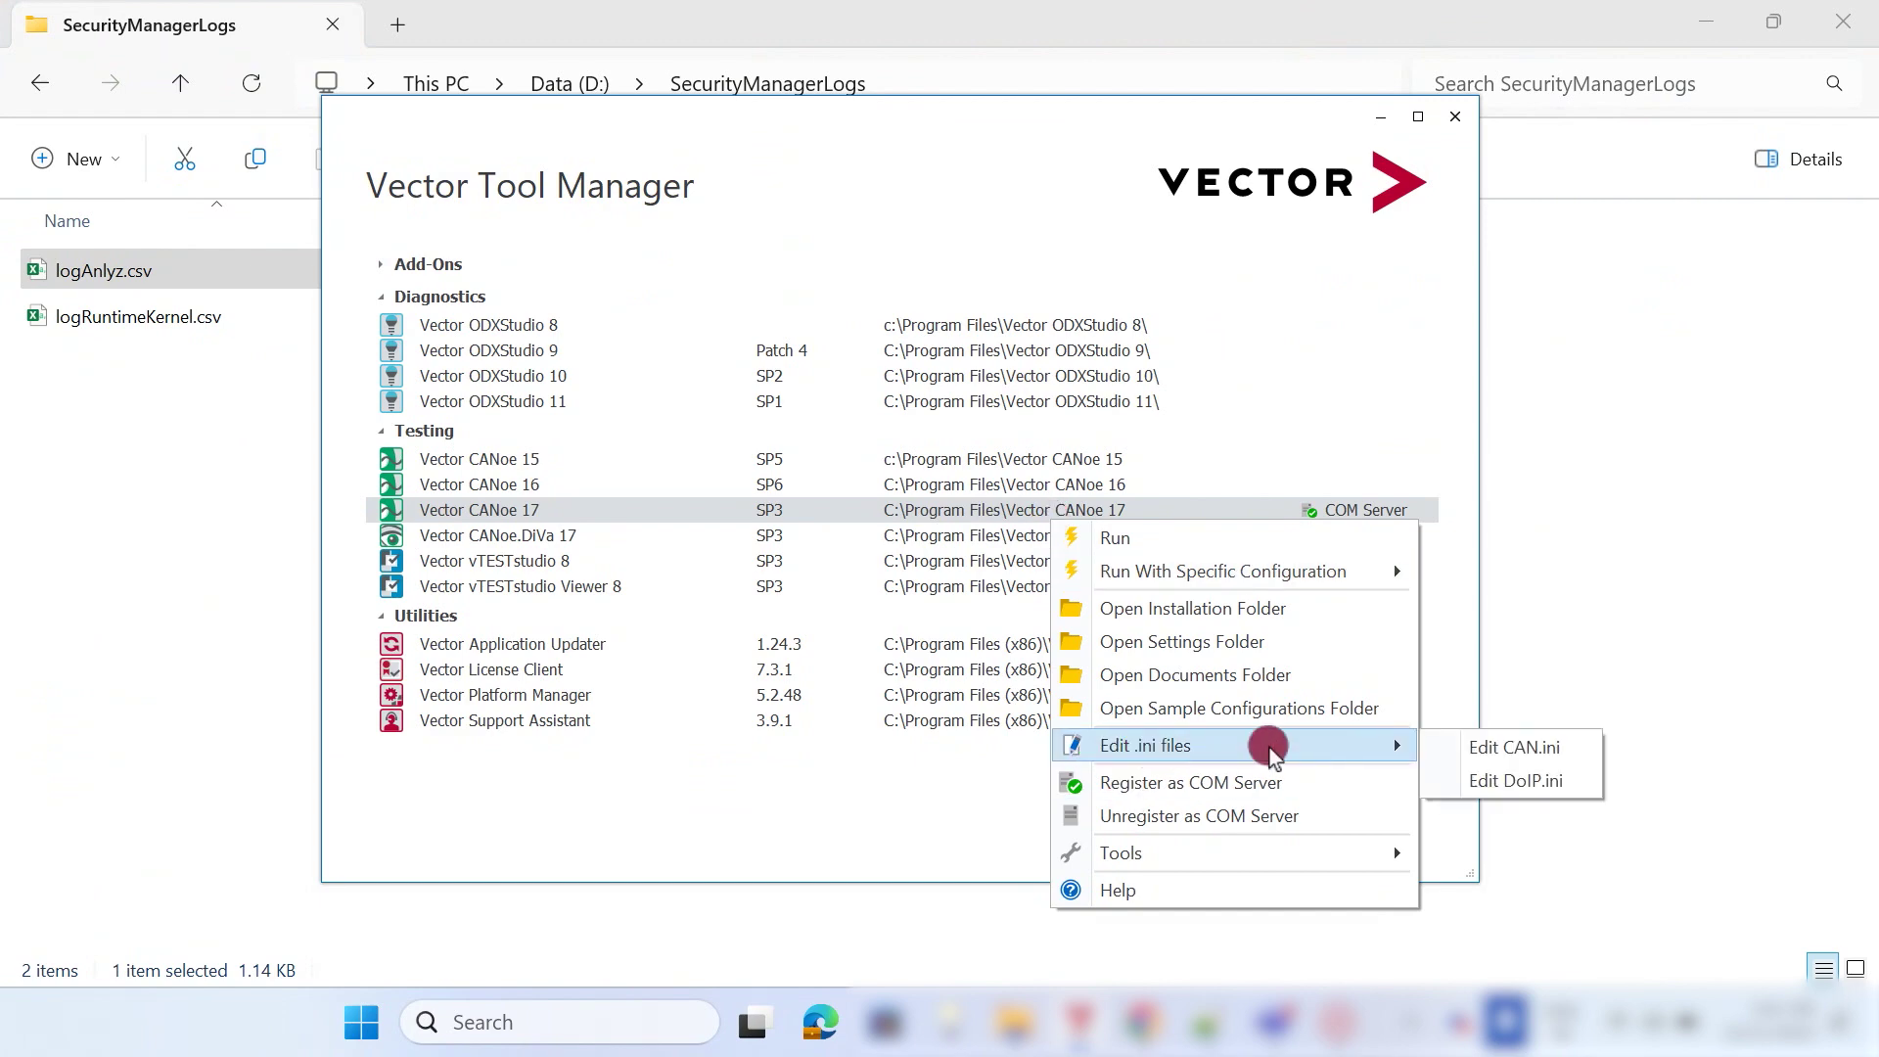
{"action": "left_click", "coordinate": [1507, 756]}
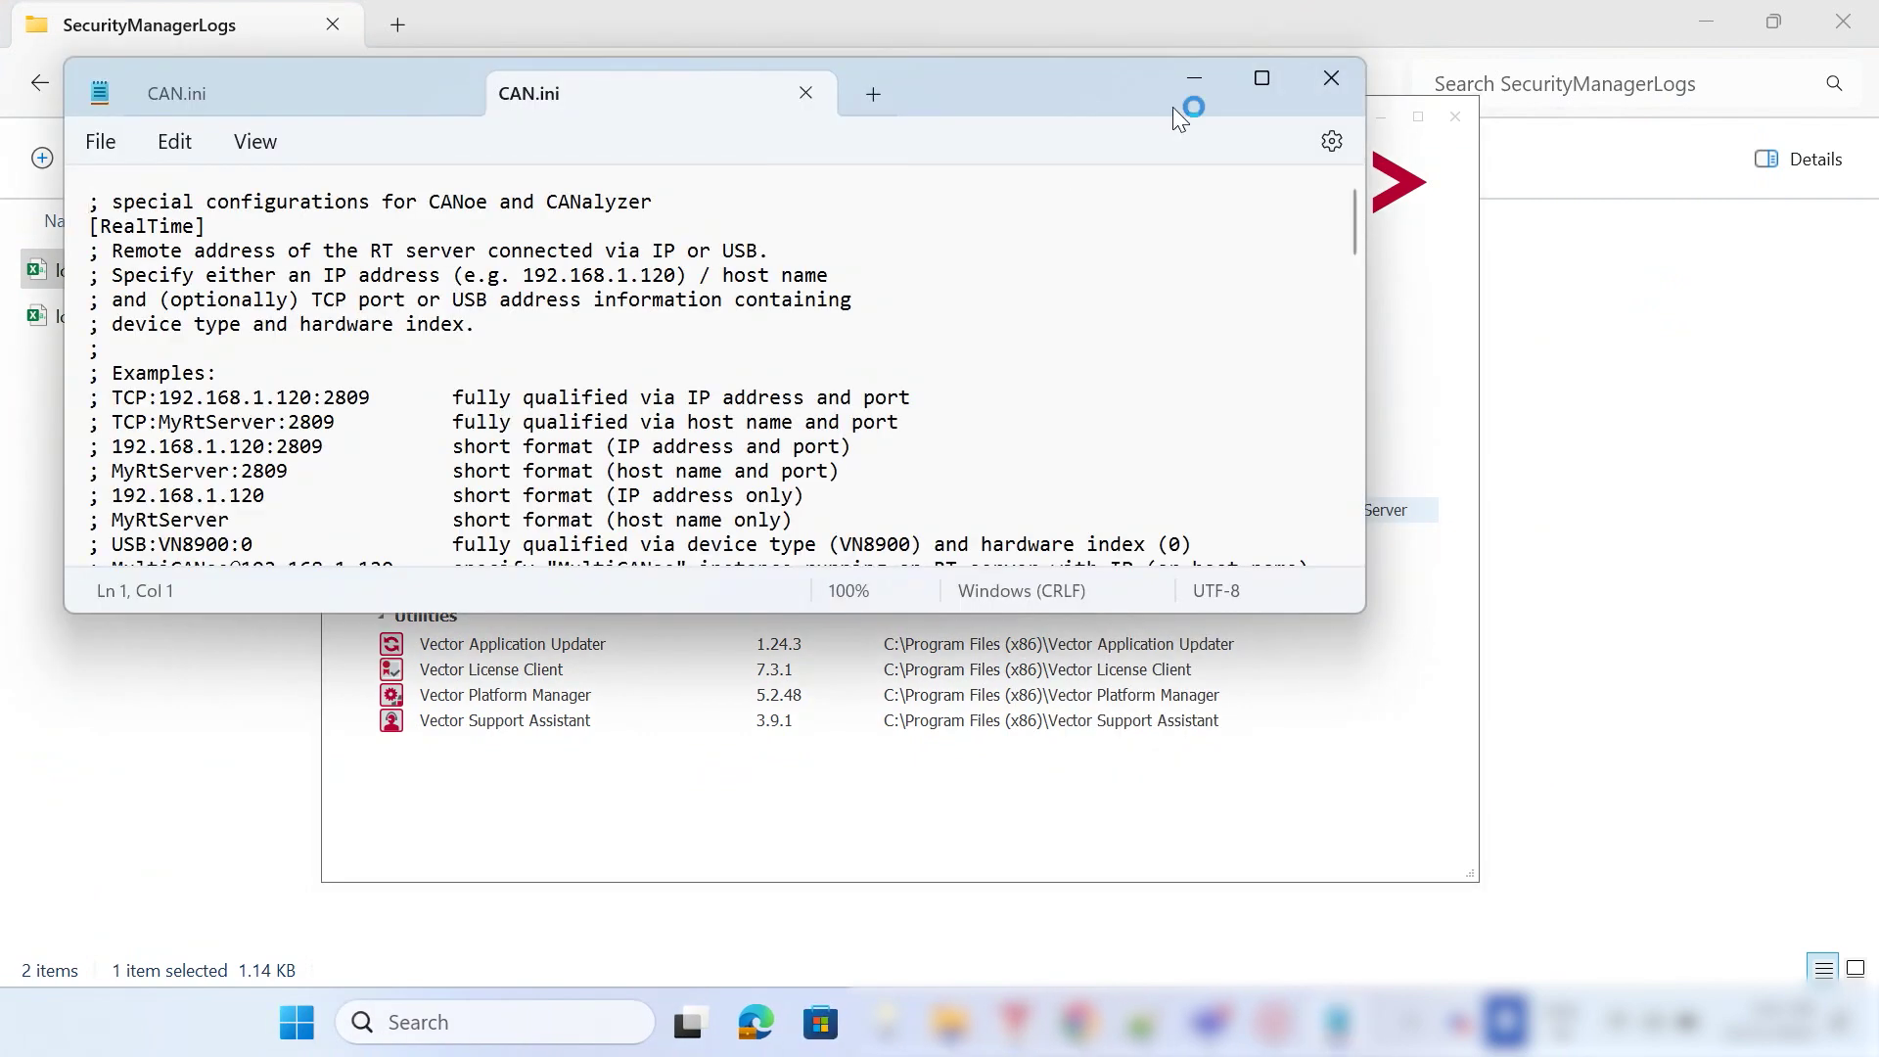
{"action": "double_click", "coordinate": [943, 86]}
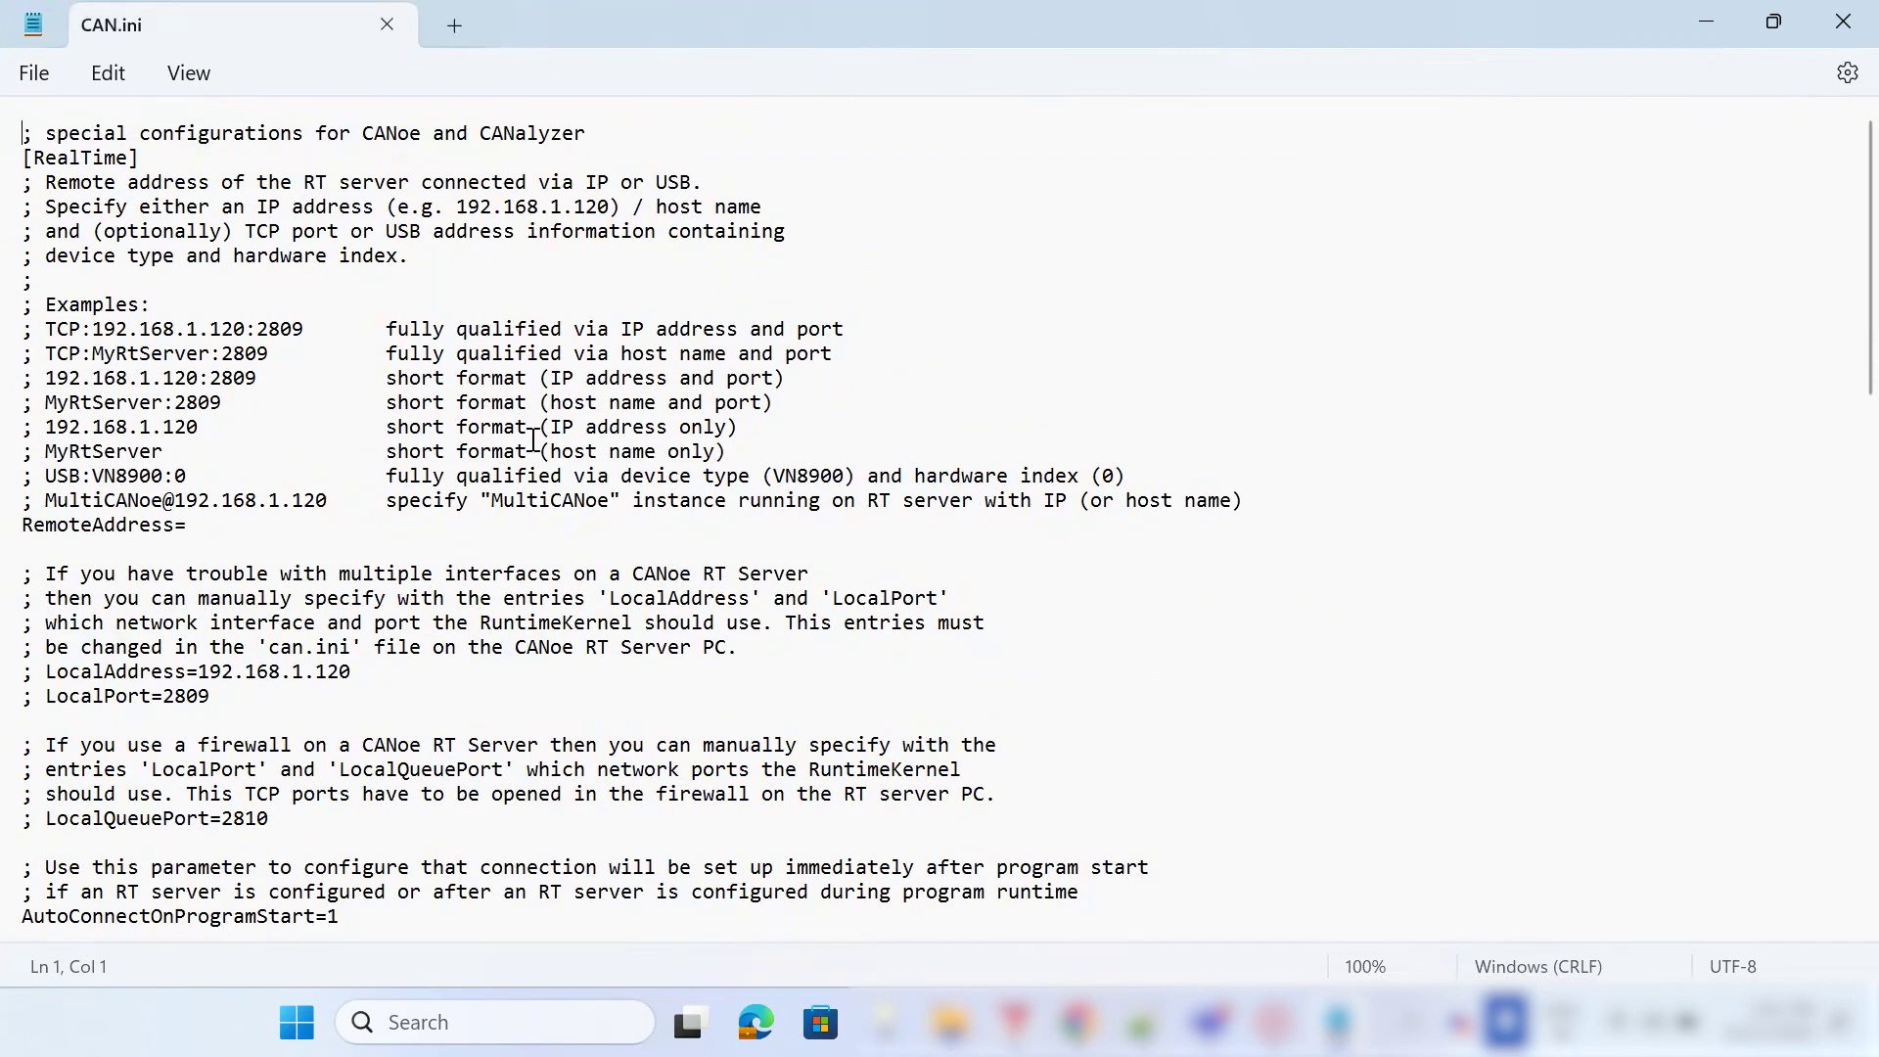
Find the [DebugLog] section, set LoggingActive to 0 to deactivate debug logging, and close CAN.ini with the change saved.
{"action": "key", "text": "ctrl+f"}
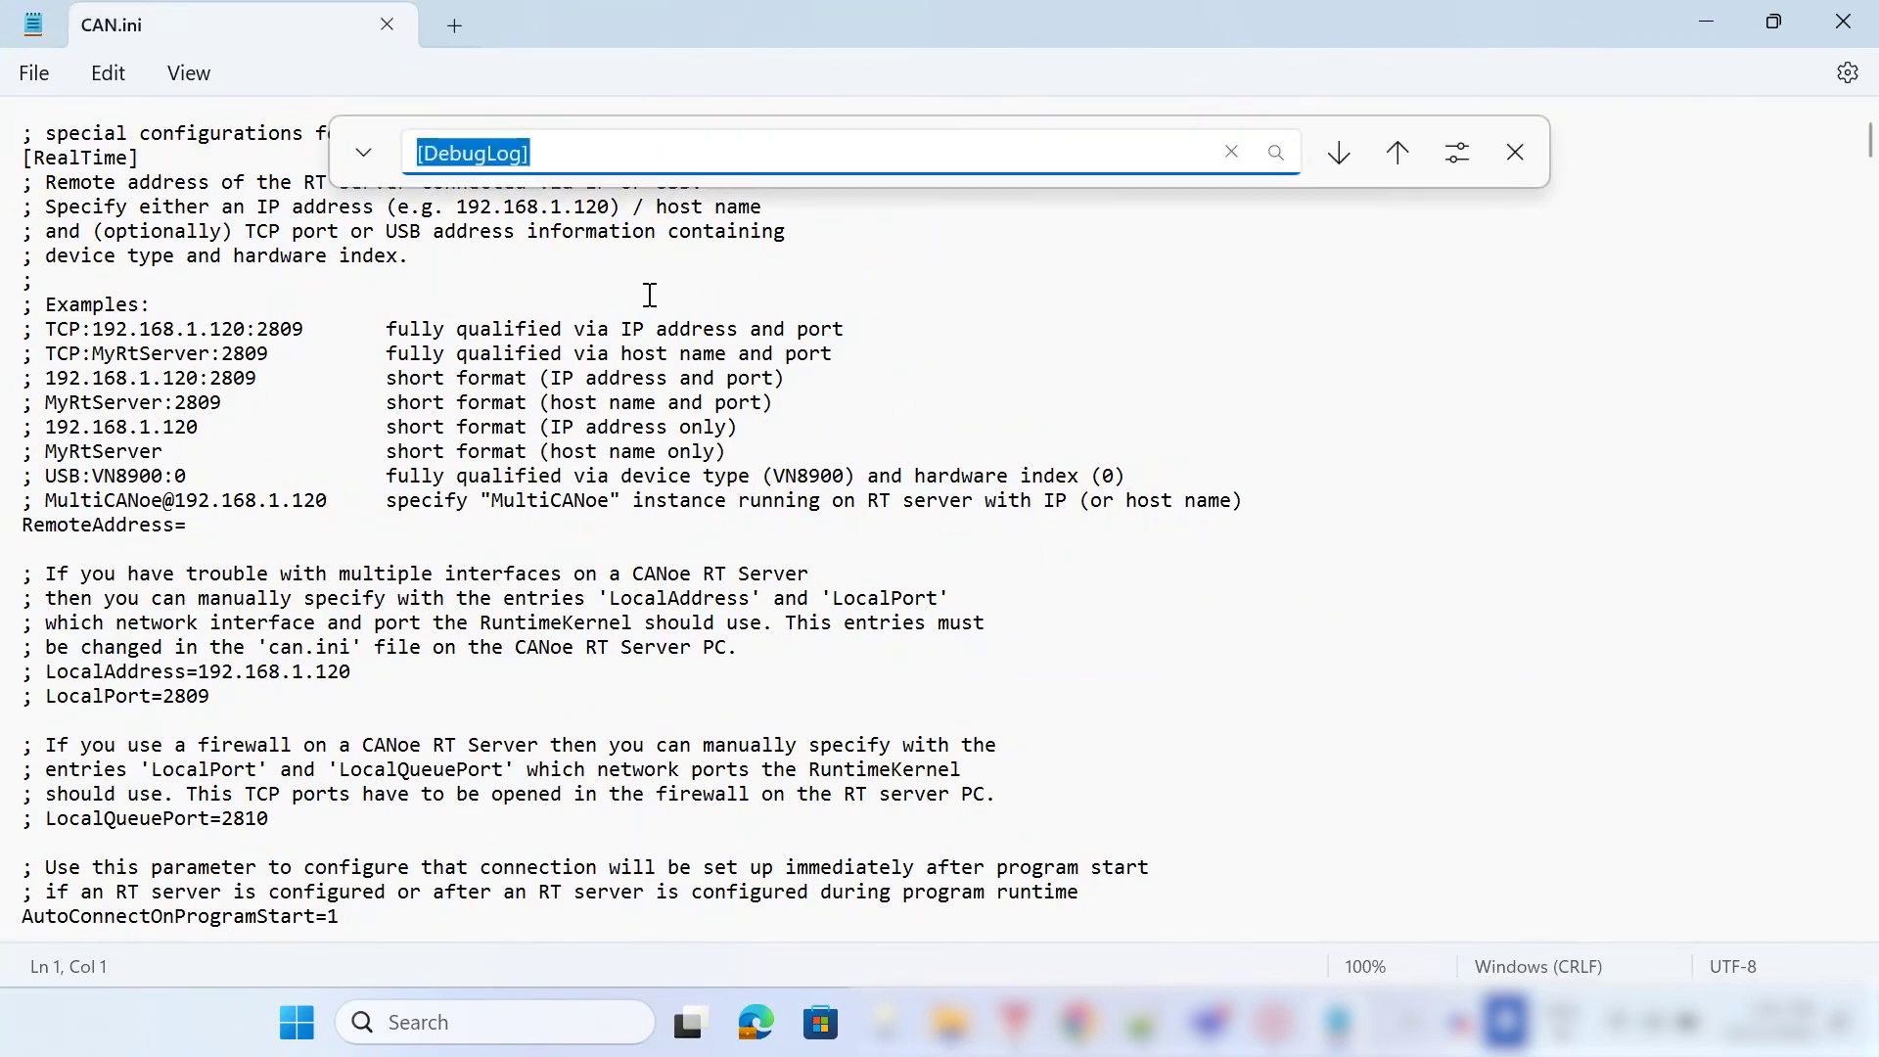
{"action": "key", "text": "Return"}
{"action": "scroll", "coordinate": [432, 728], "scroll_direction": "down", "scroll_amount": 3}
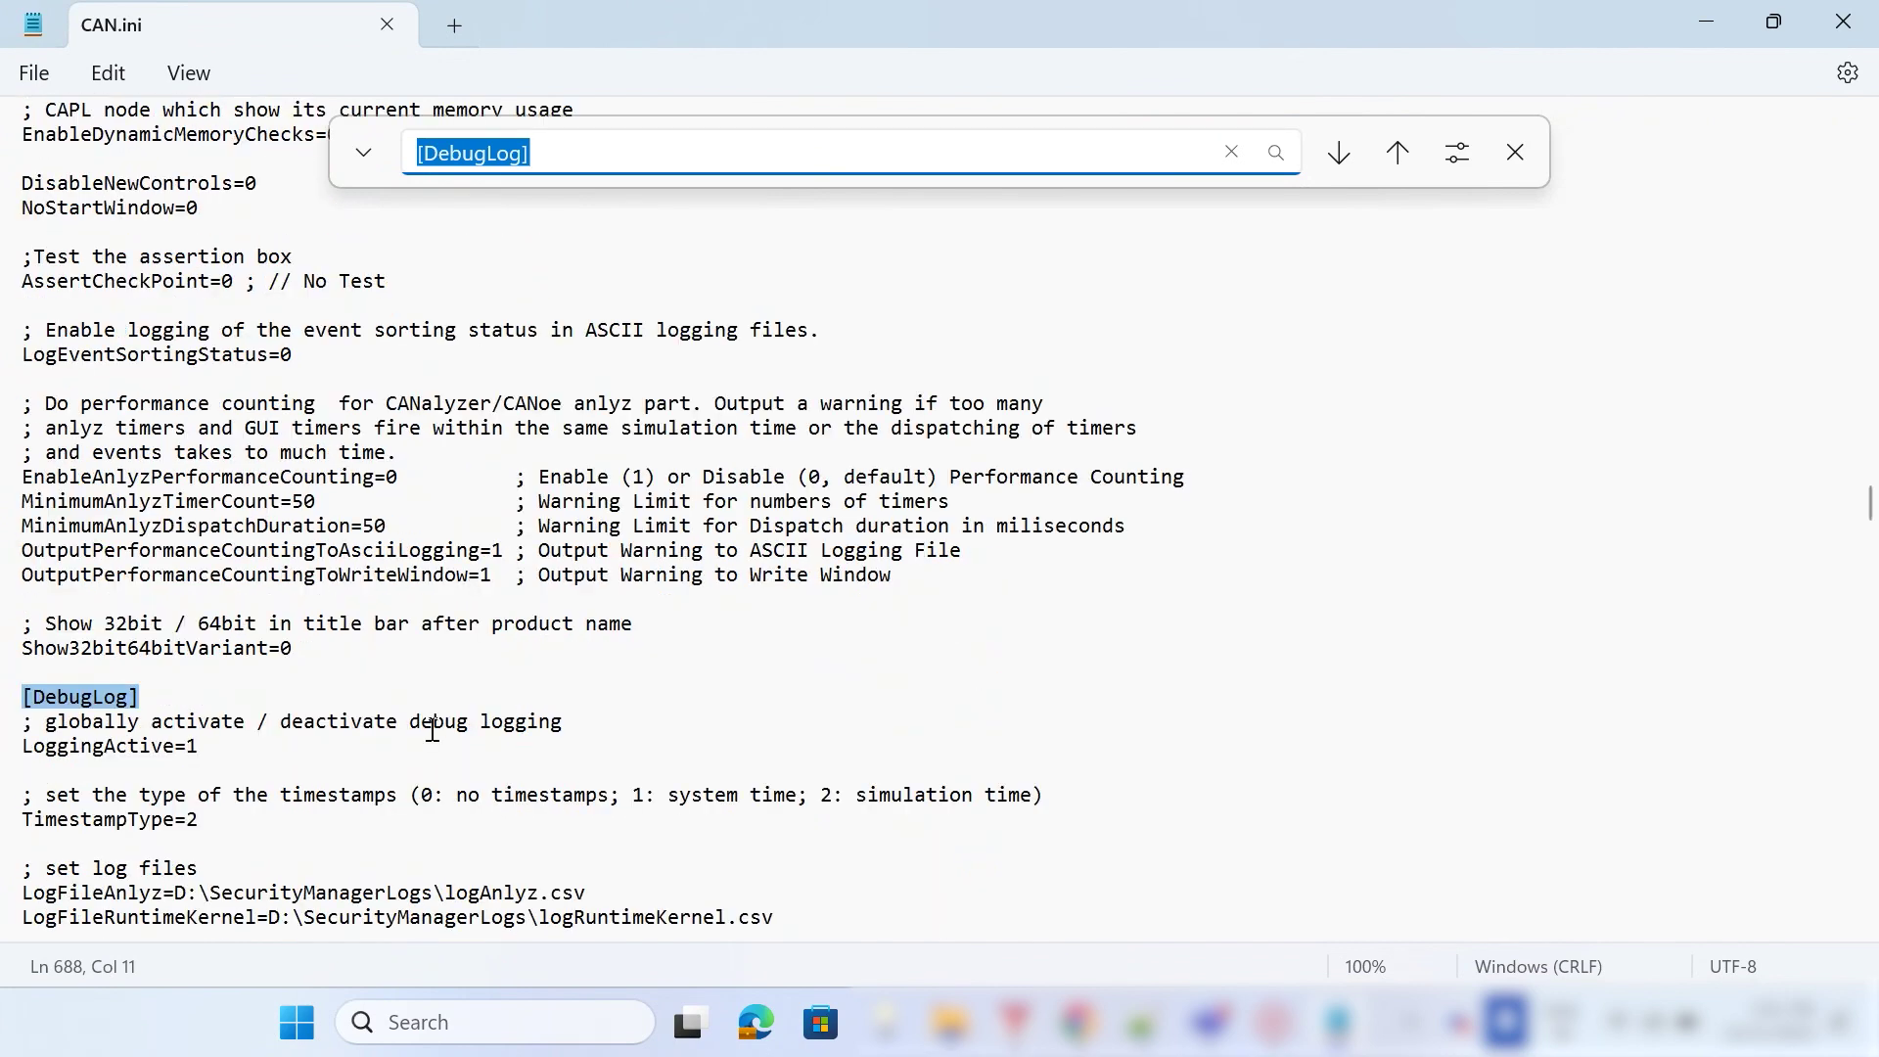
{"action": "left_click", "coordinate": [228, 758]}
{"action": "key", "text": "BackSpace"}
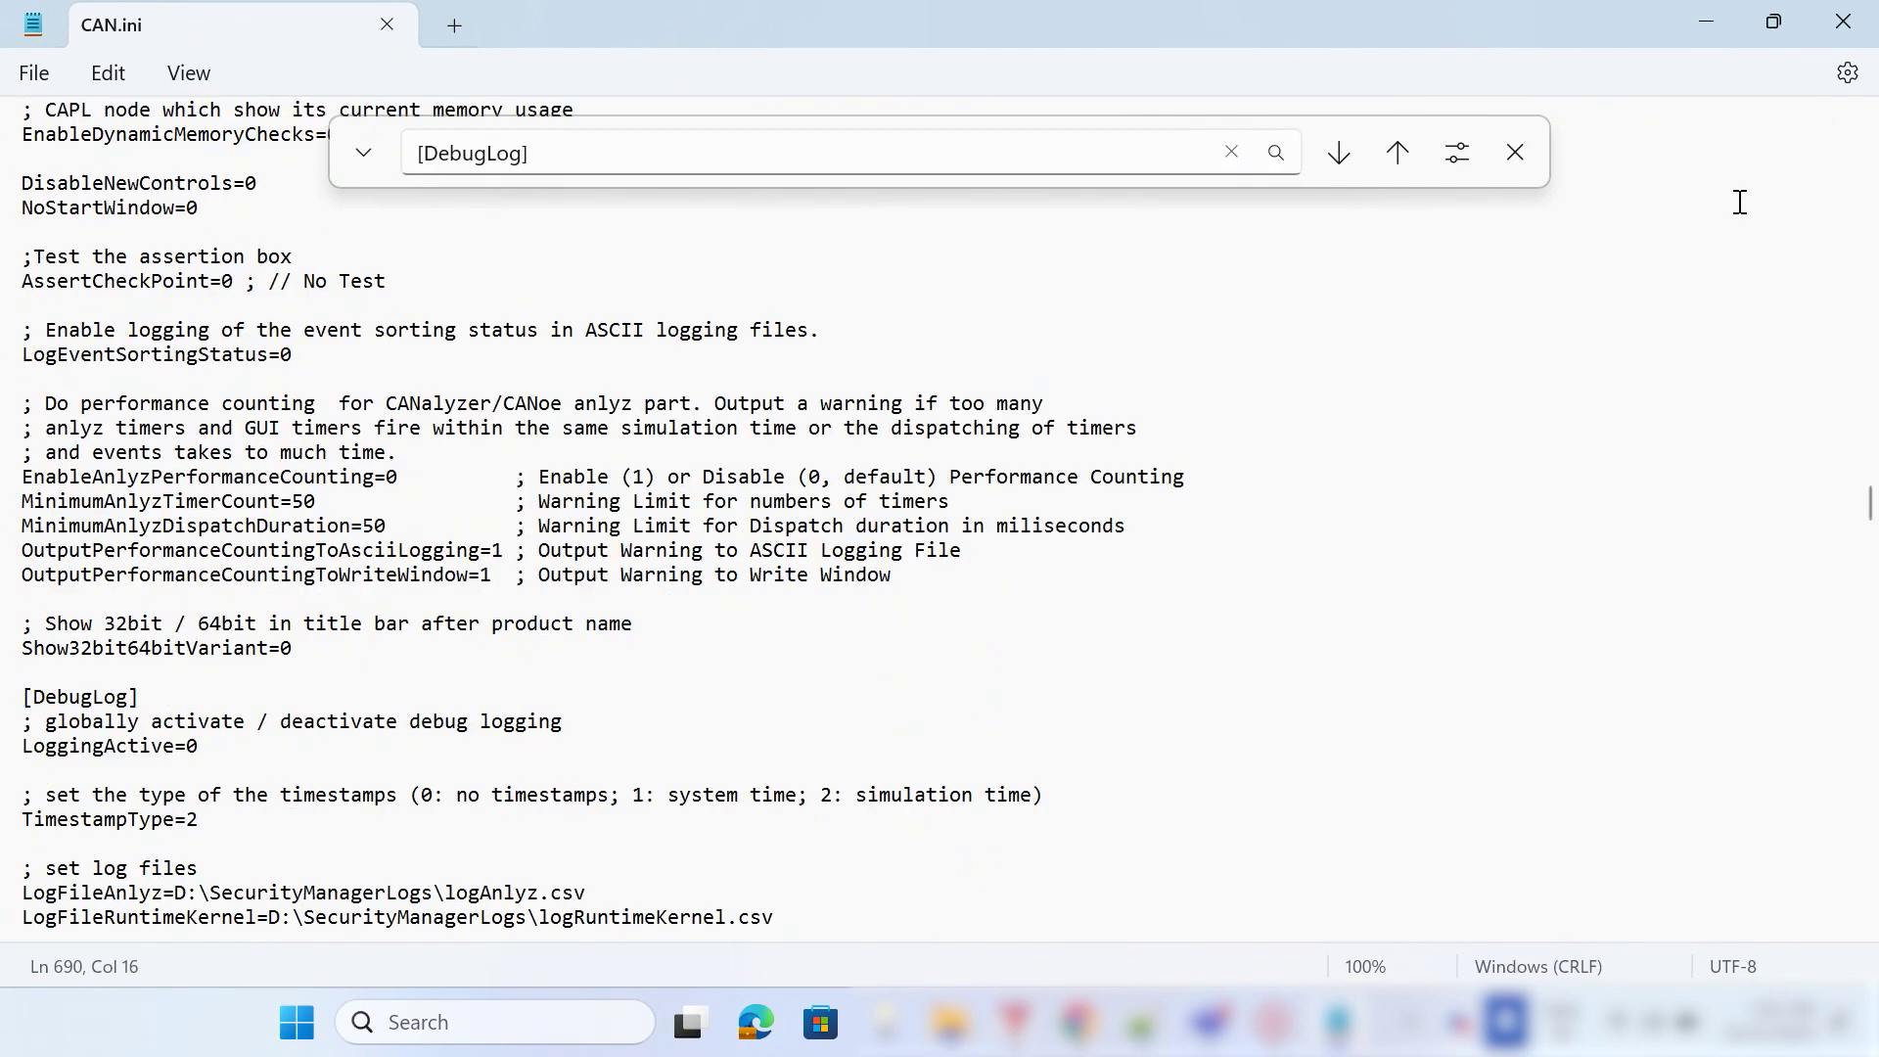
{"action": "left_click", "coordinate": [1843, 22]}
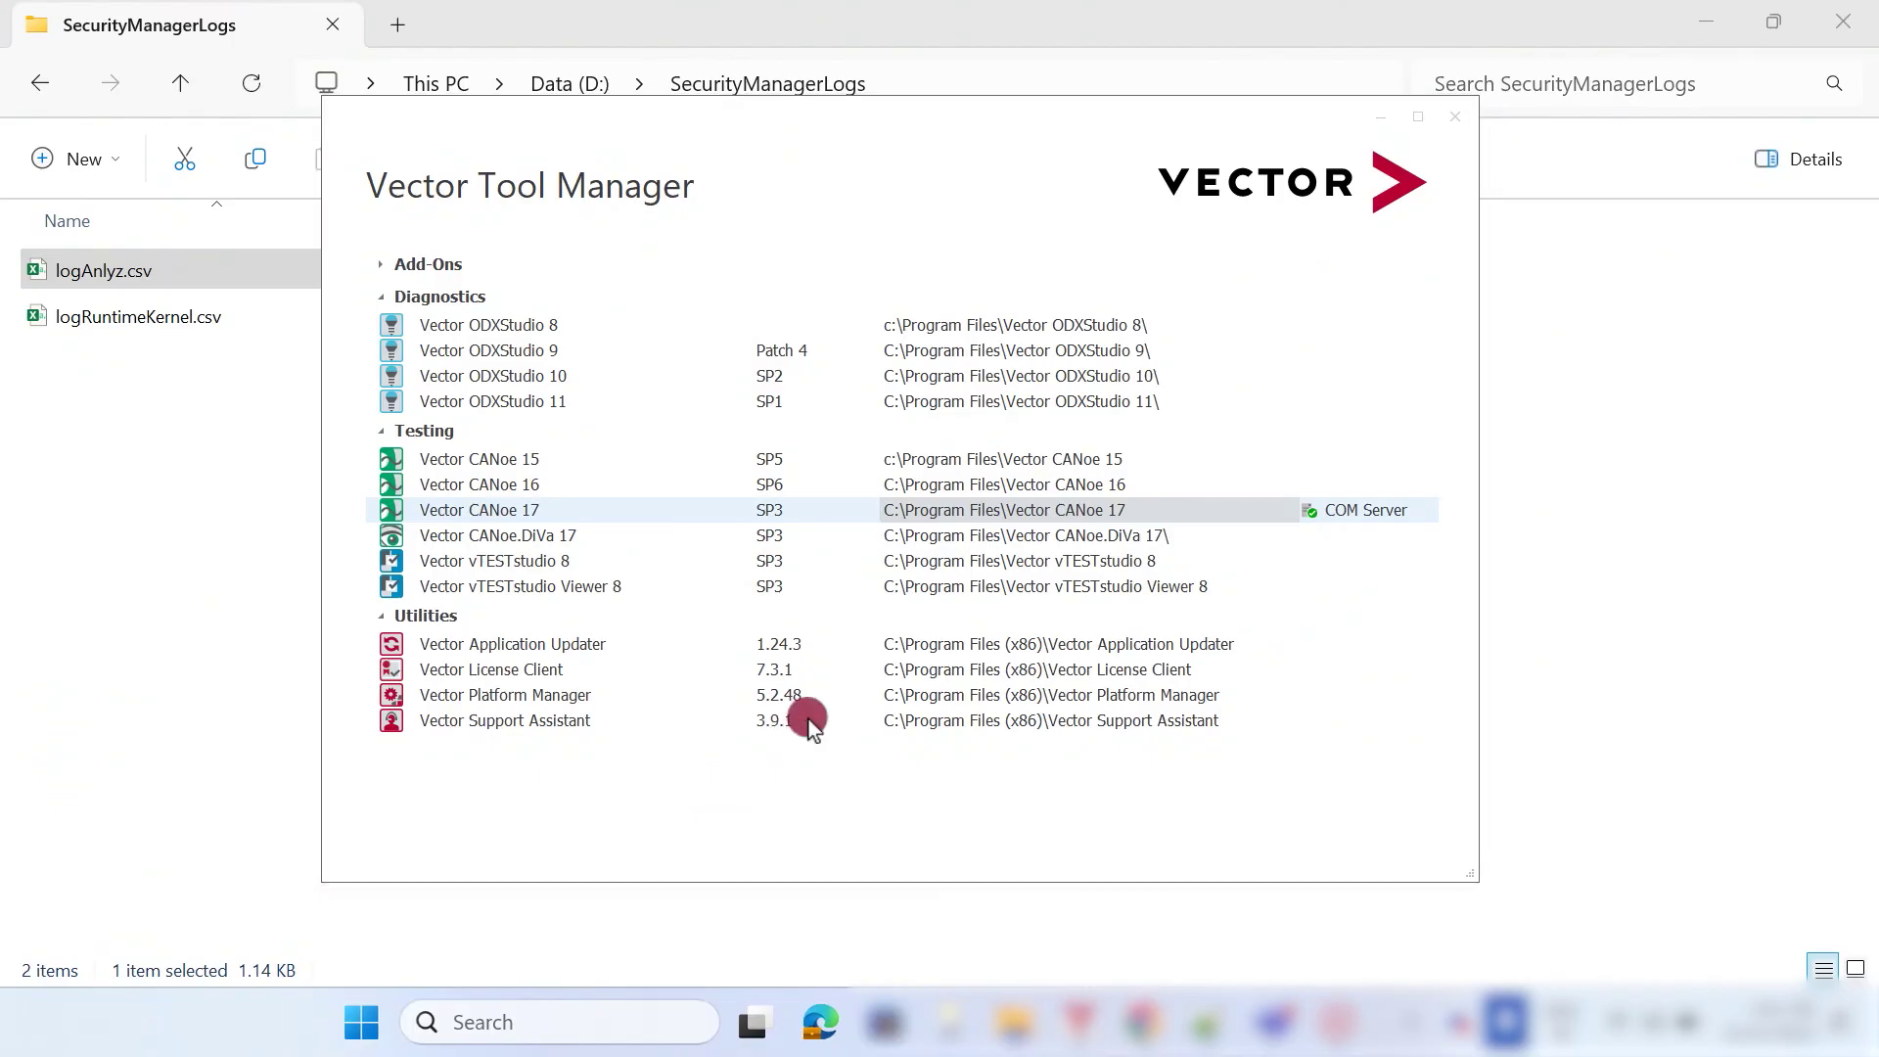
In CANoe Options, check the Execution Environment under Measurement, confirm with 32-bit RT Kernel selected, and close CANoe.
{"action": "left_click", "coordinate": [1404, 135]}
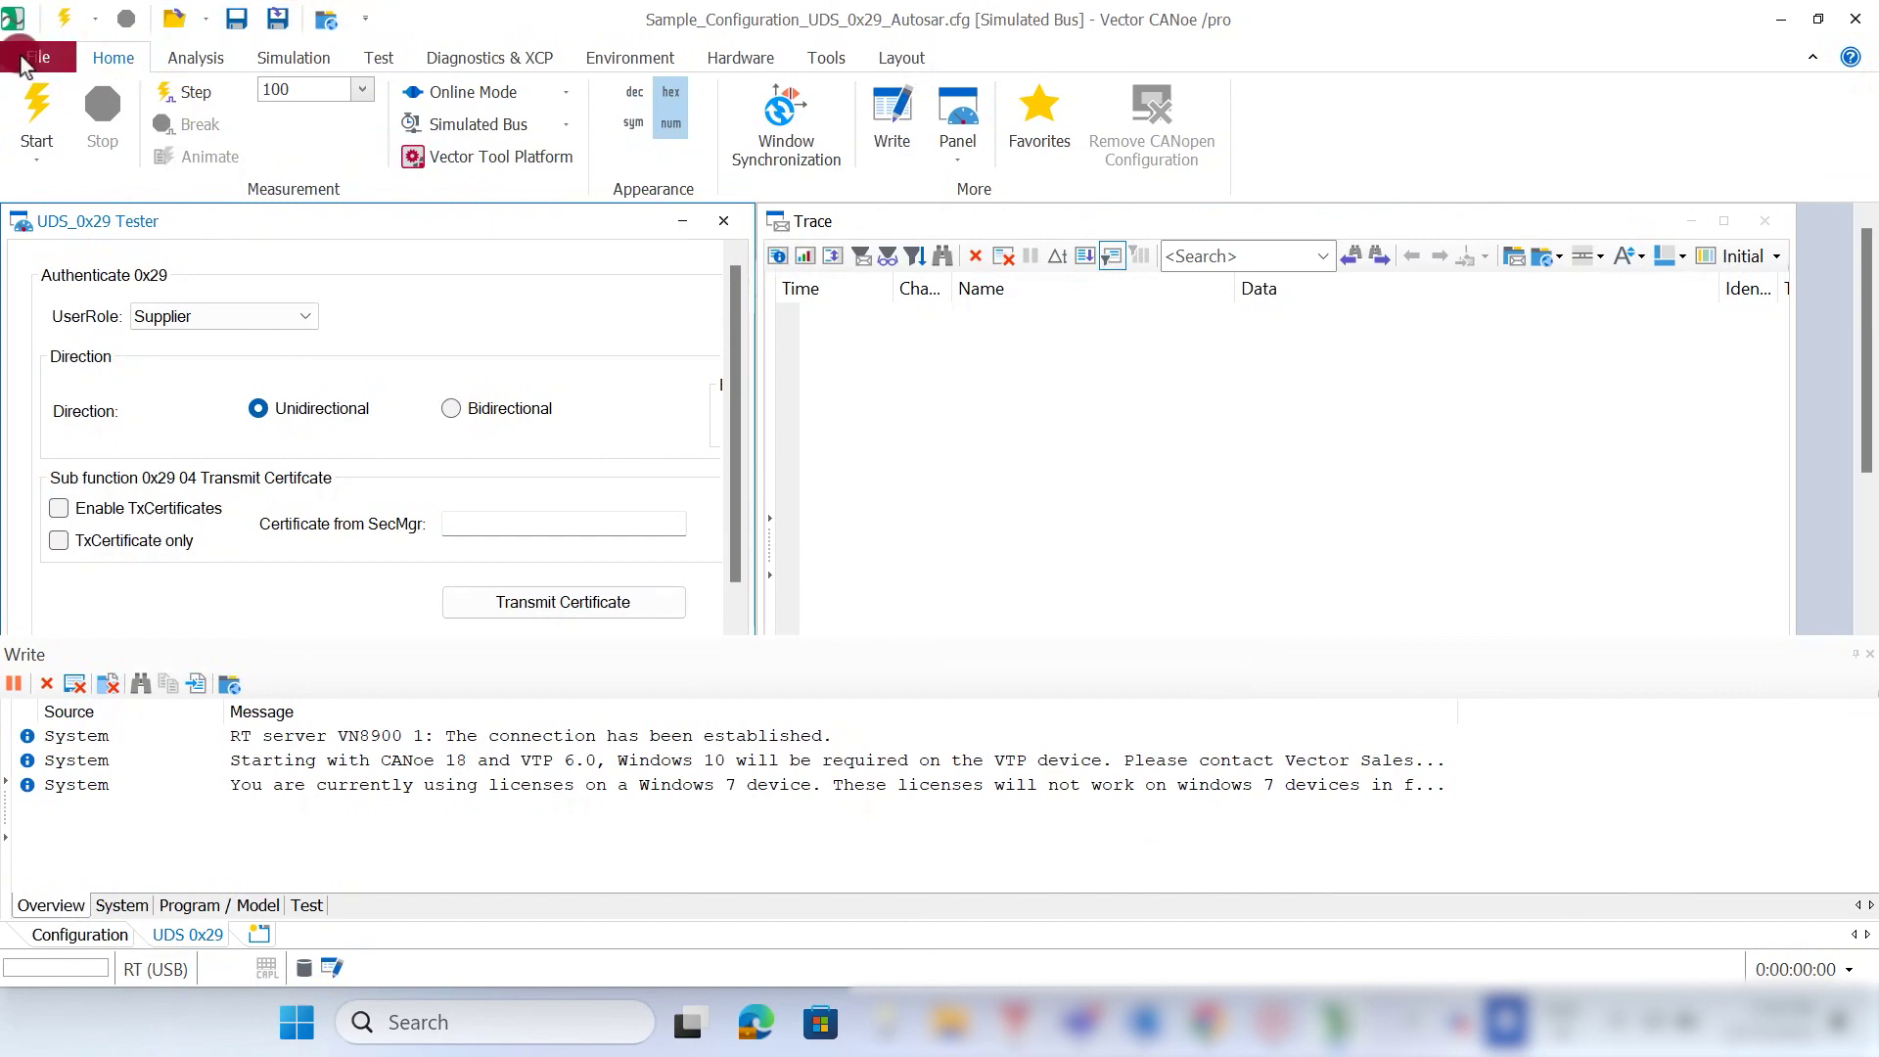
{"action": "left_click", "coordinate": [23, 65]}
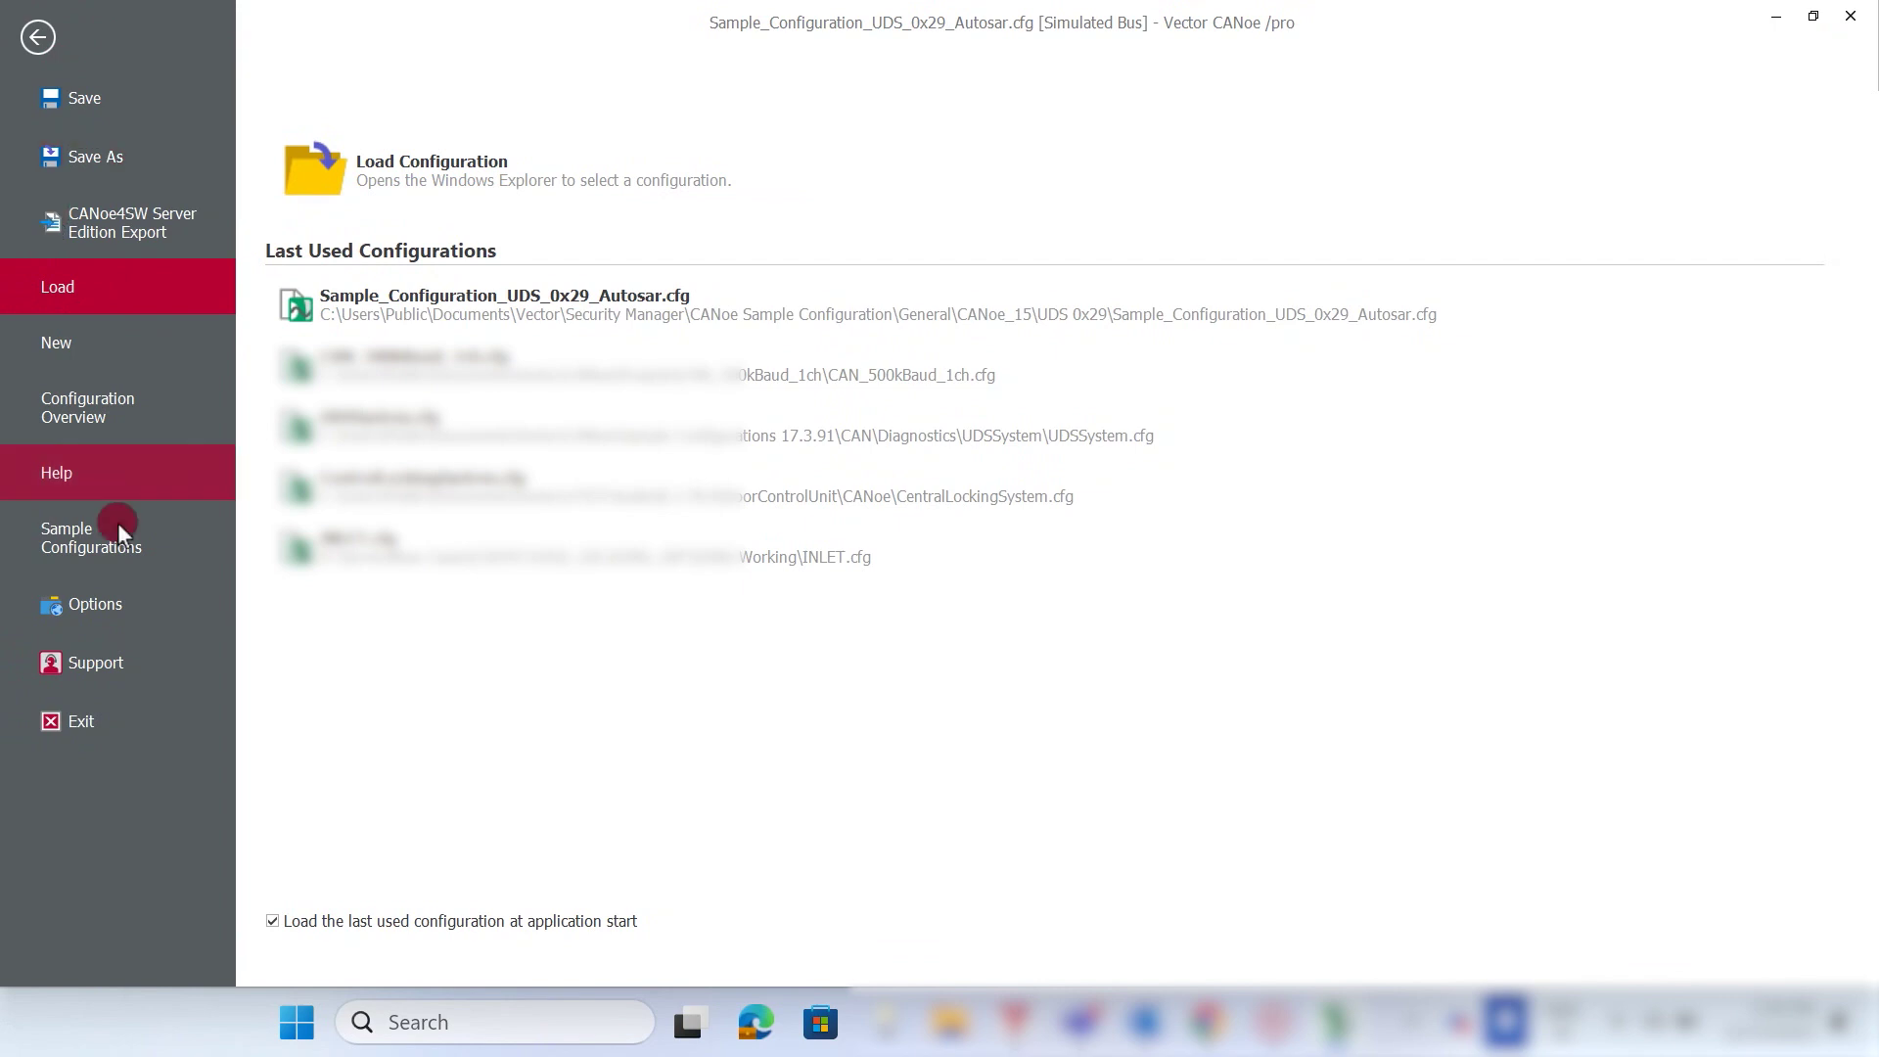
{"action": "left_click", "coordinate": [139, 612]}
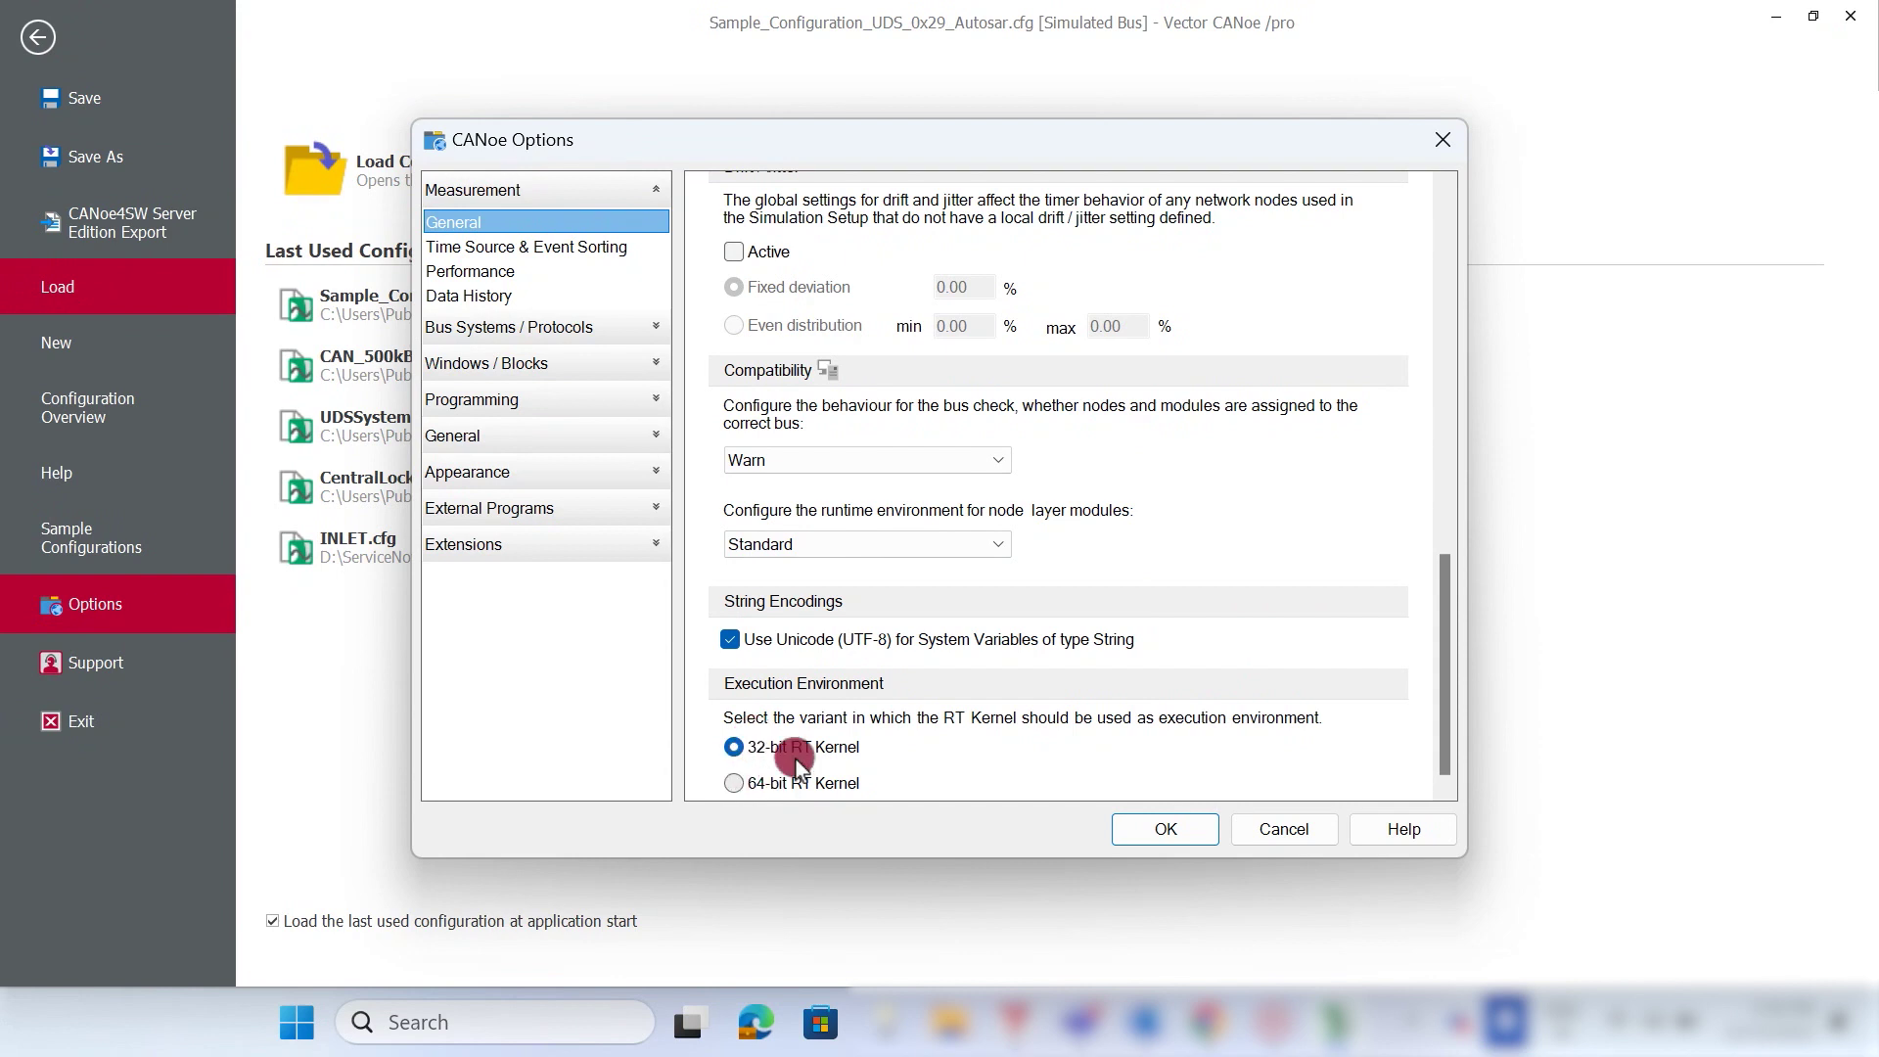
{"action": "left_click", "coordinate": [1165, 830]}
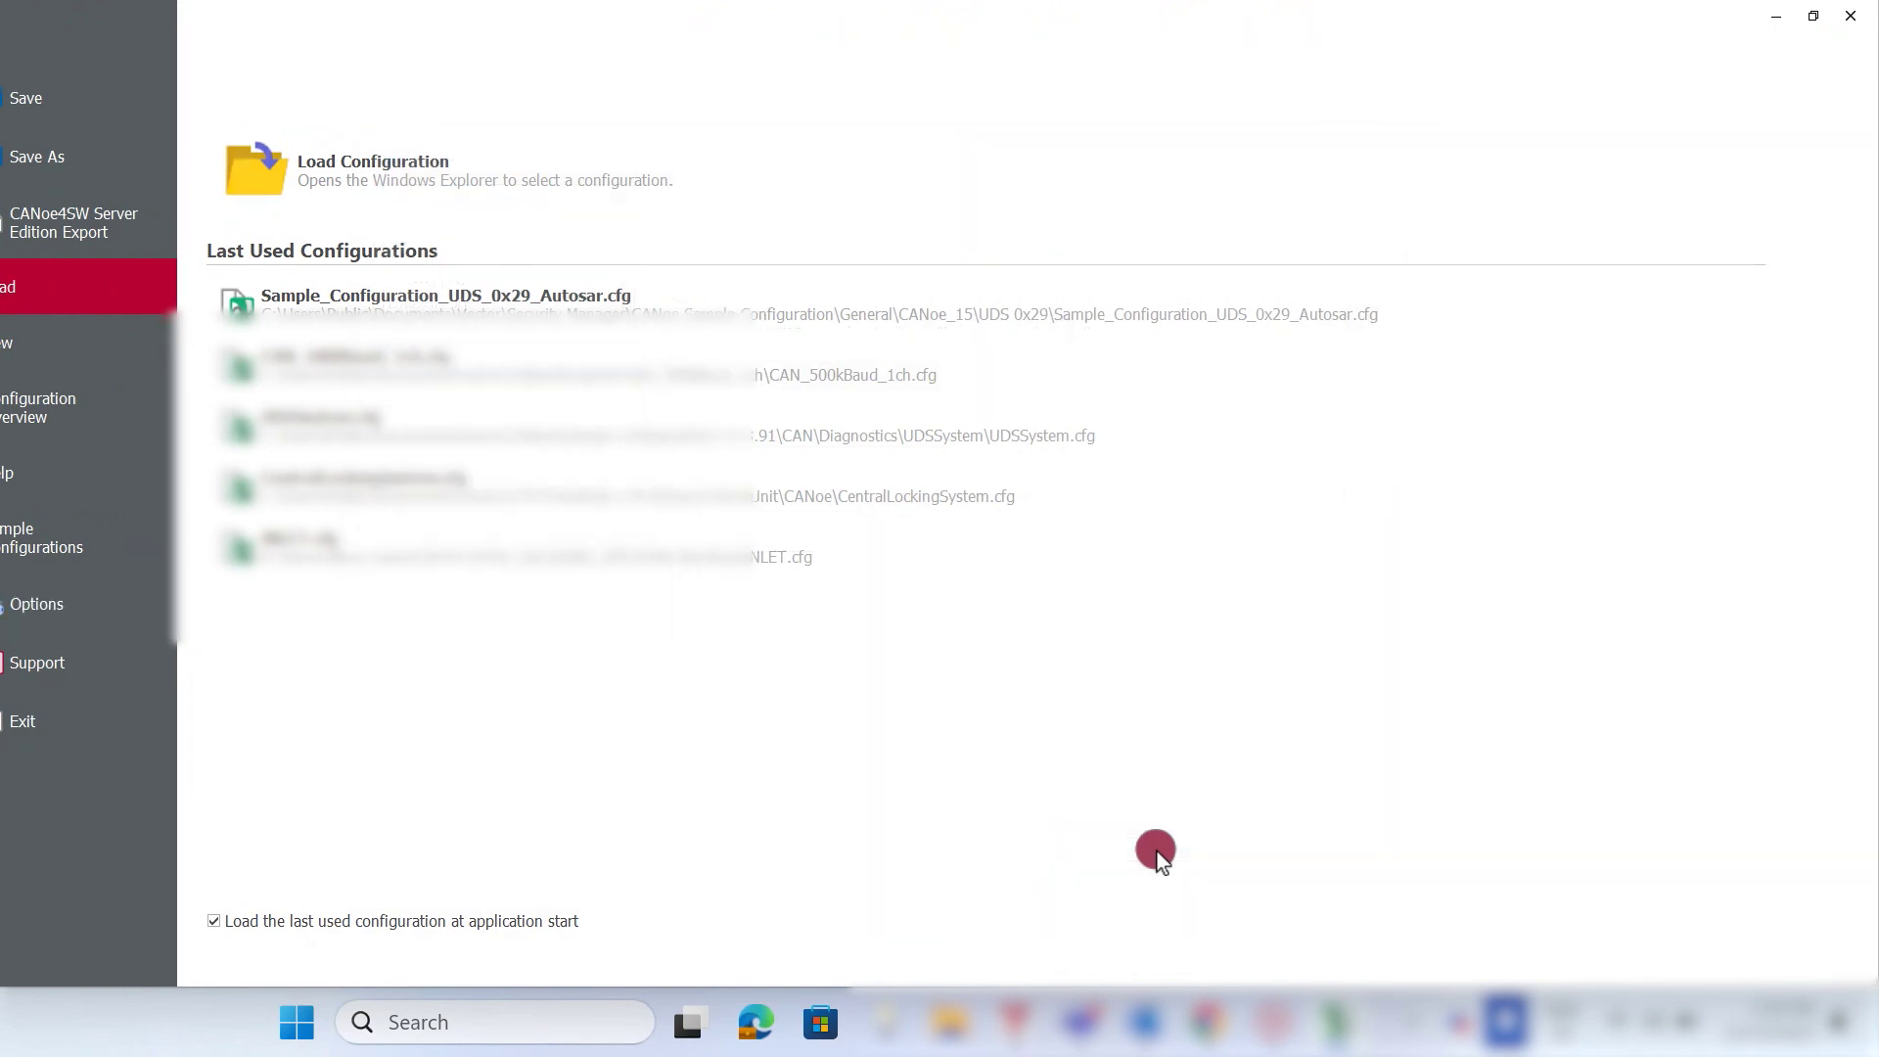
{"action": "left_click", "coordinate": [1864, 19]}
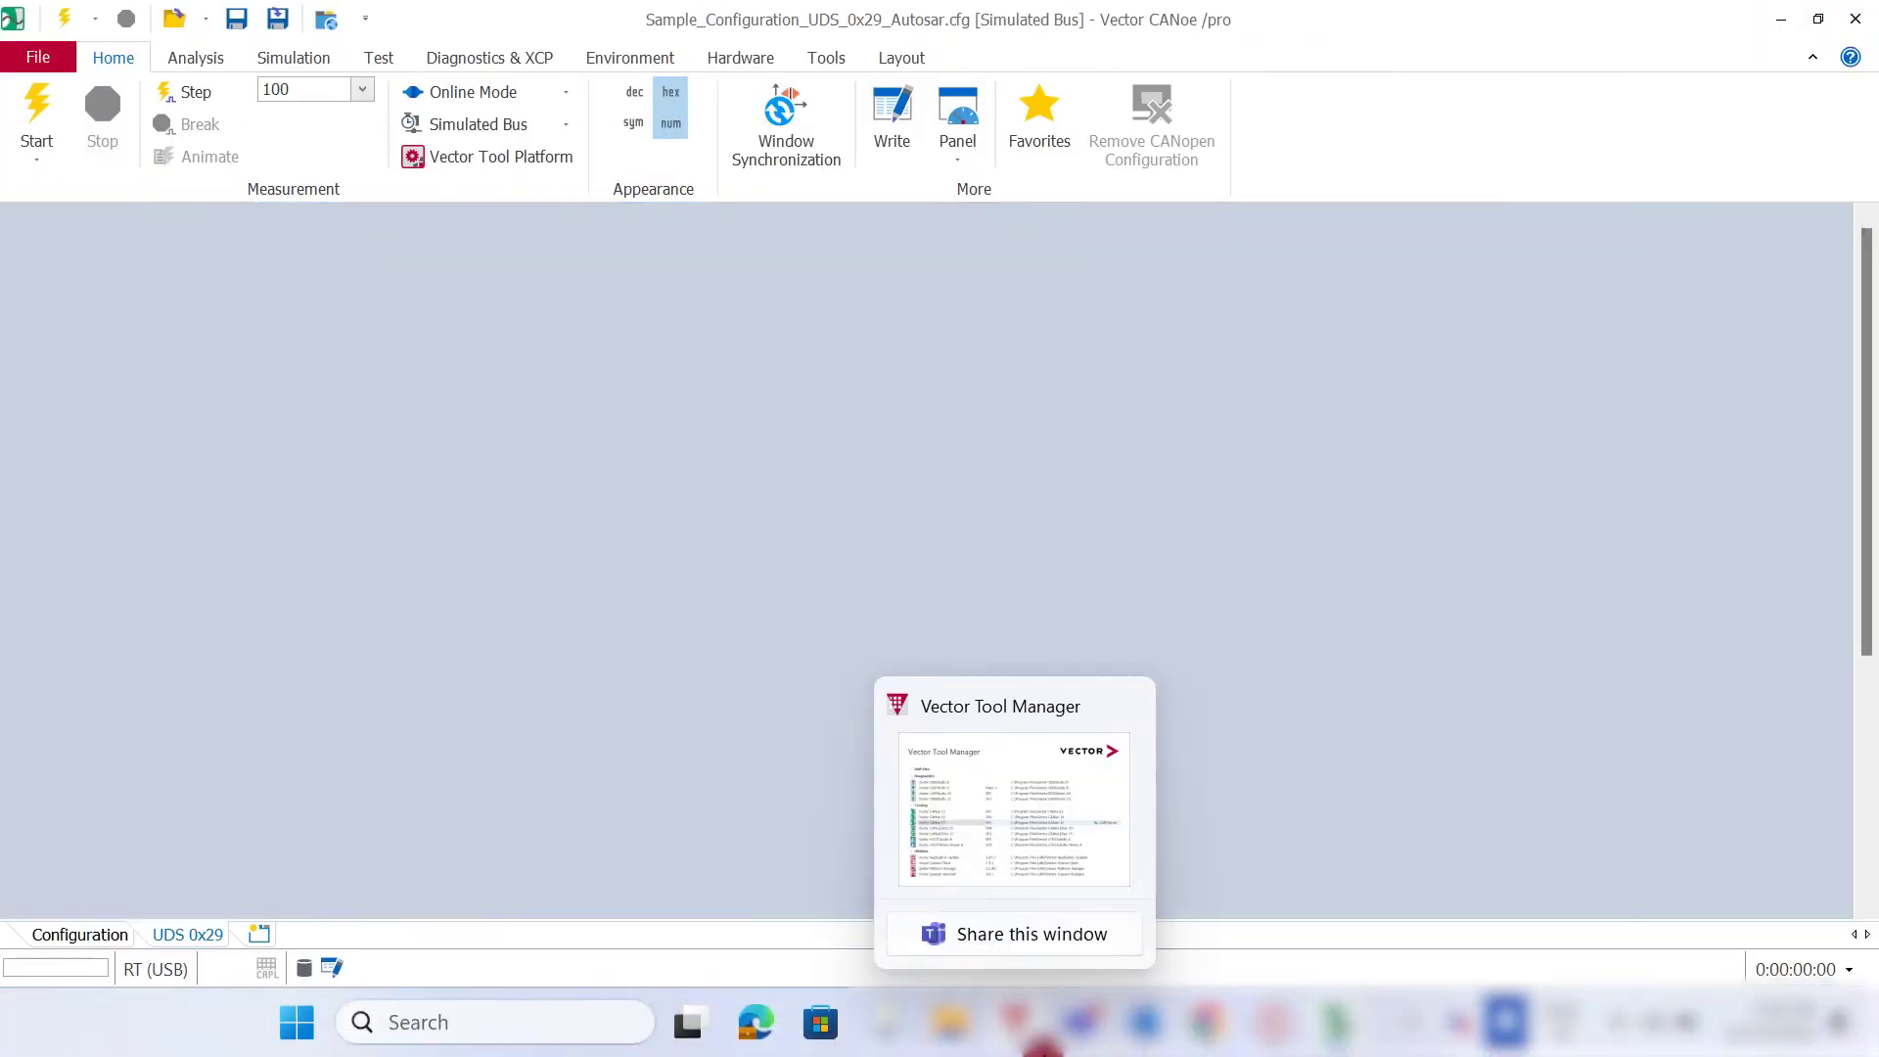
Open CANoe 17's CAN.ini again from Vector Tool Manager for the distributed-mode settings and maximize the editor.
{"action": "left_click", "coordinate": [1028, 1019]}
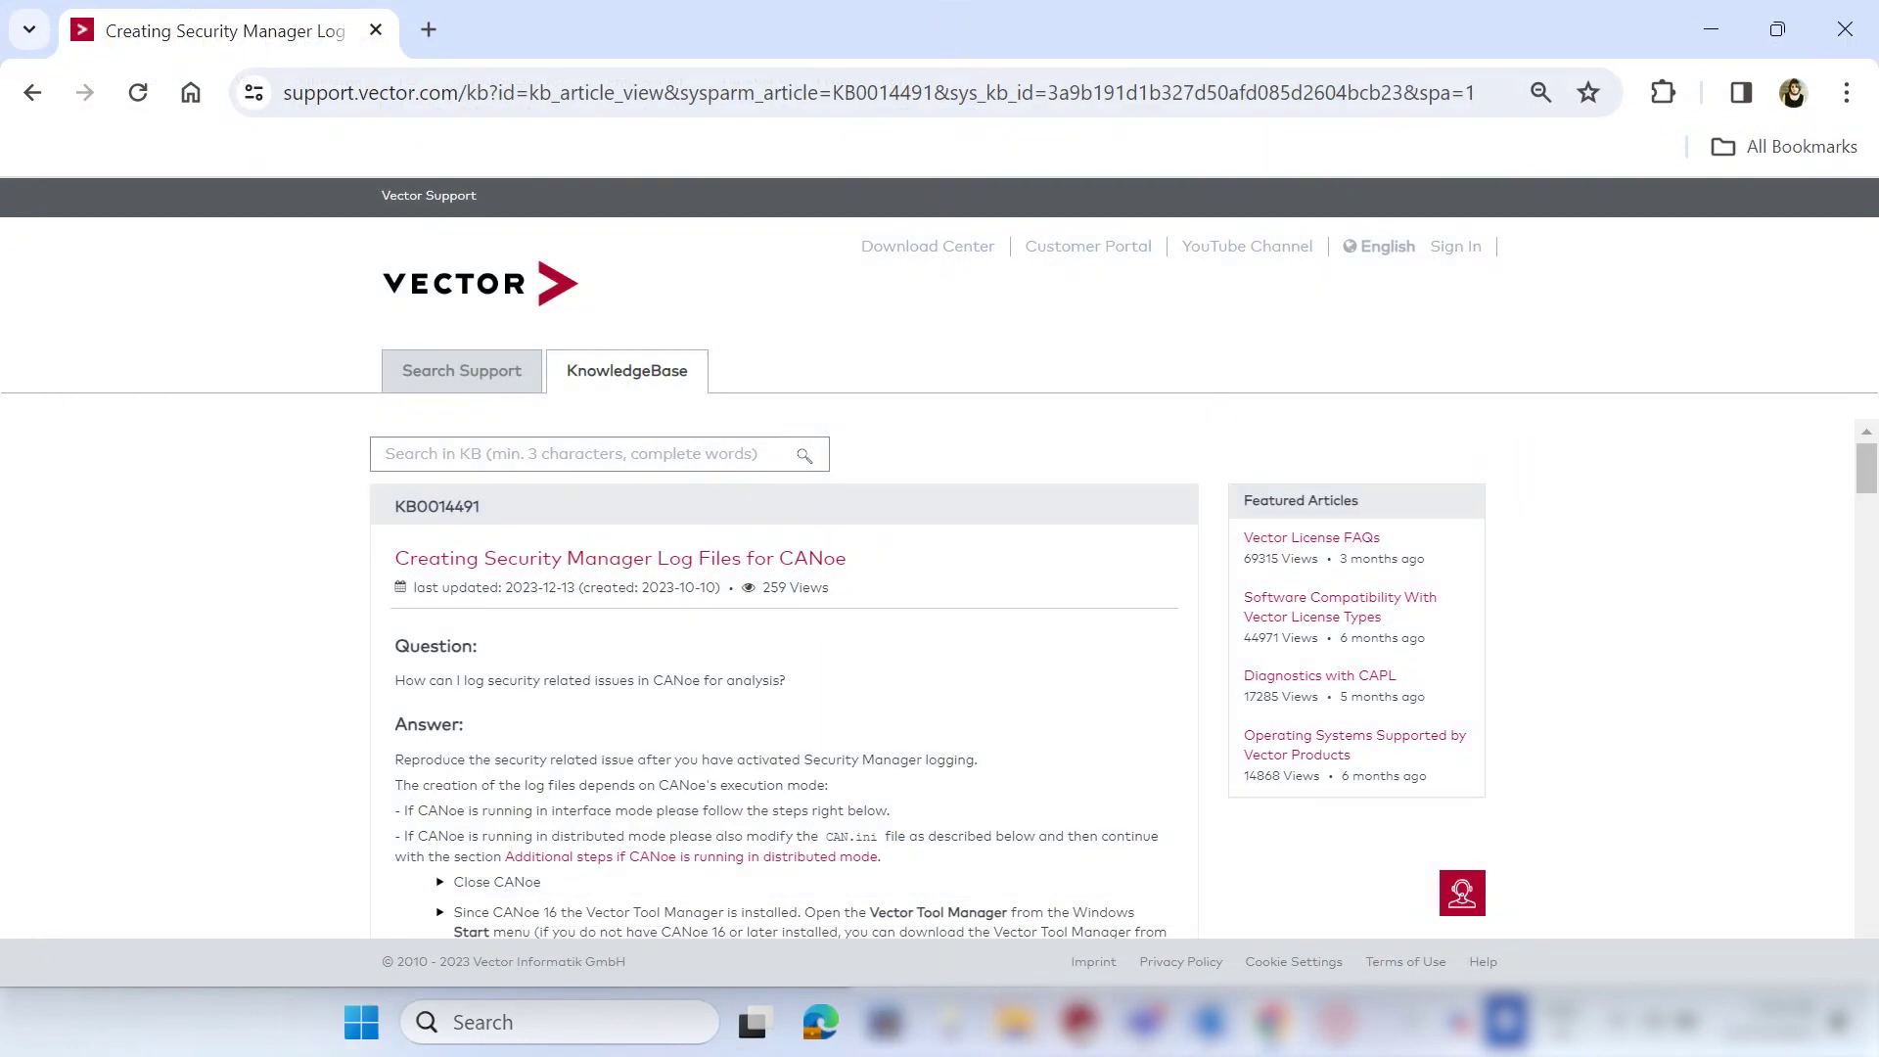
{"action": "mouse_move", "coordinate": [1081, 1022]}
{"action": "left_click", "coordinate": [1096, 847]}
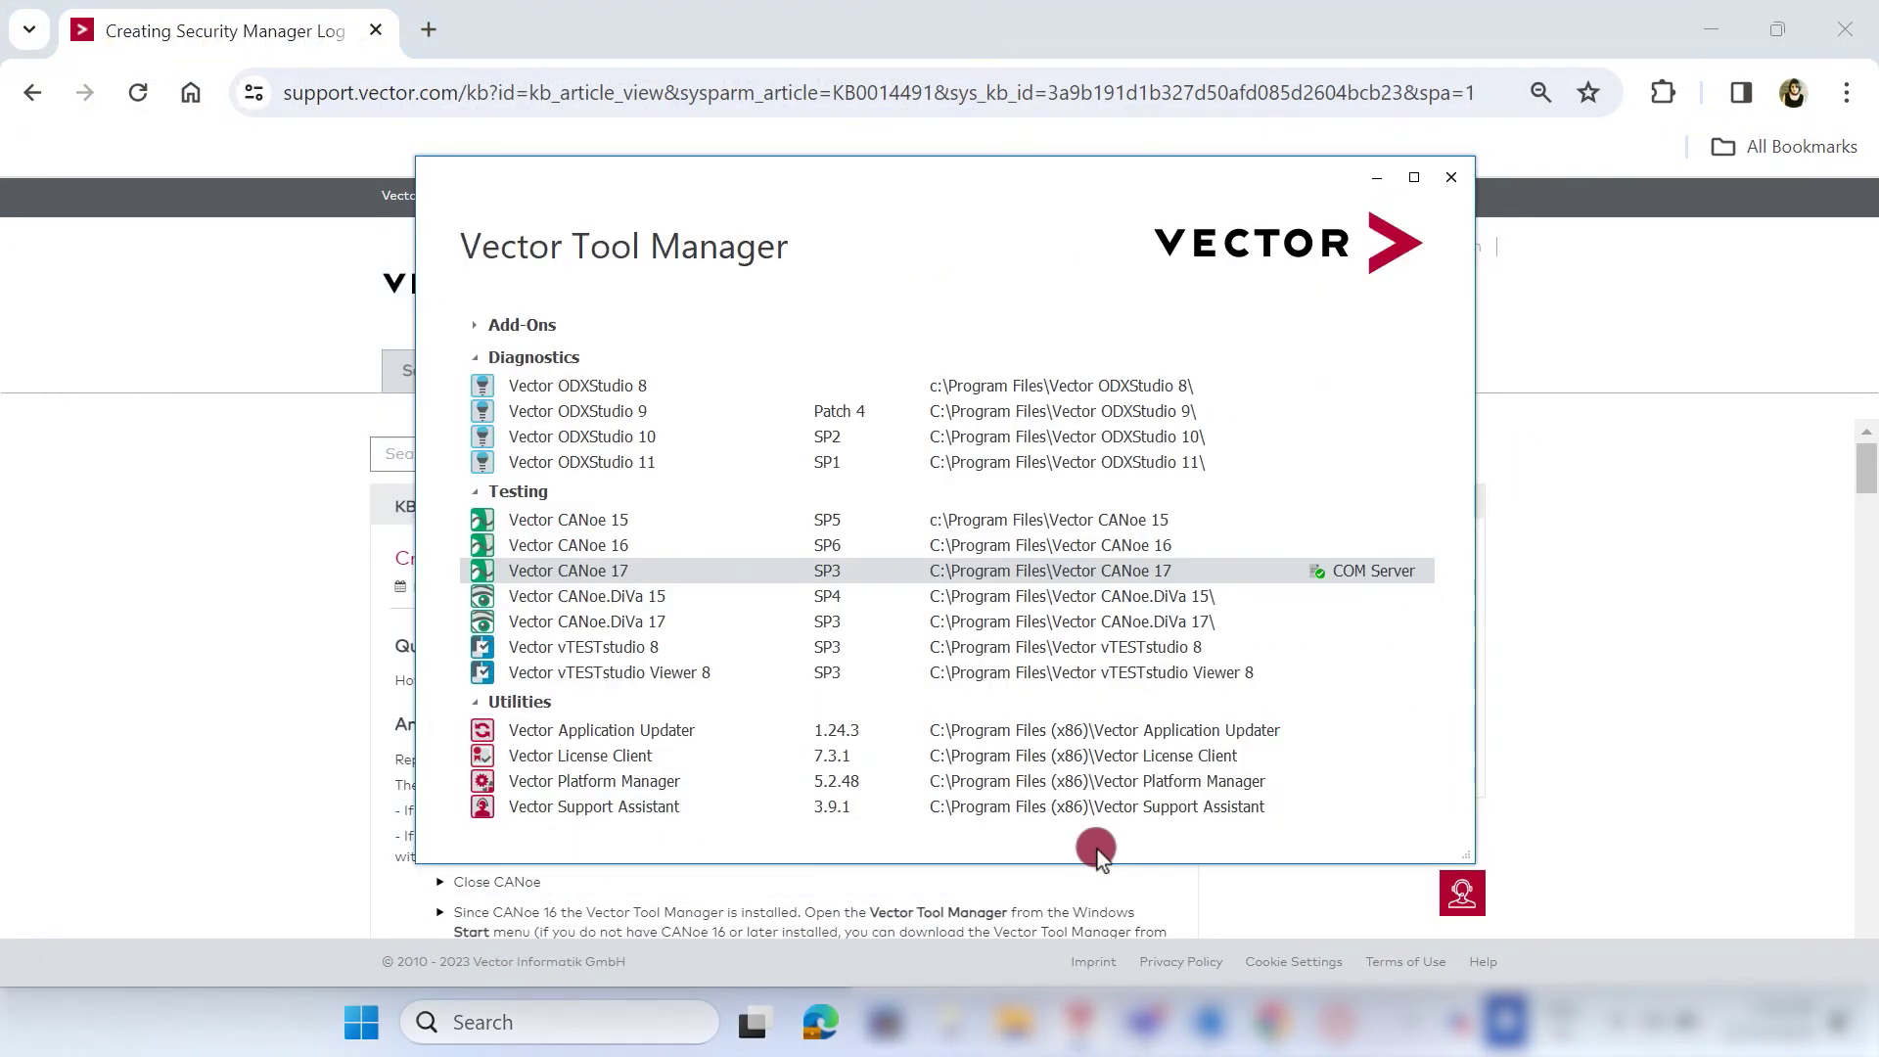
{"action": "right_click", "coordinate": [1078, 568]}
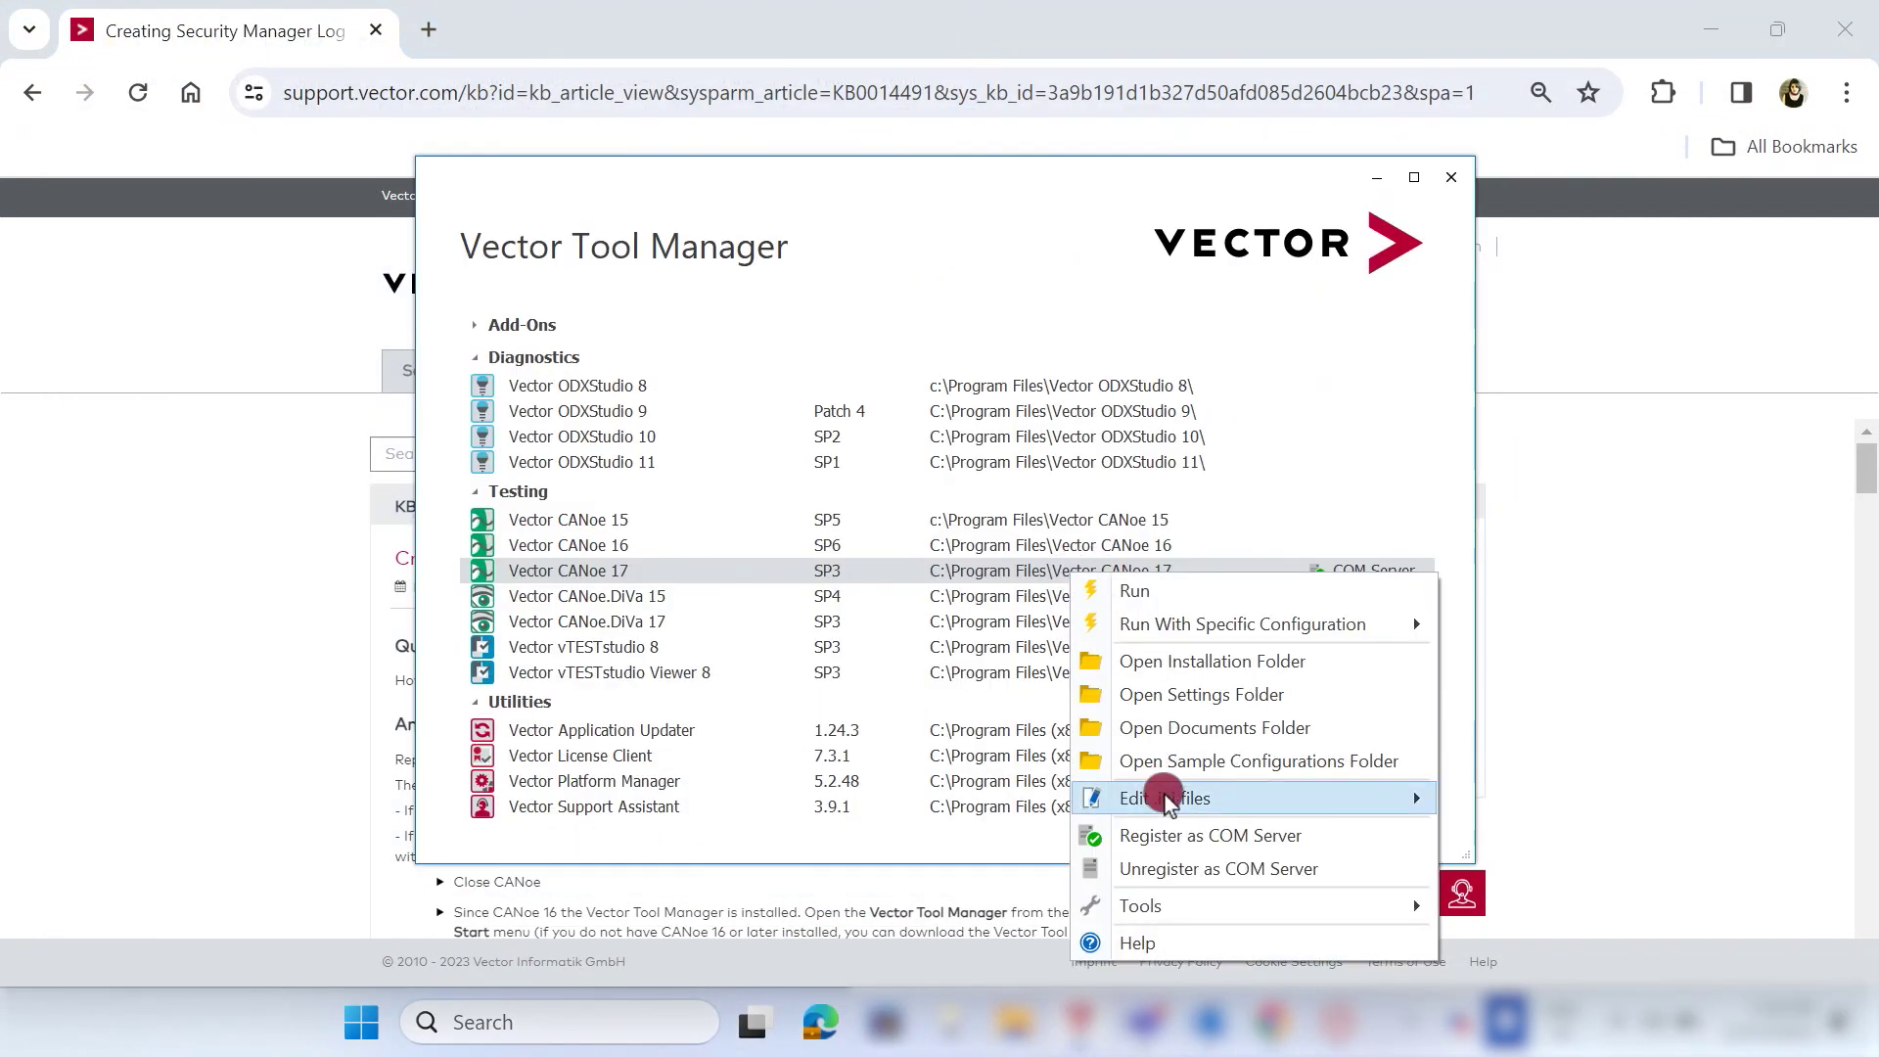
{"action": "mouse_move", "coordinate": [1430, 798]}
{"action": "left_click", "coordinate": [1505, 796]}
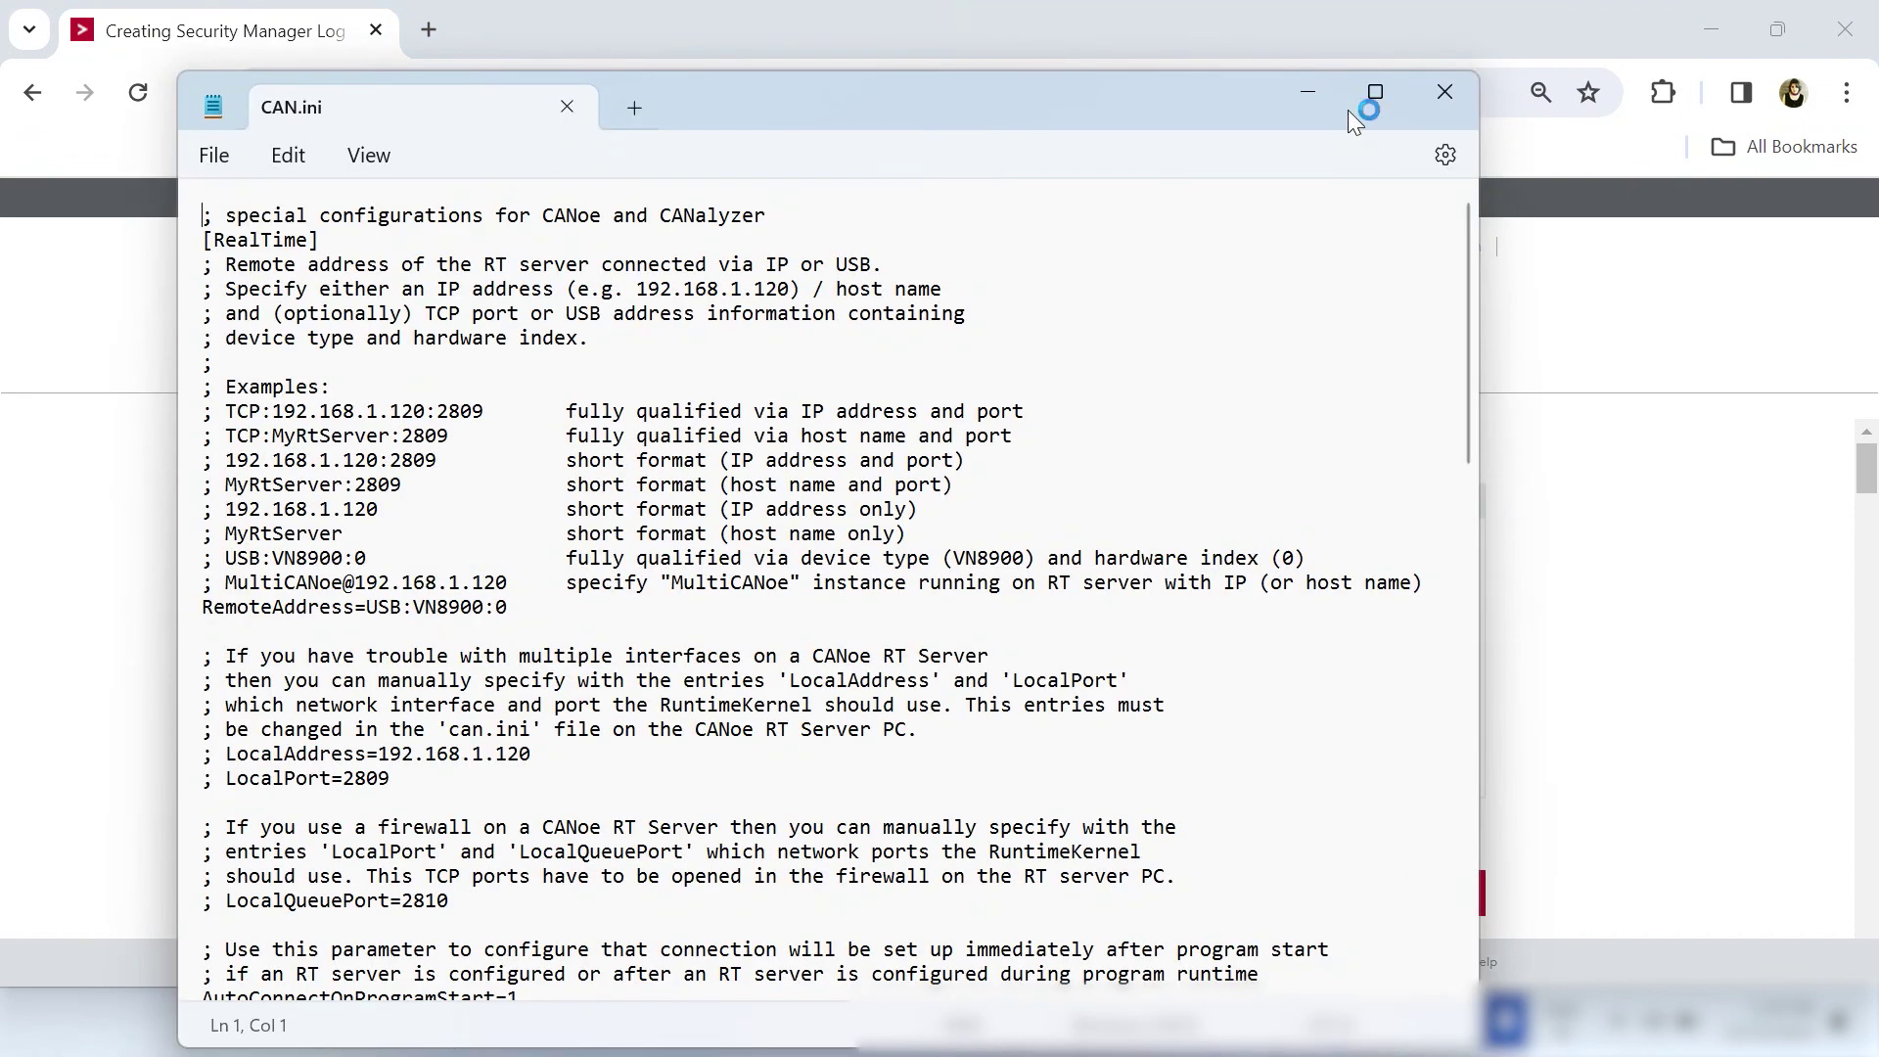
{"action": "left_click", "coordinate": [1367, 94]}
Find the LogFileRuntimeKernel entry in CAN.ini and set LoggingActive to 1 in the [DebugLog] section.
{"action": "key", "text": "ctrl+f"}
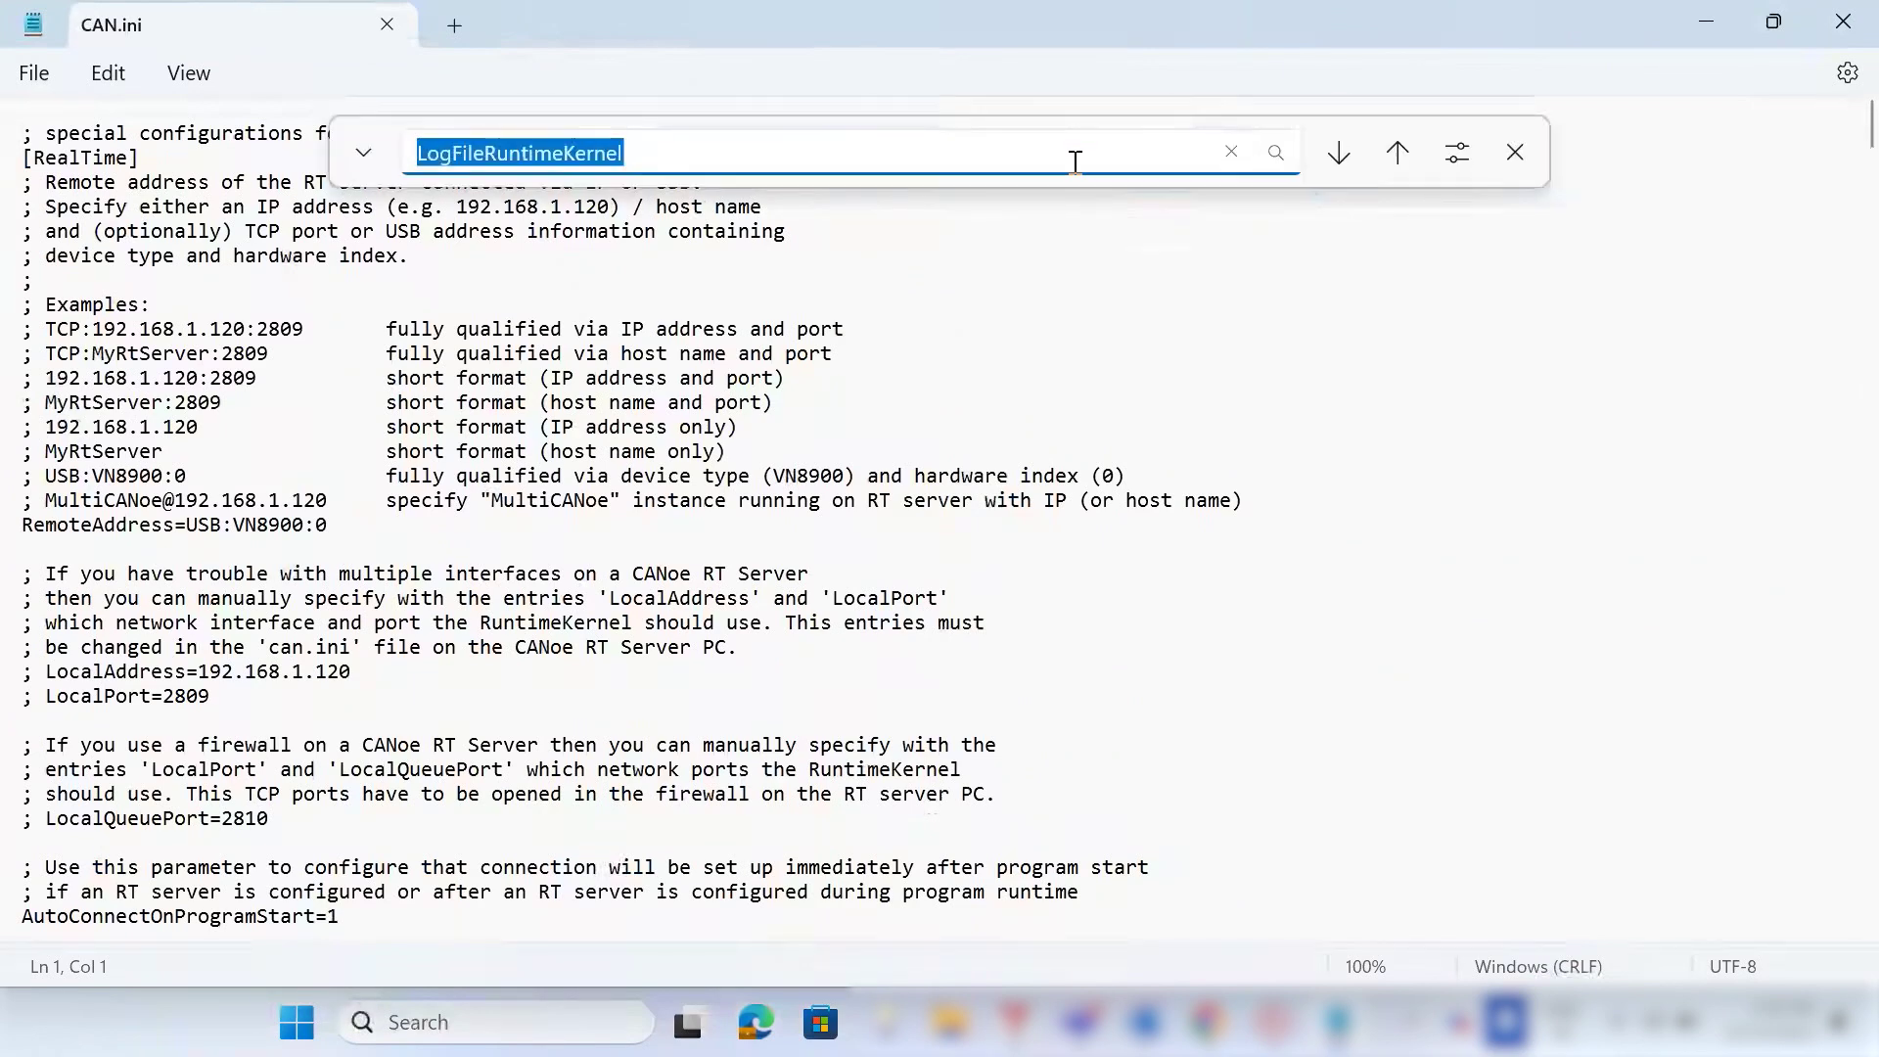
{"action": "key", "text": "Return"}
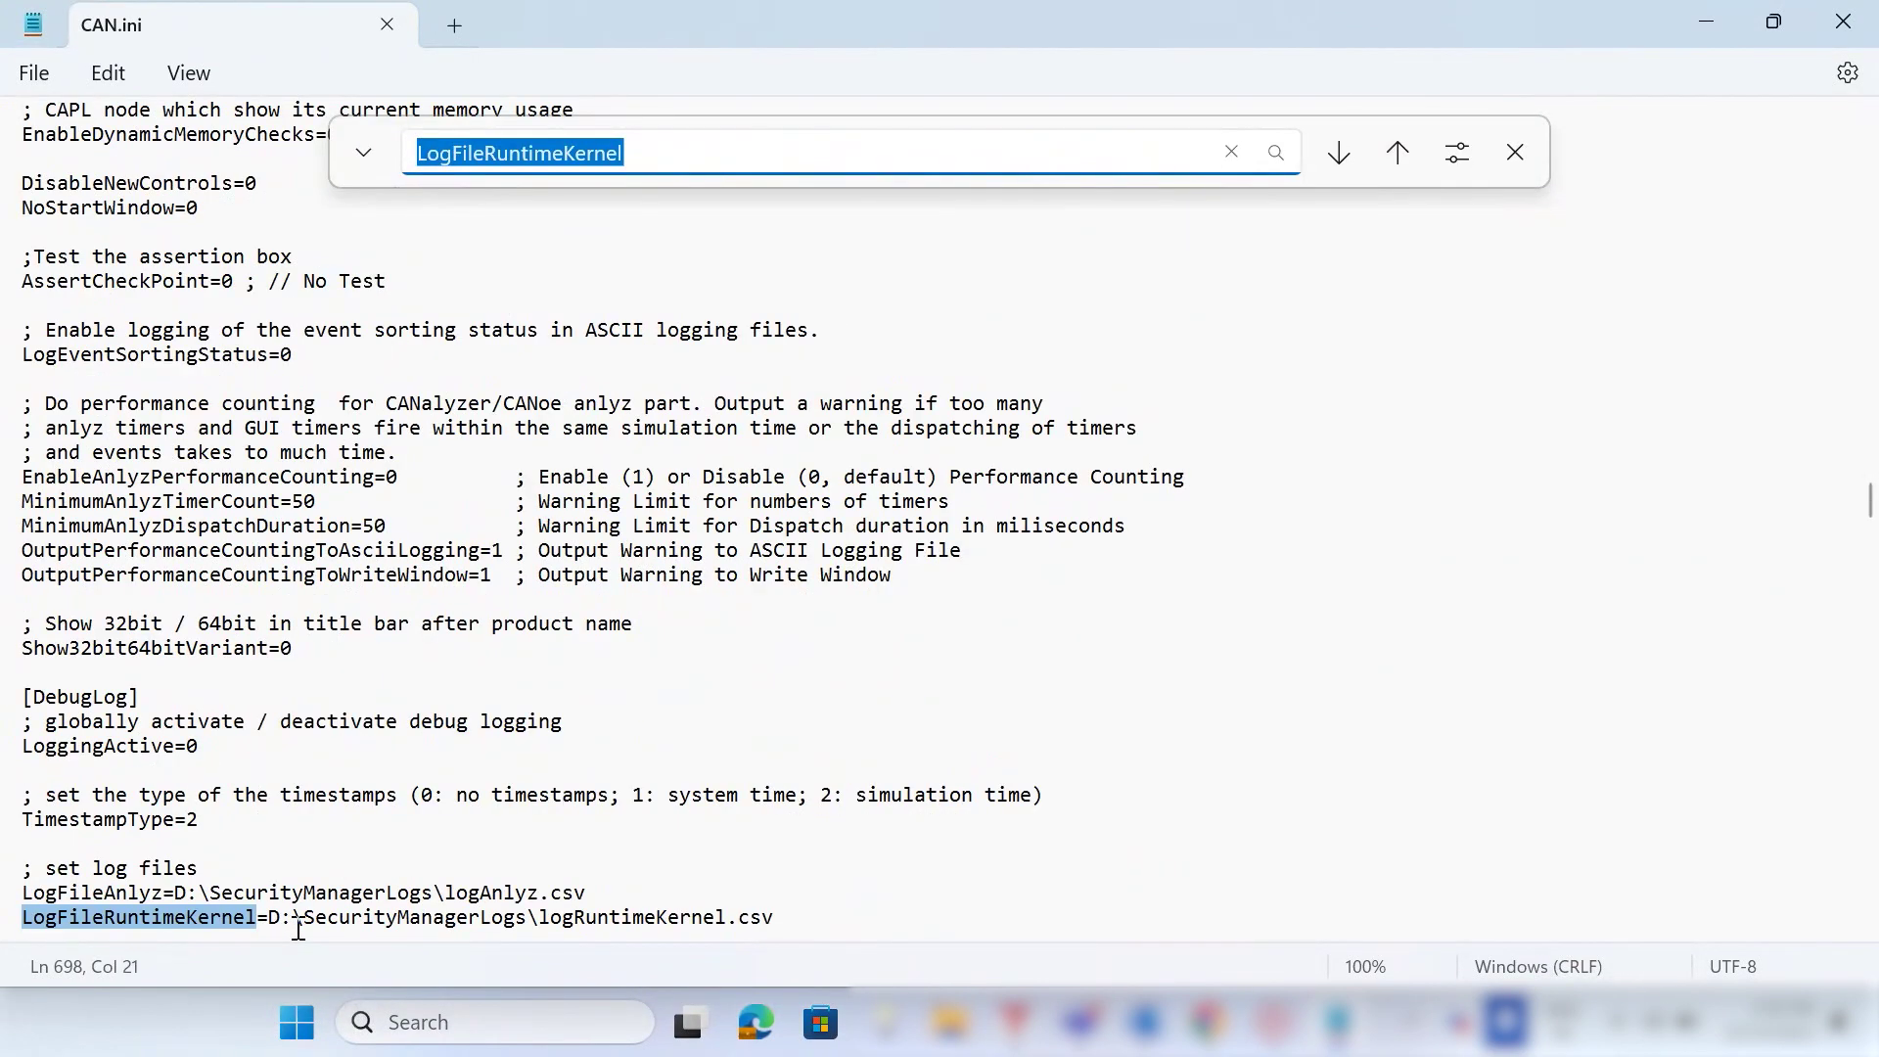
{"action": "scroll", "coordinate": [299, 919], "scroll_direction": "down", "scroll_amount": 1}
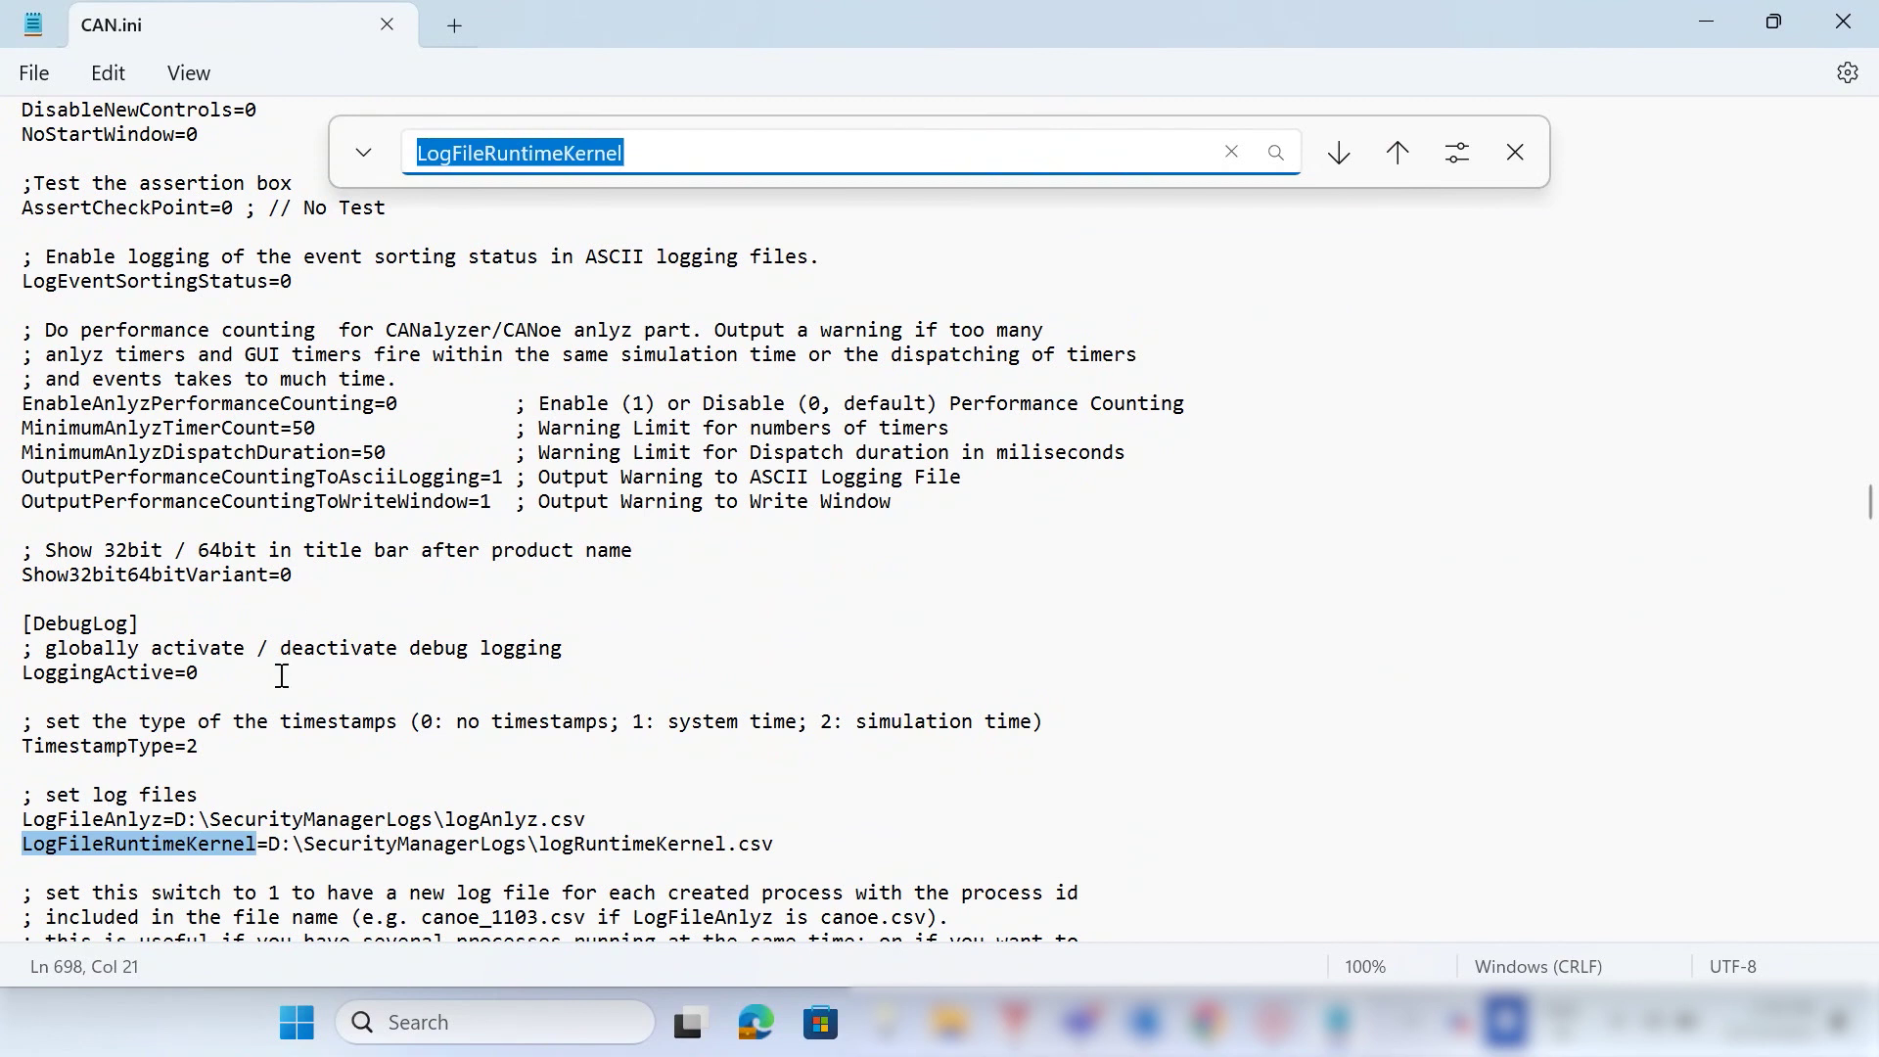
{"action": "left_click", "coordinate": [281, 675]}
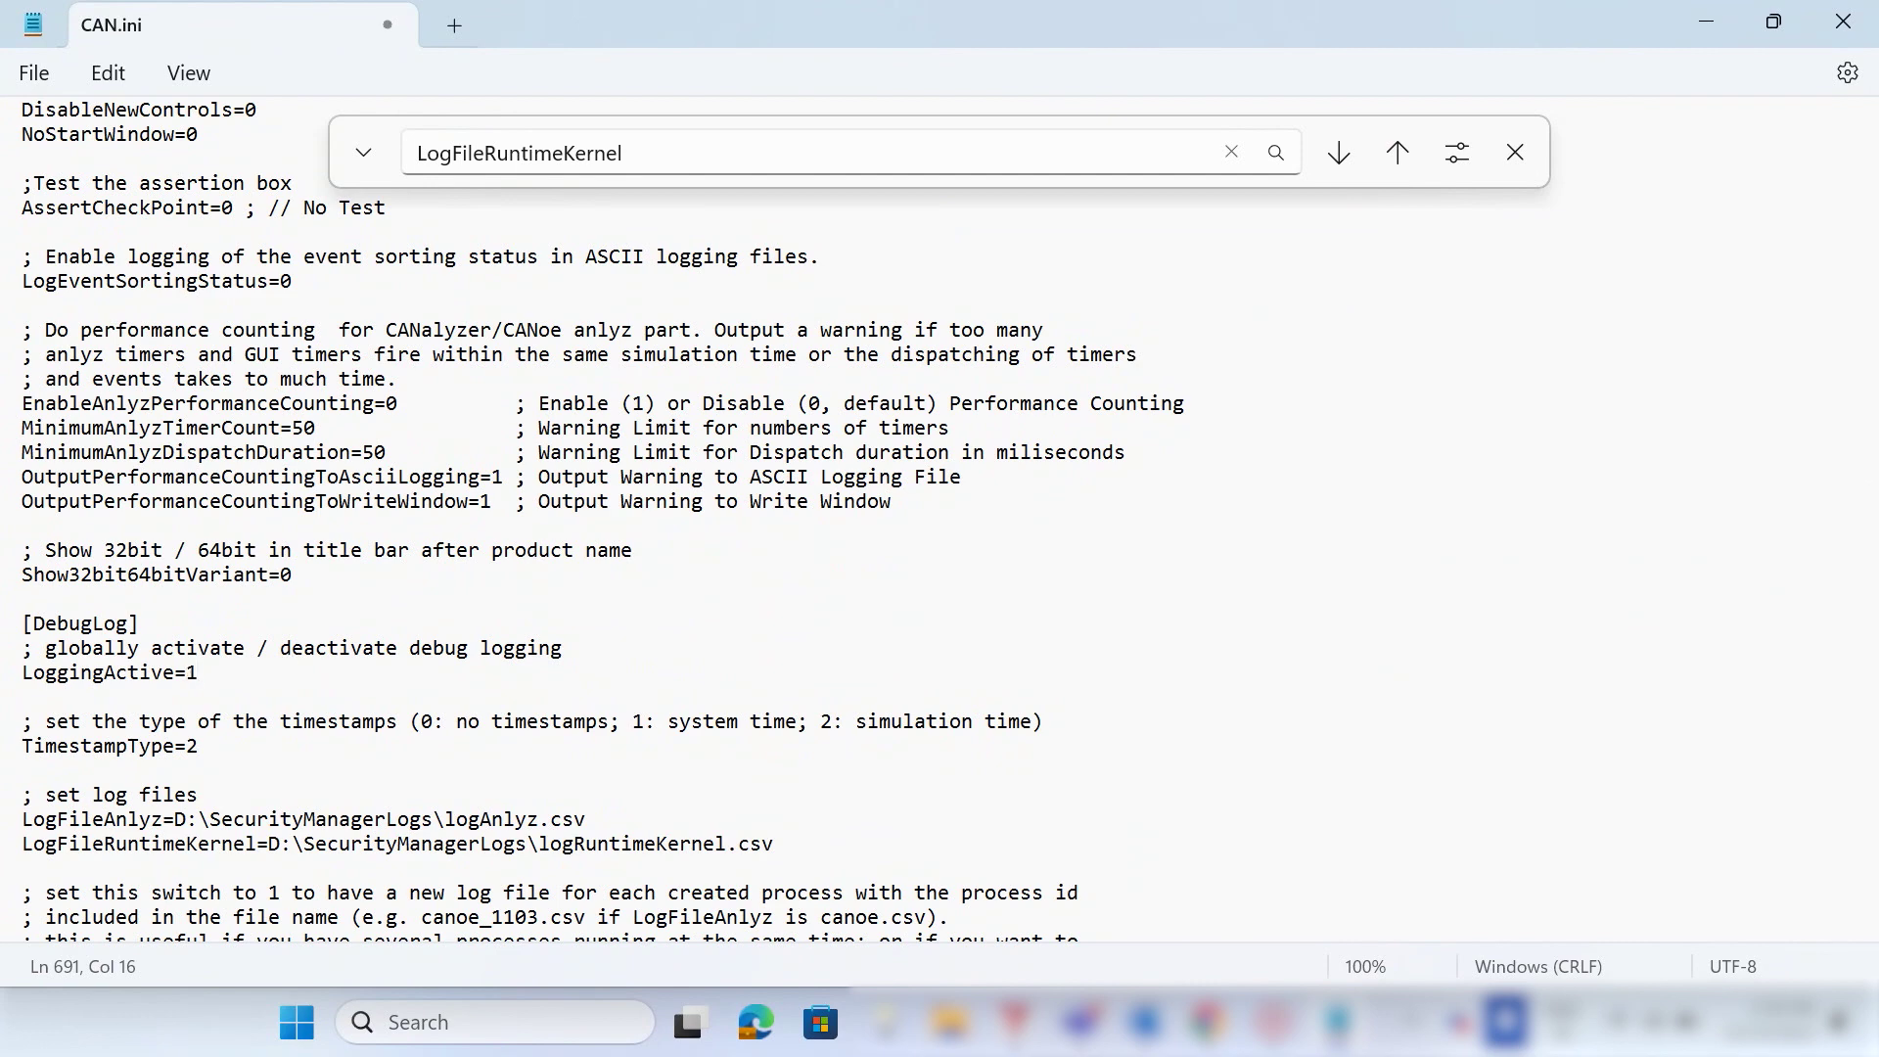
{"action": "scroll", "coordinate": [278, 778], "scroll_direction": "down", "scroll_amount": 1}
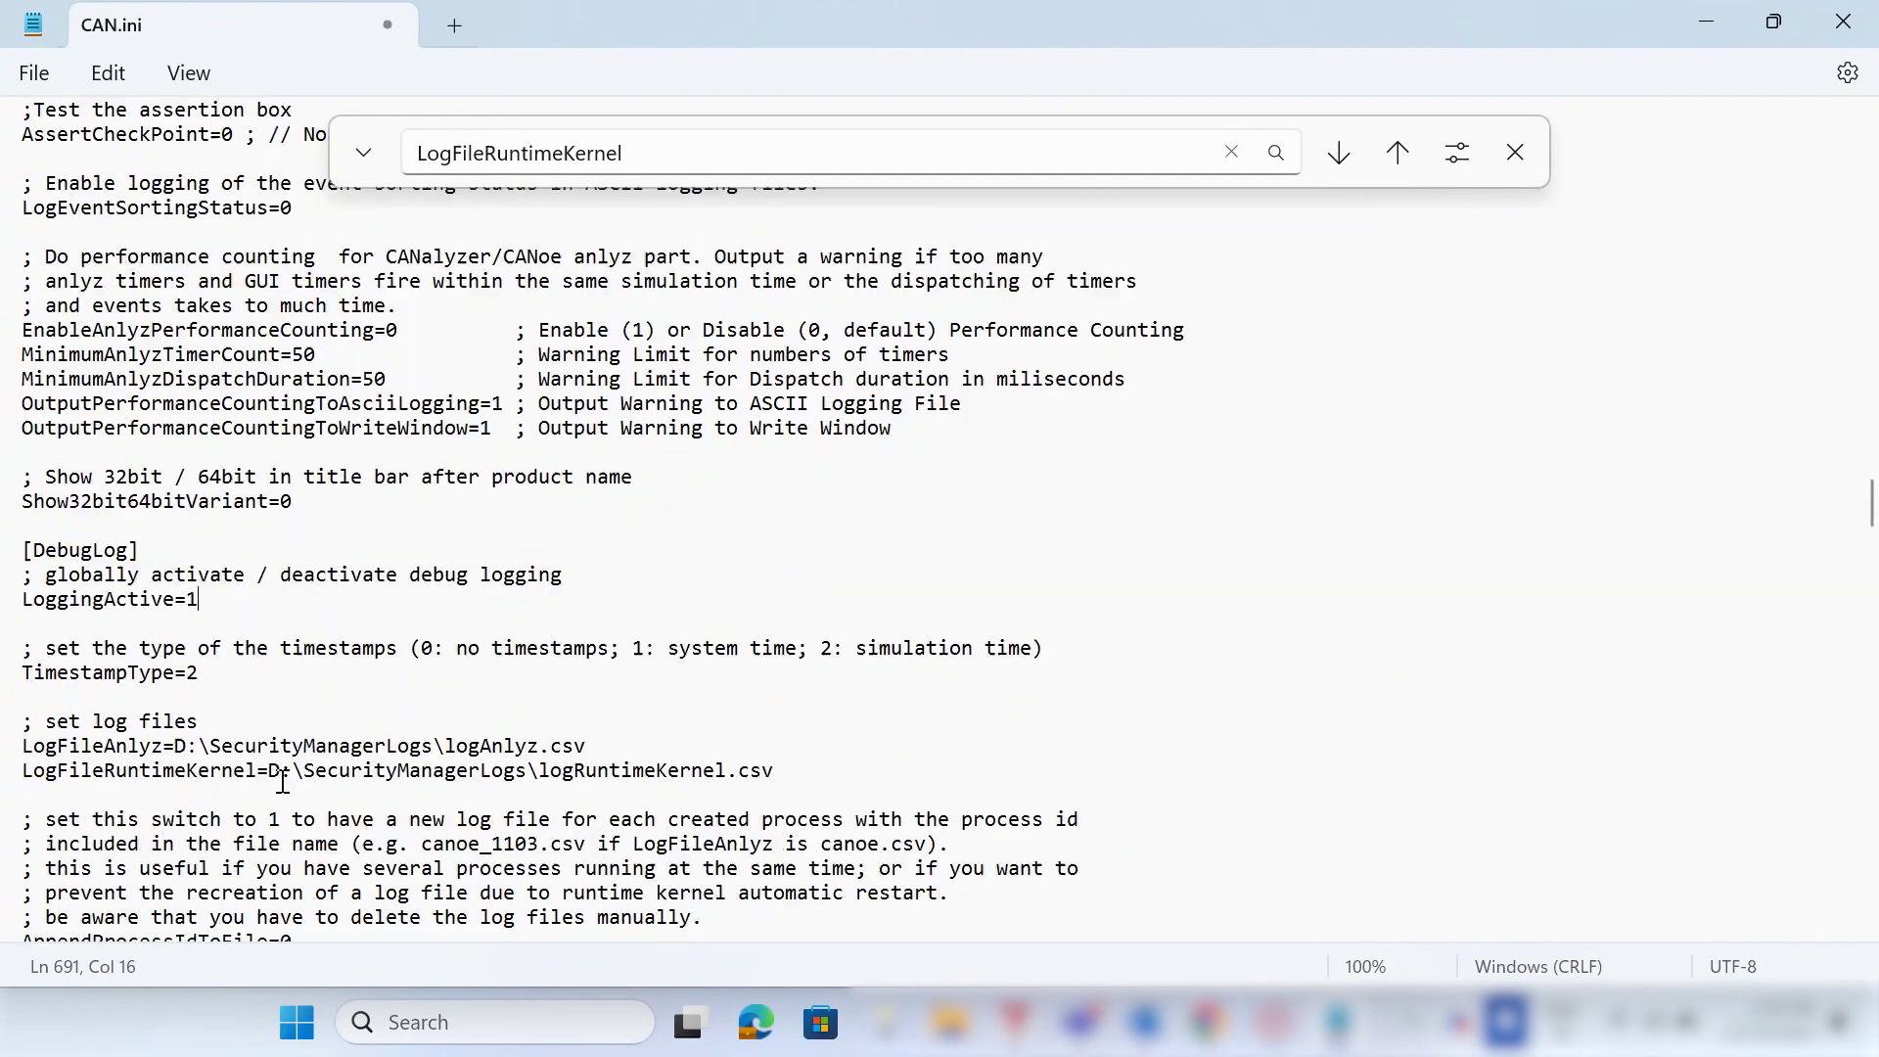
Switch to the Vector KnowledgeBase article in Chrome and copy the LogFileRuntimeKernel path given for the 32-bit variant.
{"action": "left_click", "coordinate": [13, 780]}
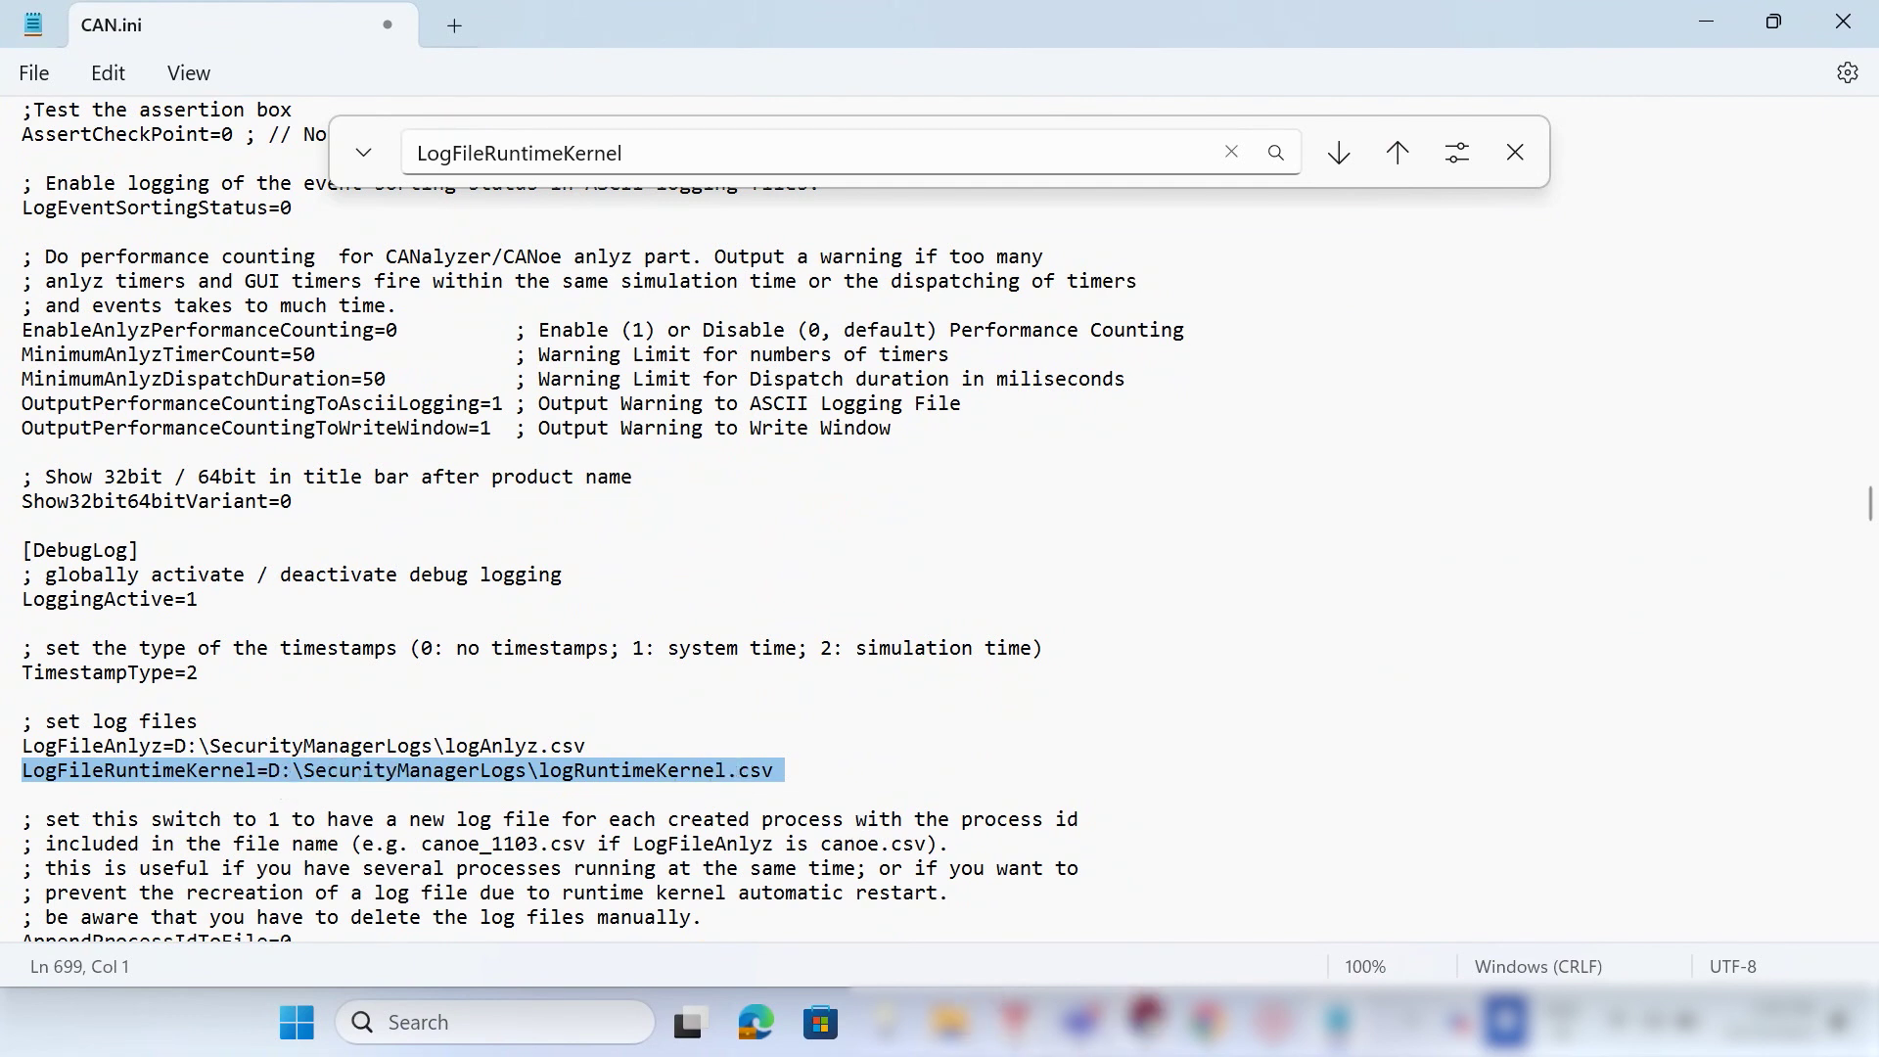
{"action": "left_click", "coordinate": [1210, 1022]}
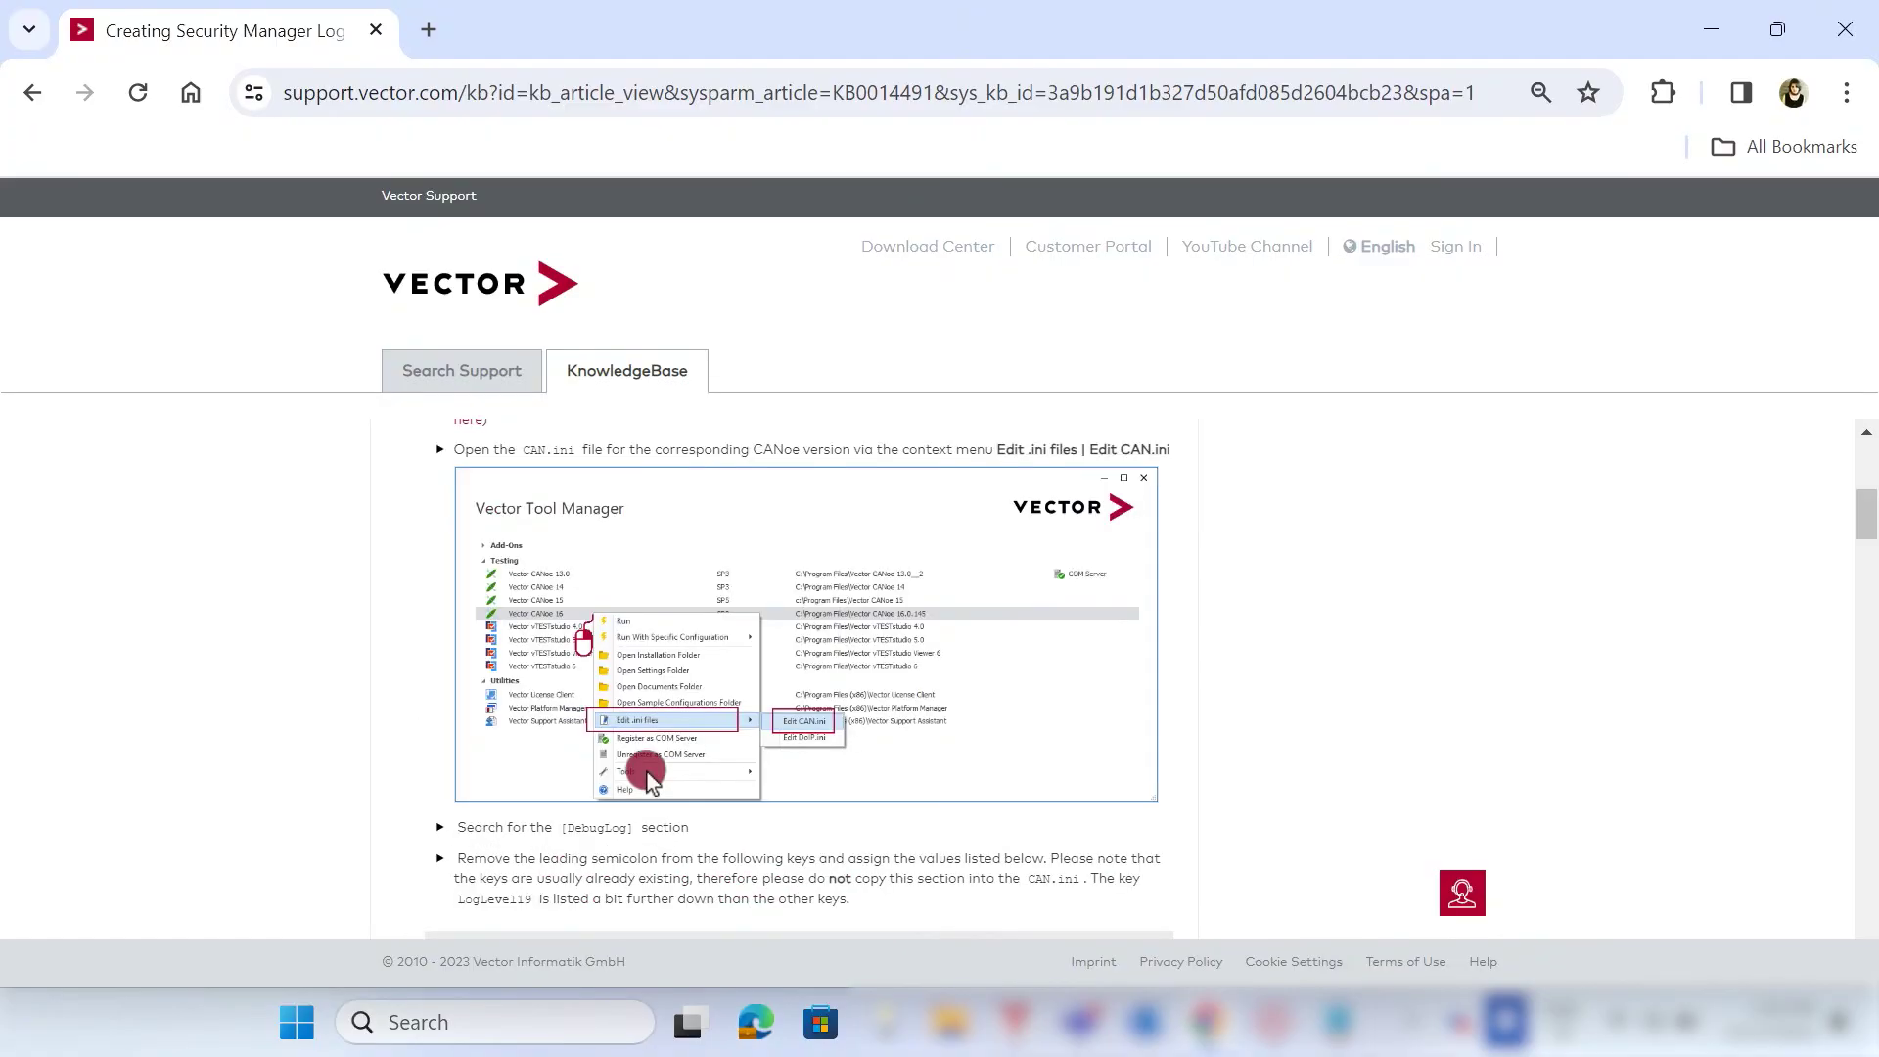
{"action": "scroll", "coordinate": [651, 778], "scroll_direction": "down", "scroll_amount": 15}
{"action": "scroll", "coordinate": [650, 775], "scroll_direction": "down", "scroll_amount": 5}
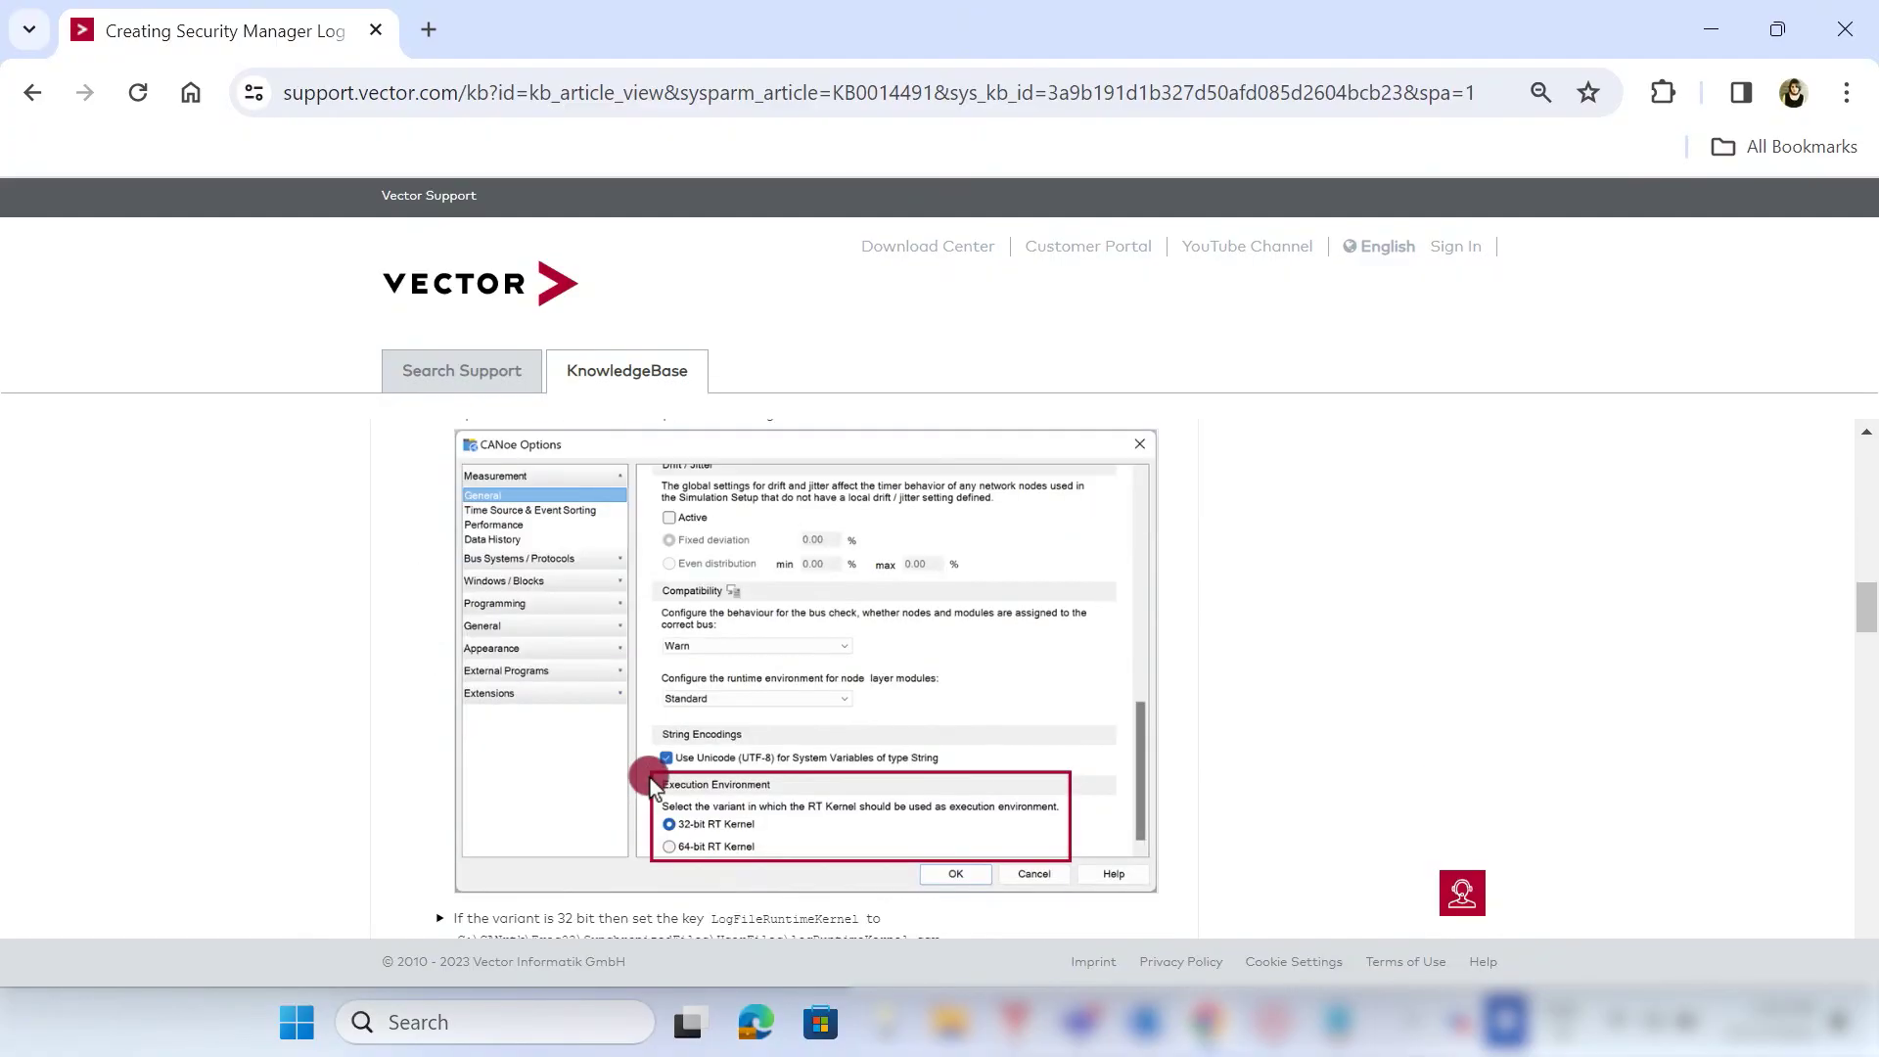
{"action": "scroll", "coordinate": [672, 861], "scroll_direction": "down", "scroll_amount": 2}
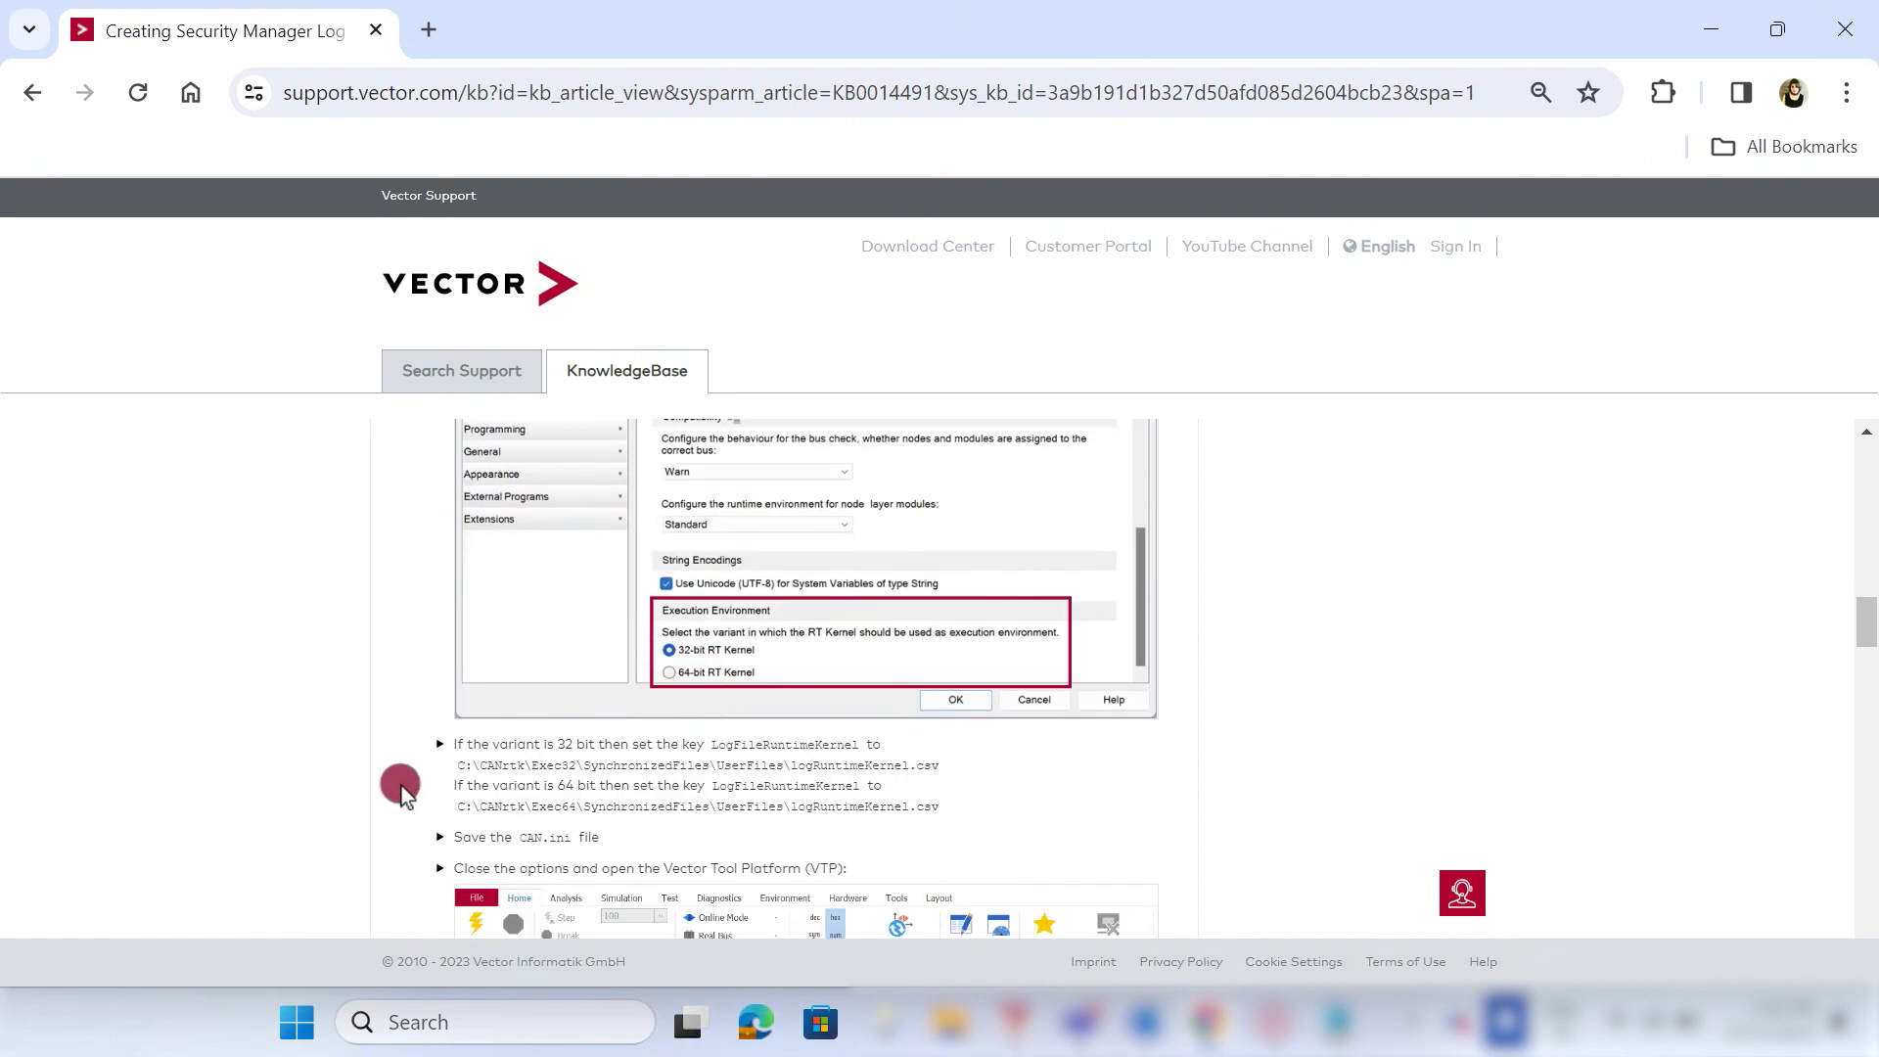
{"action": "left_click_drag", "start_coordinate": [456, 764], "coordinate": [945, 763]}
{"action": "key", "text": "ctrl+c"}
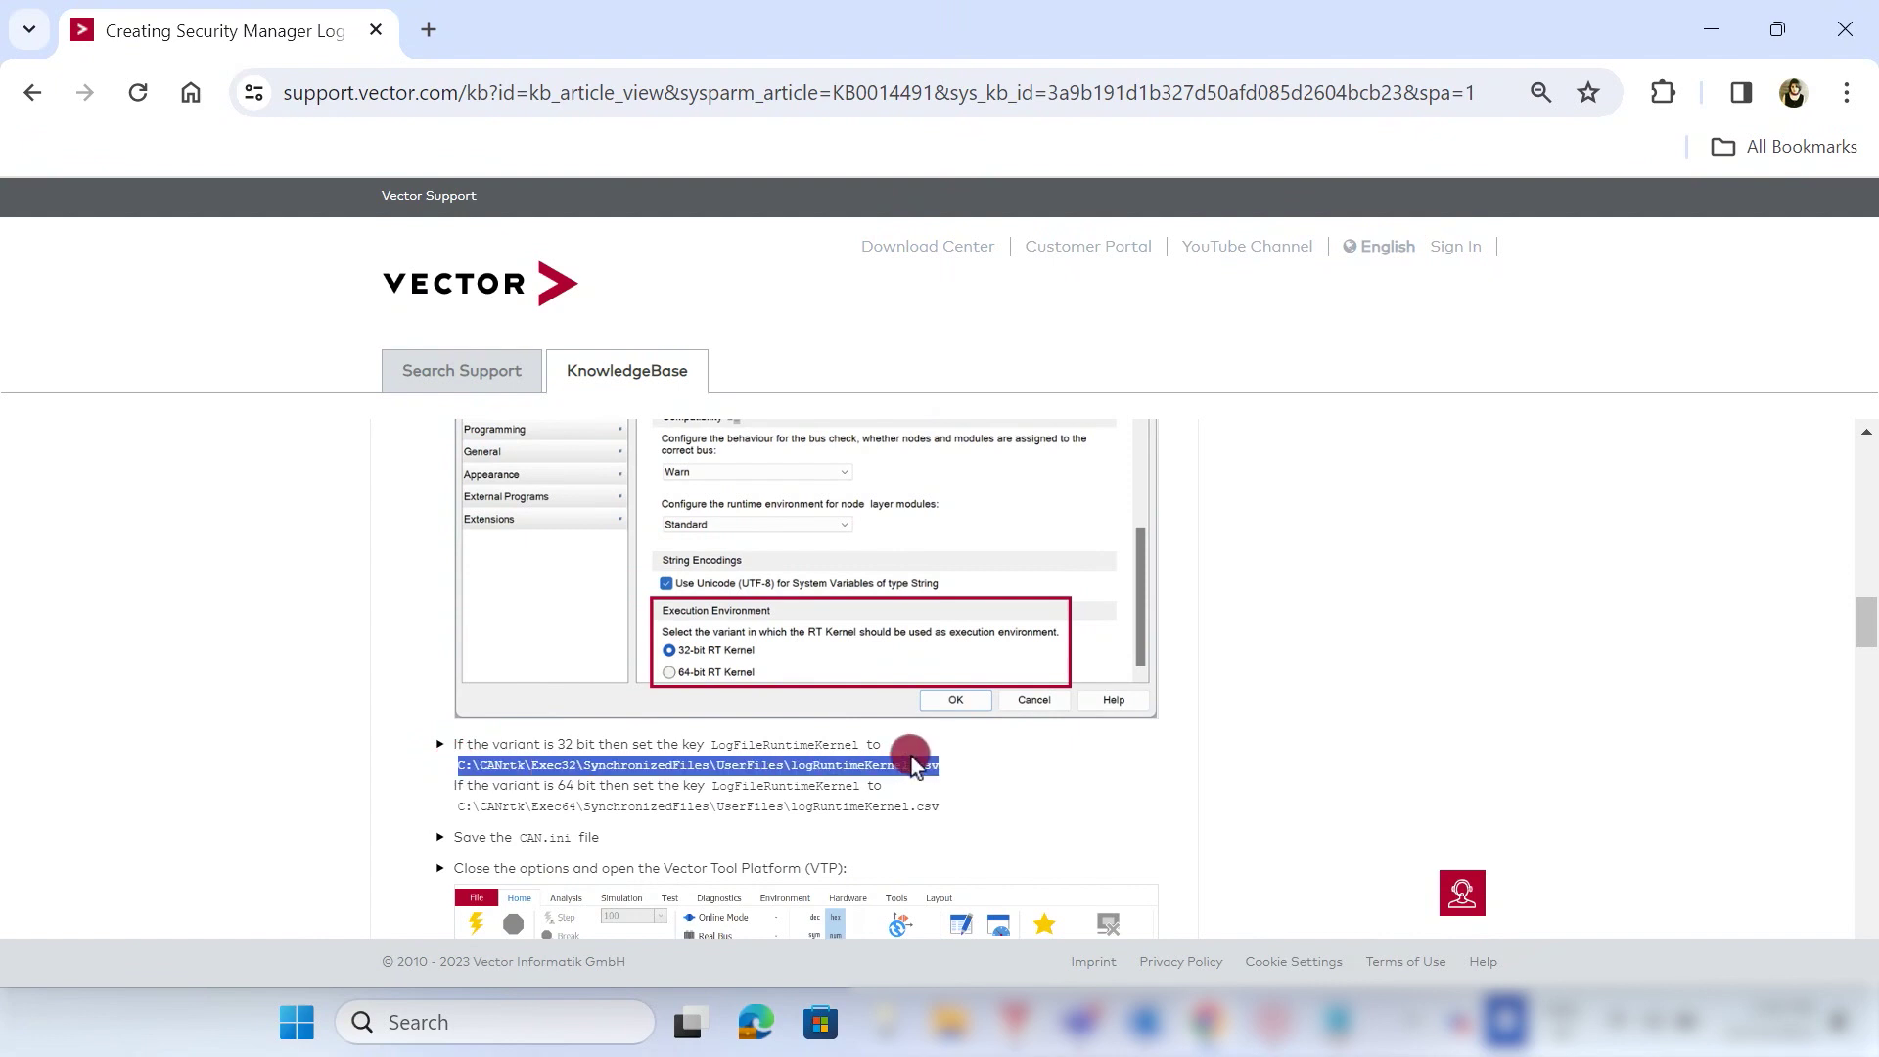
Set LogFileRuntimeKernel in CAN.ini to C:\CANrtk\Exec32\SynchronizedFiles\UserFiles\logRuntimeKernel.csv and close the file.
{"action": "left_click", "coordinate": [1727, 49]}
{"action": "left_click", "coordinate": [375, 748]}
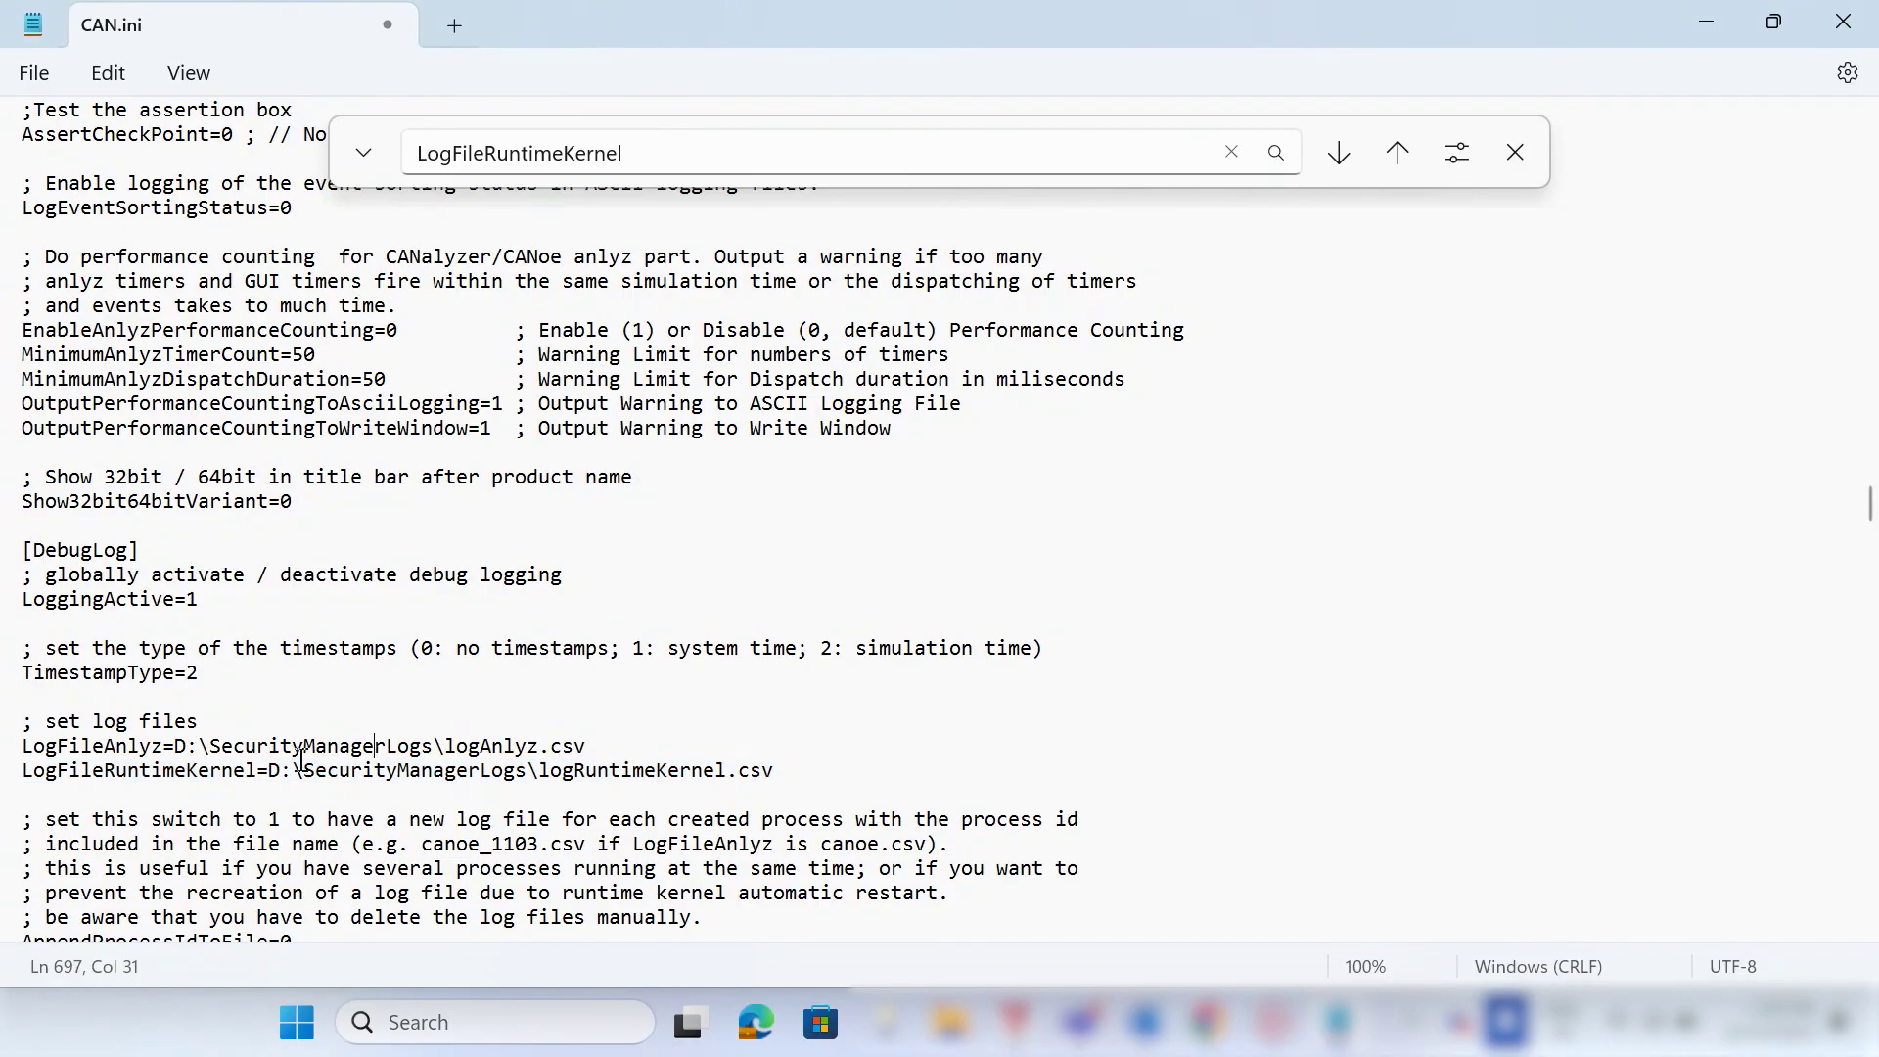
{"action": "left_click_drag", "start_coordinate": [272, 770], "coordinate": [792, 772]}
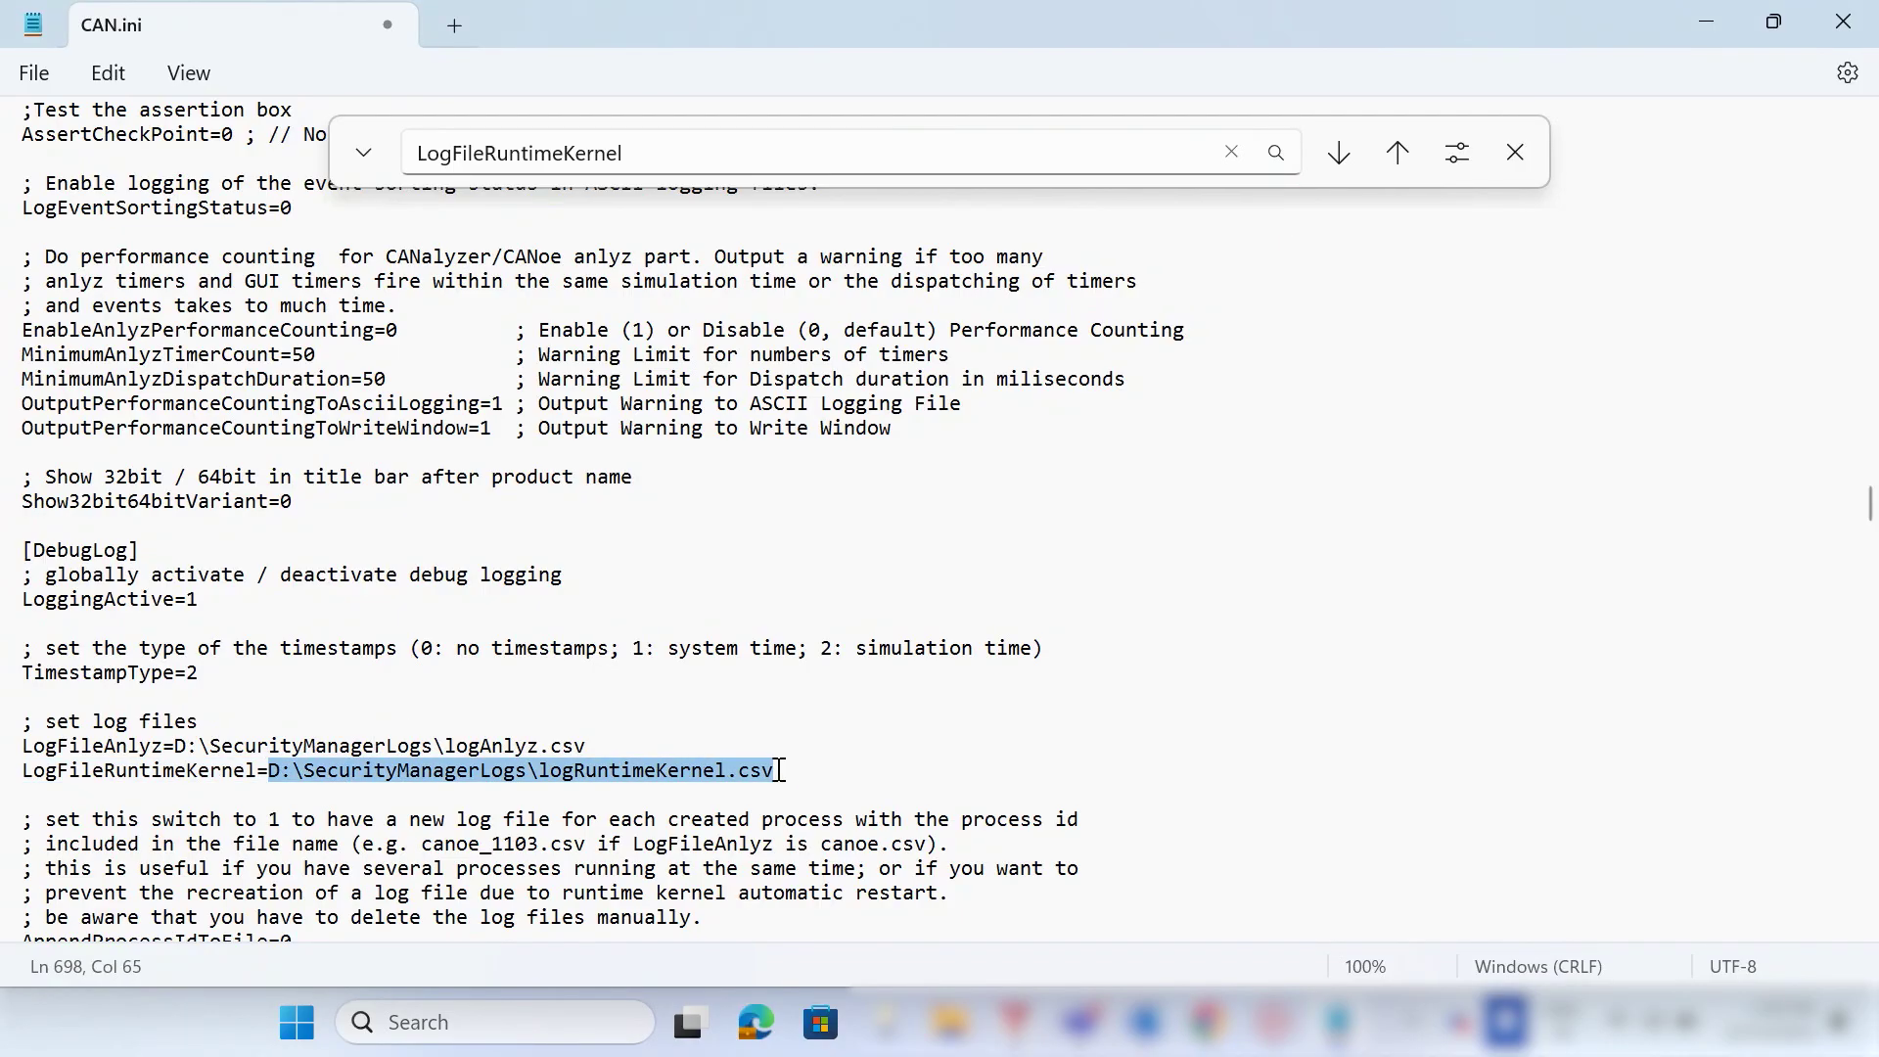
{"action": "key", "text": "ctrl+v"}
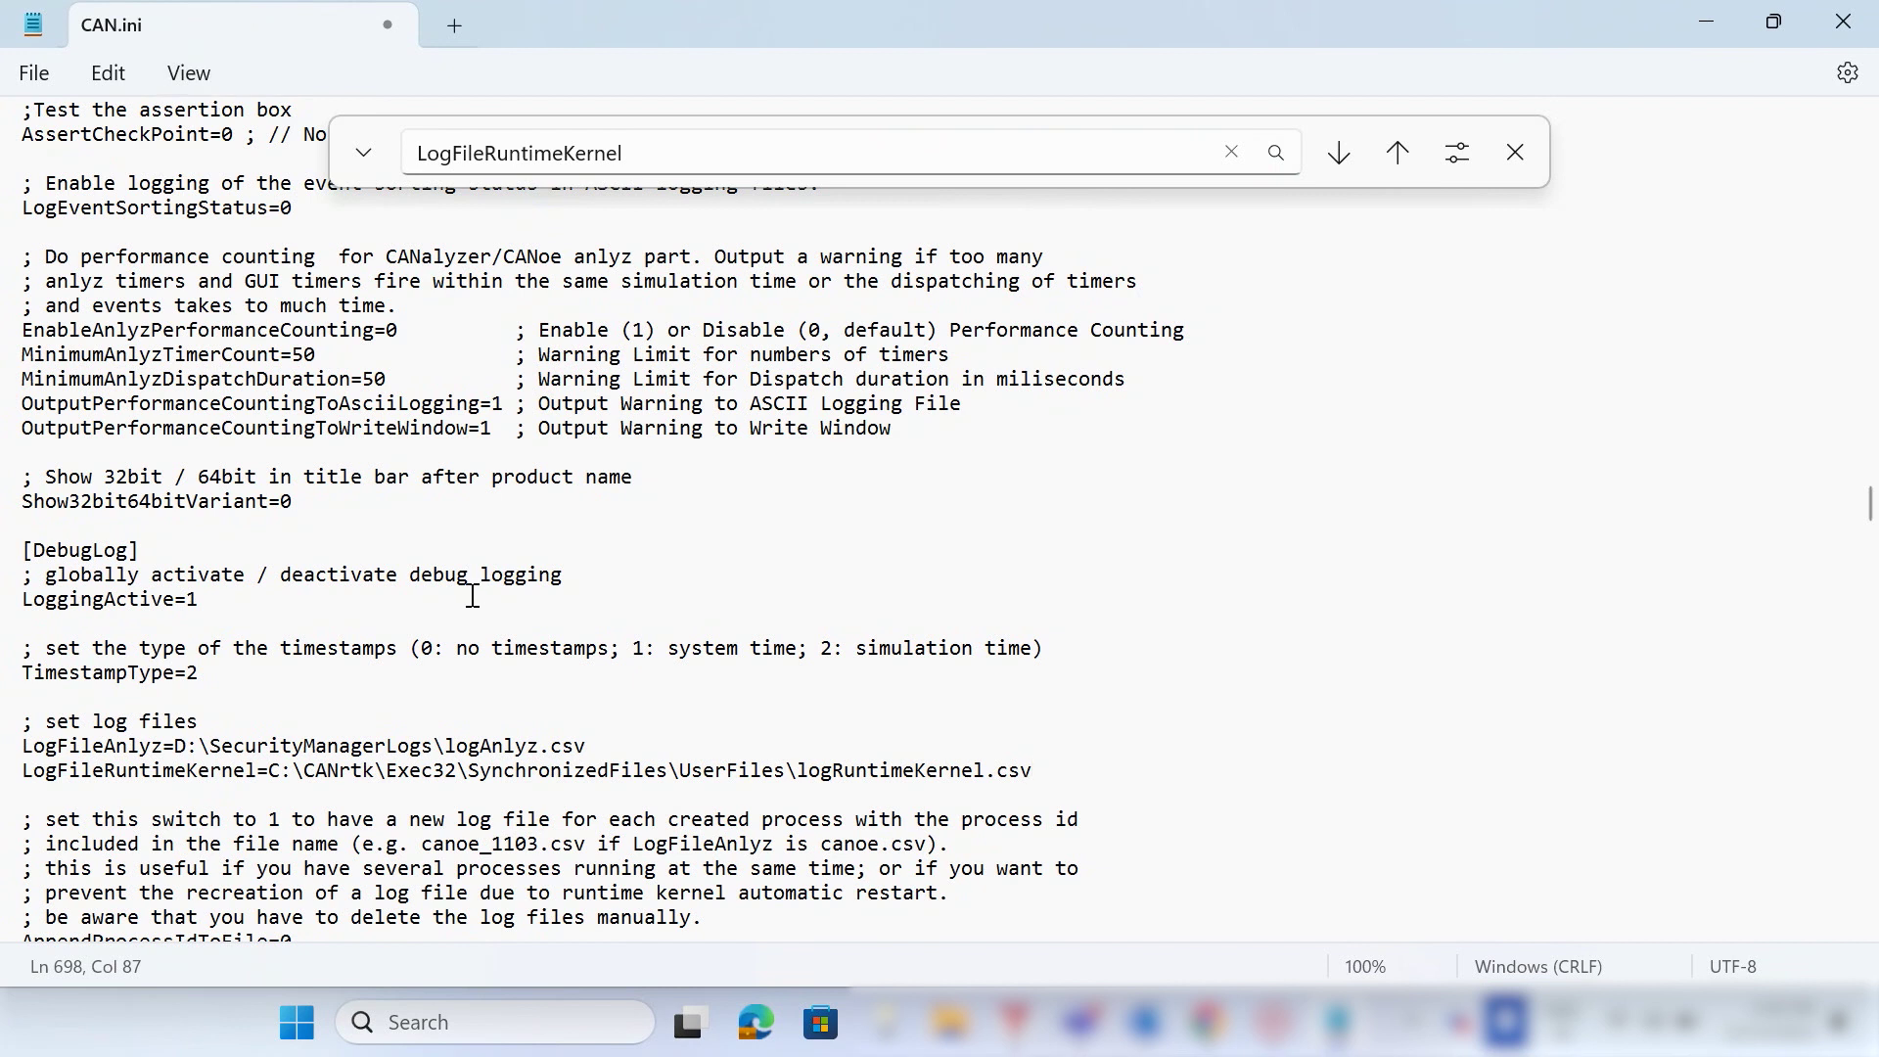
{"action": "left_click", "coordinate": [1847, 46]}
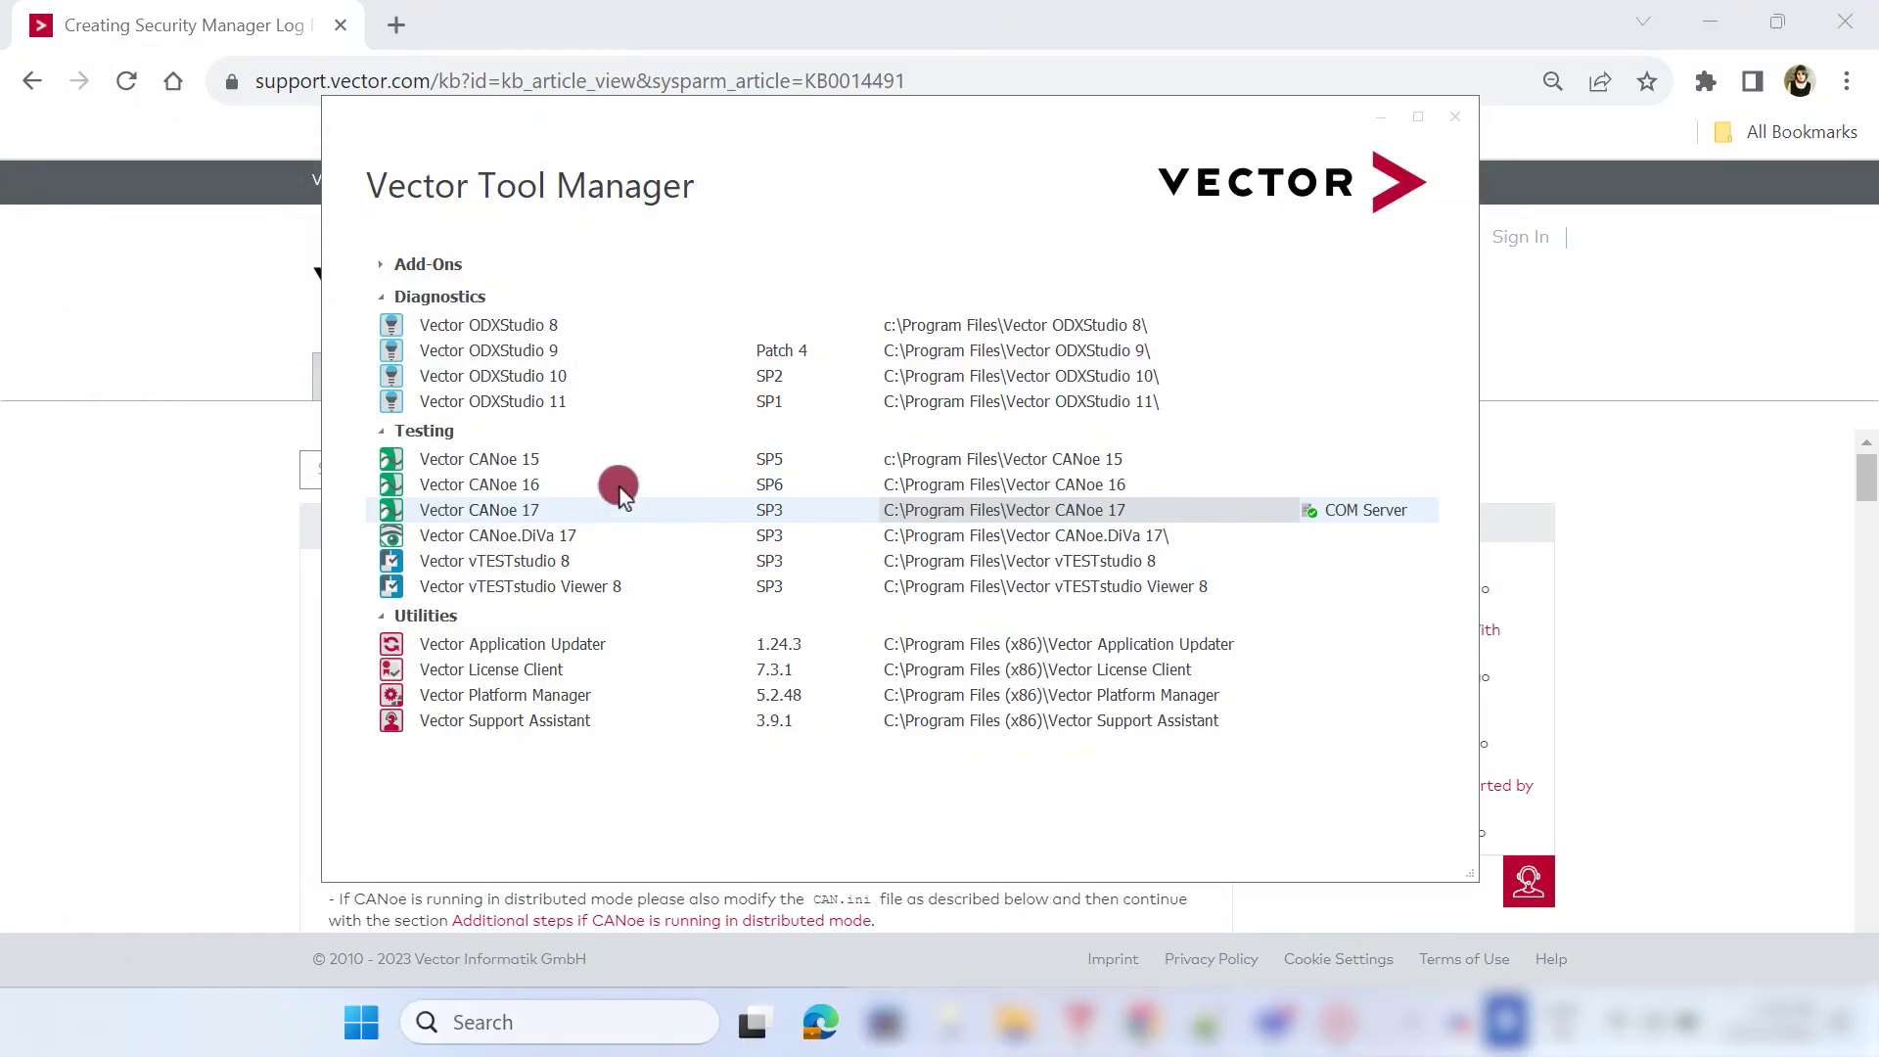
Launch CANoe 17 from Vector Tool Manager, accepting the disclaimer and confirming the licensed options.
{"action": "left_click", "coordinate": [528, 514]}
{"action": "double_click", "coordinate": [528, 510]}
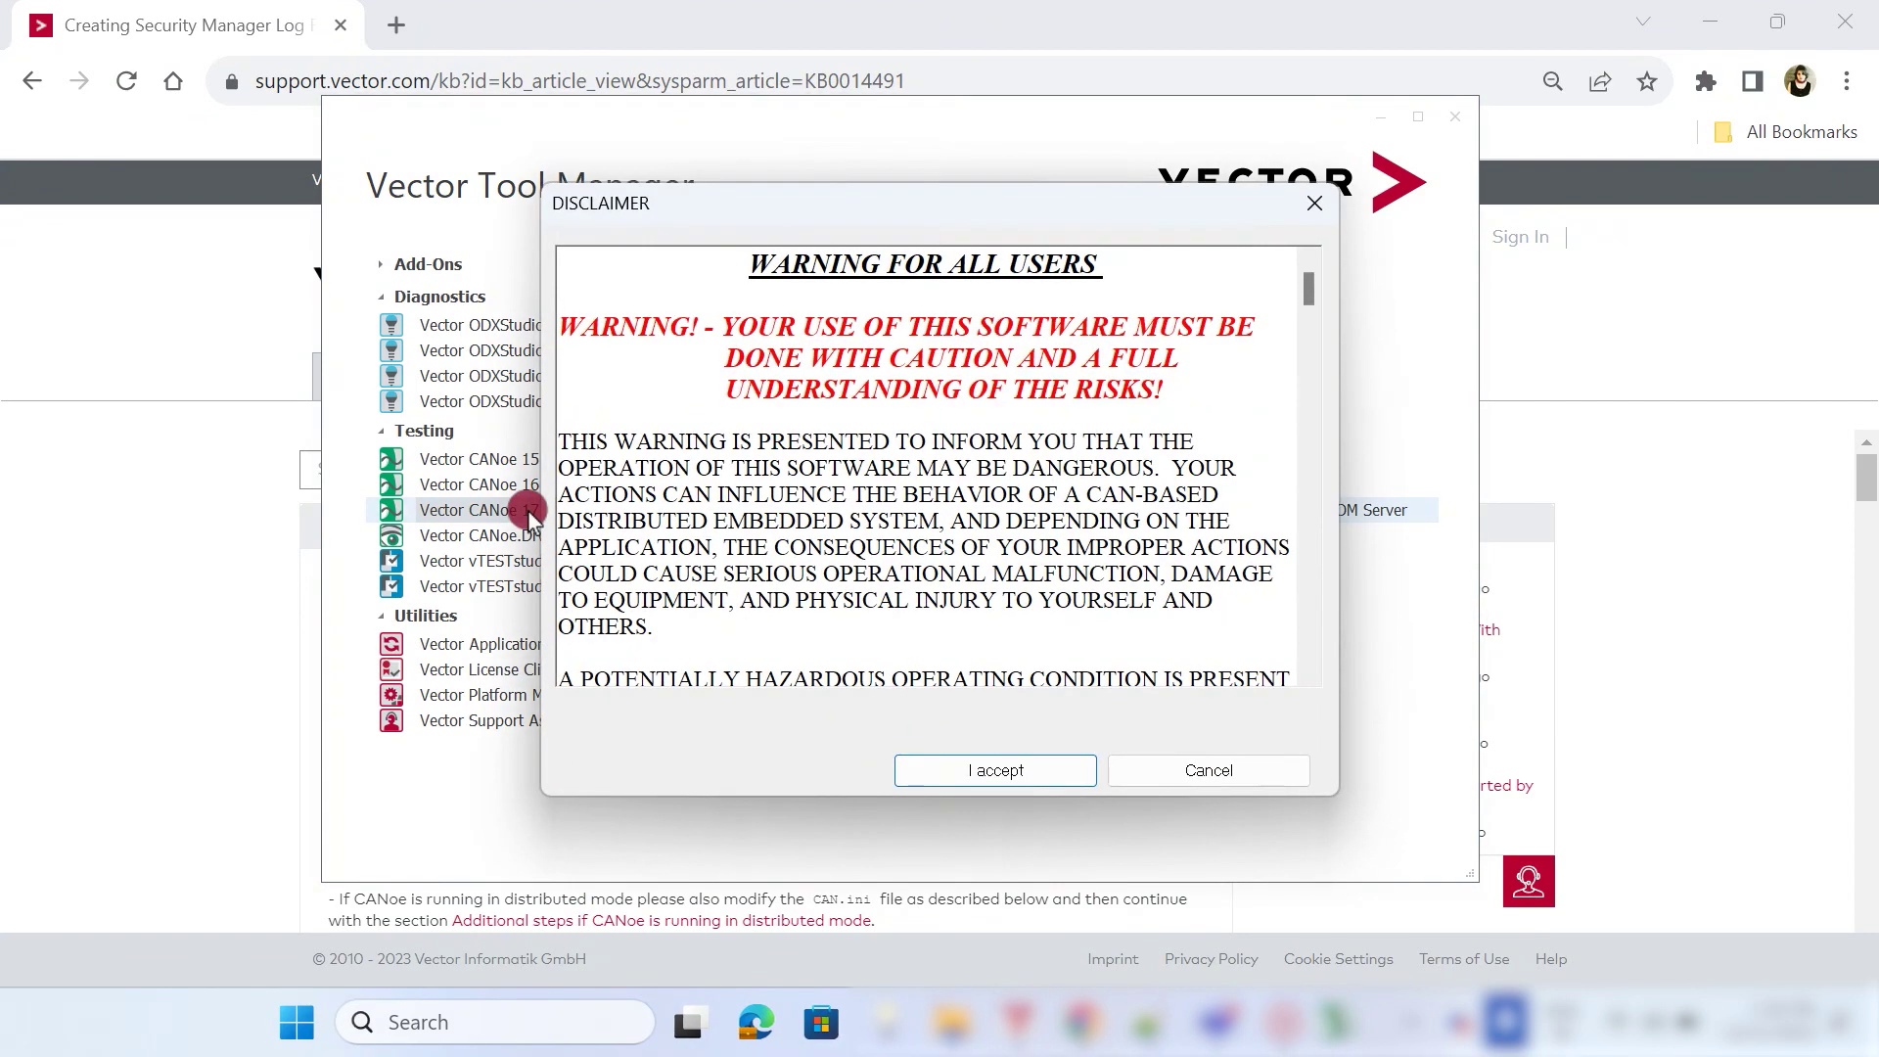
{"action": "left_click", "coordinate": [978, 769]}
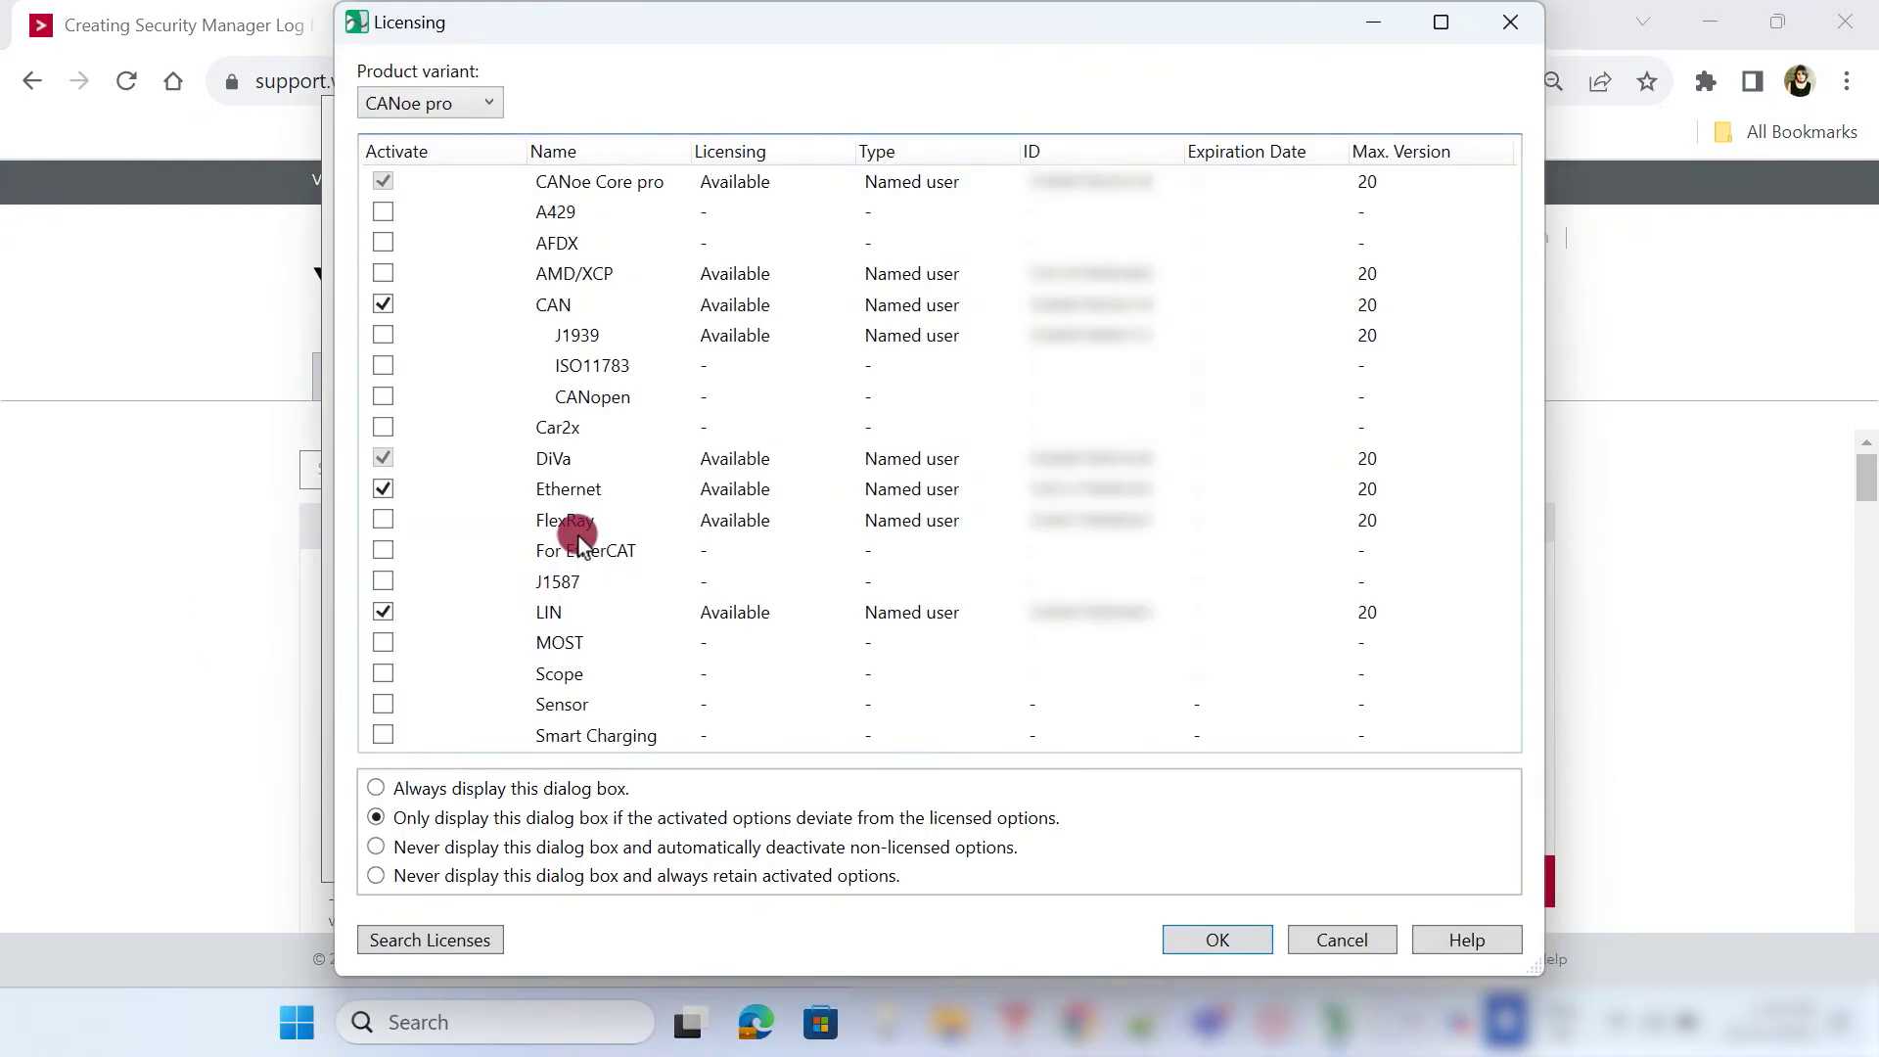
{"action": "left_click", "coordinate": [1212, 942]}
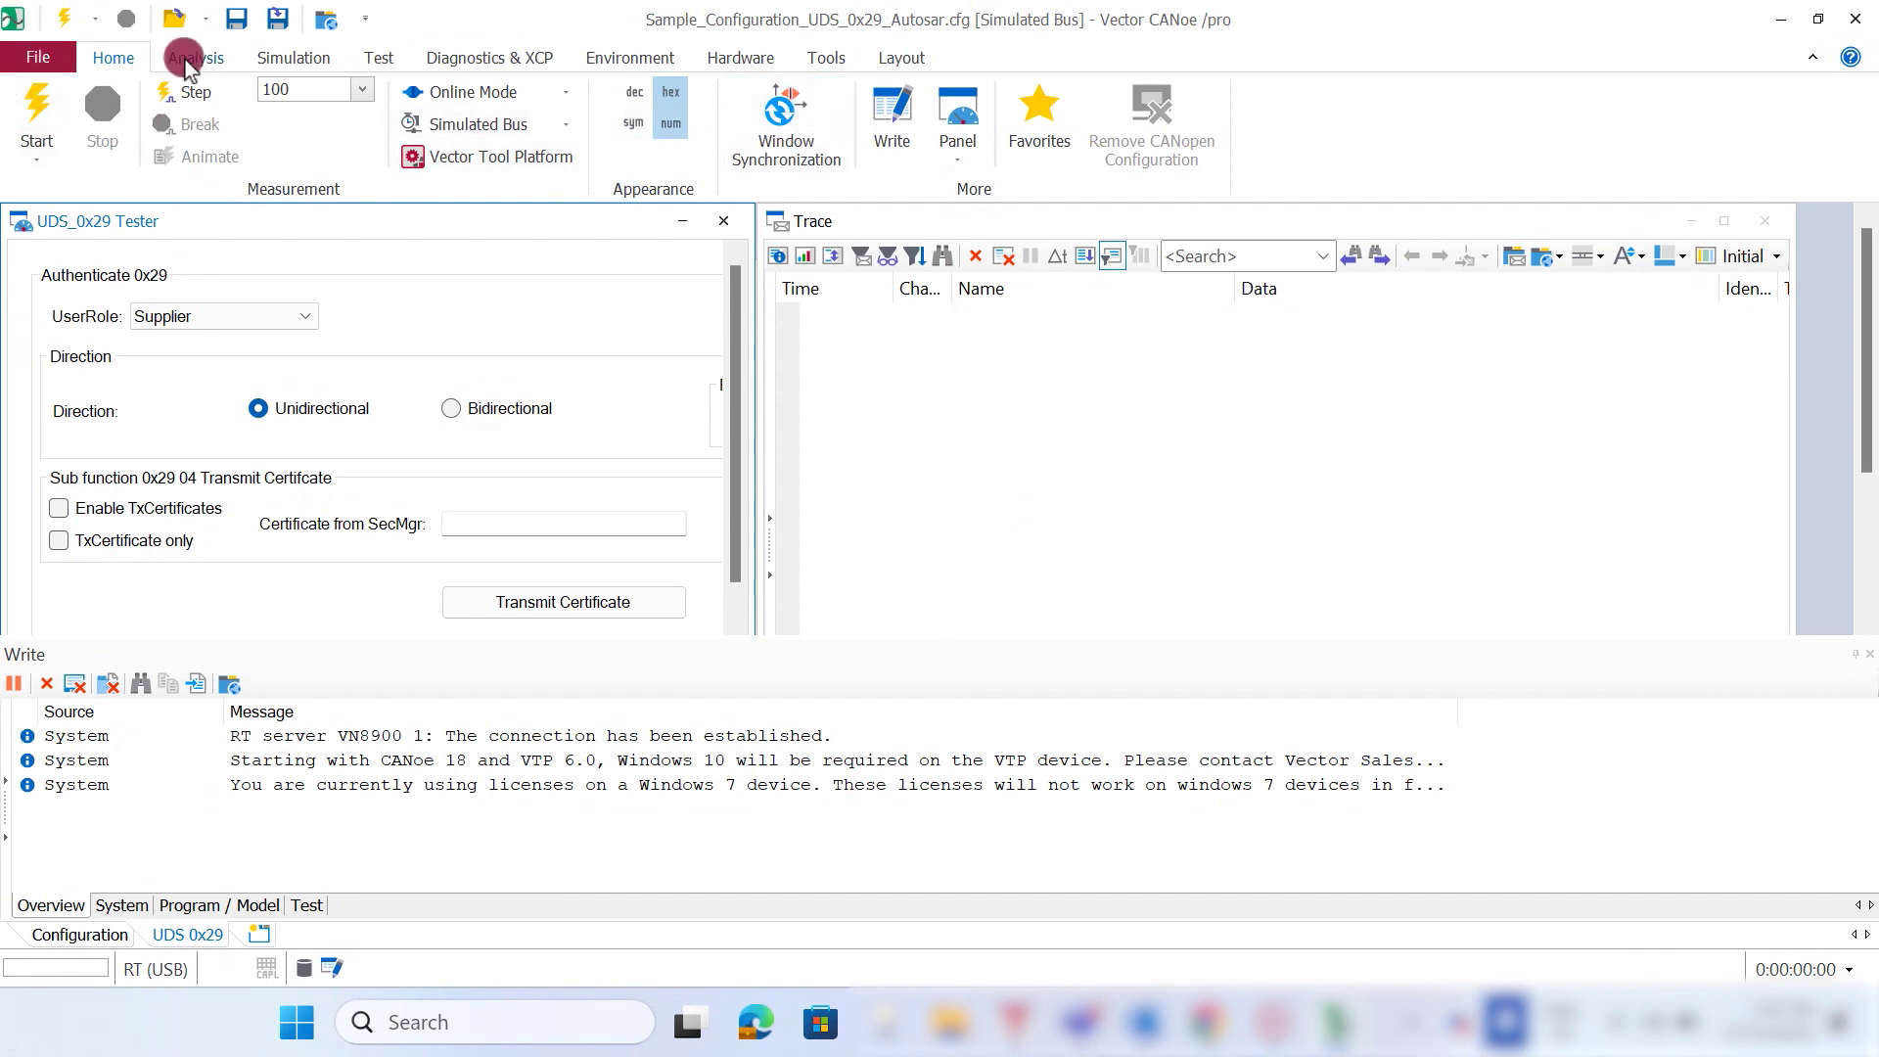
In the Vector Tool Platform's CANoe/CANalyzer execution environment, update both the 32-bit and 64-bit RT kernels on the VN8914 to the current version.
{"action": "left_click", "coordinate": [445, 166]}
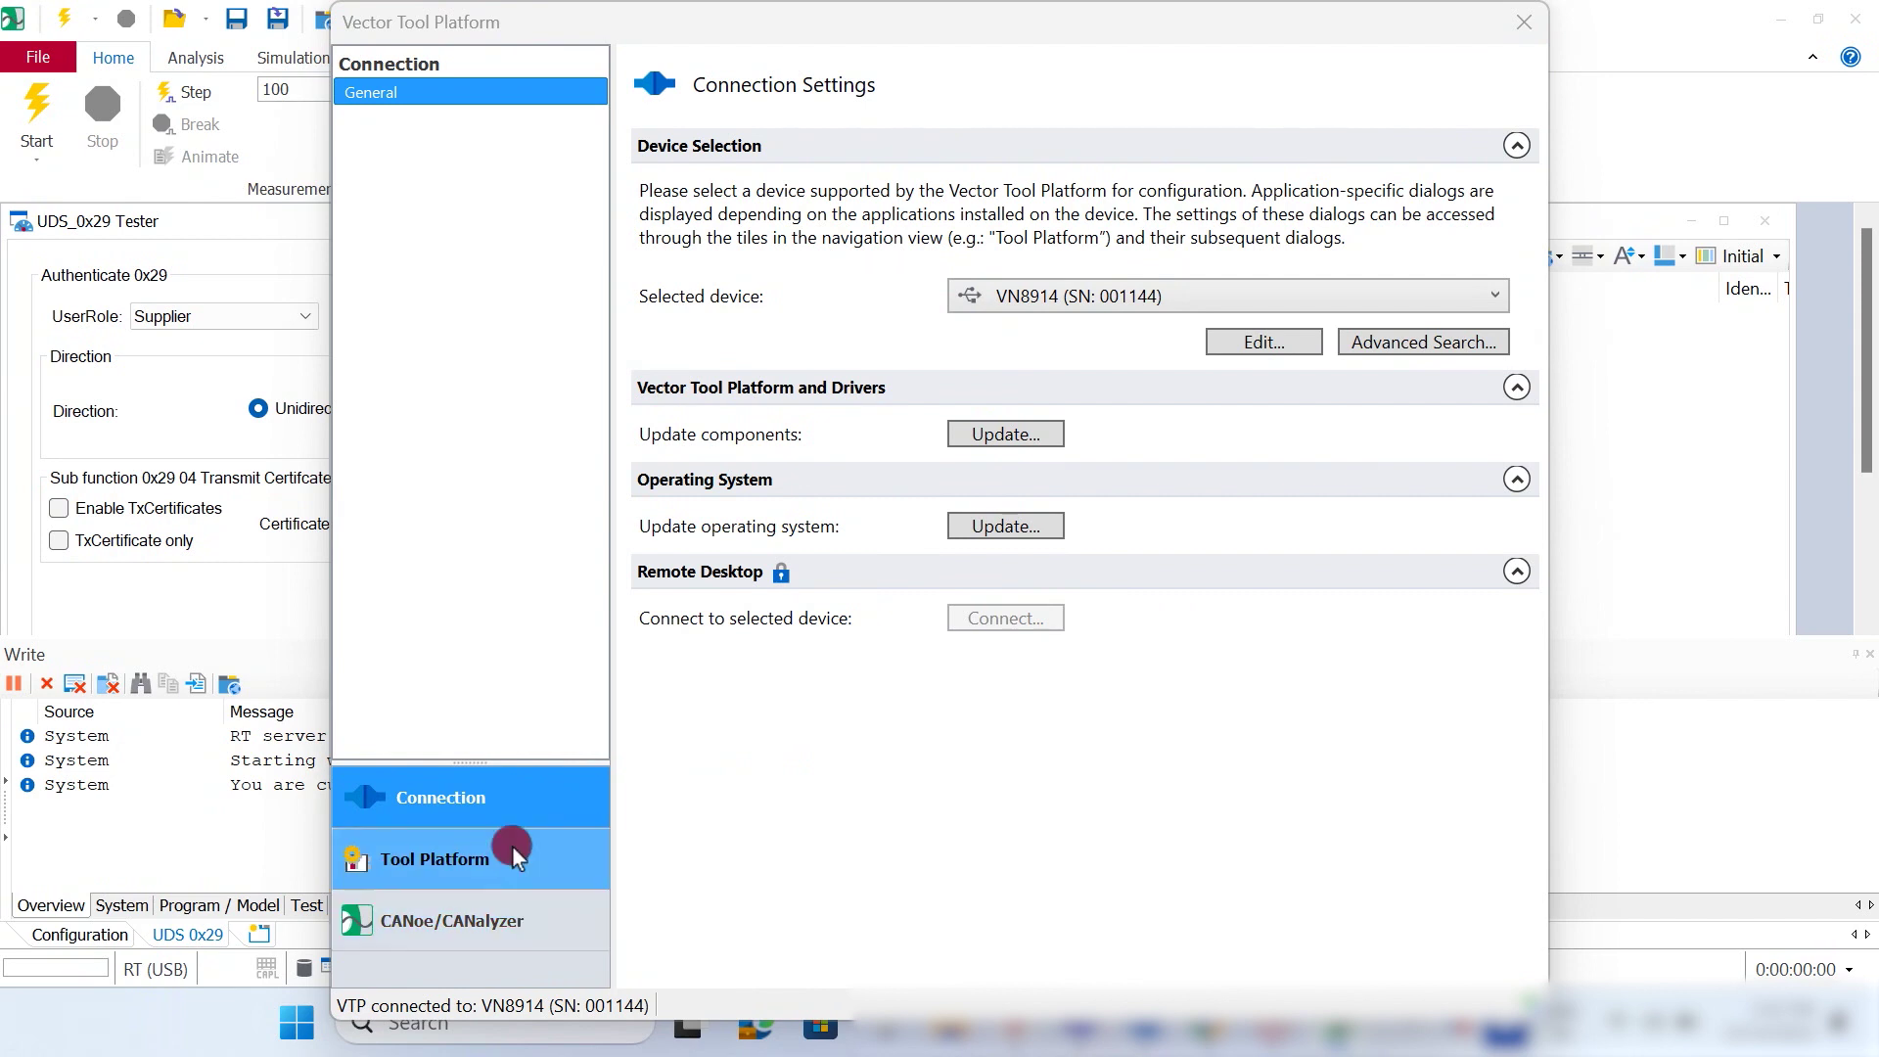
{"action": "left_click", "coordinate": [524, 934]}
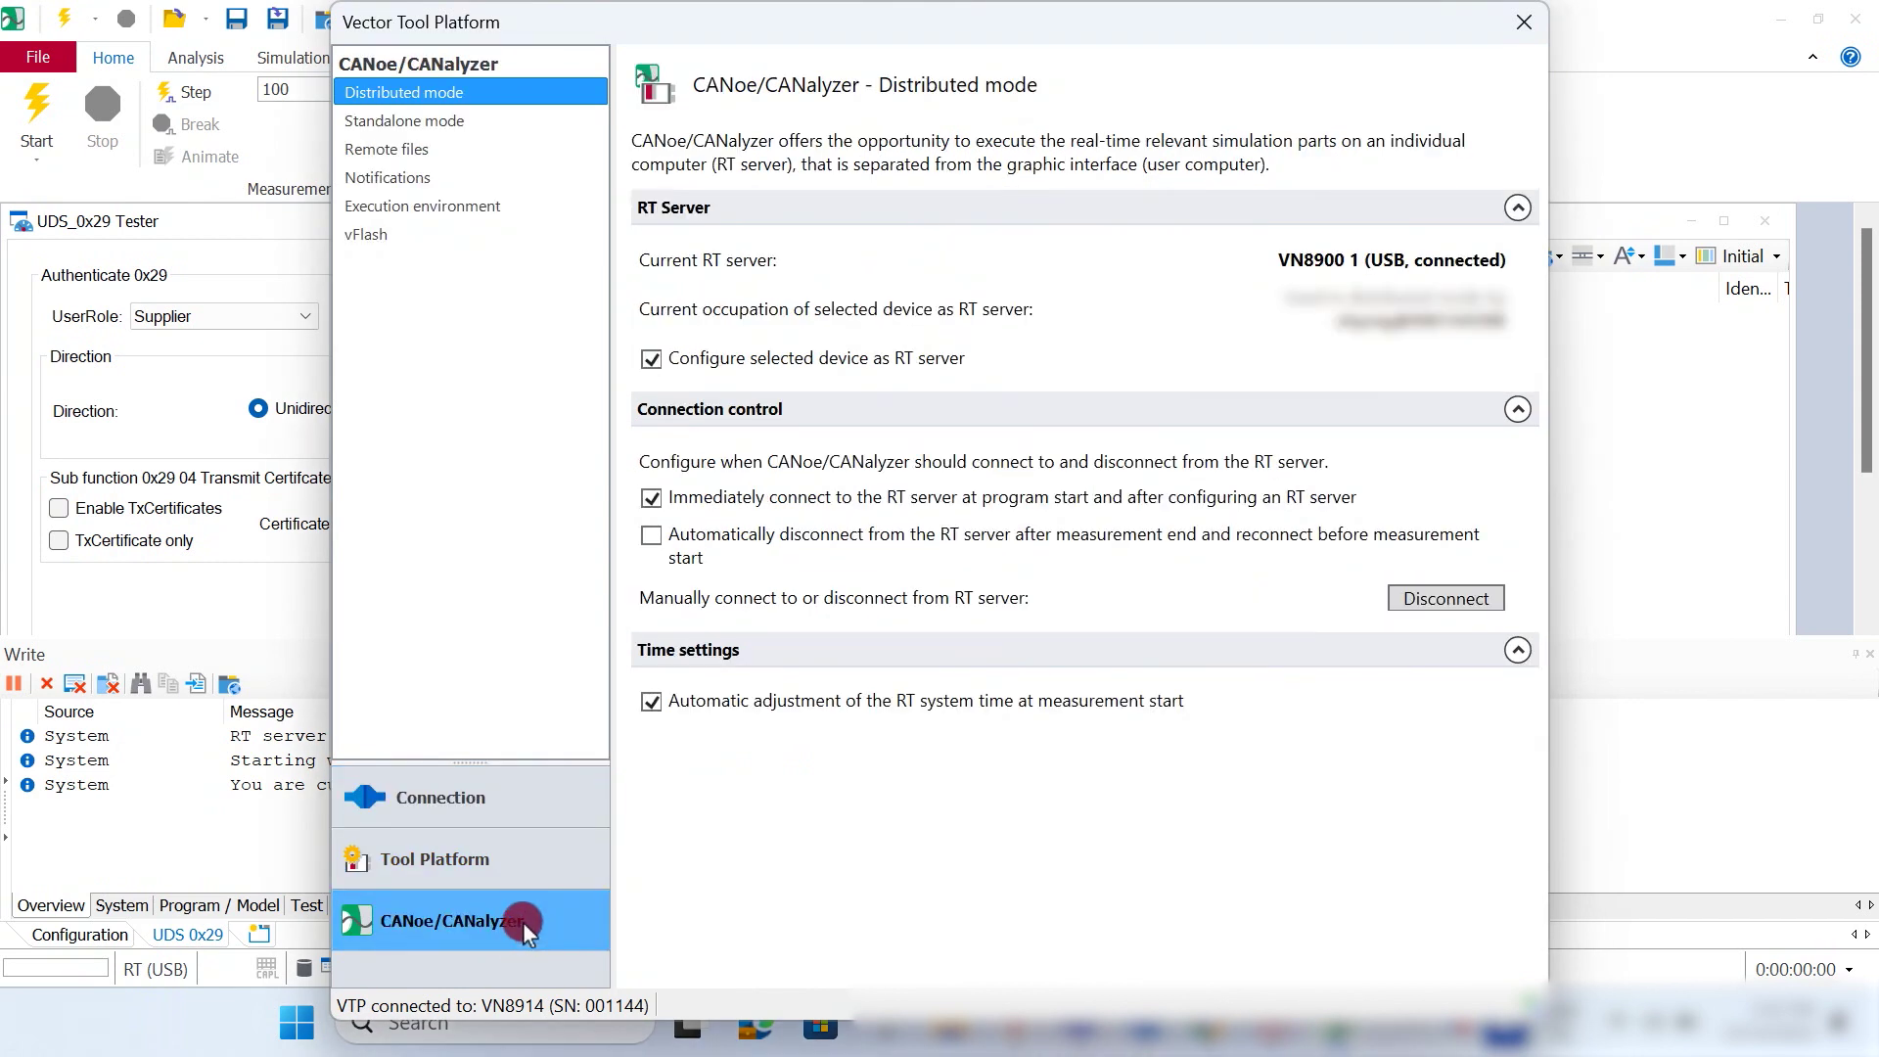
{"action": "left_click", "coordinate": [568, 217]}
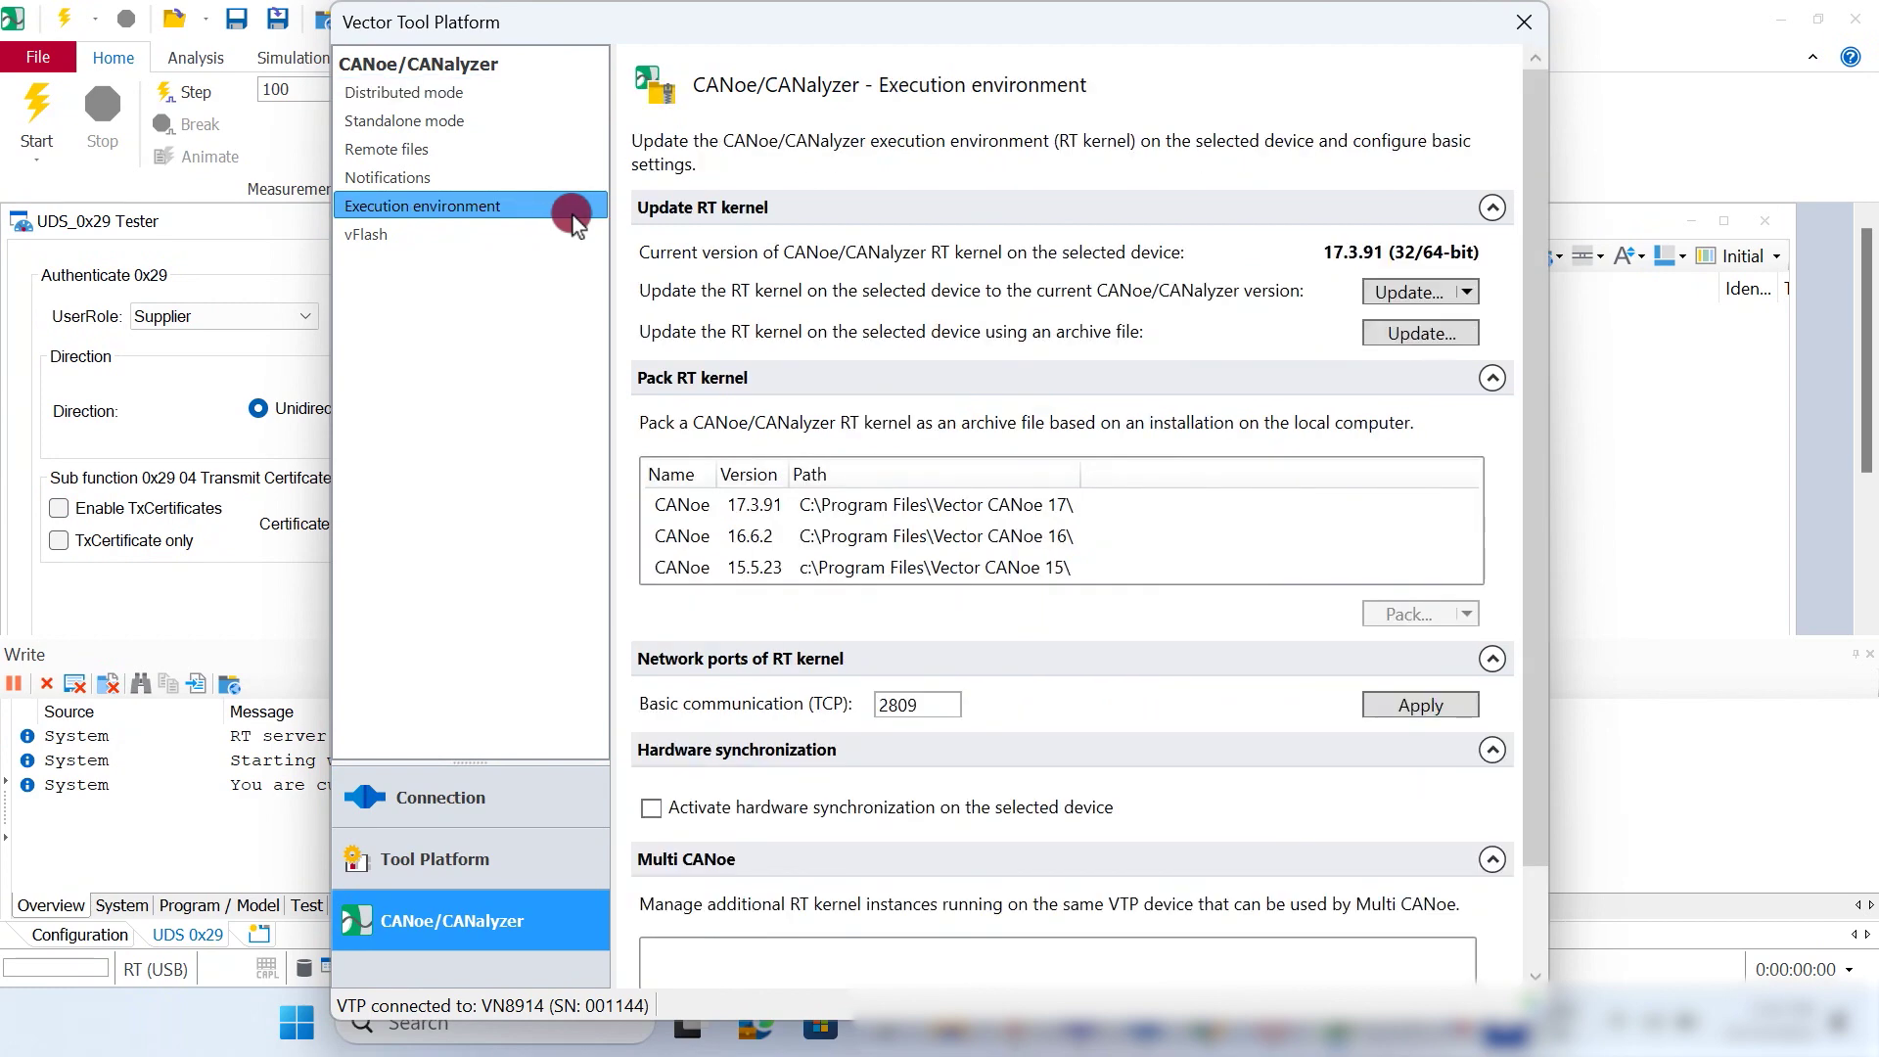
{"action": "left_click", "coordinate": [1467, 292]}
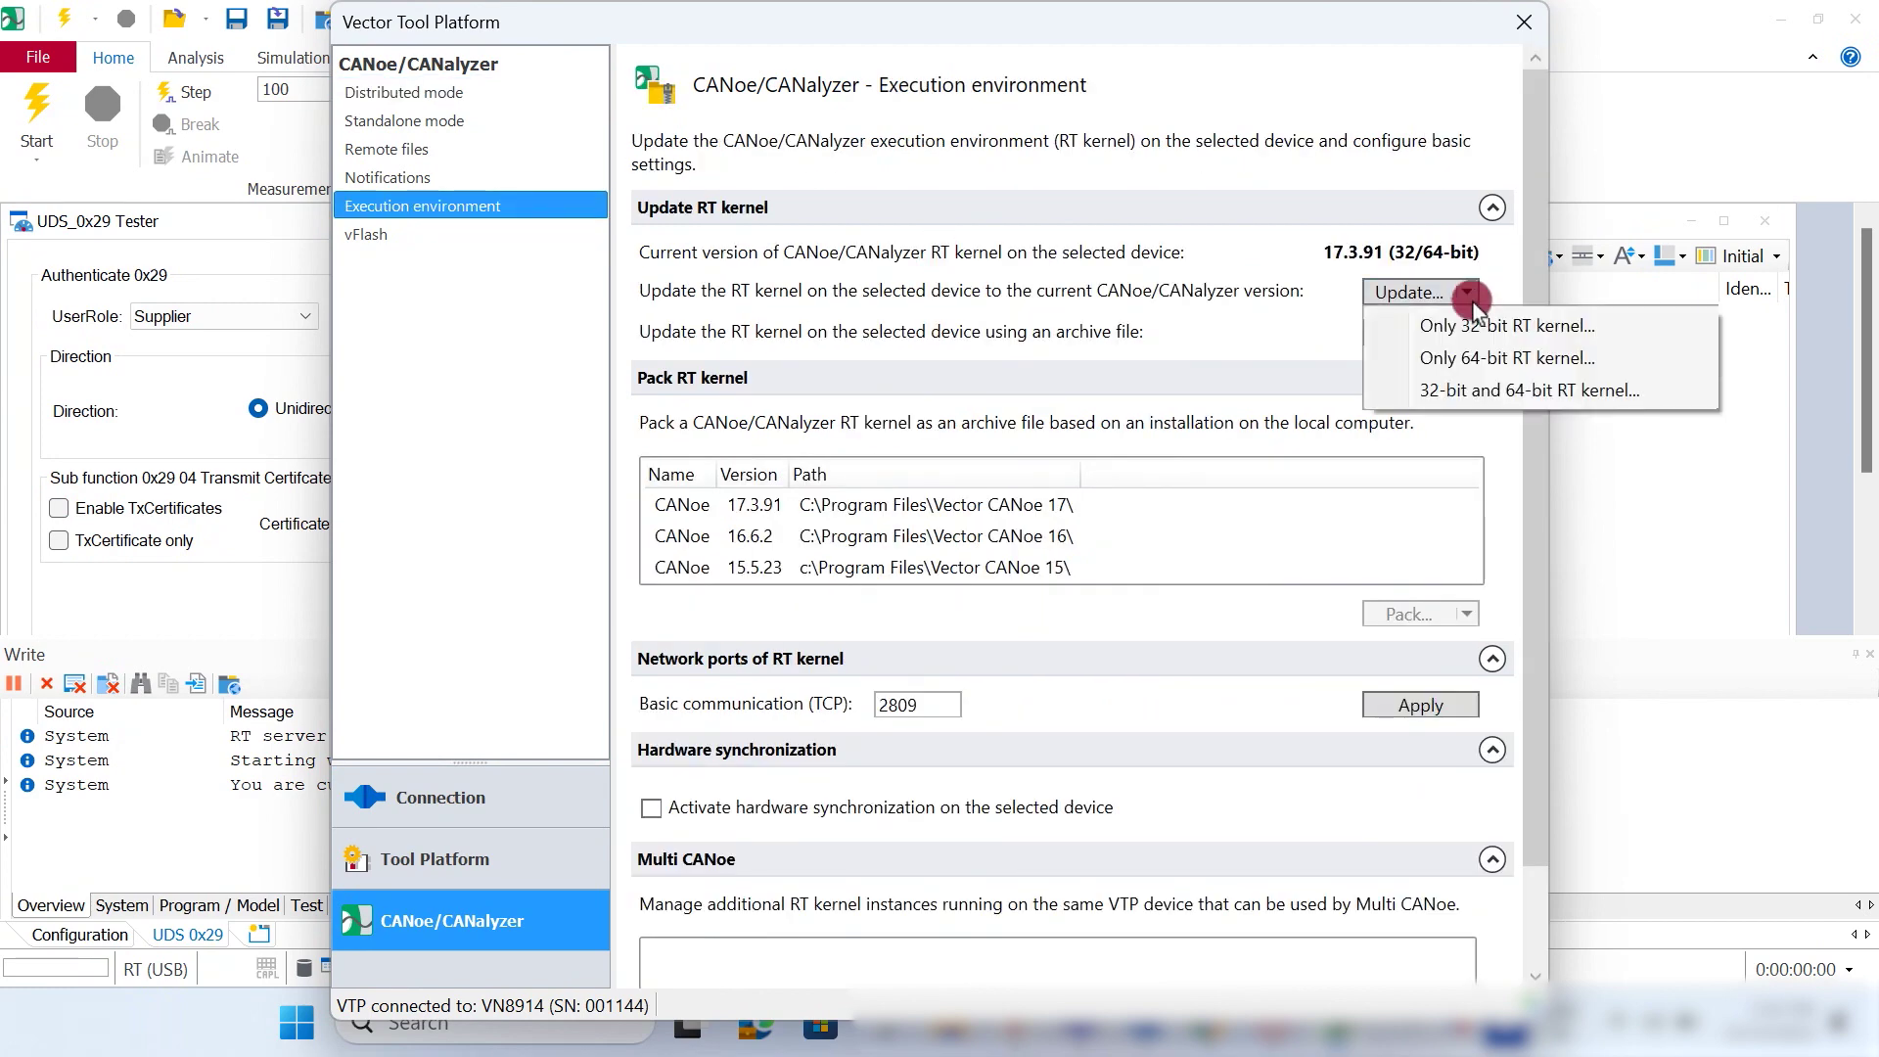
{"action": "left_click", "coordinate": [1462, 396]}
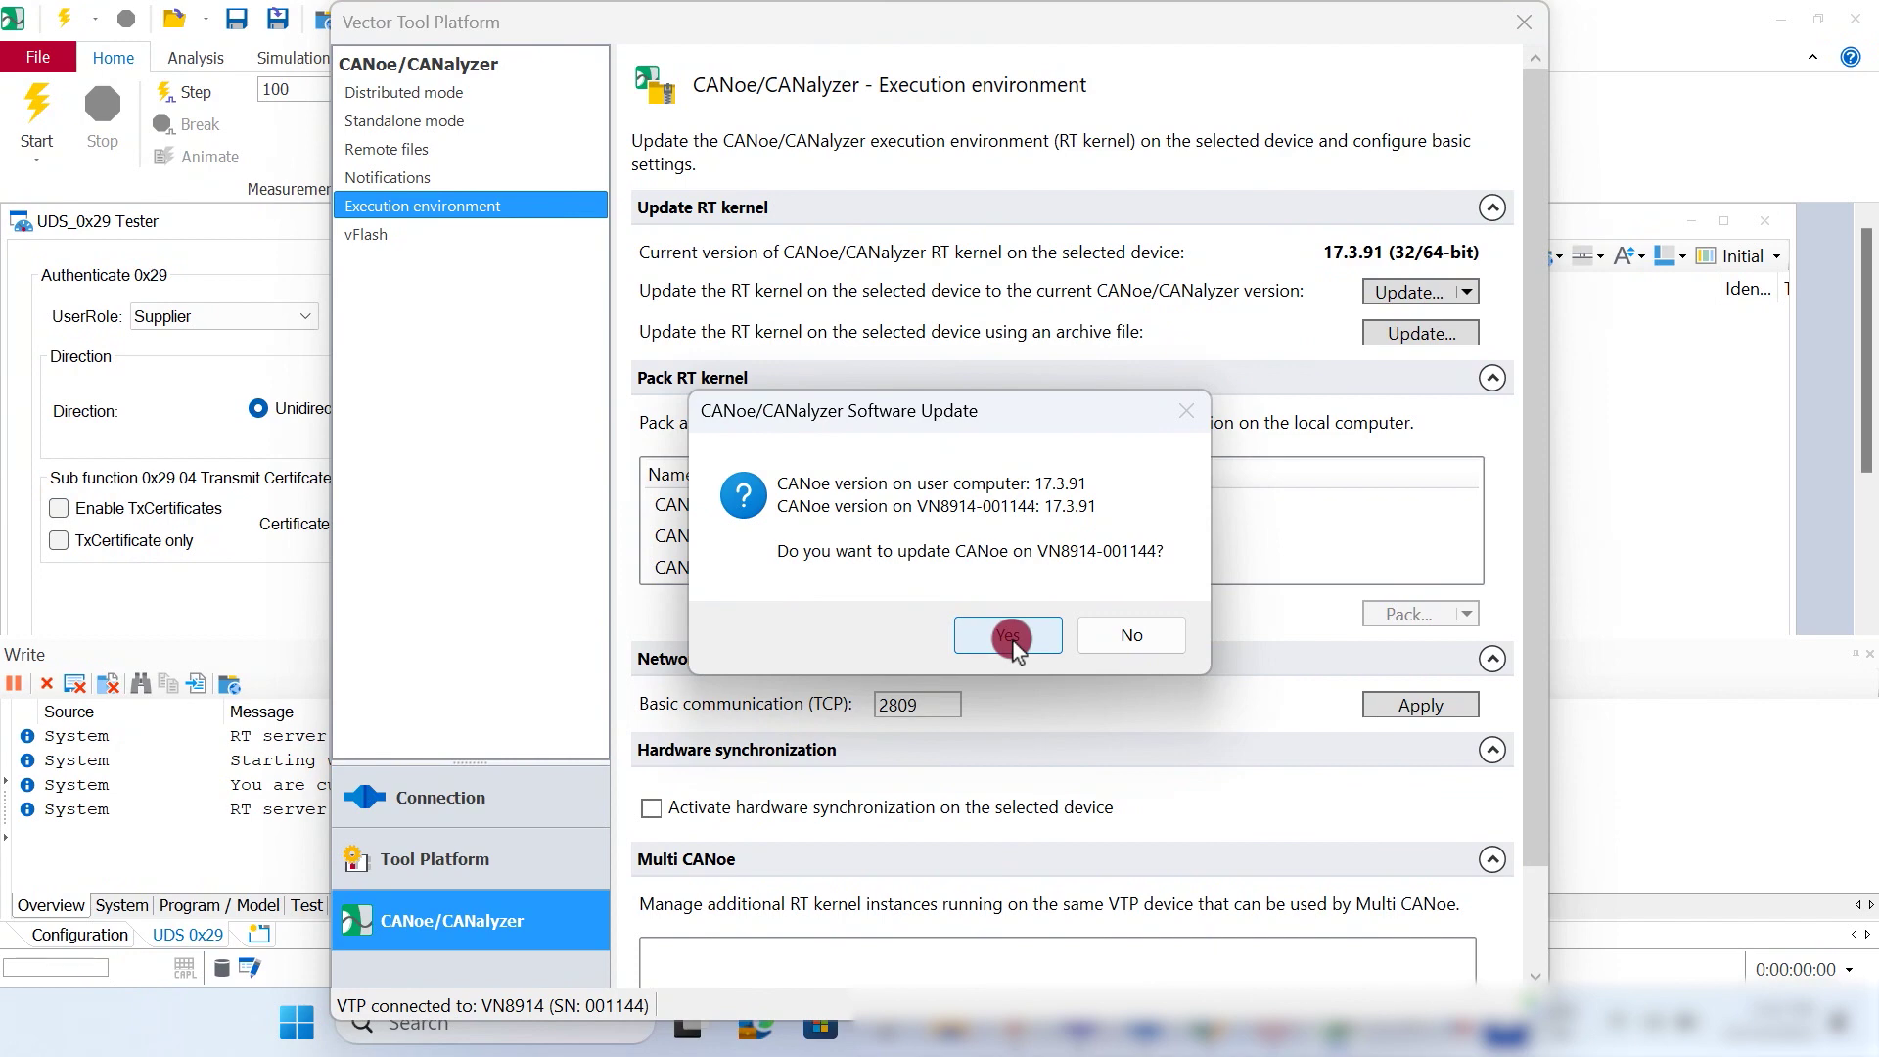
{"action": "left_click", "coordinate": [1008, 636]}
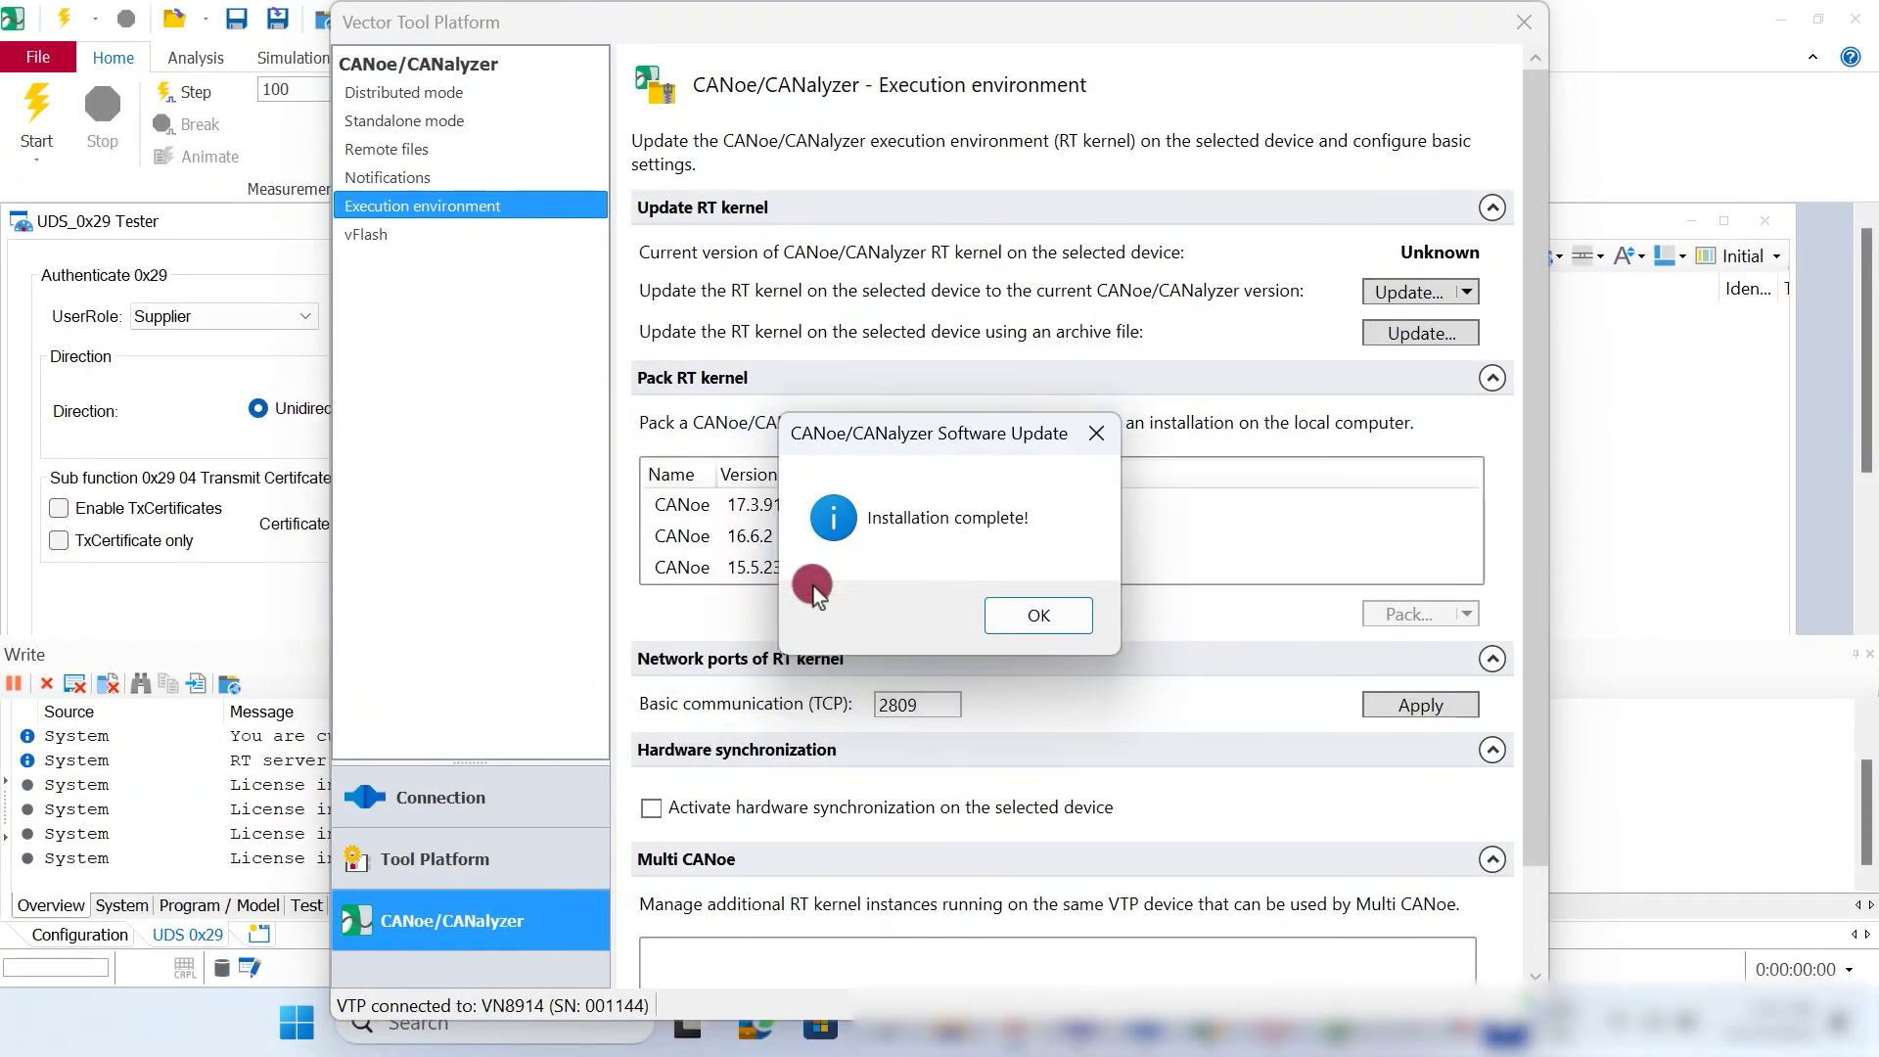
{"action": "left_click", "coordinate": [1067, 616]}
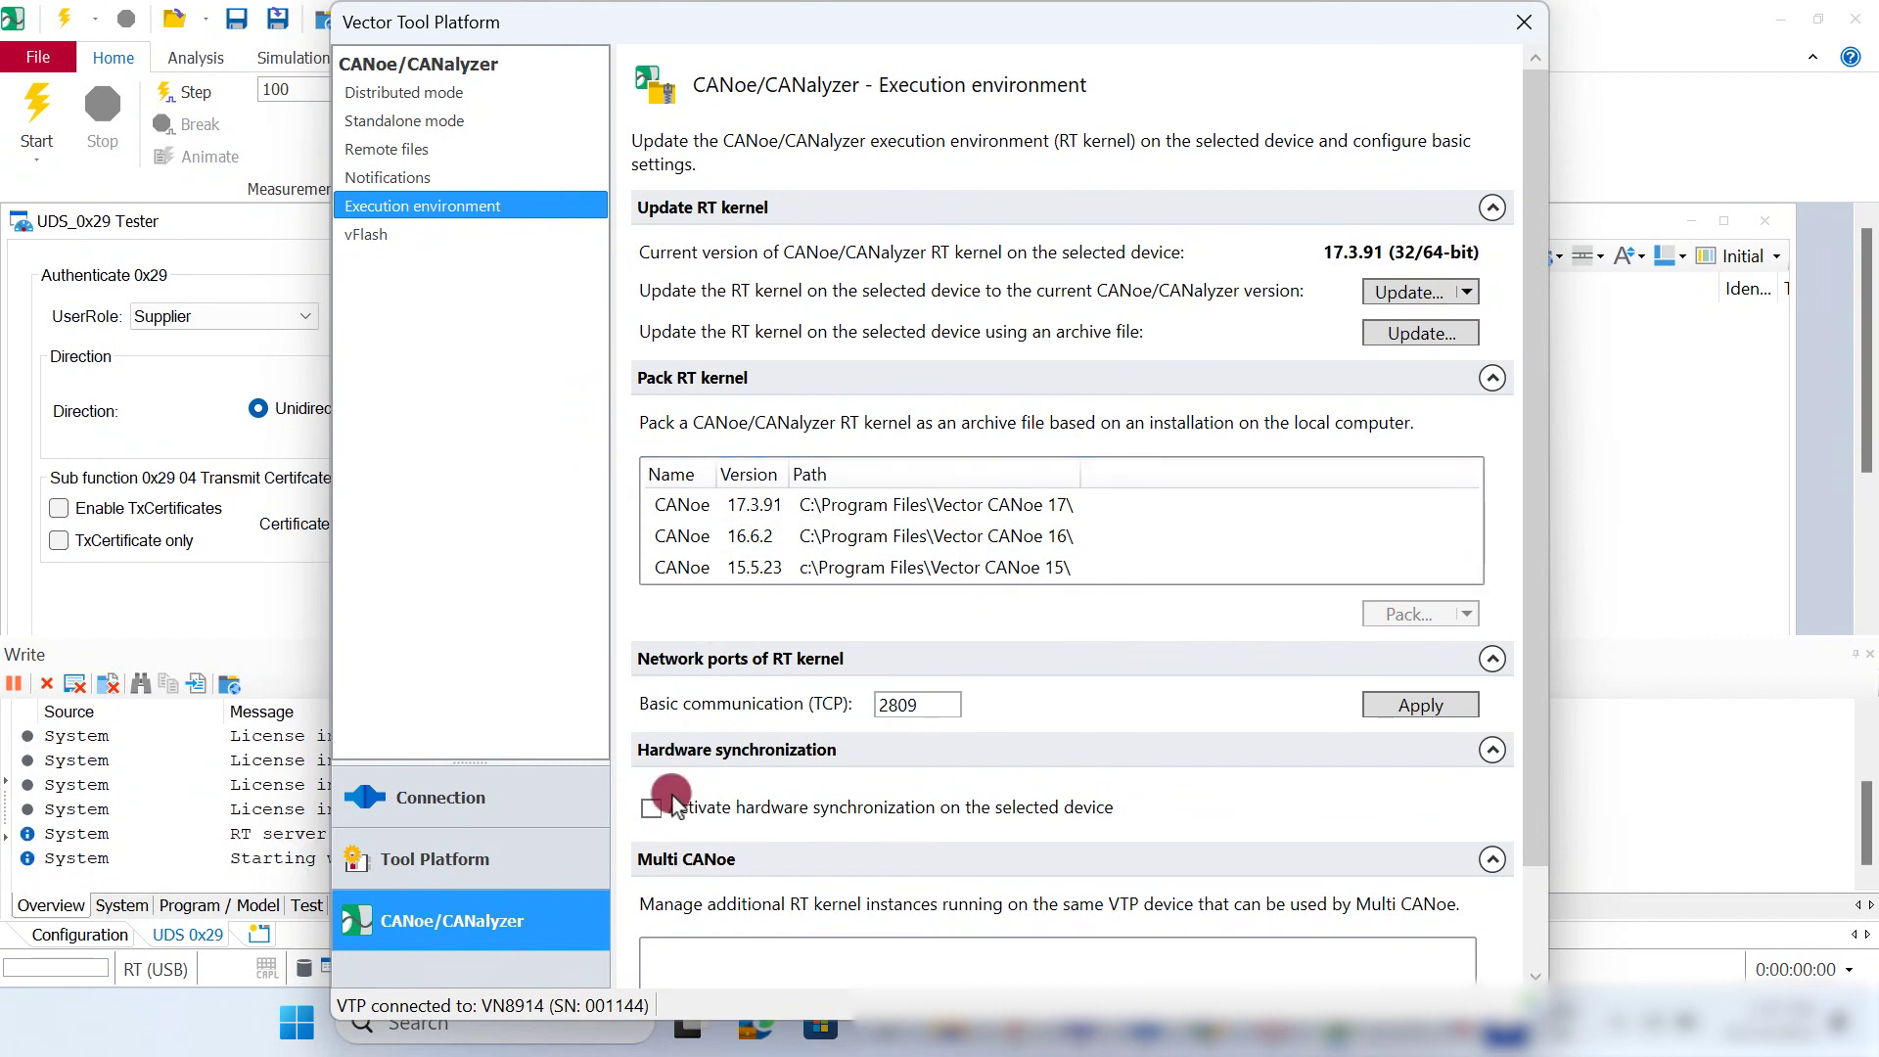
Start adding a file to User Files on the remote device, and create and open a folder named Dummy in UDS 0x29.
{"action": "left_click", "coordinate": [479, 150]}
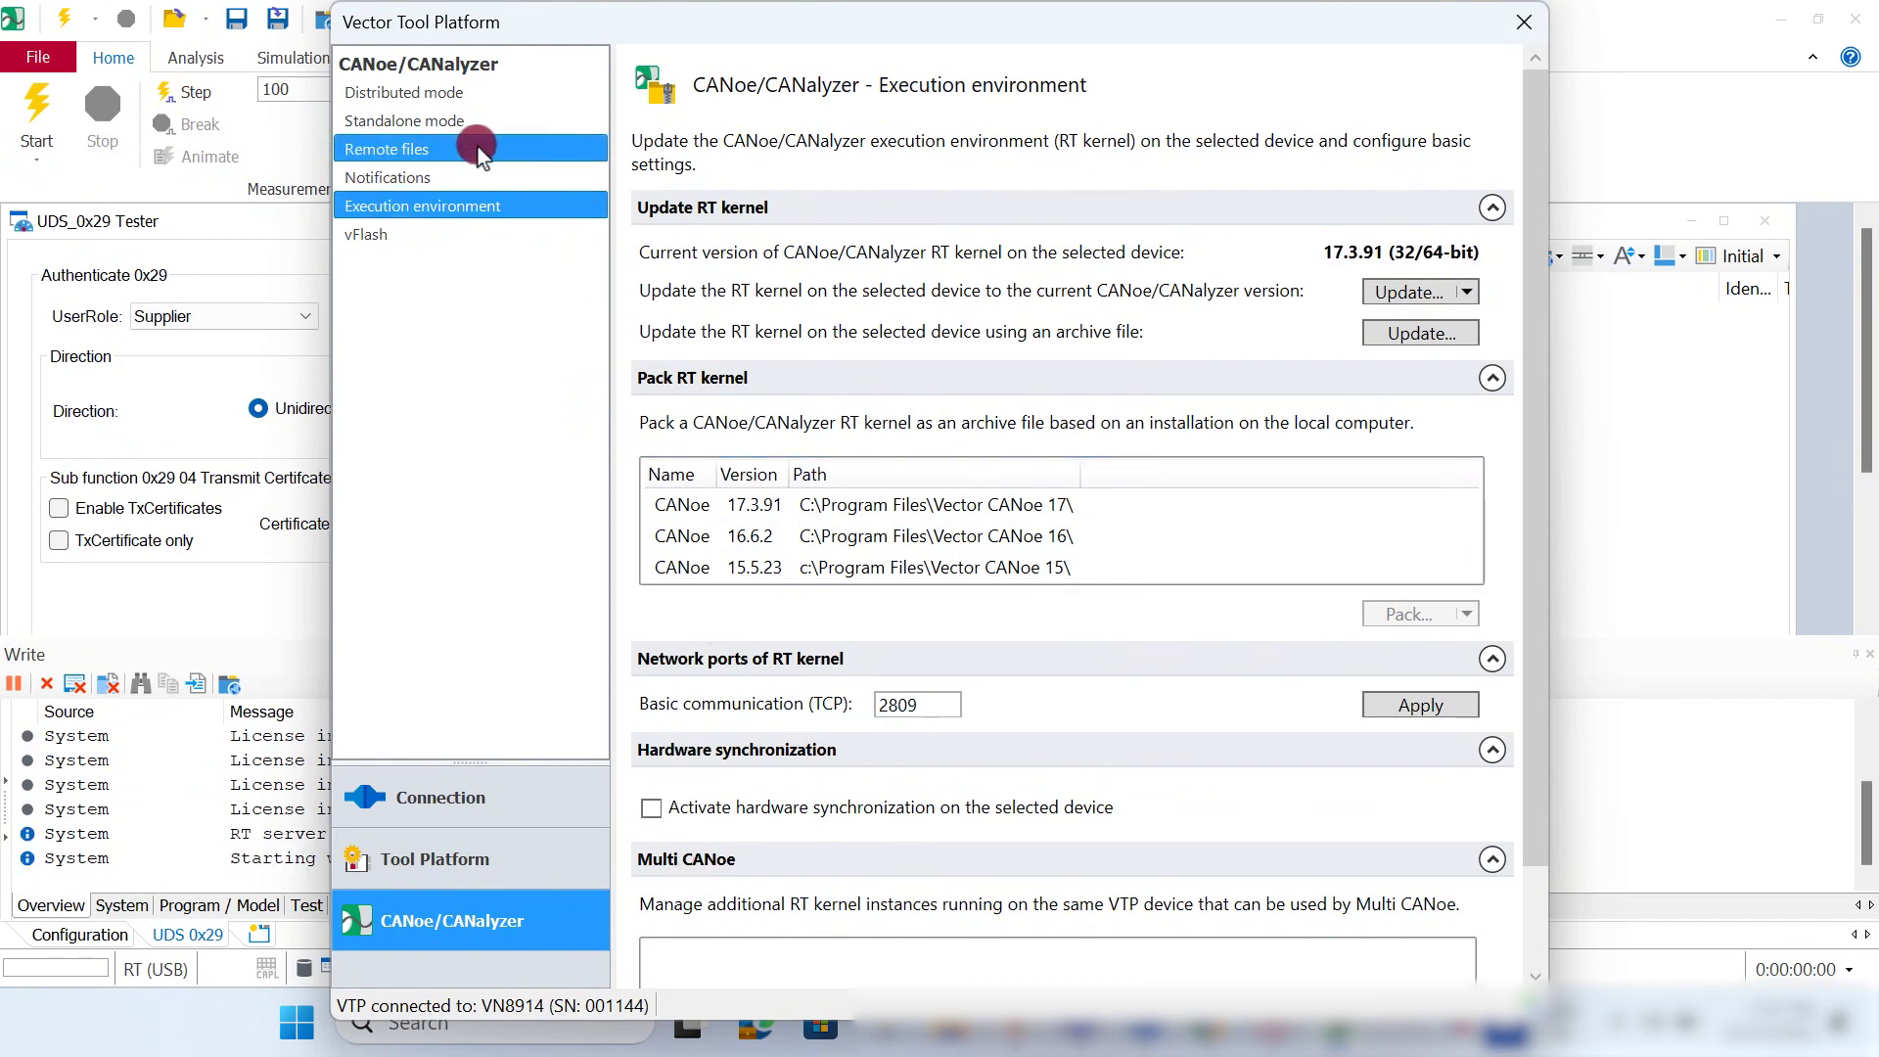
{"action": "left_click", "coordinate": [701, 330]}
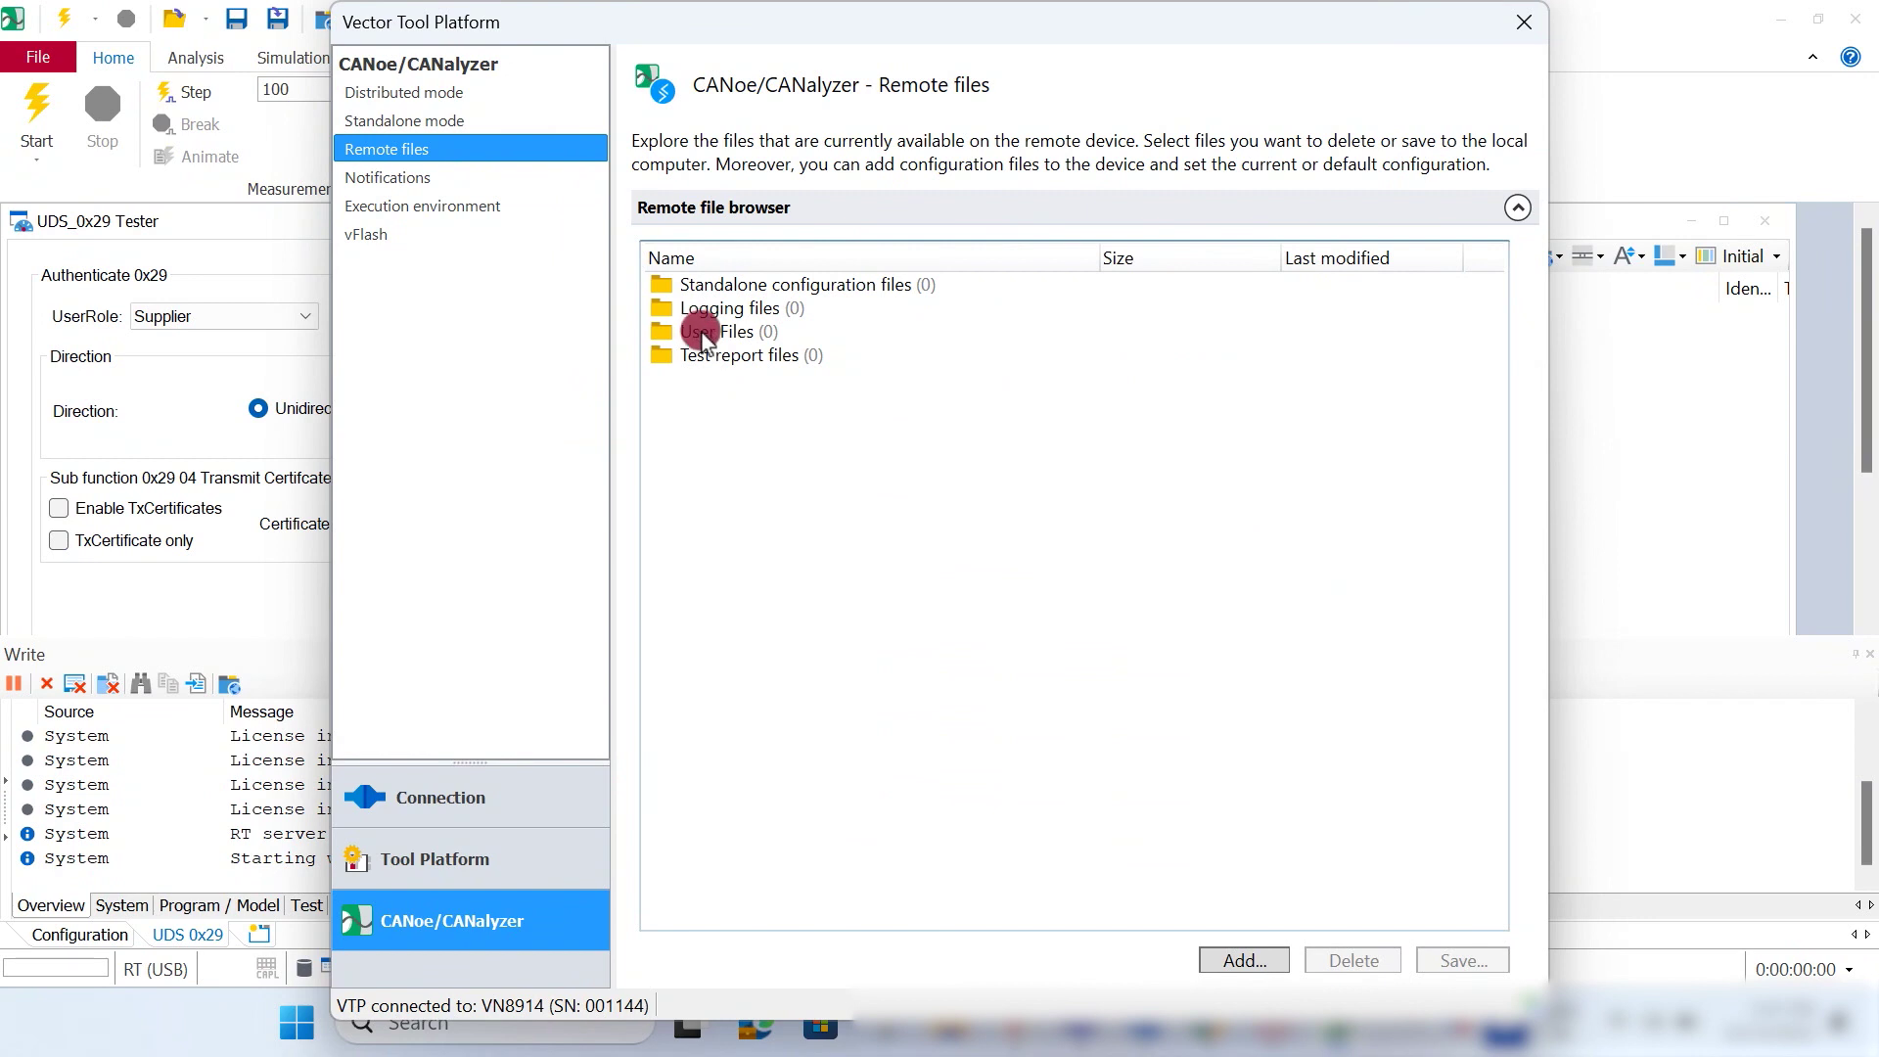
{"action": "right_click", "coordinate": [703, 336]}
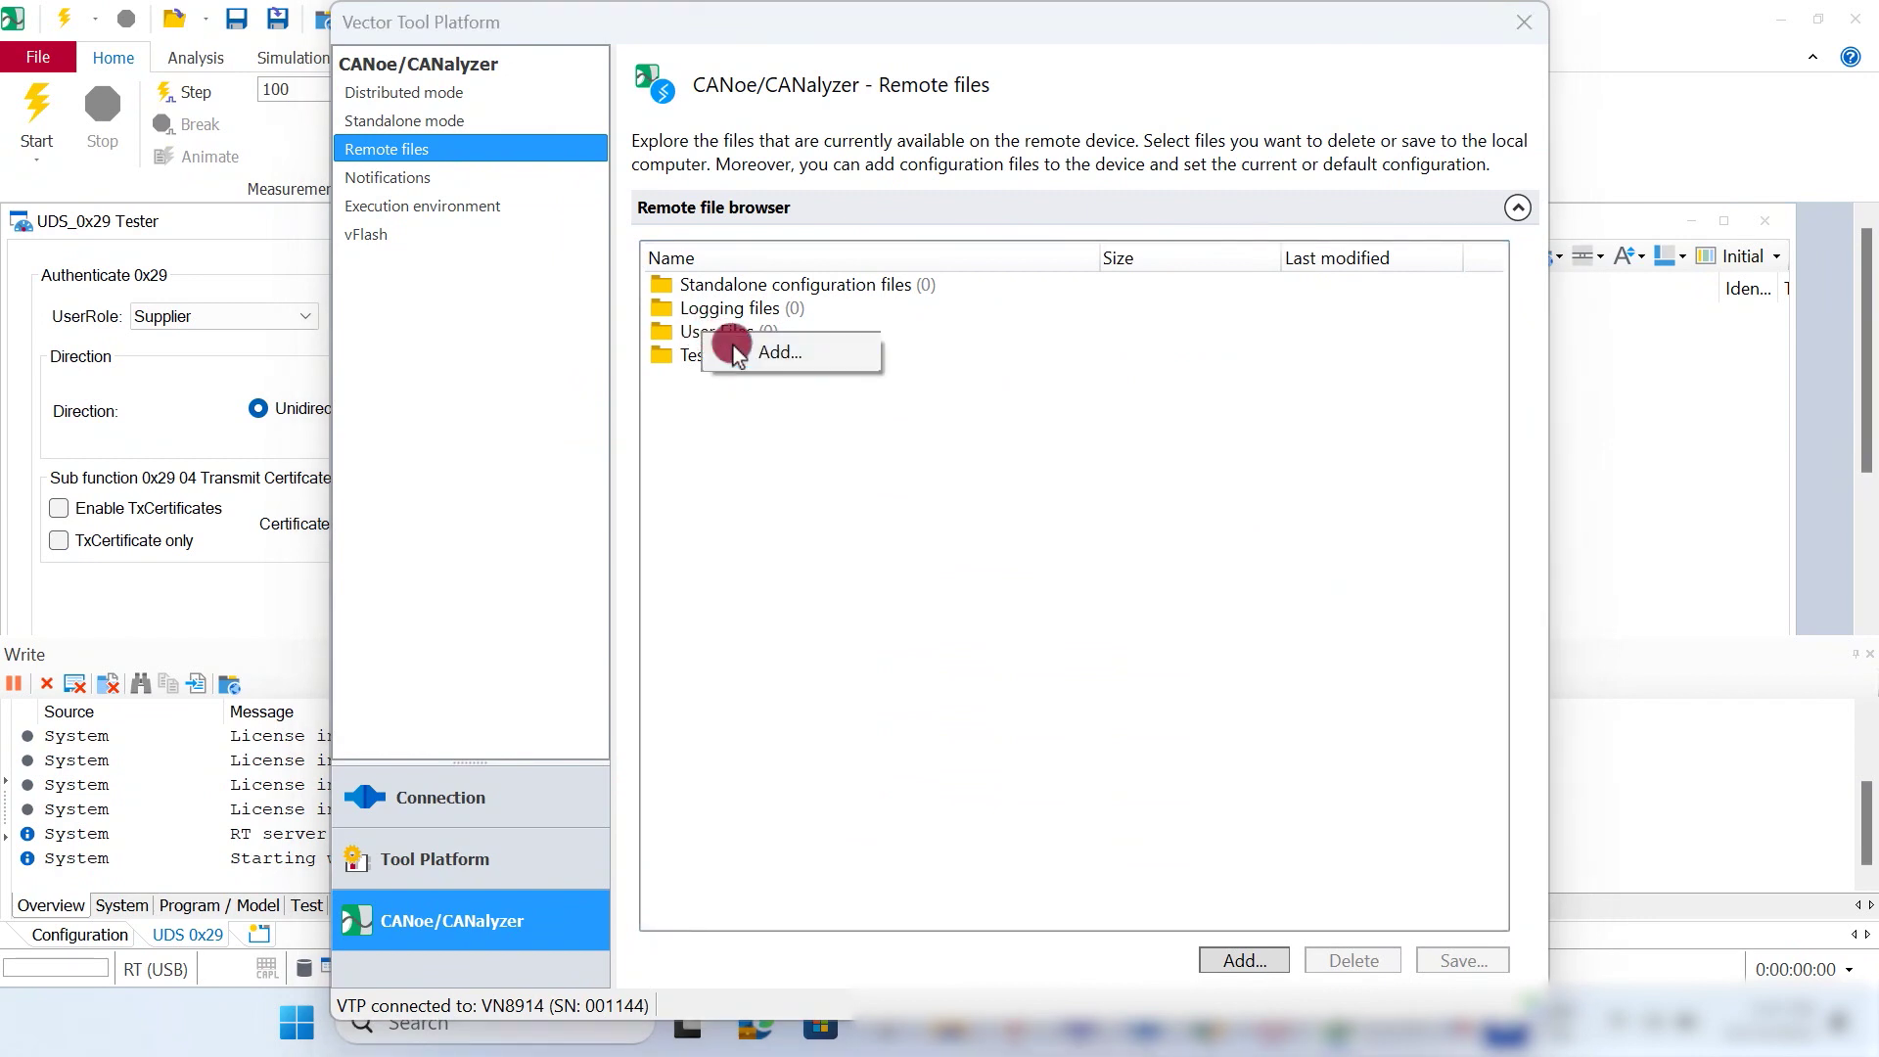
{"action": "left_click", "coordinate": [773, 352]}
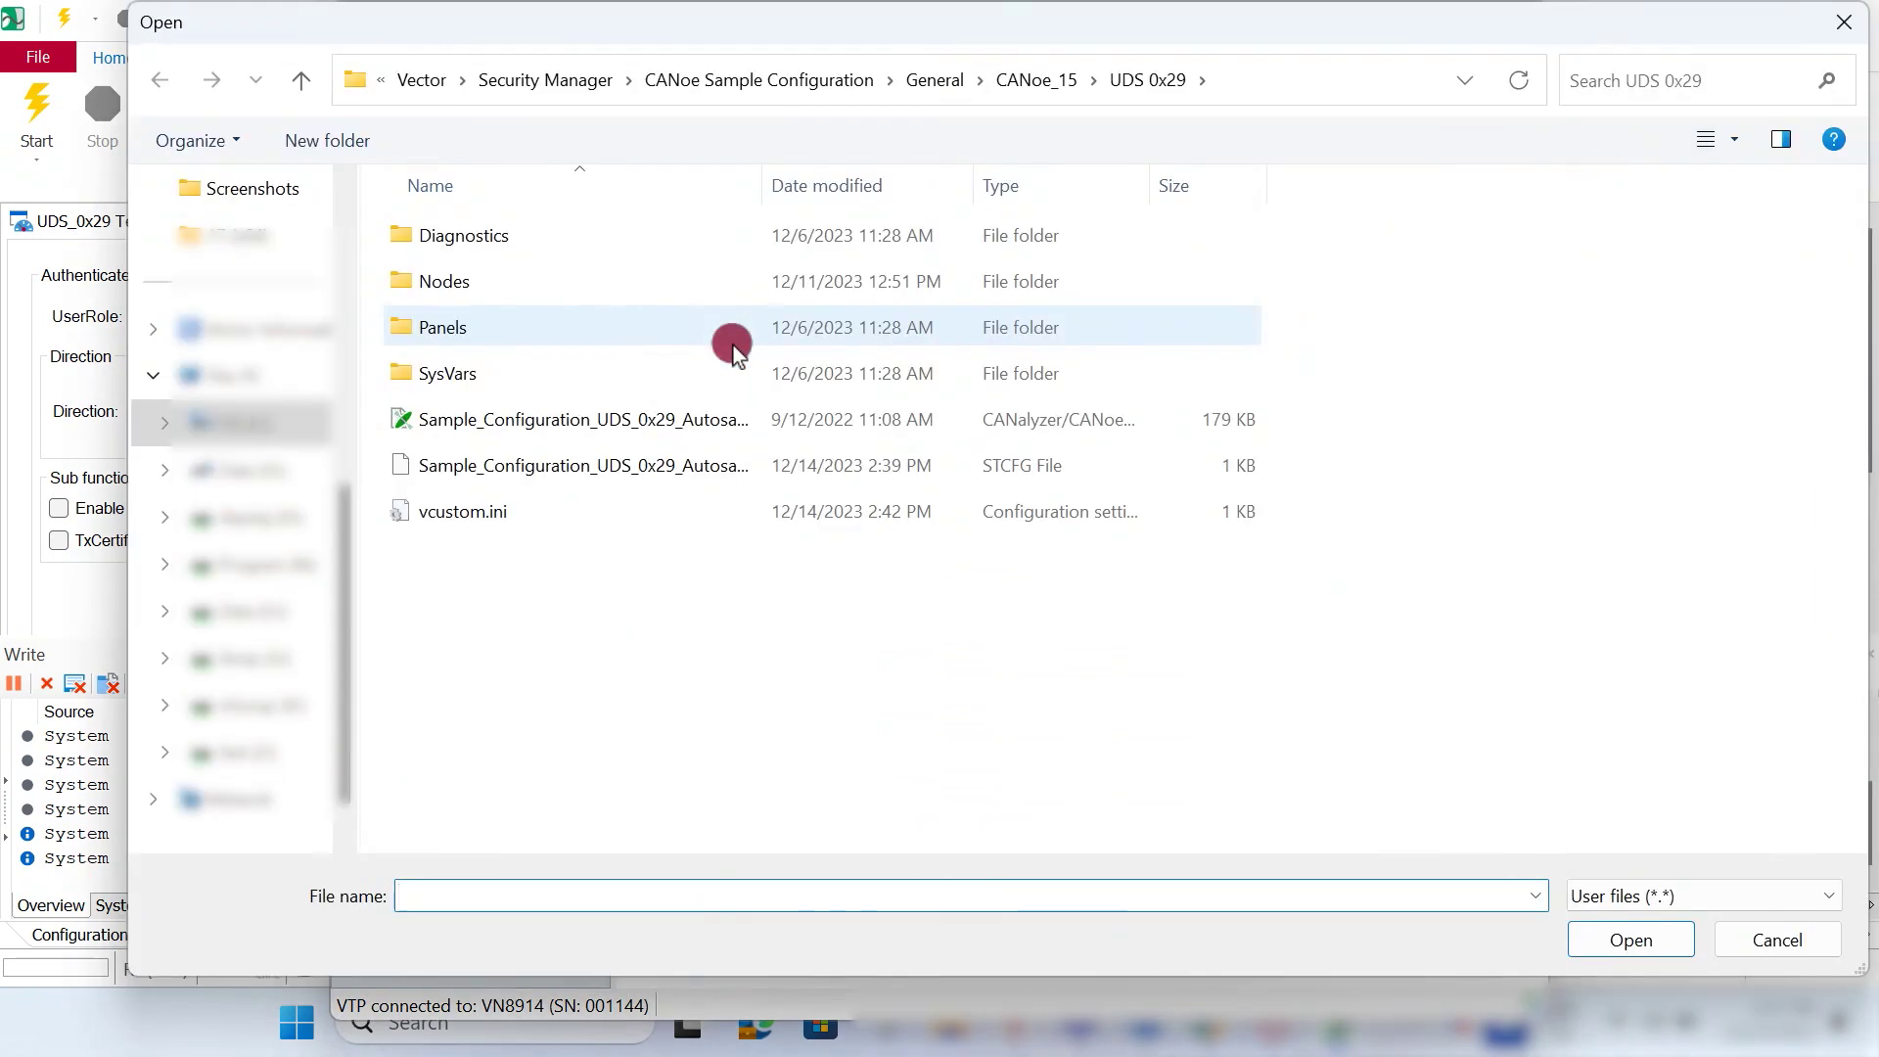
{"action": "left_click", "coordinate": [362, 147]}
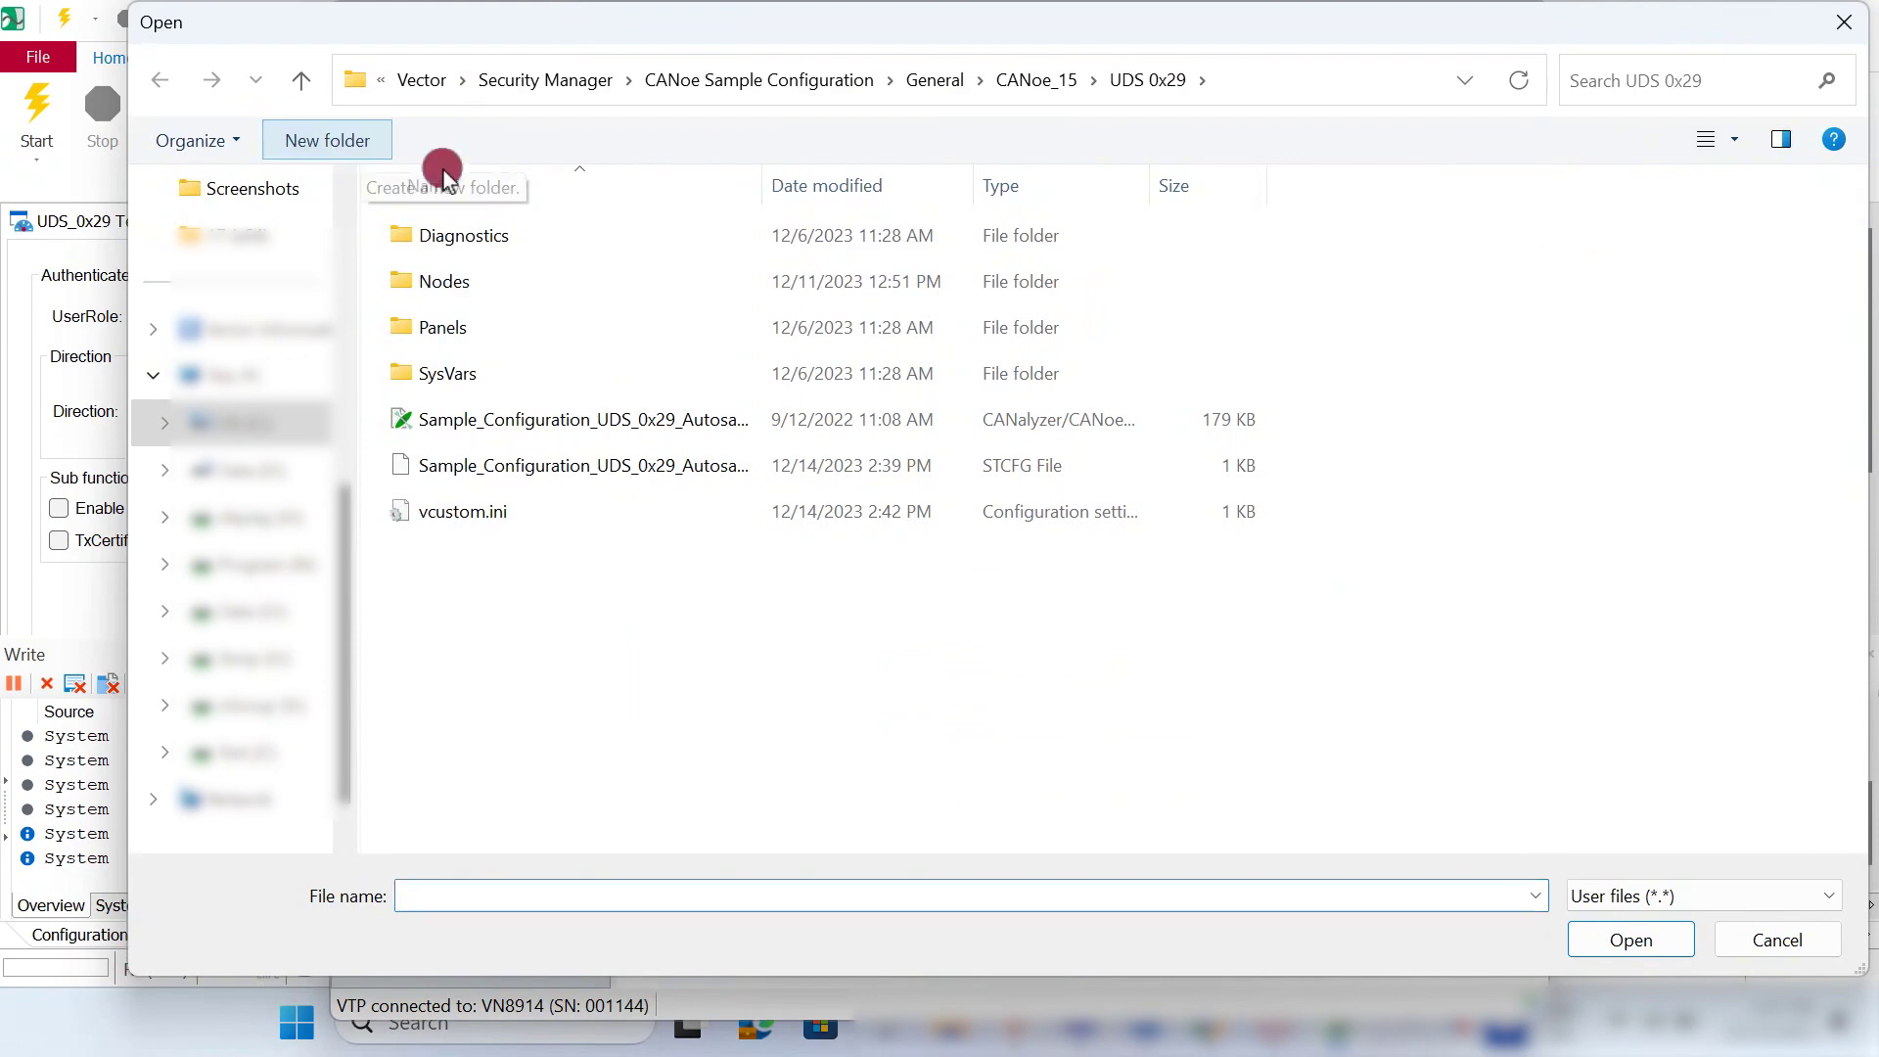
{"action": "type", "text": "D"}
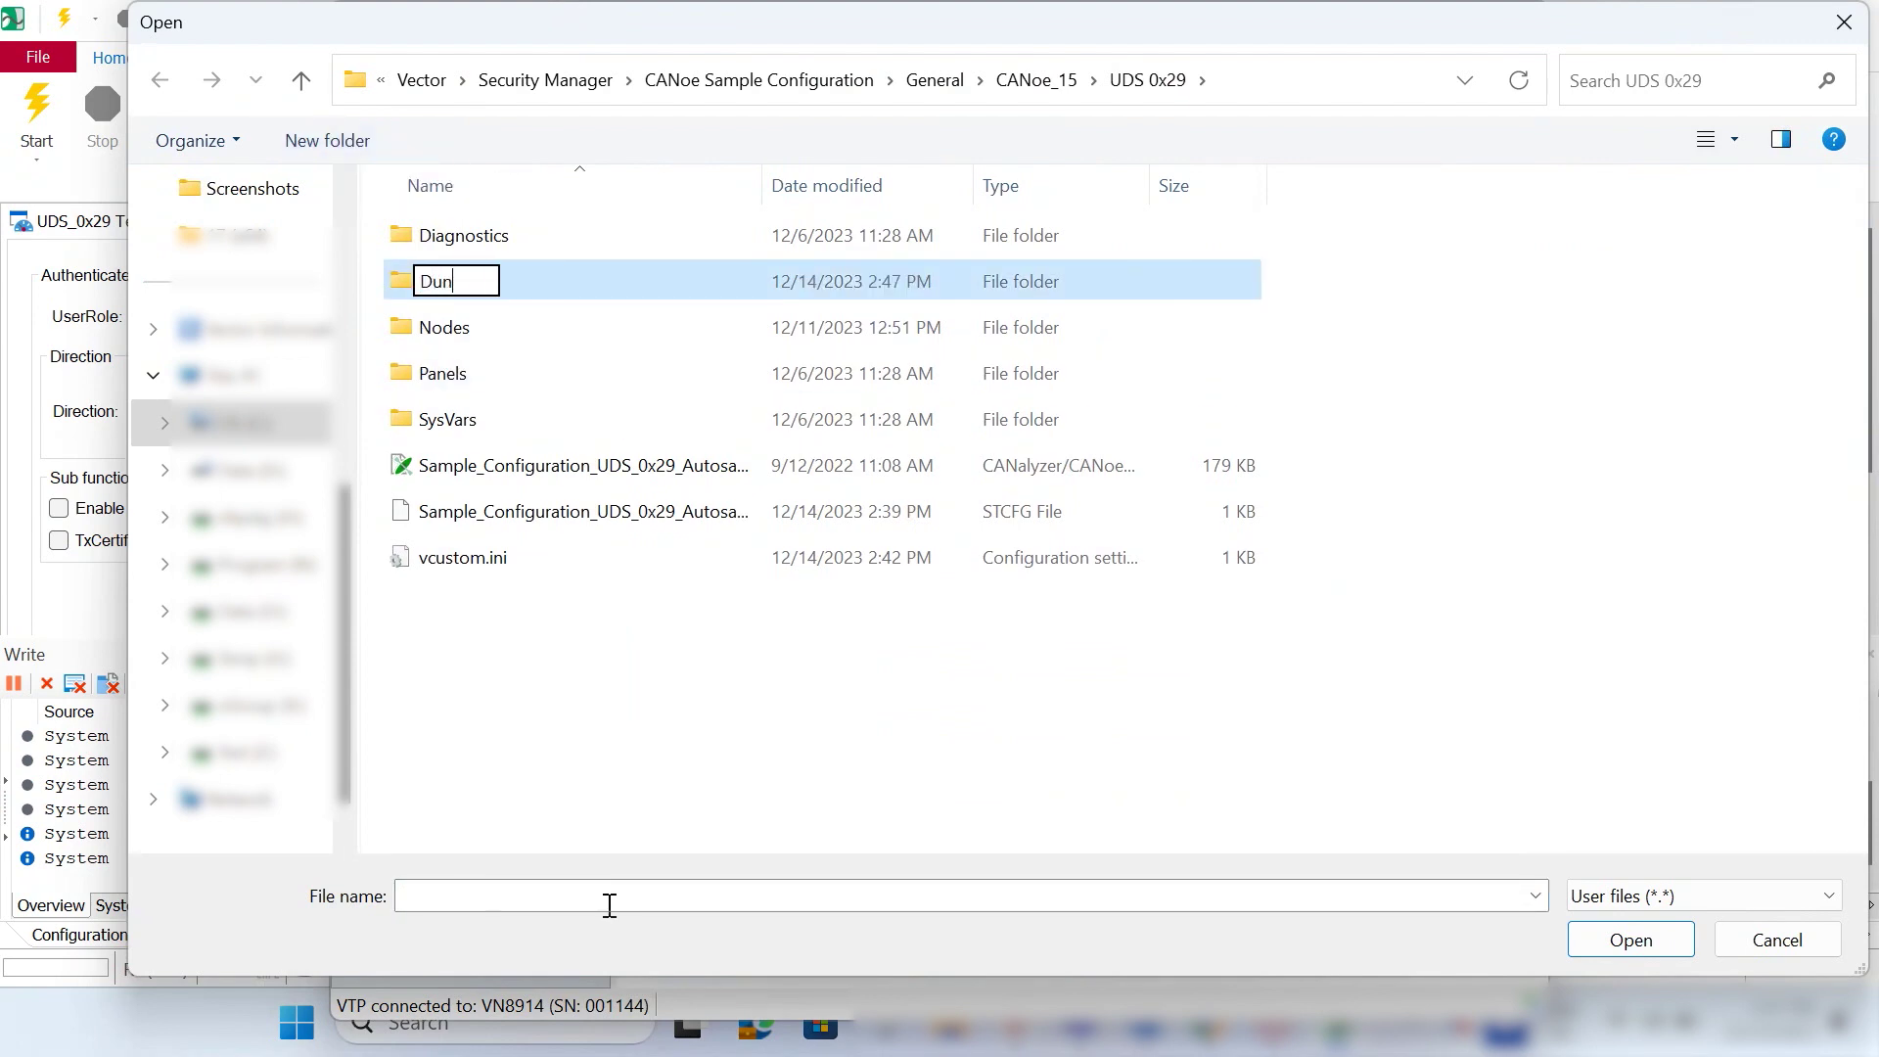
{"action": "type", "text": "ummy"}
{"action": "key", "text": "Return"}
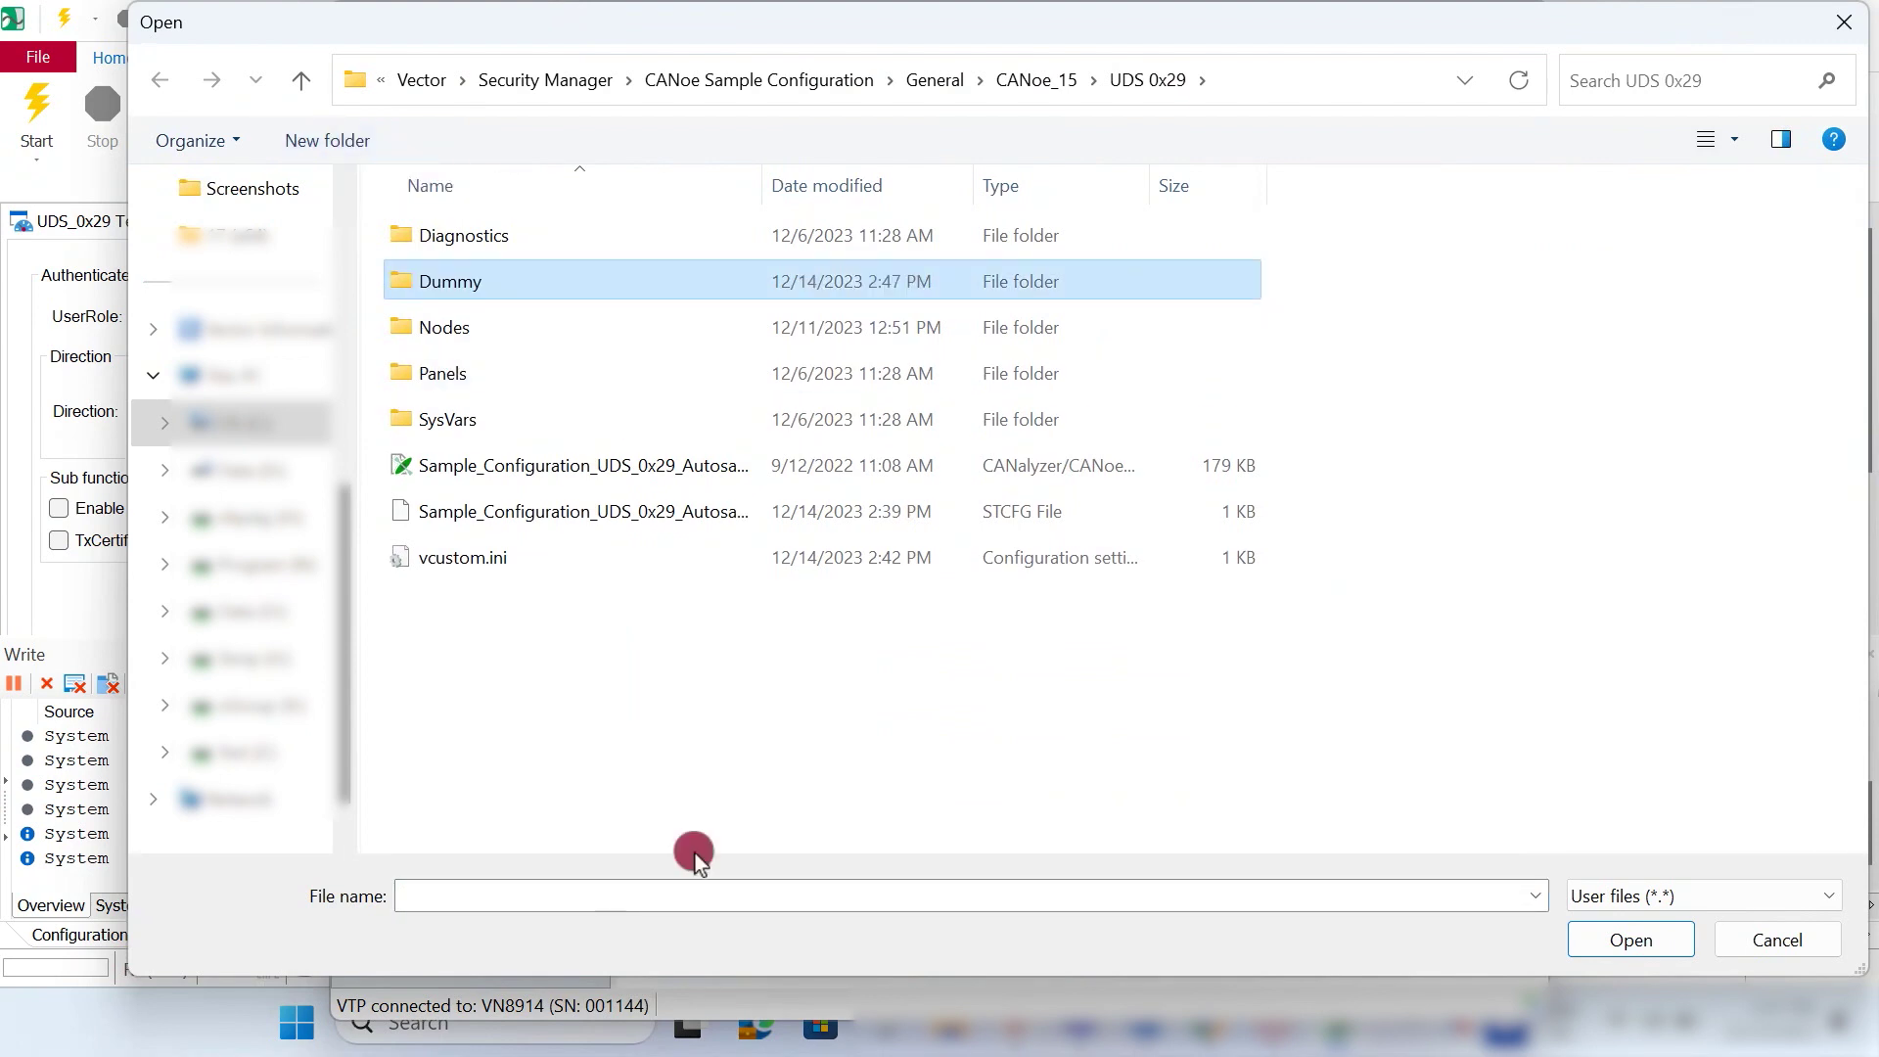
{"action": "double_click", "coordinate": [627, 294]}
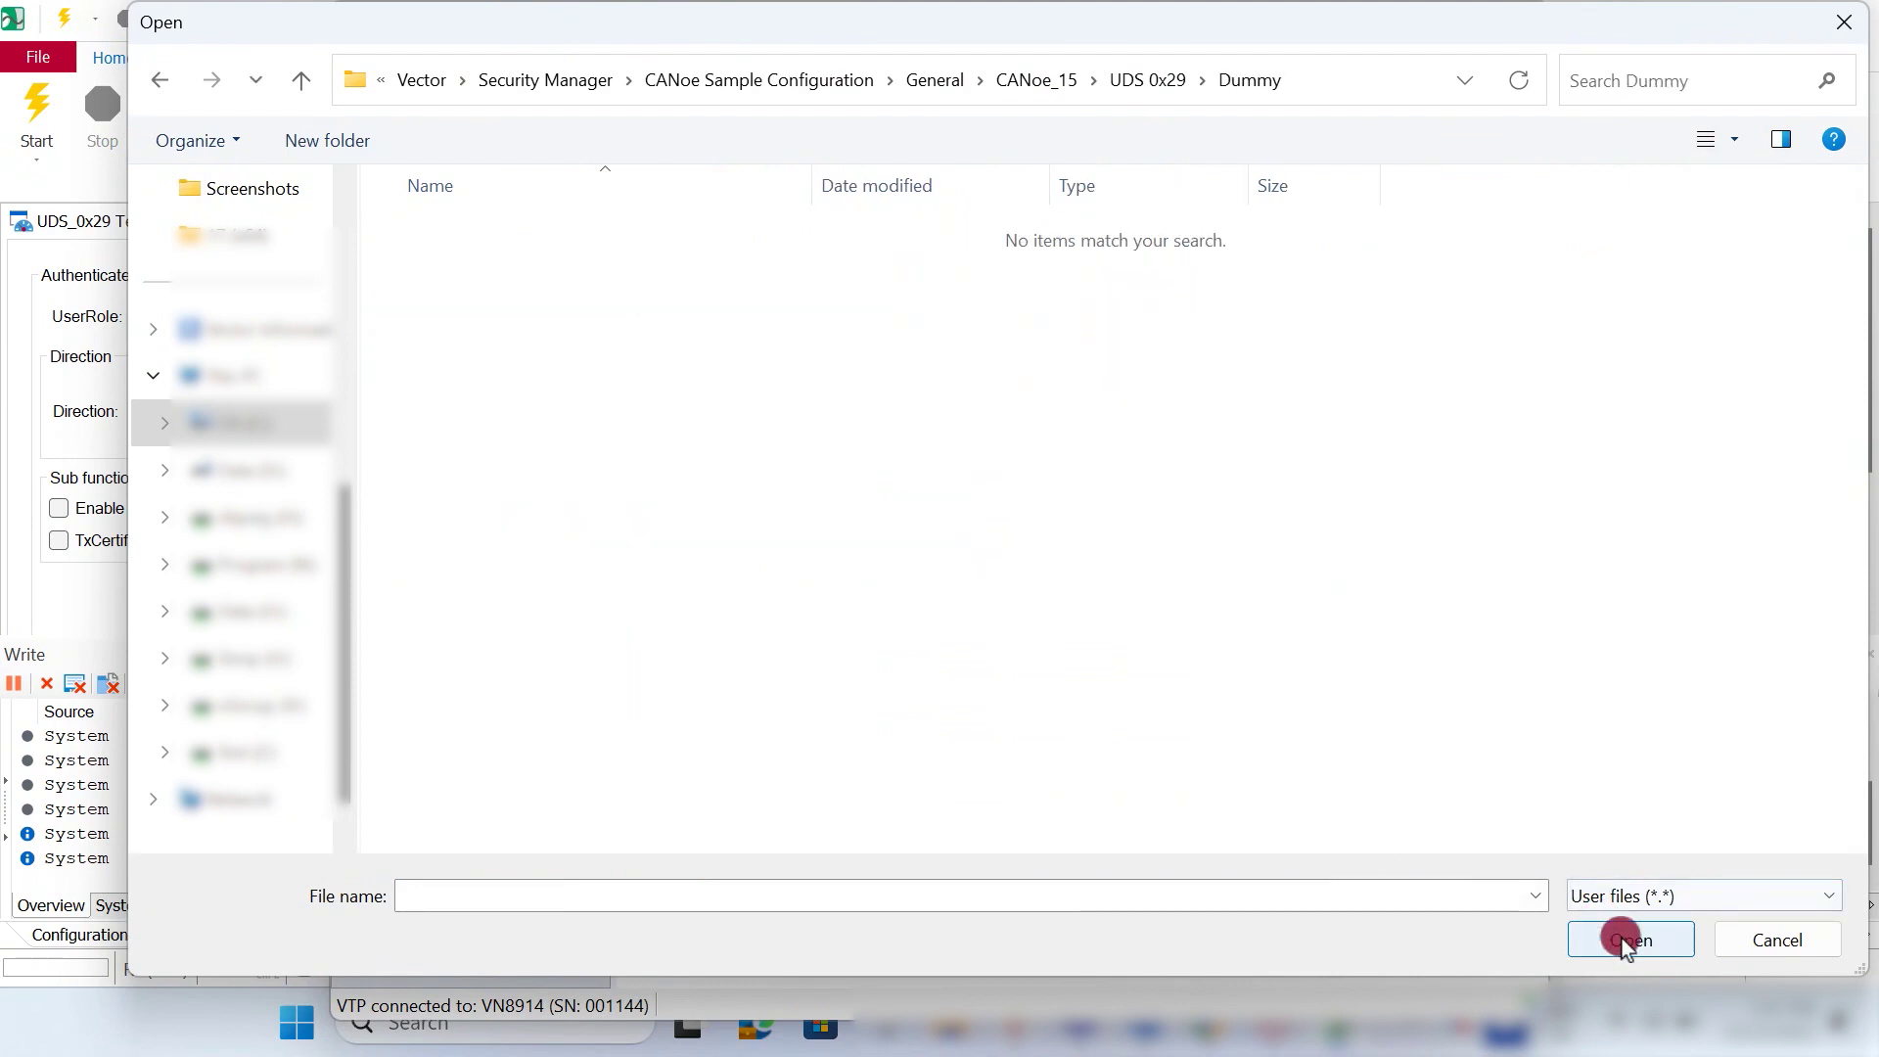
Create an empty text document named dummy.txt in the Dummy folder and add it to the device's User Files.
{"action": "right_click", "coordinate": [532, 332]}
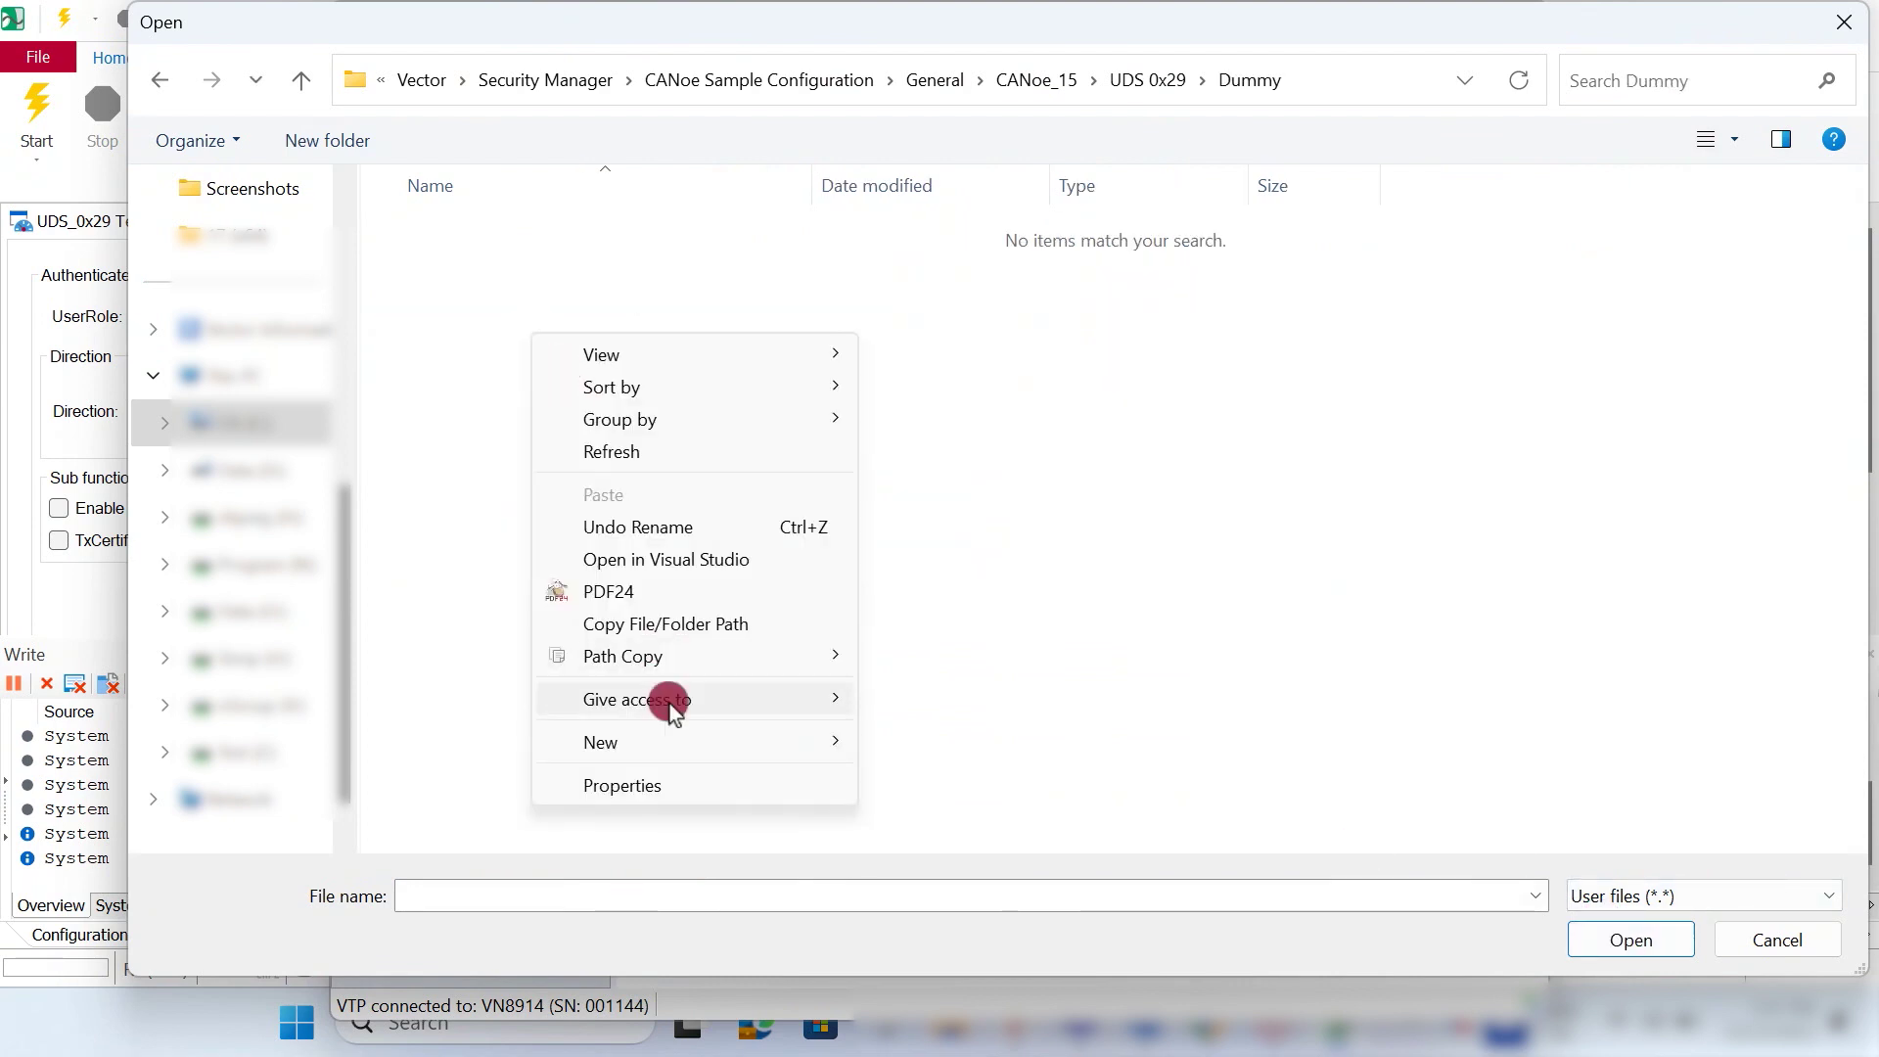
{"action": "mouse_move", "coordinate": [724, 754]}
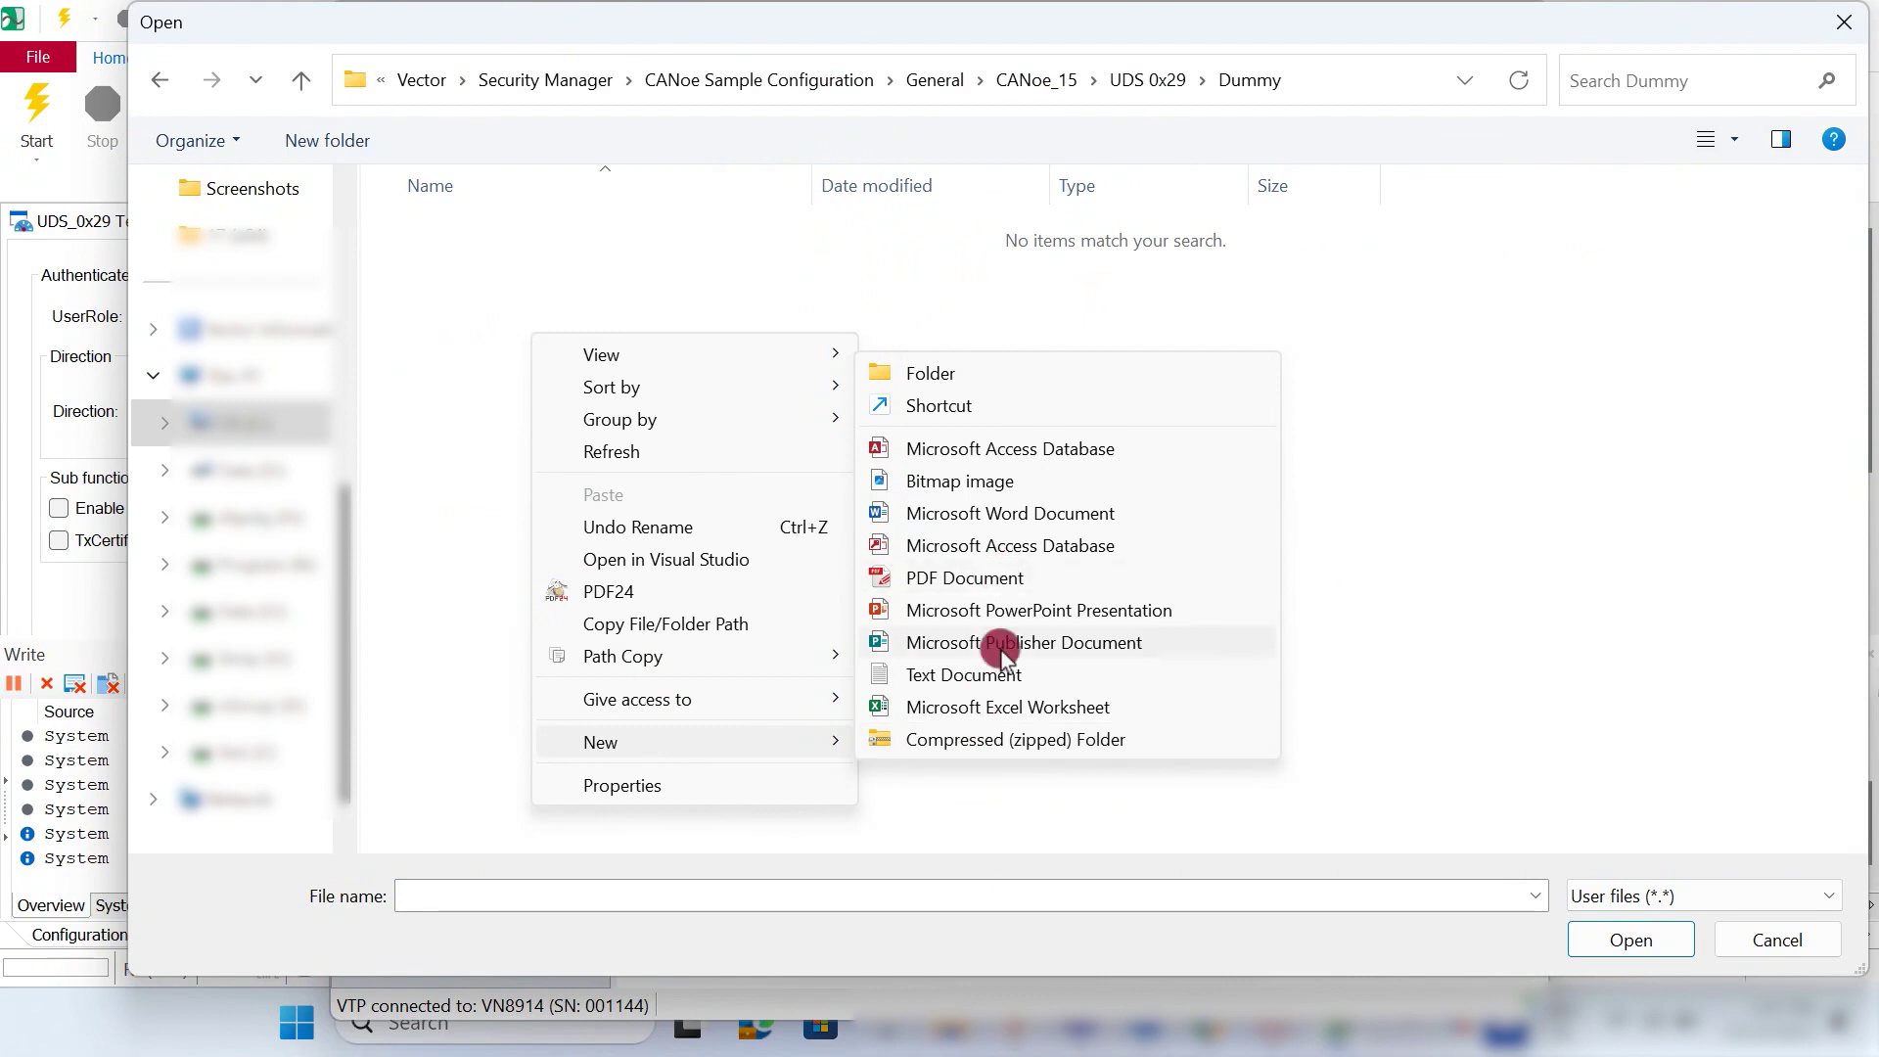
{"action": "left_click", "coordinate": [973, 674]}
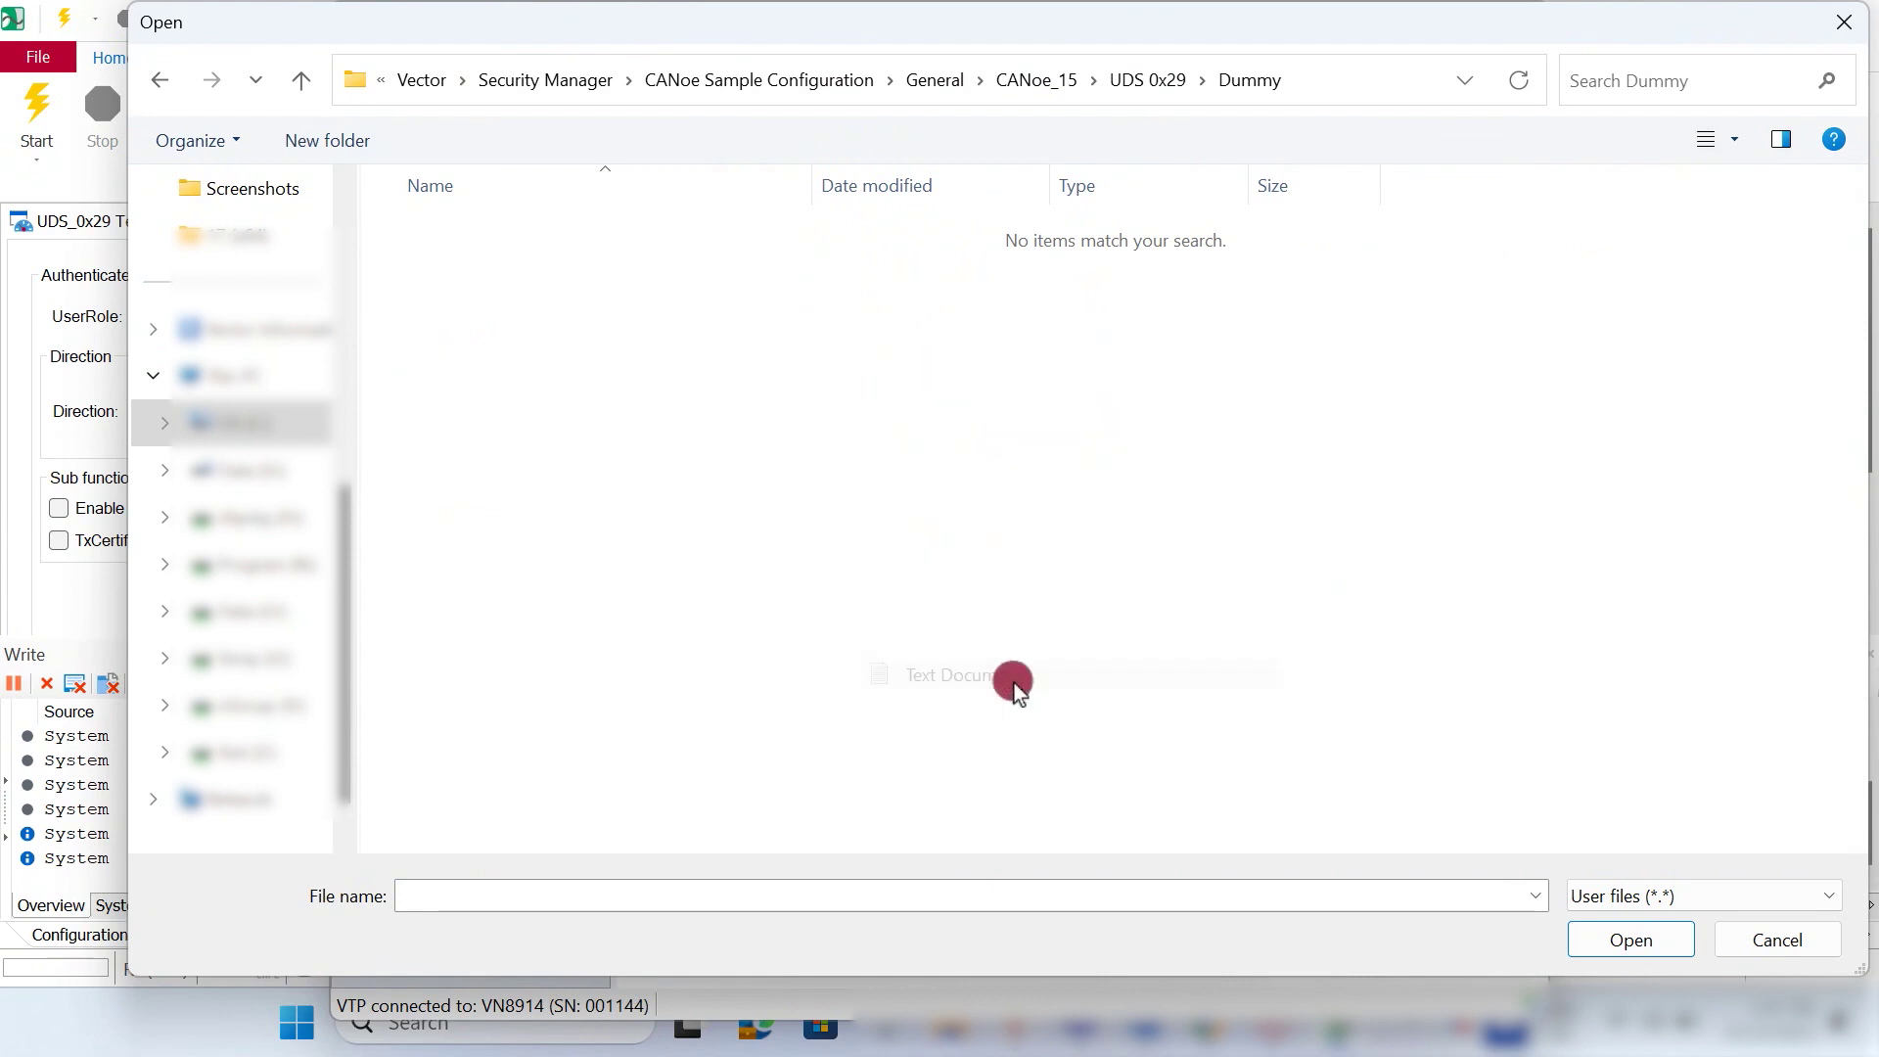
{"action": "type", "text": "du"}
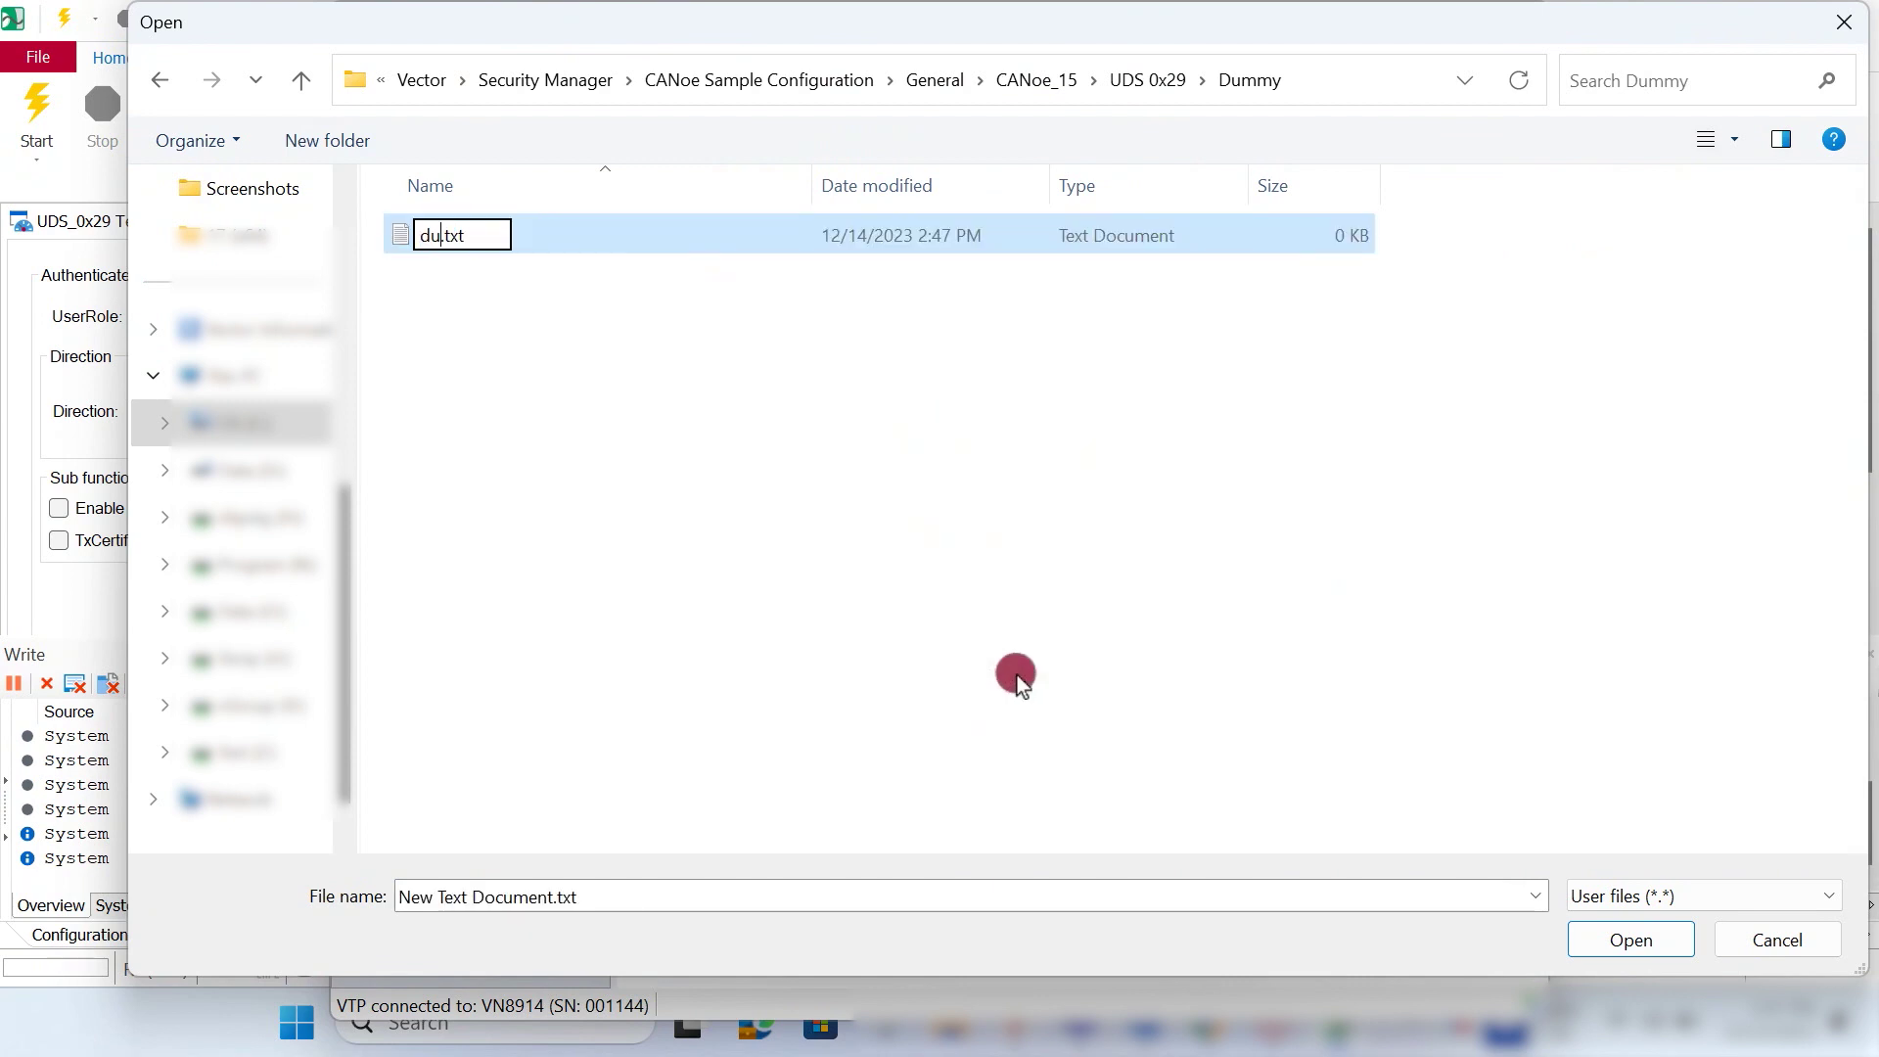
{"action": "type", "text": "mmy"}
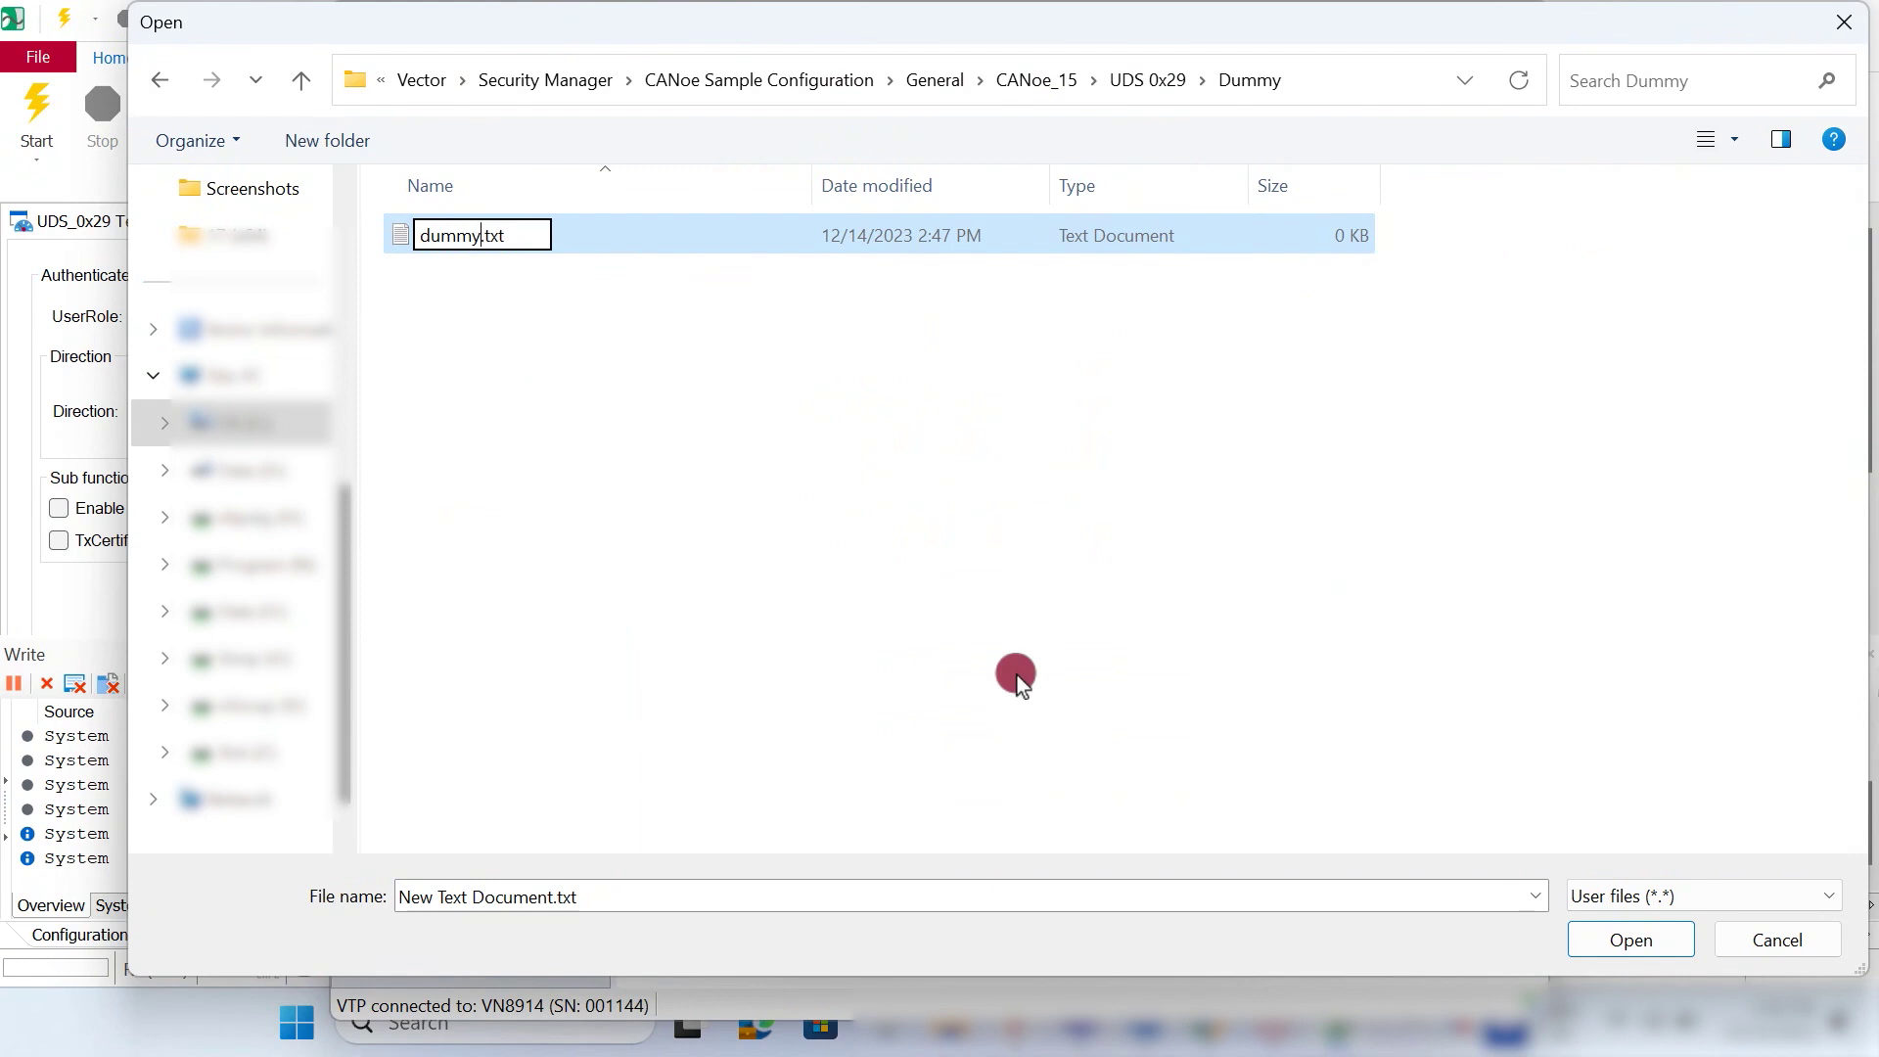
{"action": "left_click", "coordinate": [1153, 544]}
{"action": "left_click", "coordinate": [450, 252]}
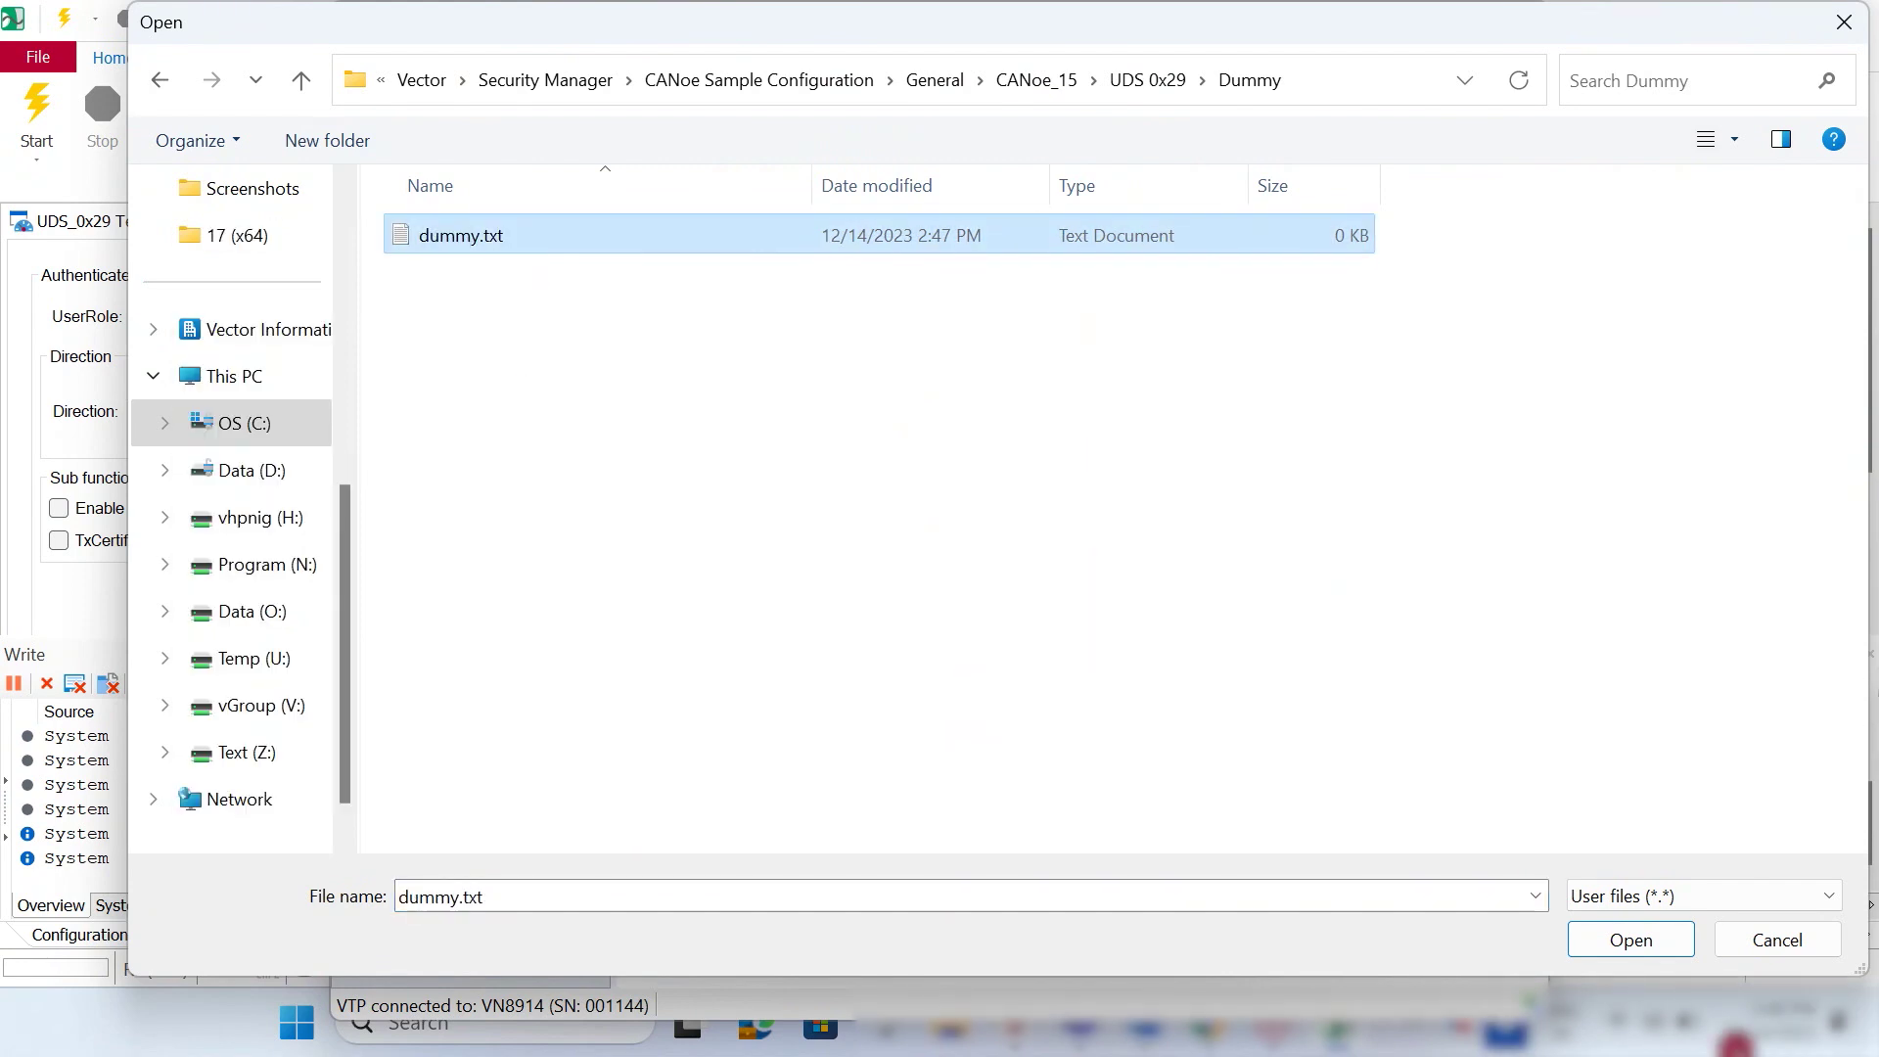
{"action": "left_click", "coordinate": [1649, 951]}
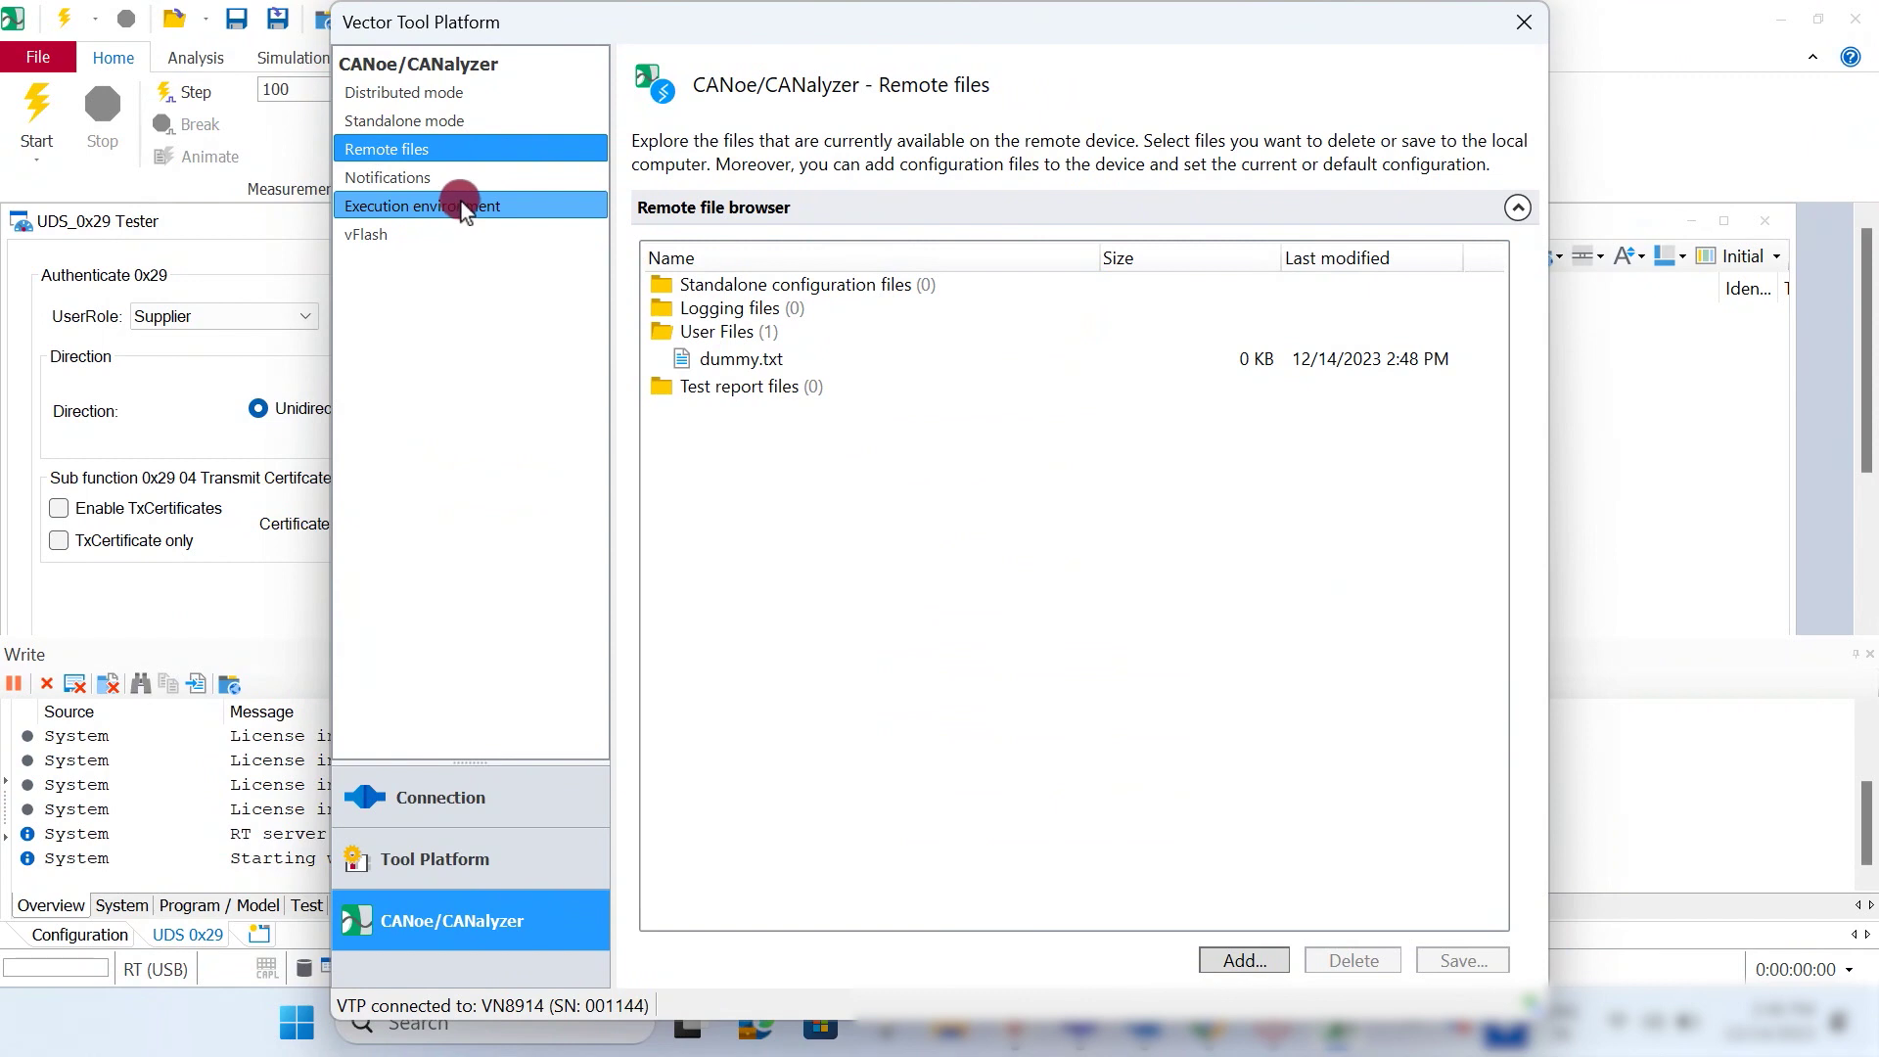
In the distributed mode settings, deactivate the selected device as RT server and configure it as RT server again.
{"action": "left_click", "coordinate": [428, 101]}
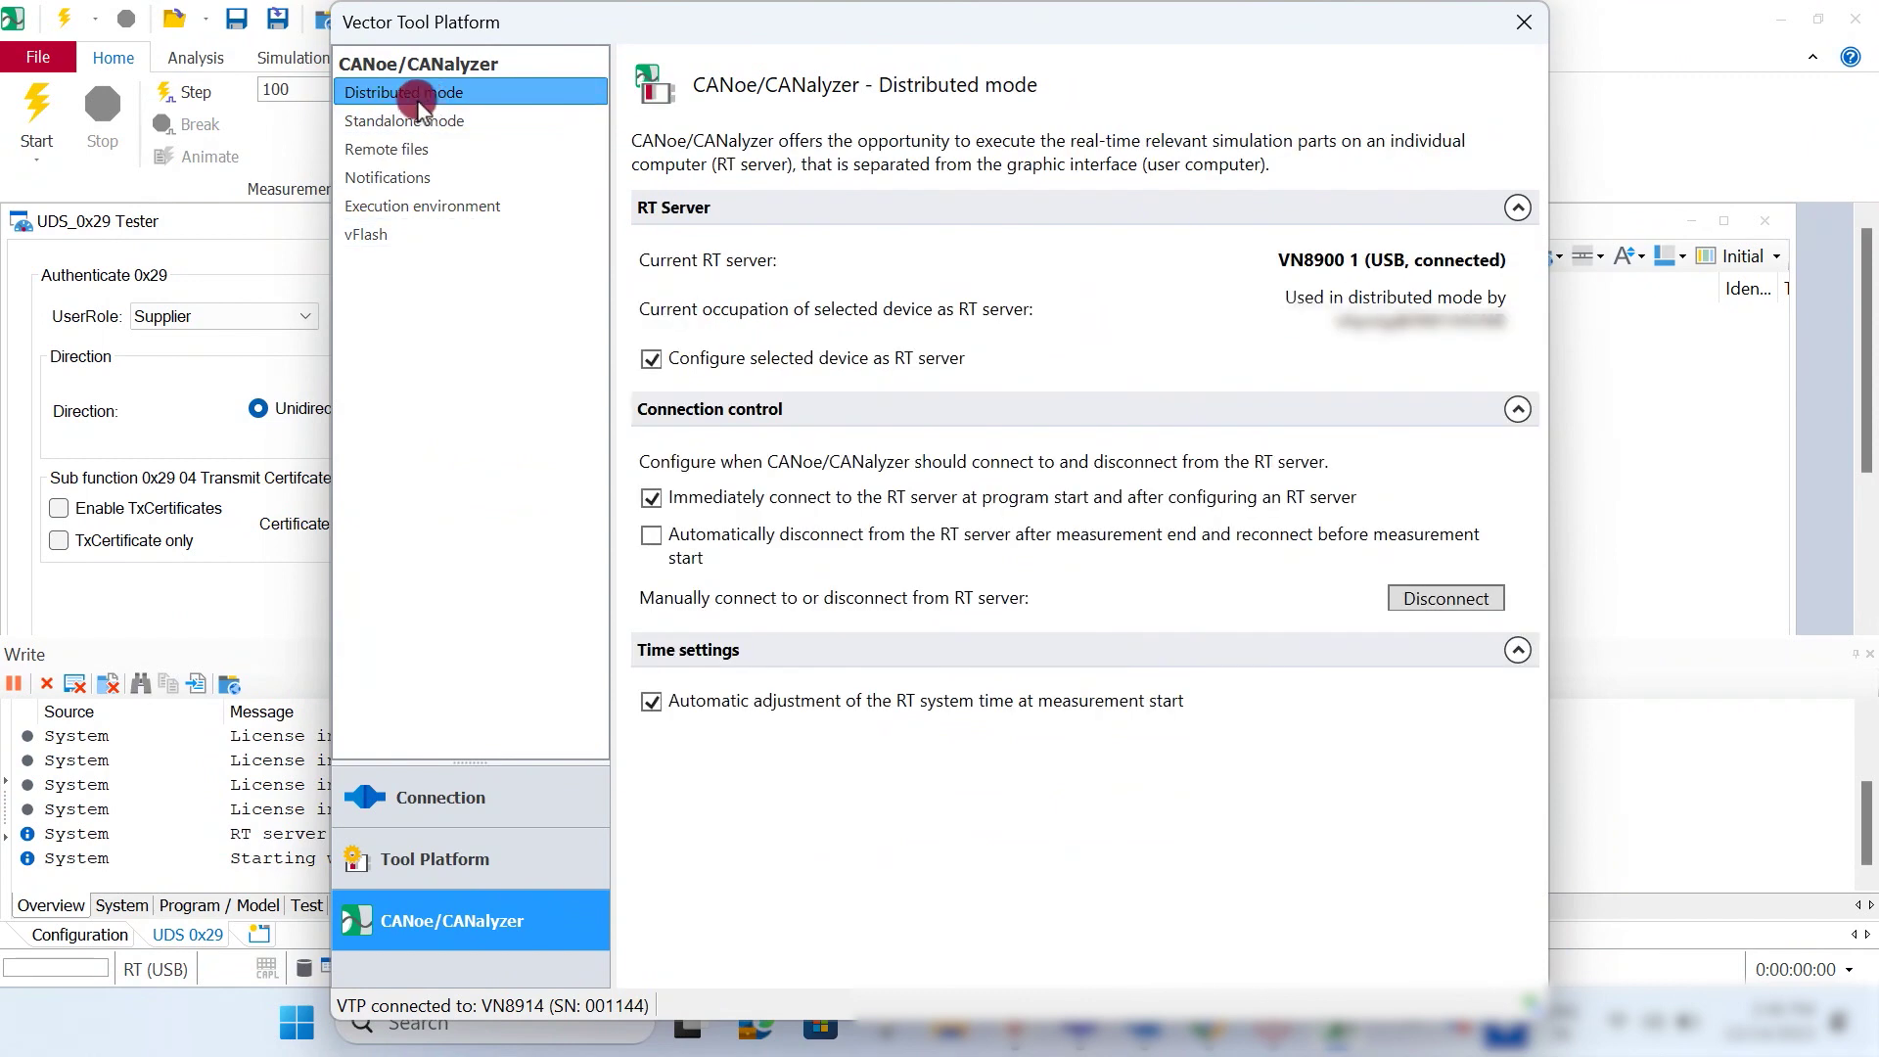
{"action": "left_click", "coordinate": [651, 359]}
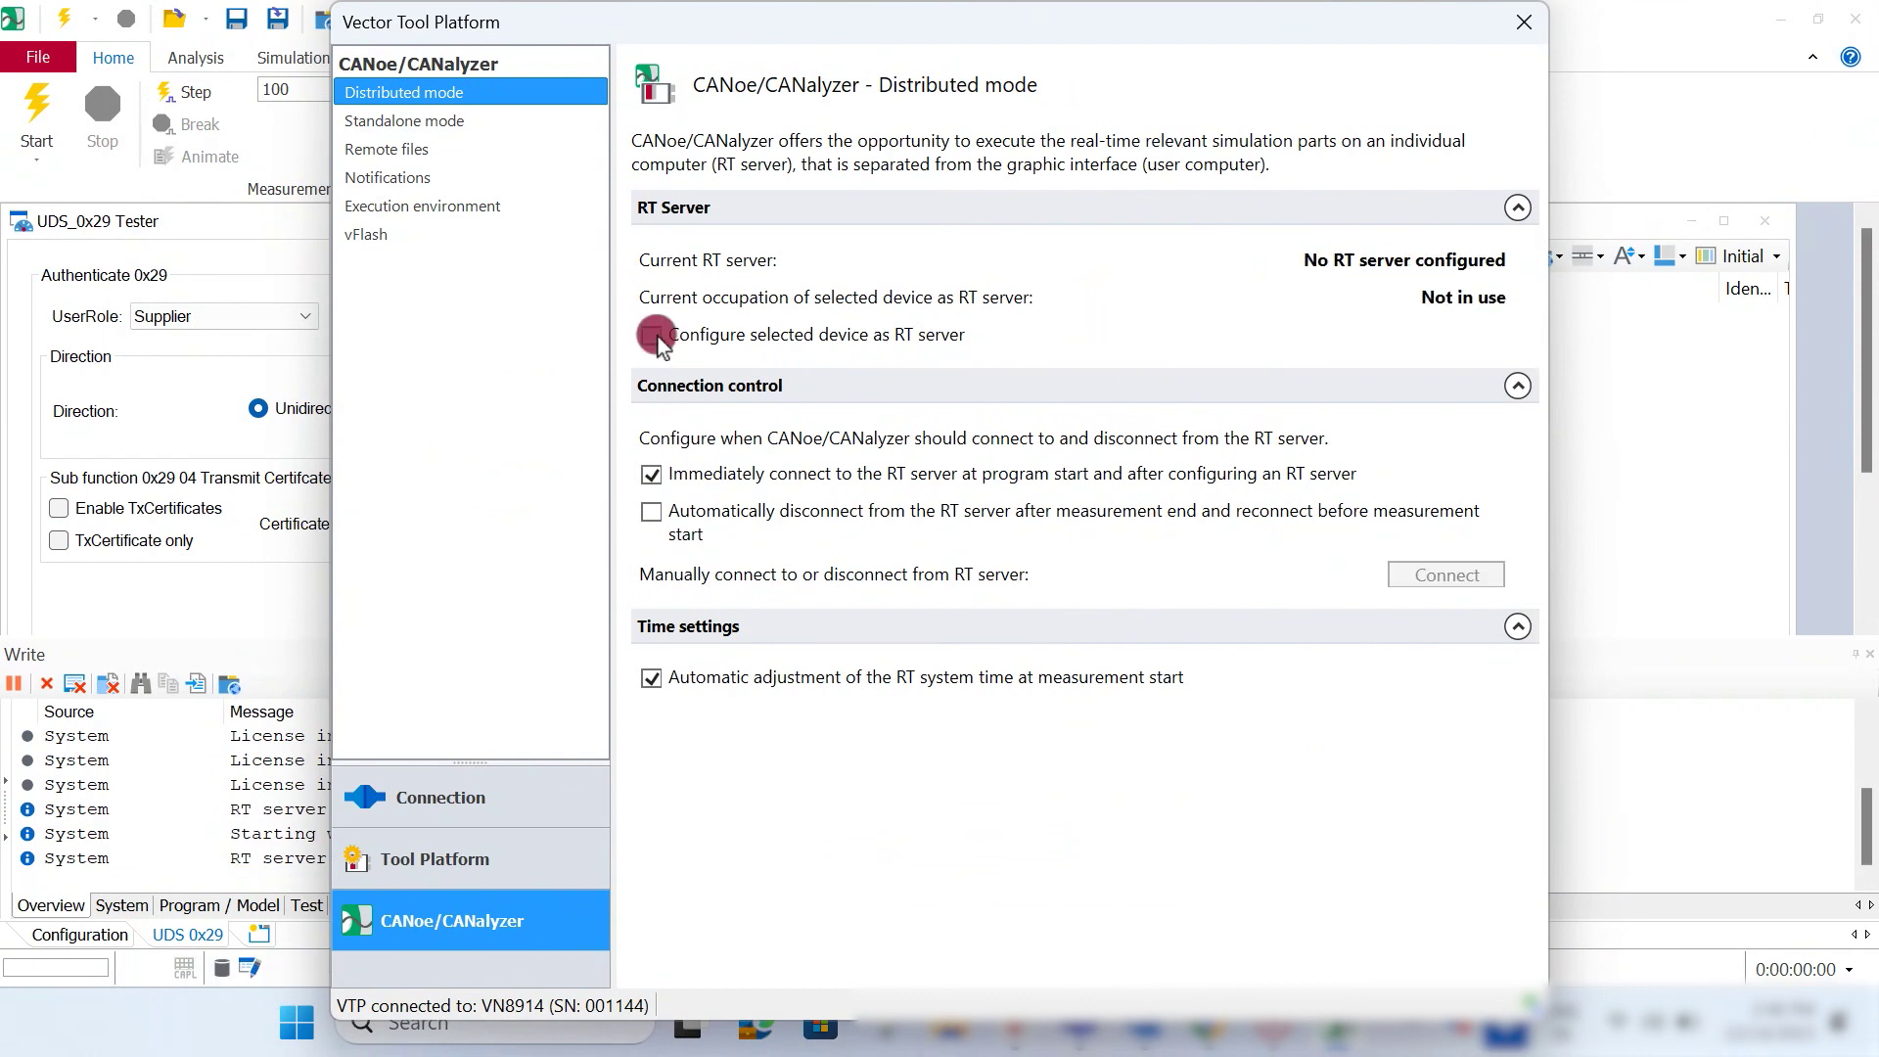
{"action": "left_click", "coordinate": [653, 336]}
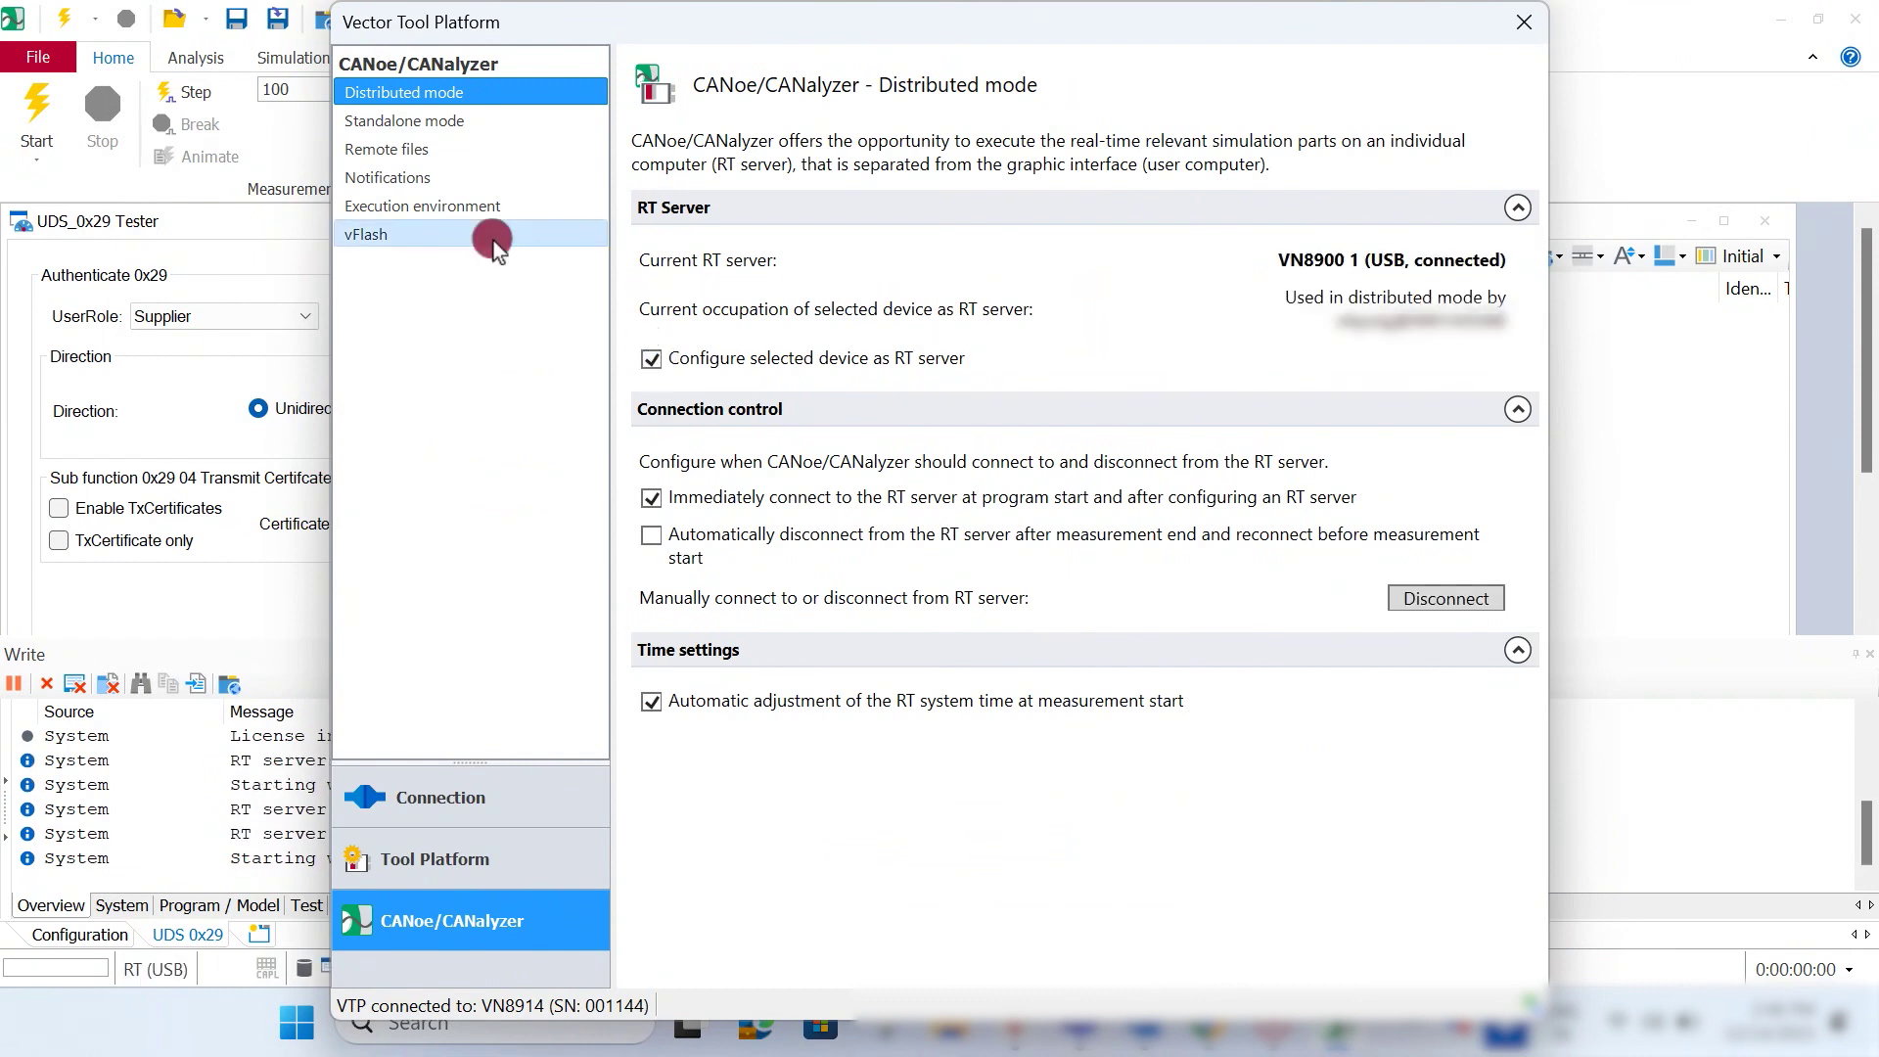
Check the remote device's User Files for logRuntimeKernel.csv and close the Vector Tool Platform.
{"action": "left_click", "coordinate": [427, 152]}
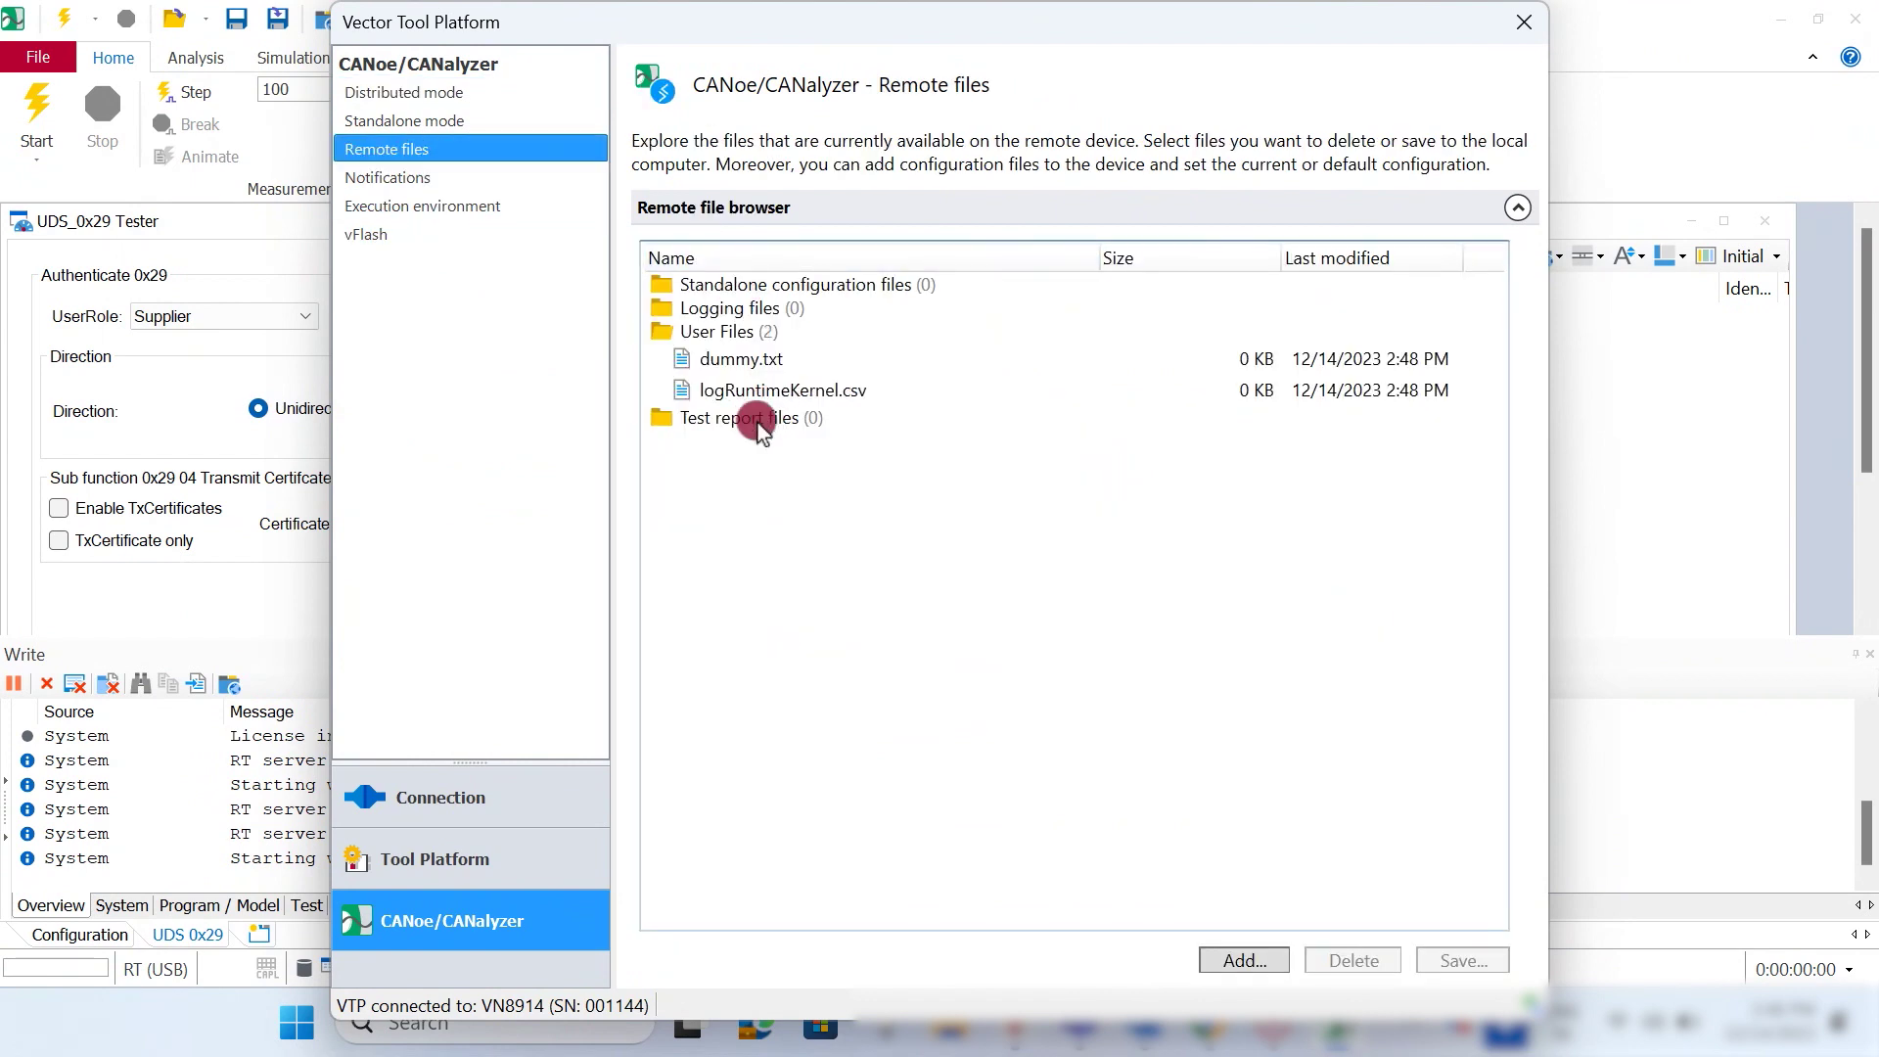
{"action": "left_click", "coordinate": [796, 393]}
{"action": "left_click", "coordinate": [1532, 29]}
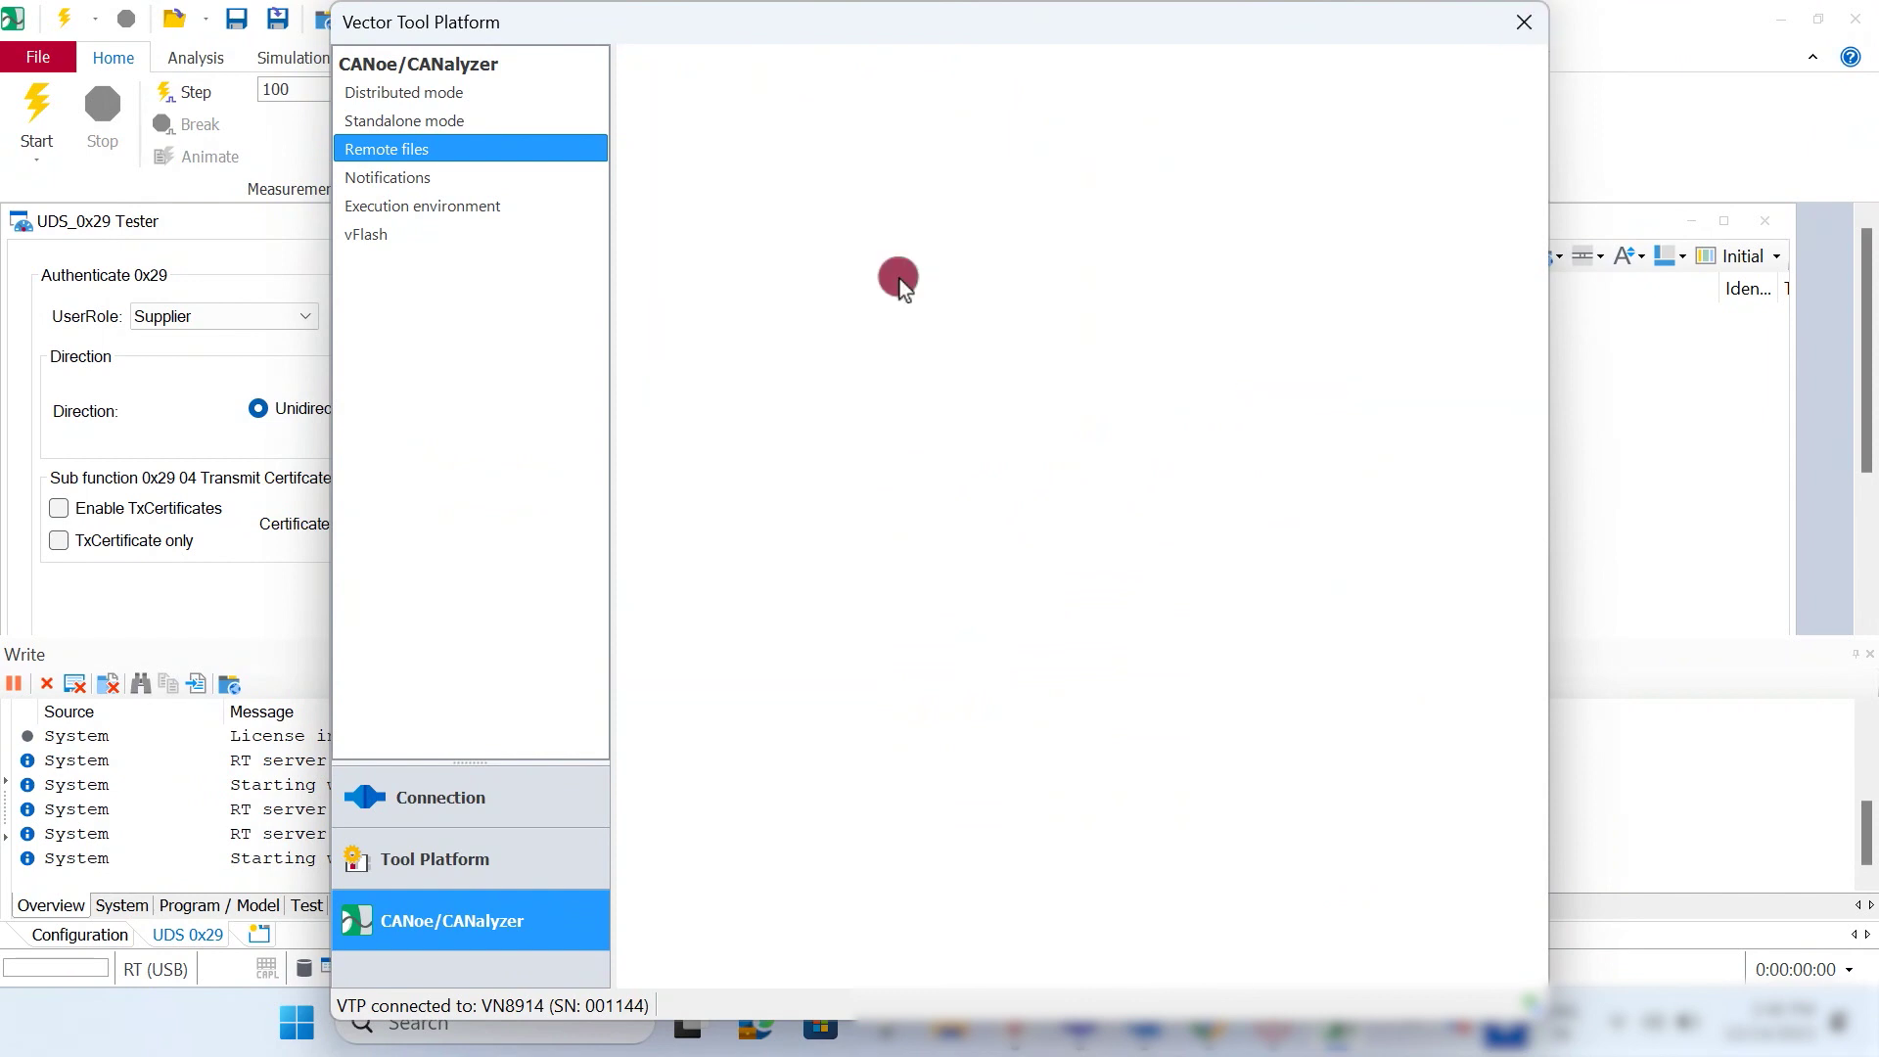
Start the measurement and authenticate from the UDS_0x29 Tester panel with the Supplier role in the Unidirectional direction.
{"action": "left_click", "coordinate": [32, 106]}
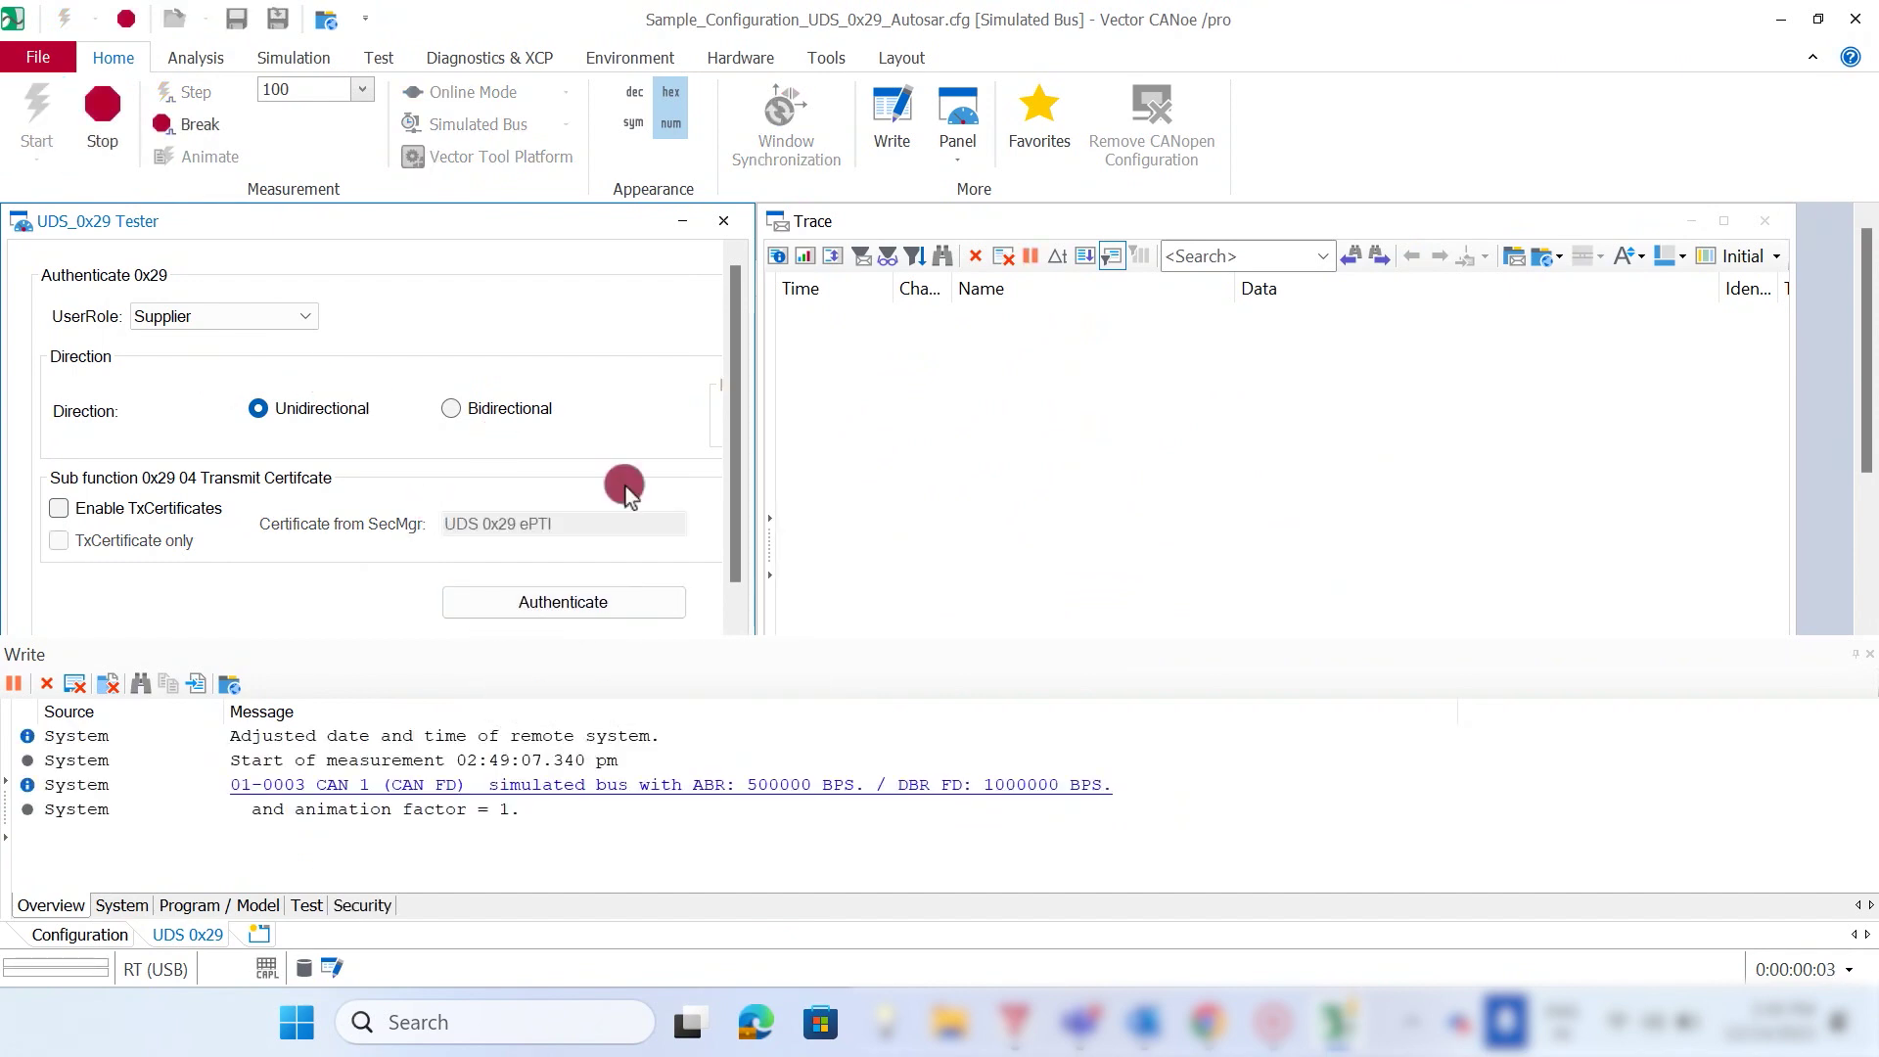
{"action": "scroll", "coordinate": [623, 487], "scroll_direction": "down", "scroll_amount": 2}
{"action": "left_click", "coordinate": [542, 368]}
Set the Front Left Light to High_Beam through the protected service and read the value back.
{"action": "left_click", "coordinate": [342, 528]}
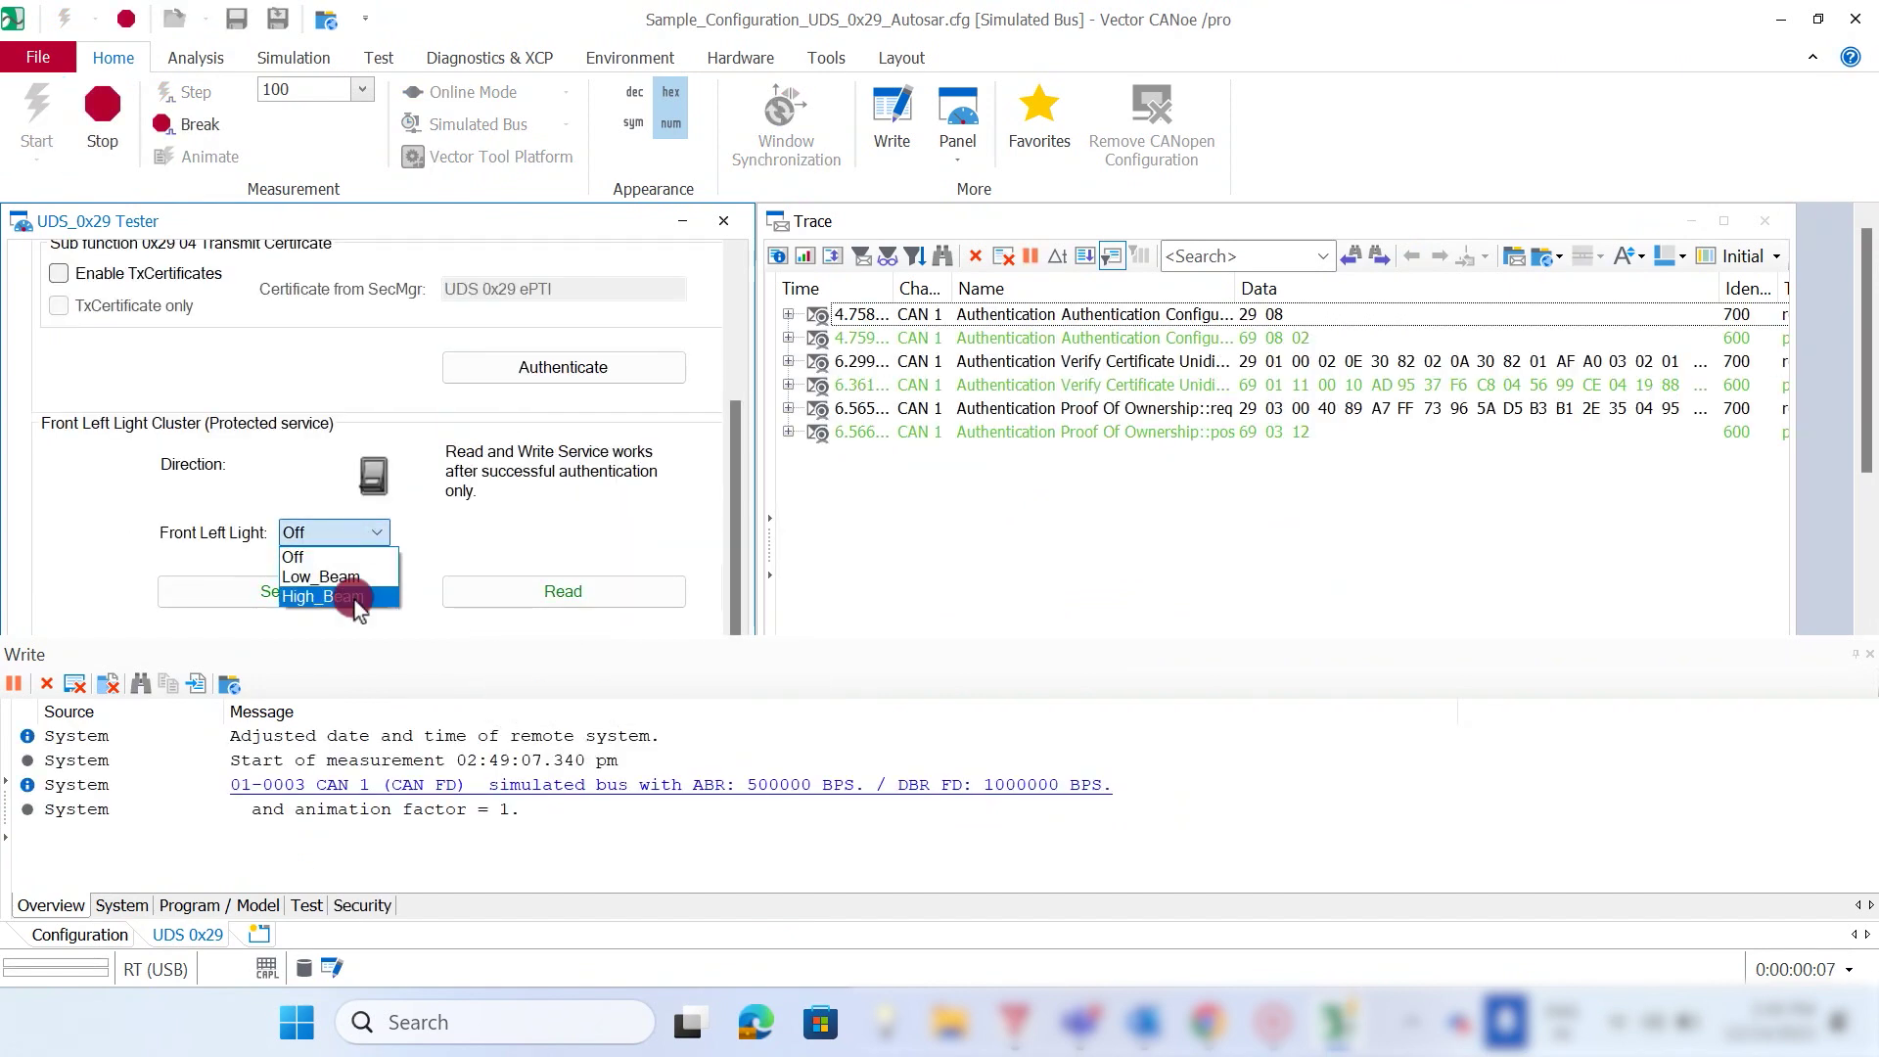
{"action": "left_click", "coordinate": [352, 587]}
{"action": "left_click", "coordinate": [357, 593]}
{"action": "left_click", "coordinate": [587, 593]}
{"action": "scroll", "coordinate": [589, 607], "scroll_direction": "down", "scroll_amount": 1}
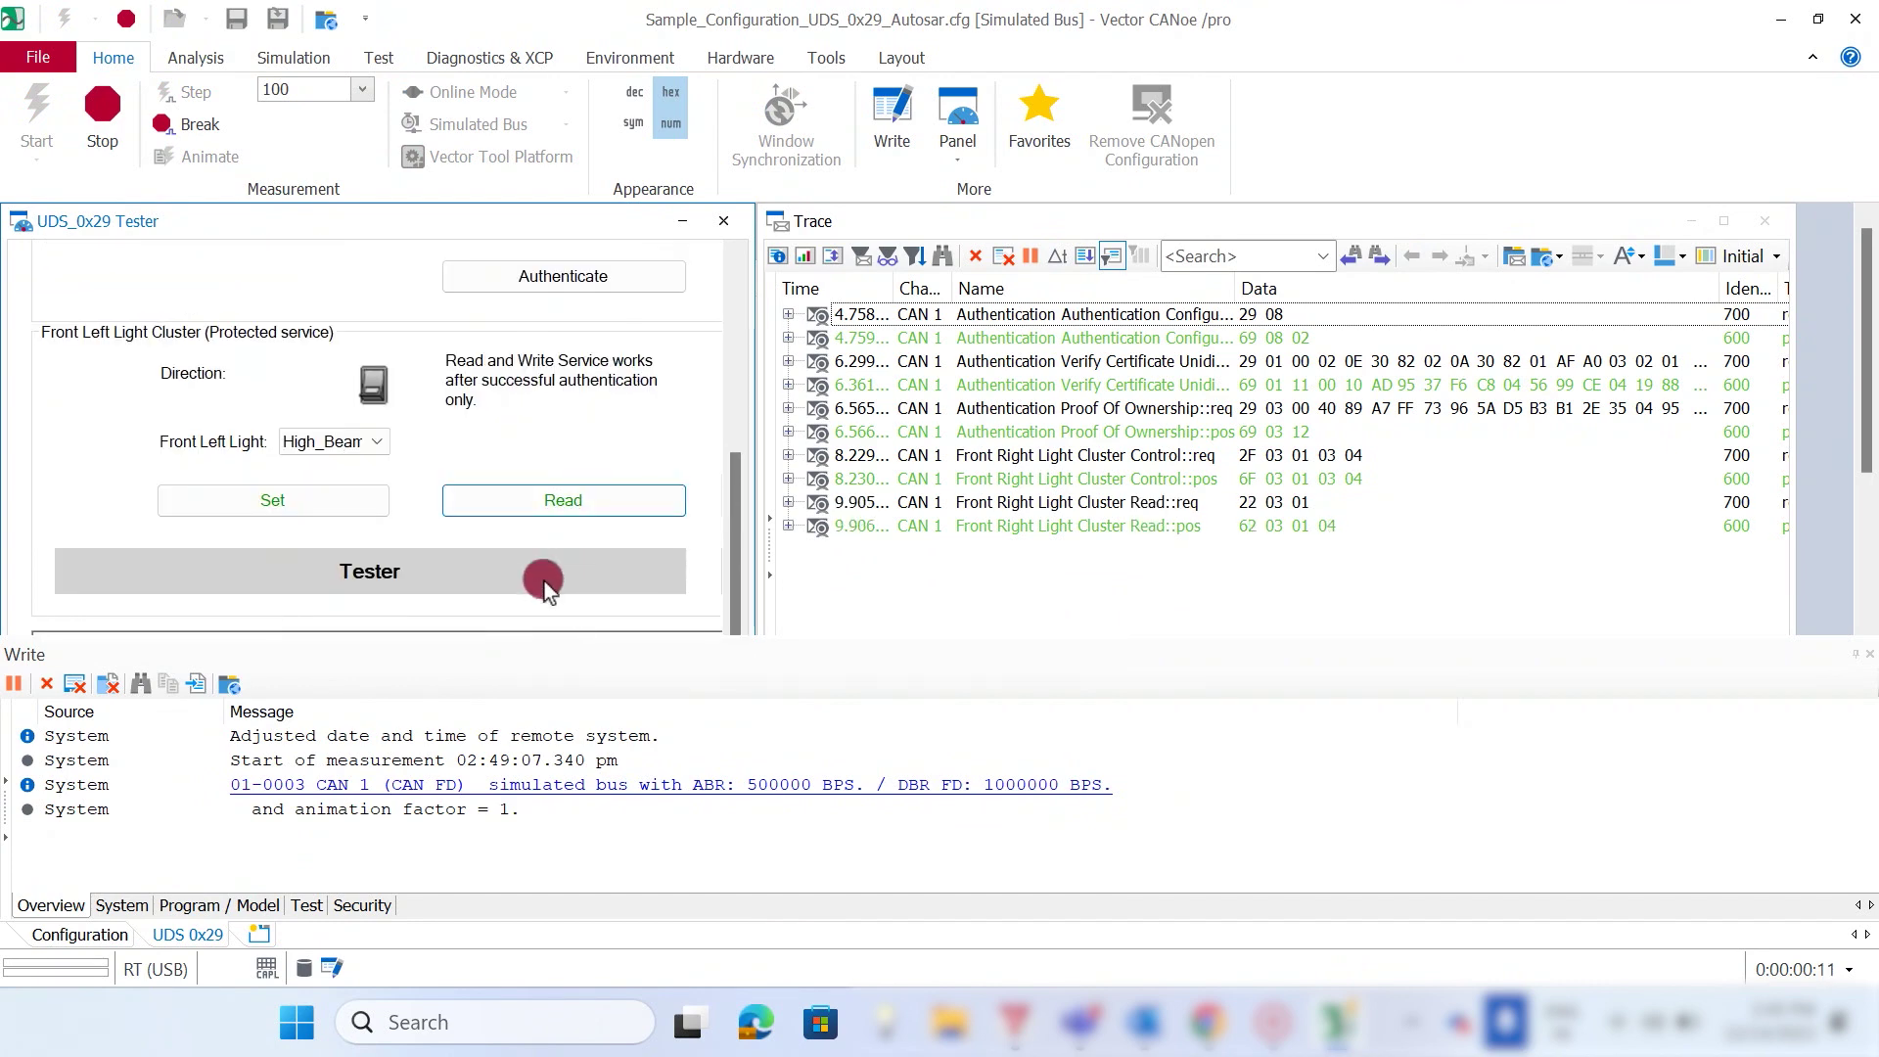
Expand the Trace window's filter pane and stop the running measurement.
{"action": "scroll", "coordinate": [556, 595], "scroll_direction": "up", "scroll_amount": 3}
{"action": "scroll", "coordinate": [528, 636], "scroll_direction": "down", "scroll_amount": 2}
{"action": "scroll", "coordinate": [560, 534], "scroll_direction": "up", "scroll_amount": 1}
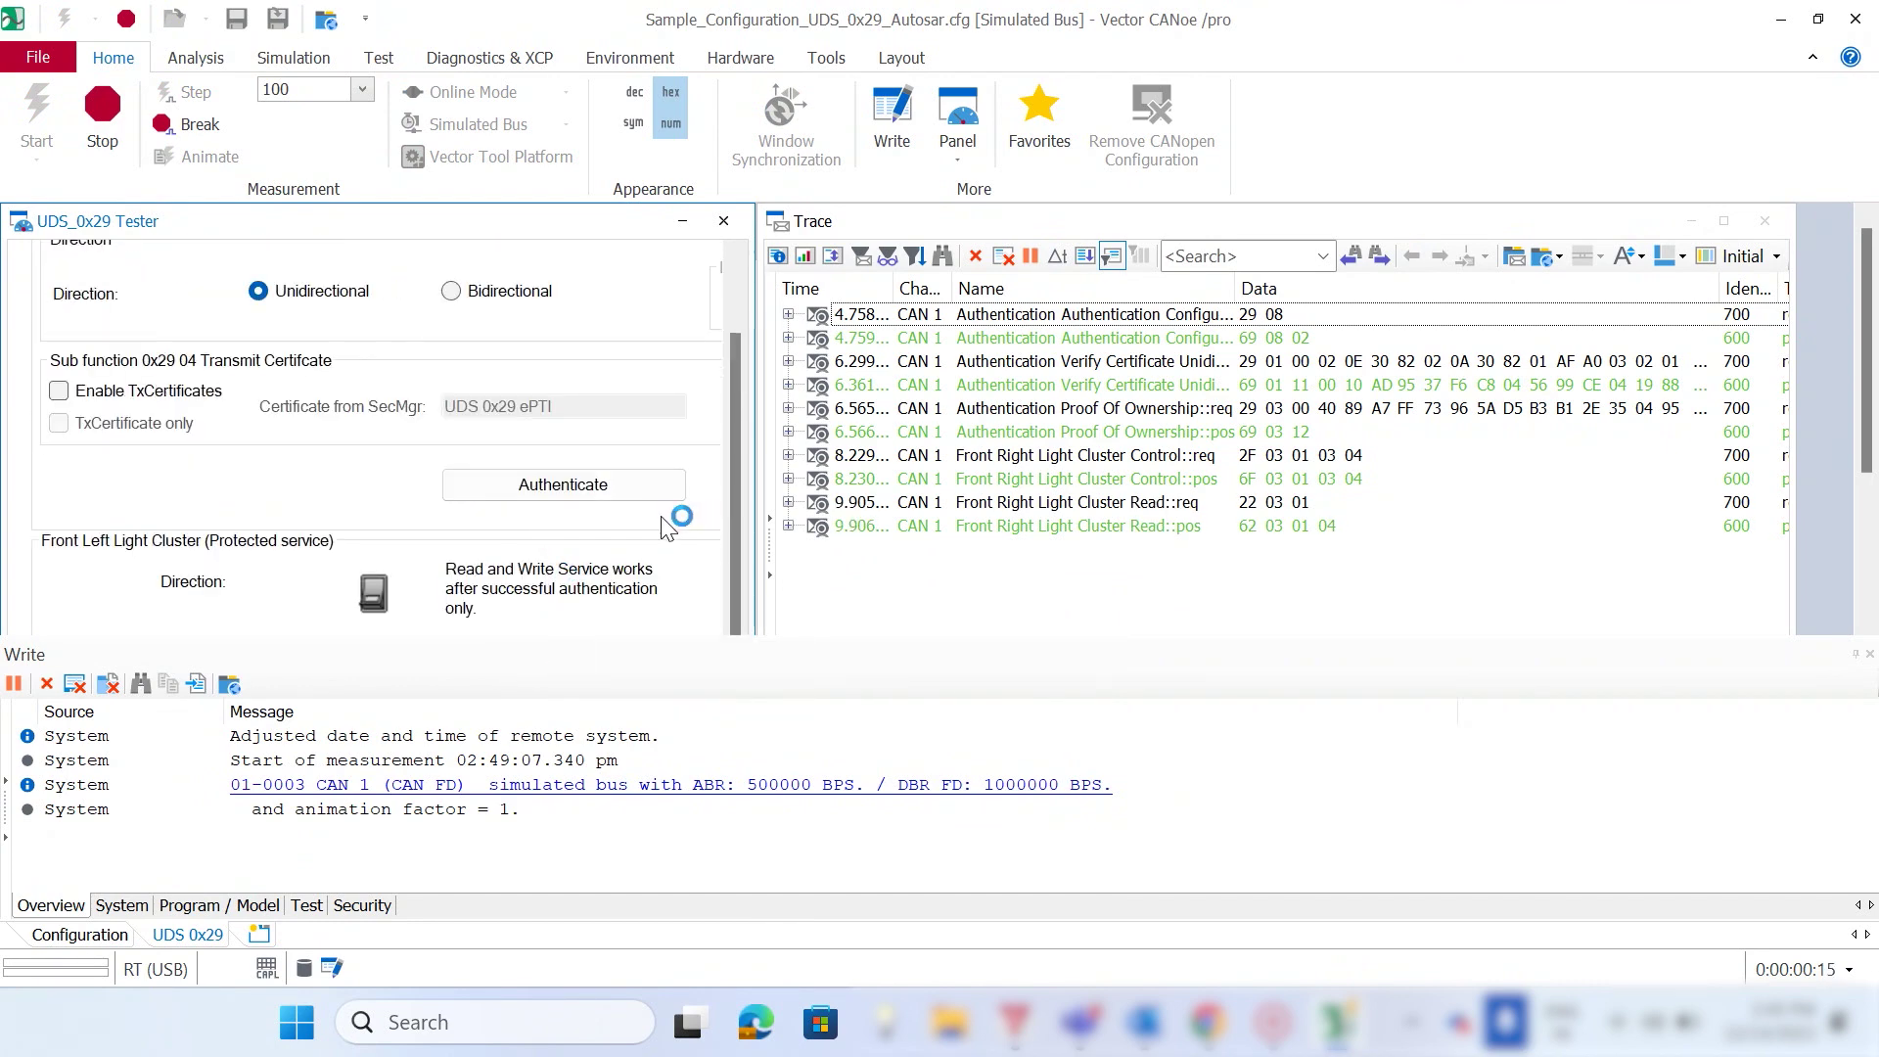
{"action": "left_click", "coordinate": [766, 519]}
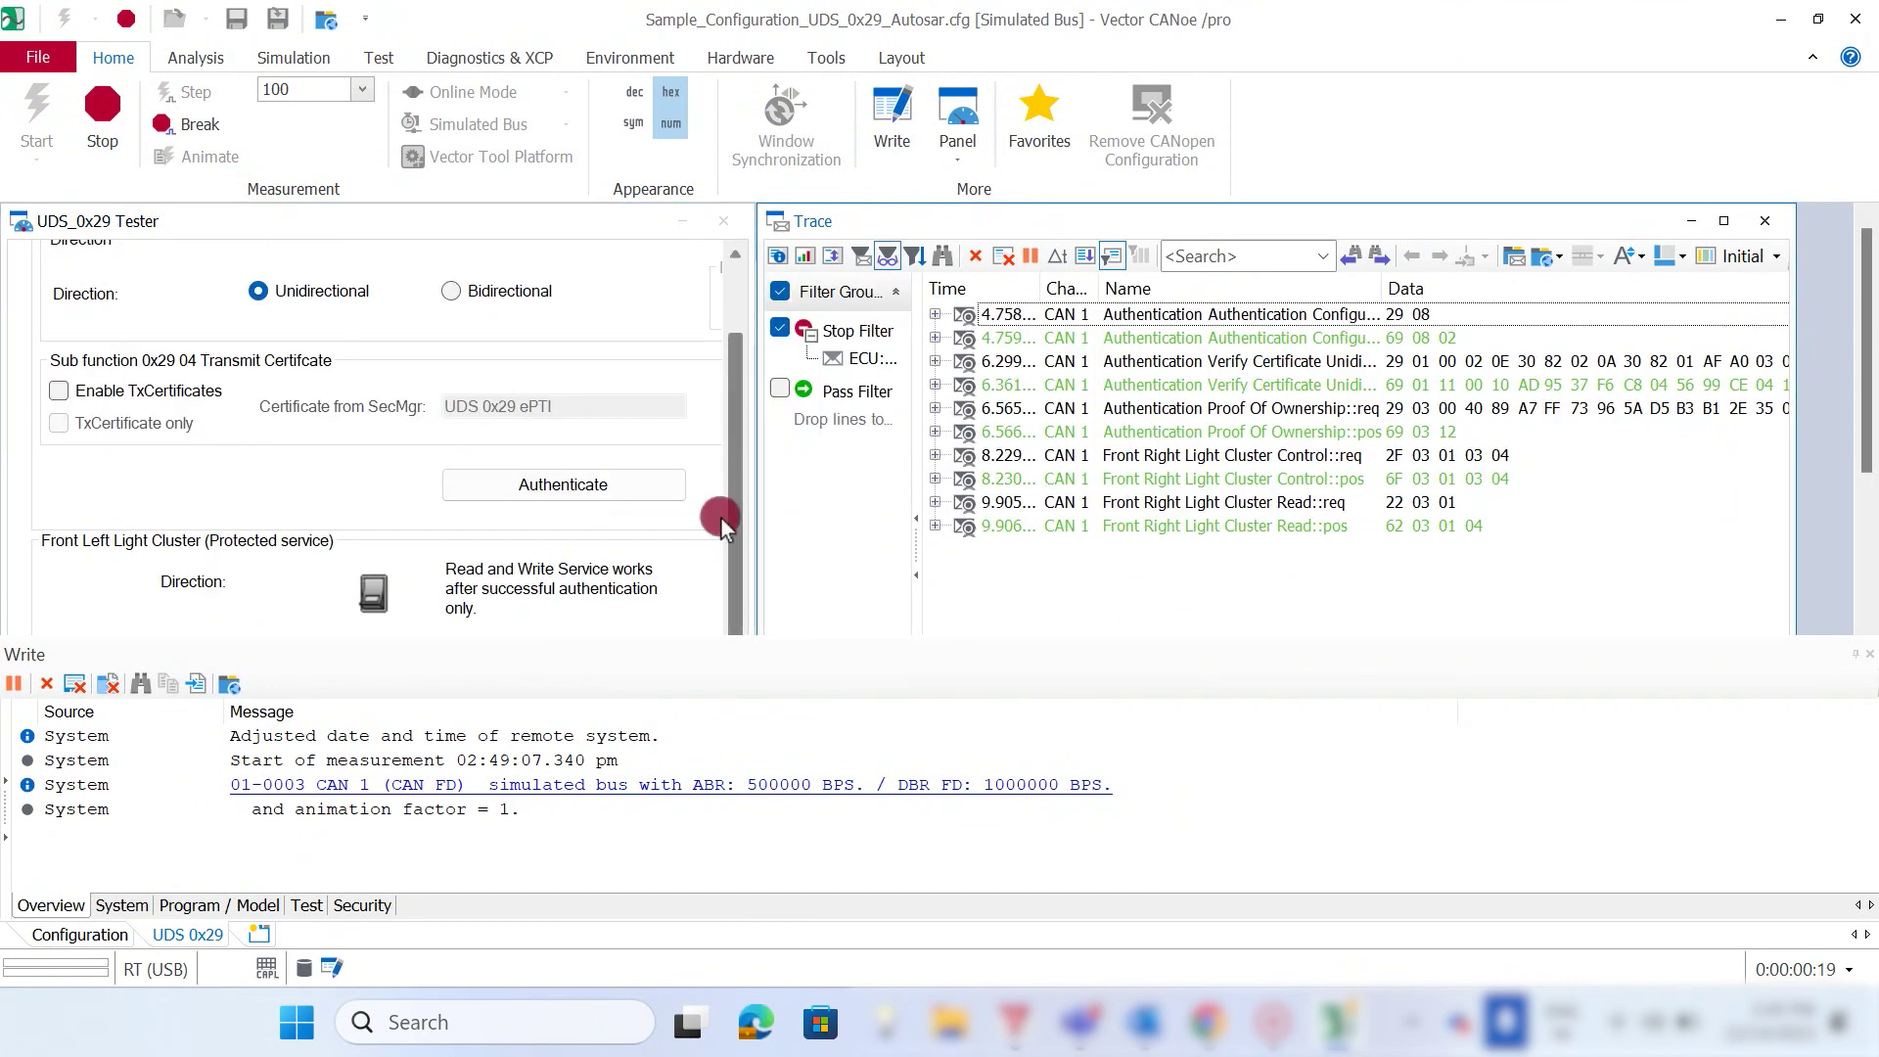
{"action": "left_click", "coordinate": [102, 123]}
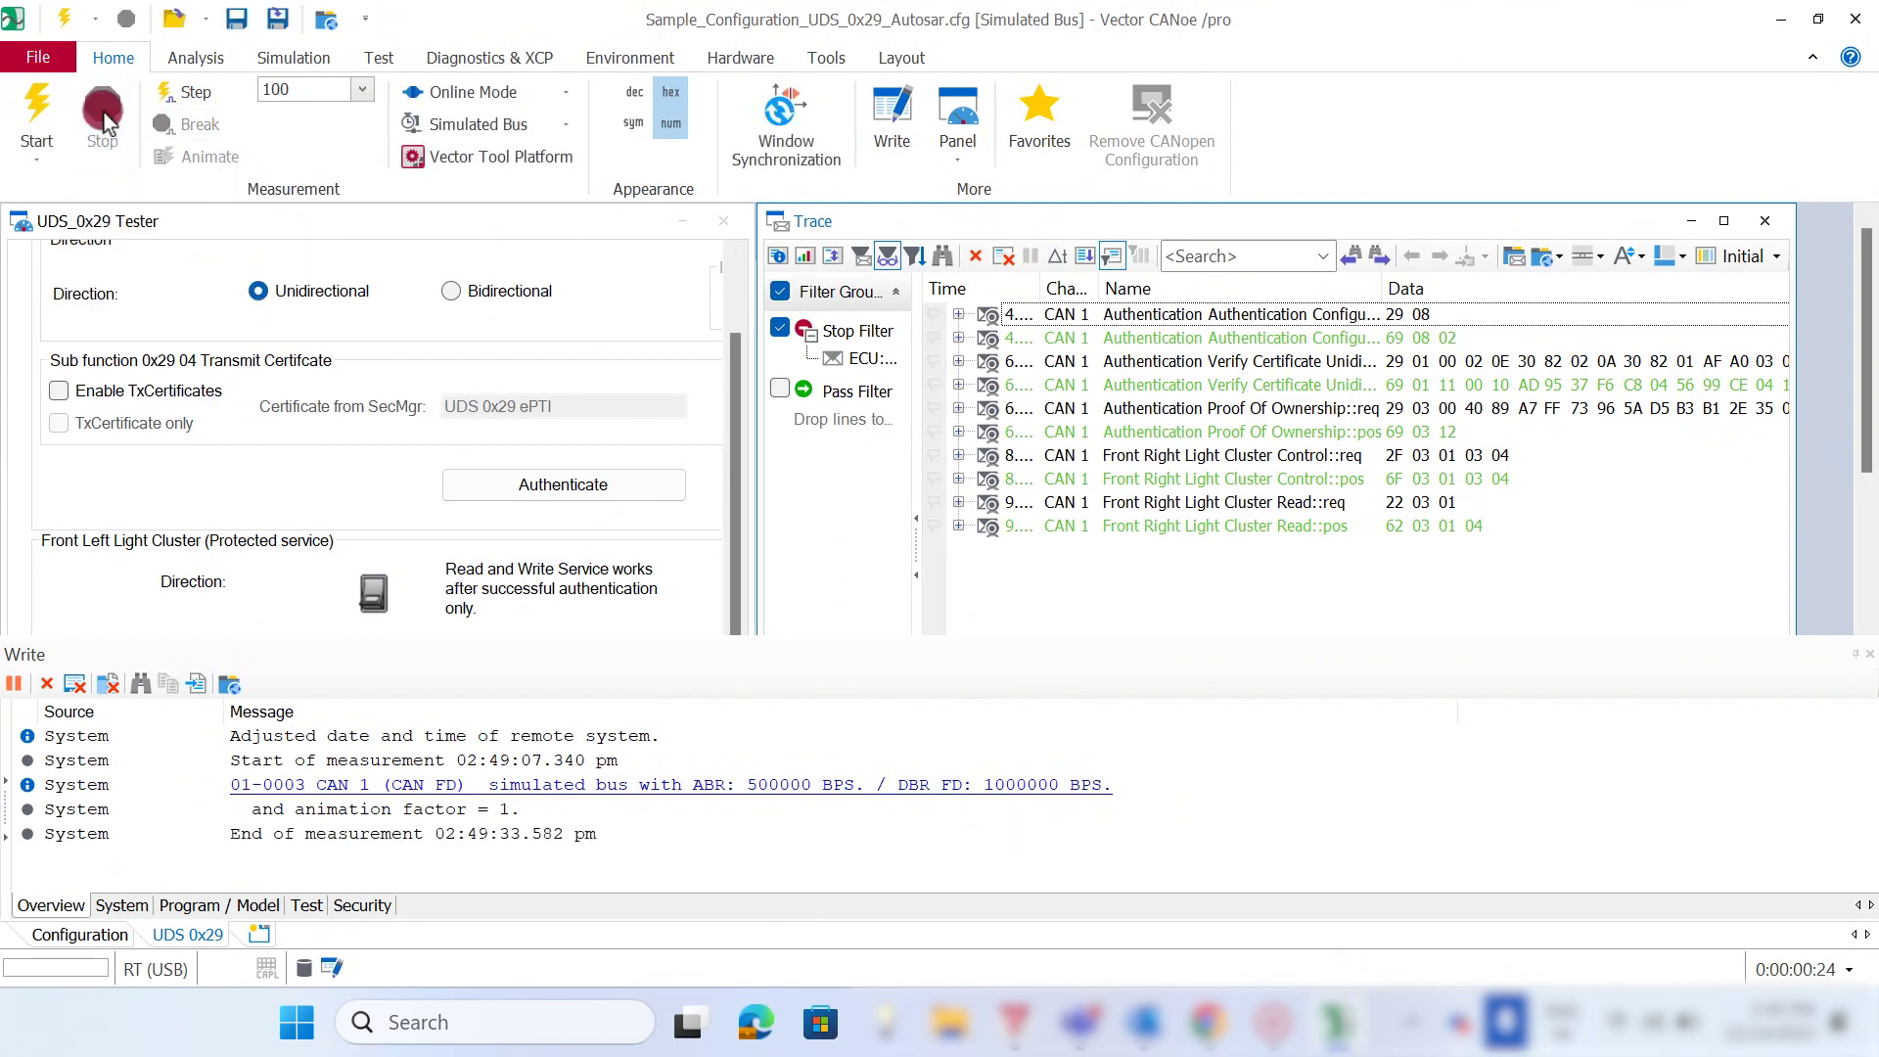
Reopen the Vector Tool Platform and examine the CANoe/CANalyzer remote files for the recorded log in User Files.
{"action": "left_click", "coordinate": [479, 157]}
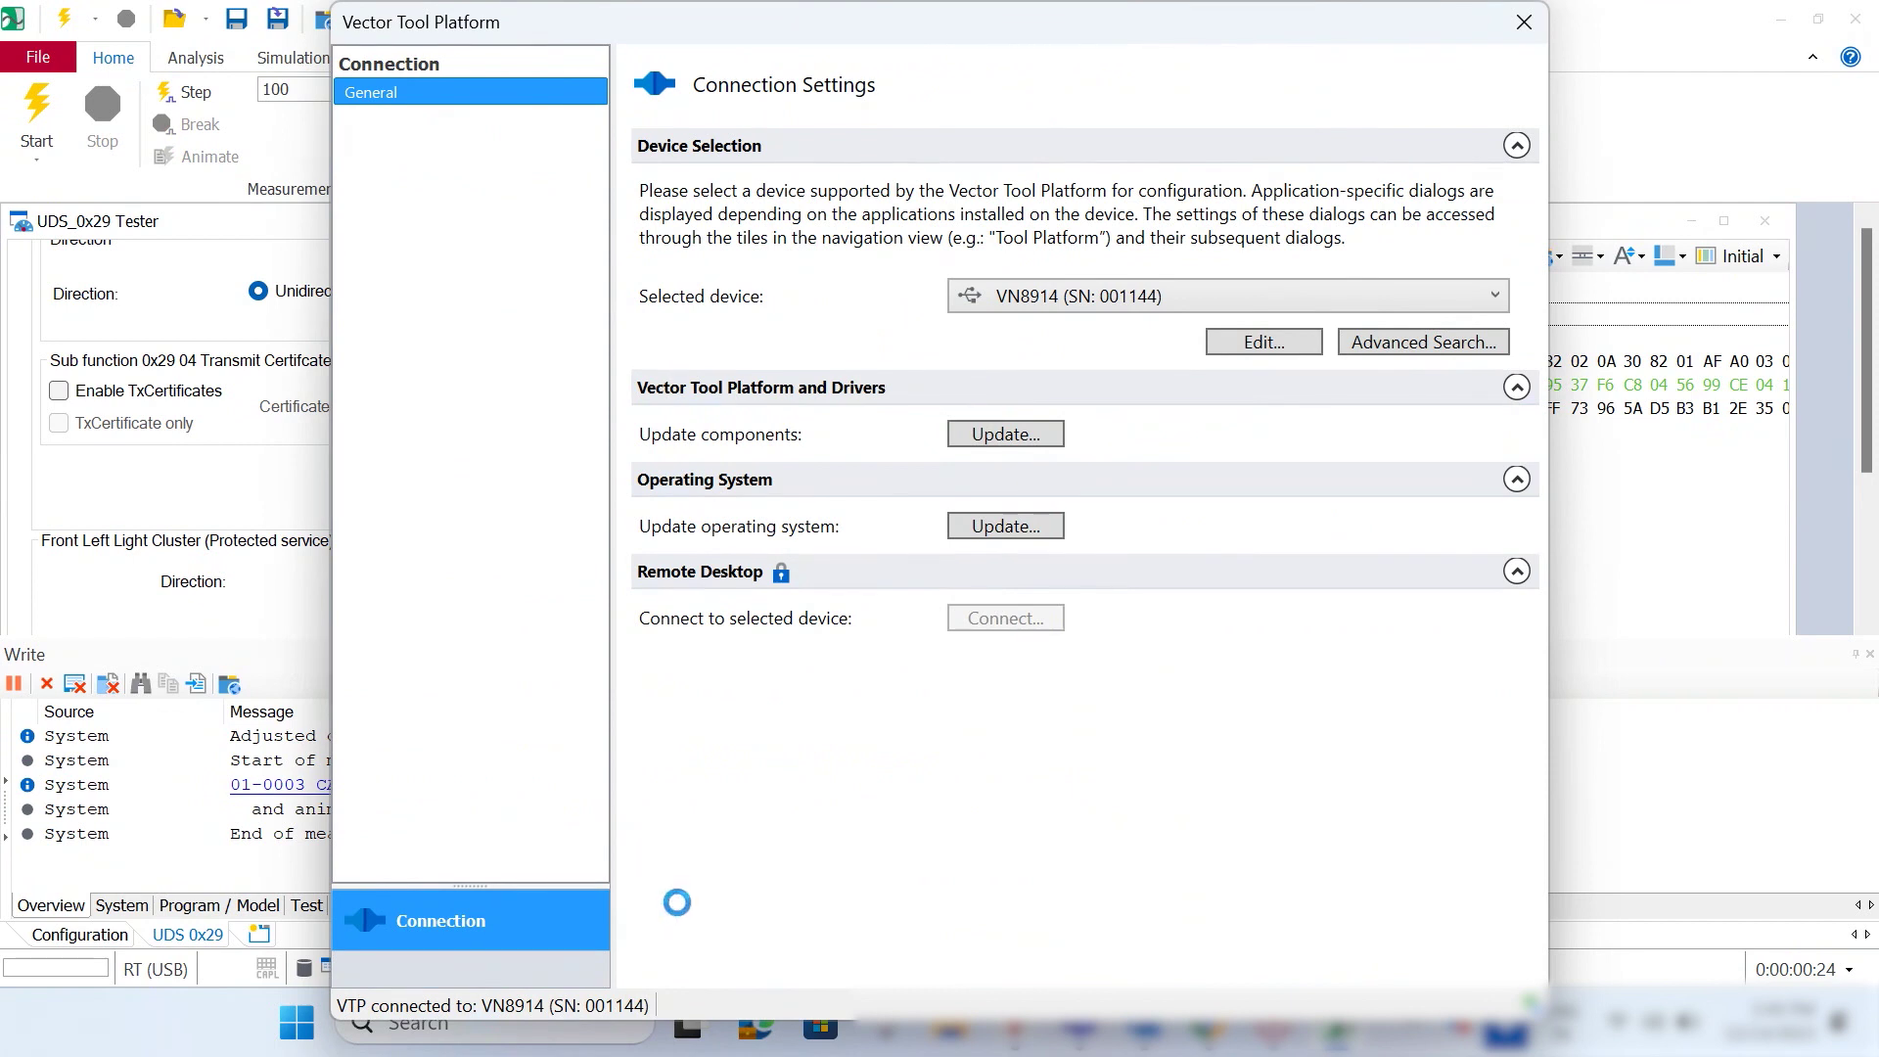
{"action": "left_click", "coordinate": [535, 712]}
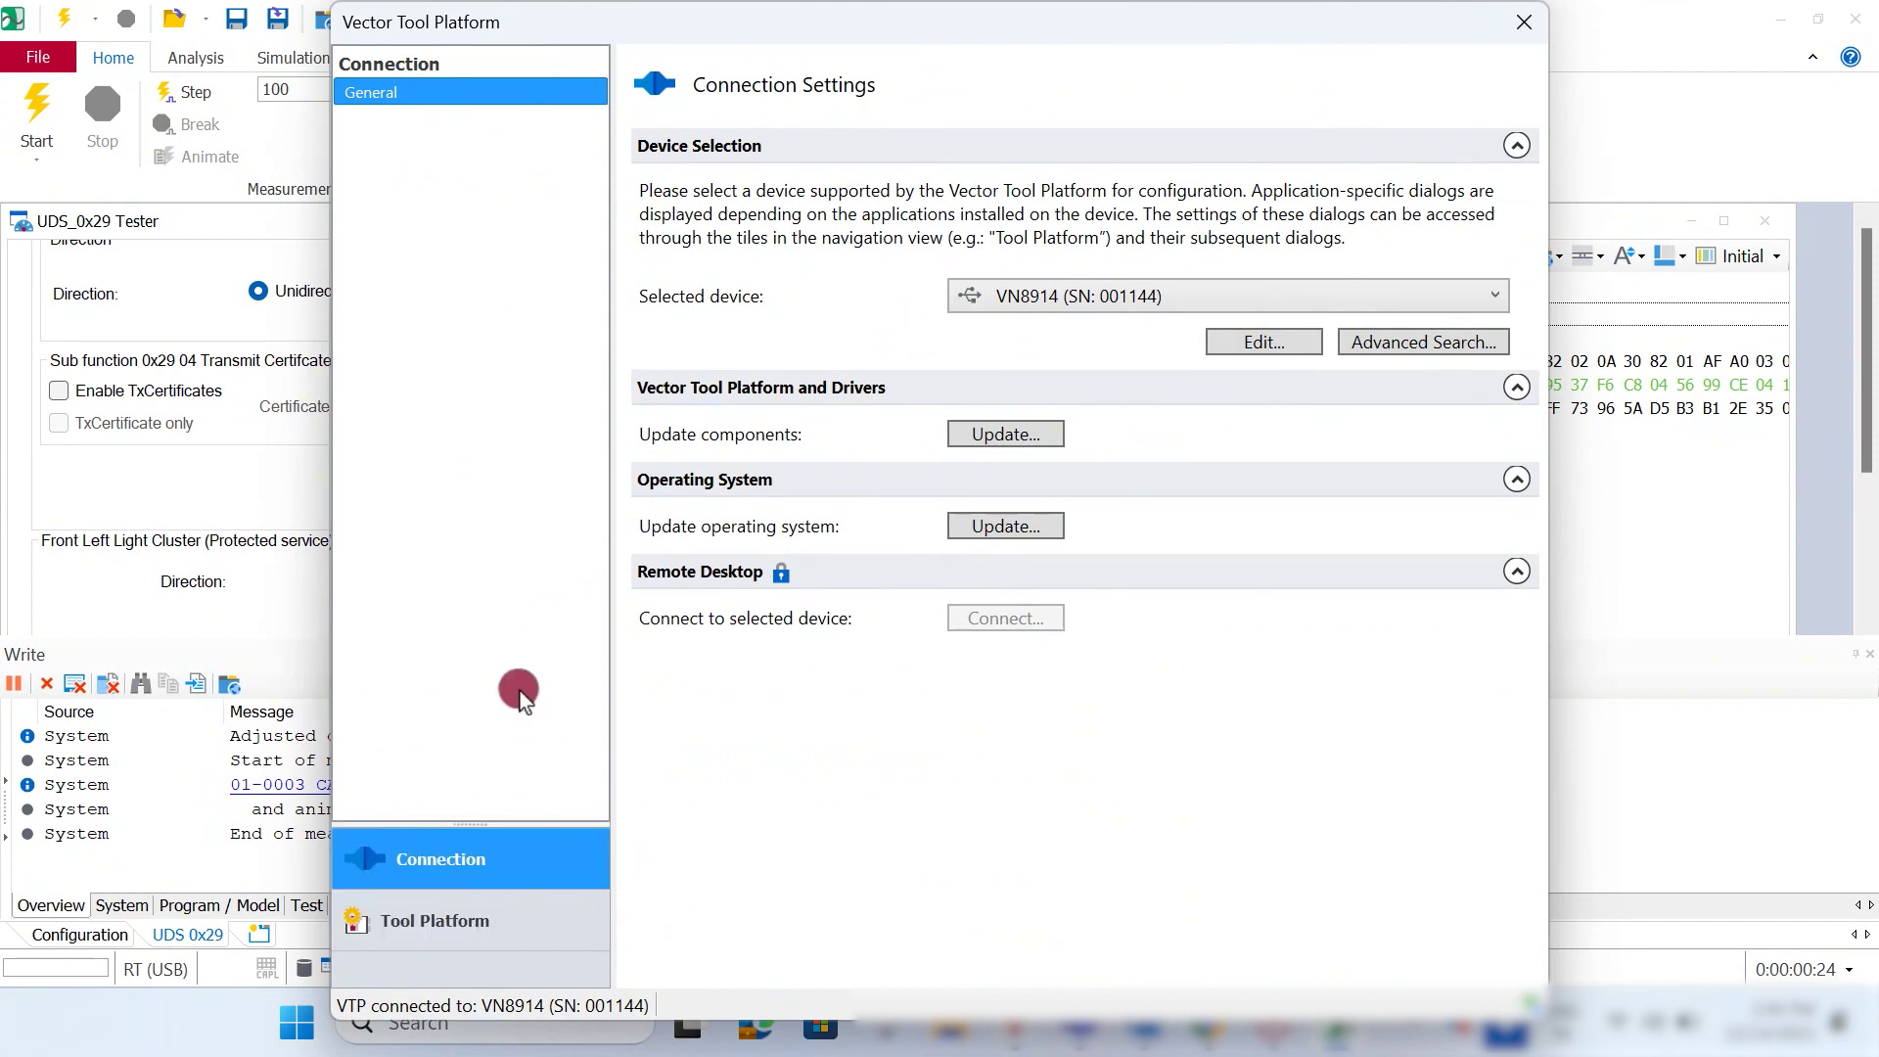
{"action": "left_click", "coordinate": [531, 919]}
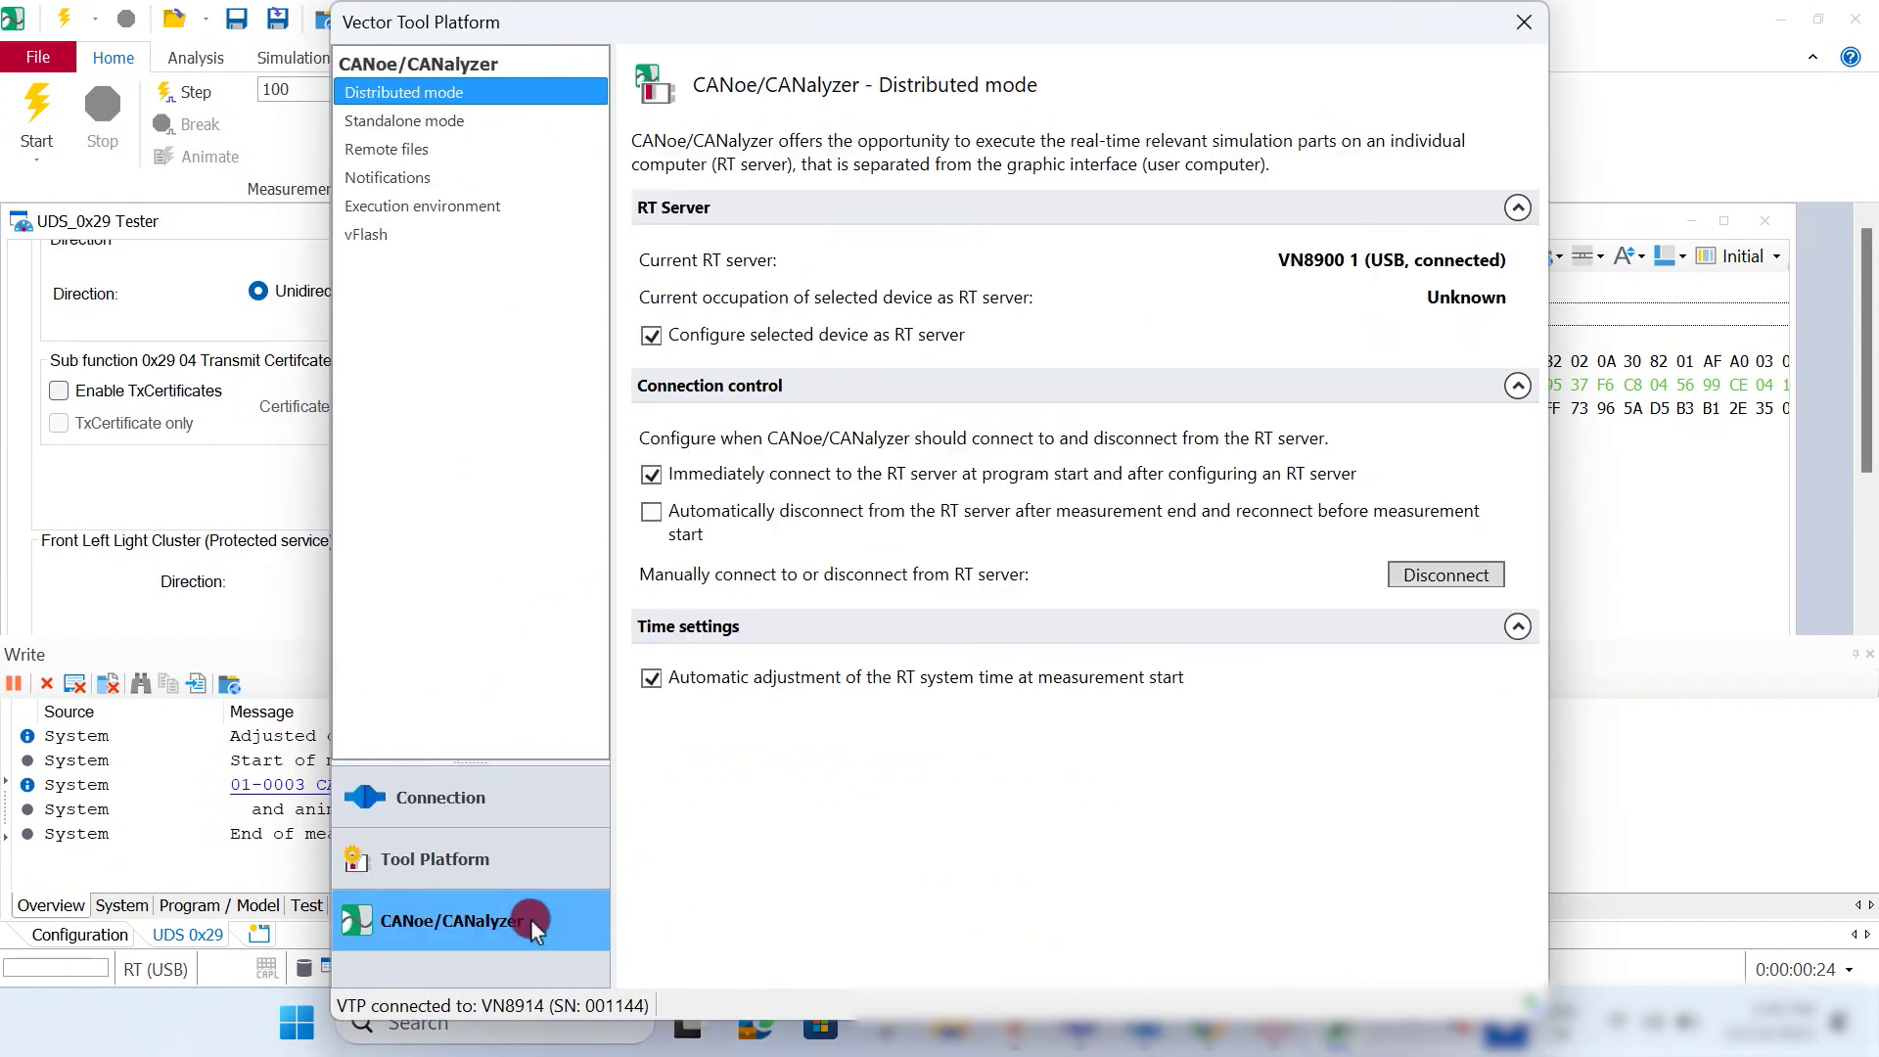
{"action": "left_click", "coordinate": [439, 153]}
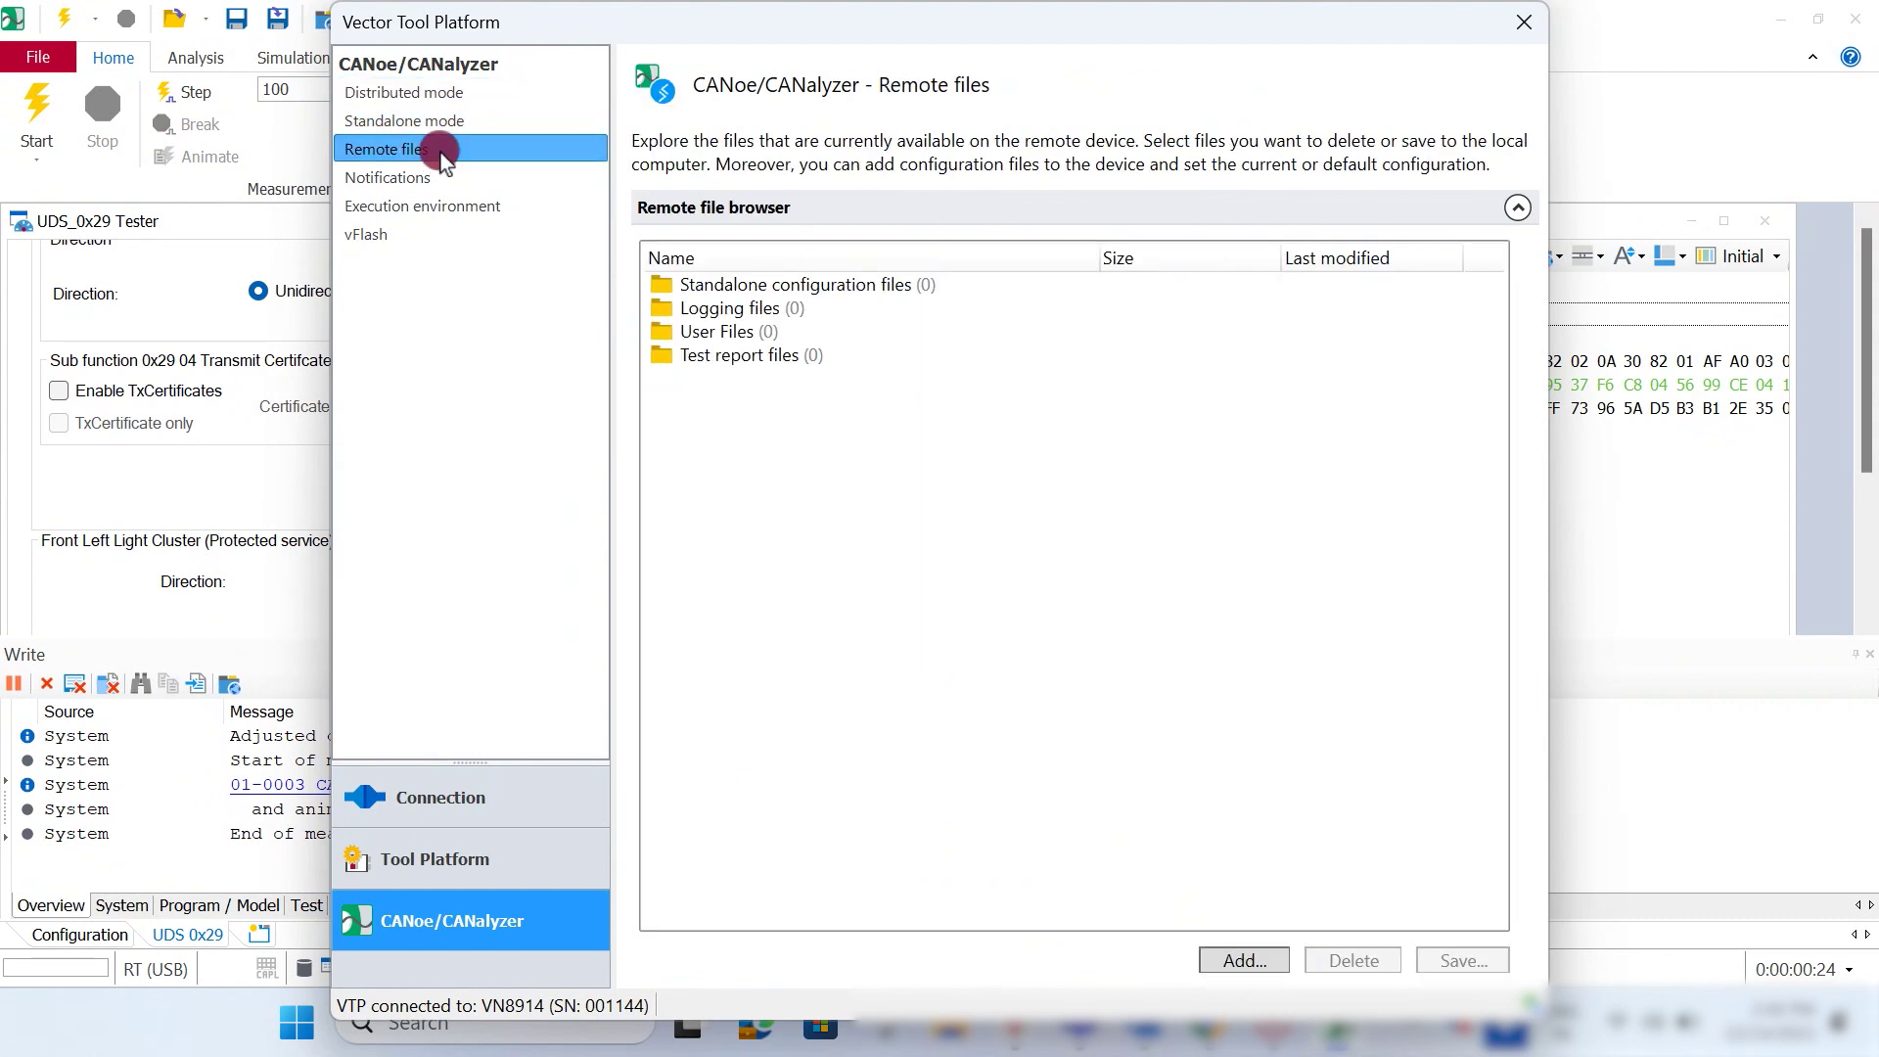
{"action": "left_click", "coordinate": [822, 440]}
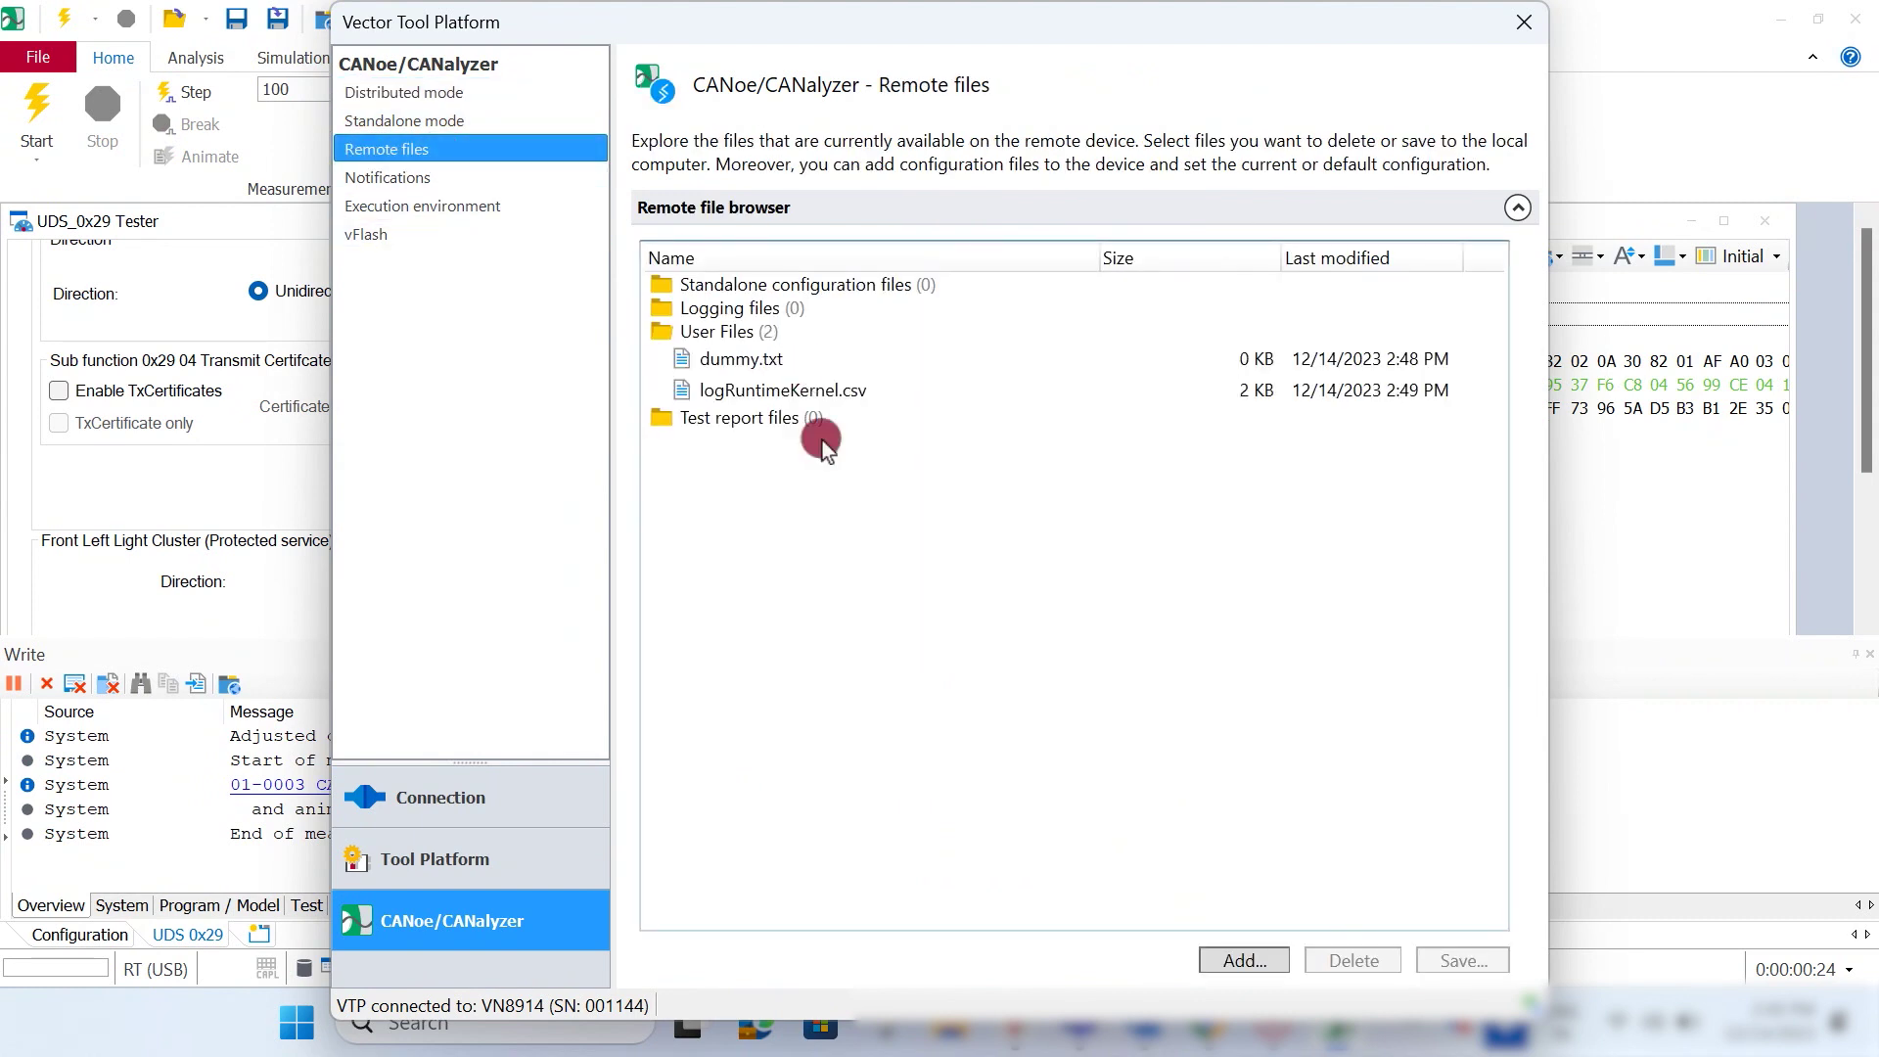
Start saving logRuntimeKernel.csv from User Files to the local computer, browse to Data (D:), and cancel the folder selection.
{"action": "left_click", "coordinate": [1293, 396]}
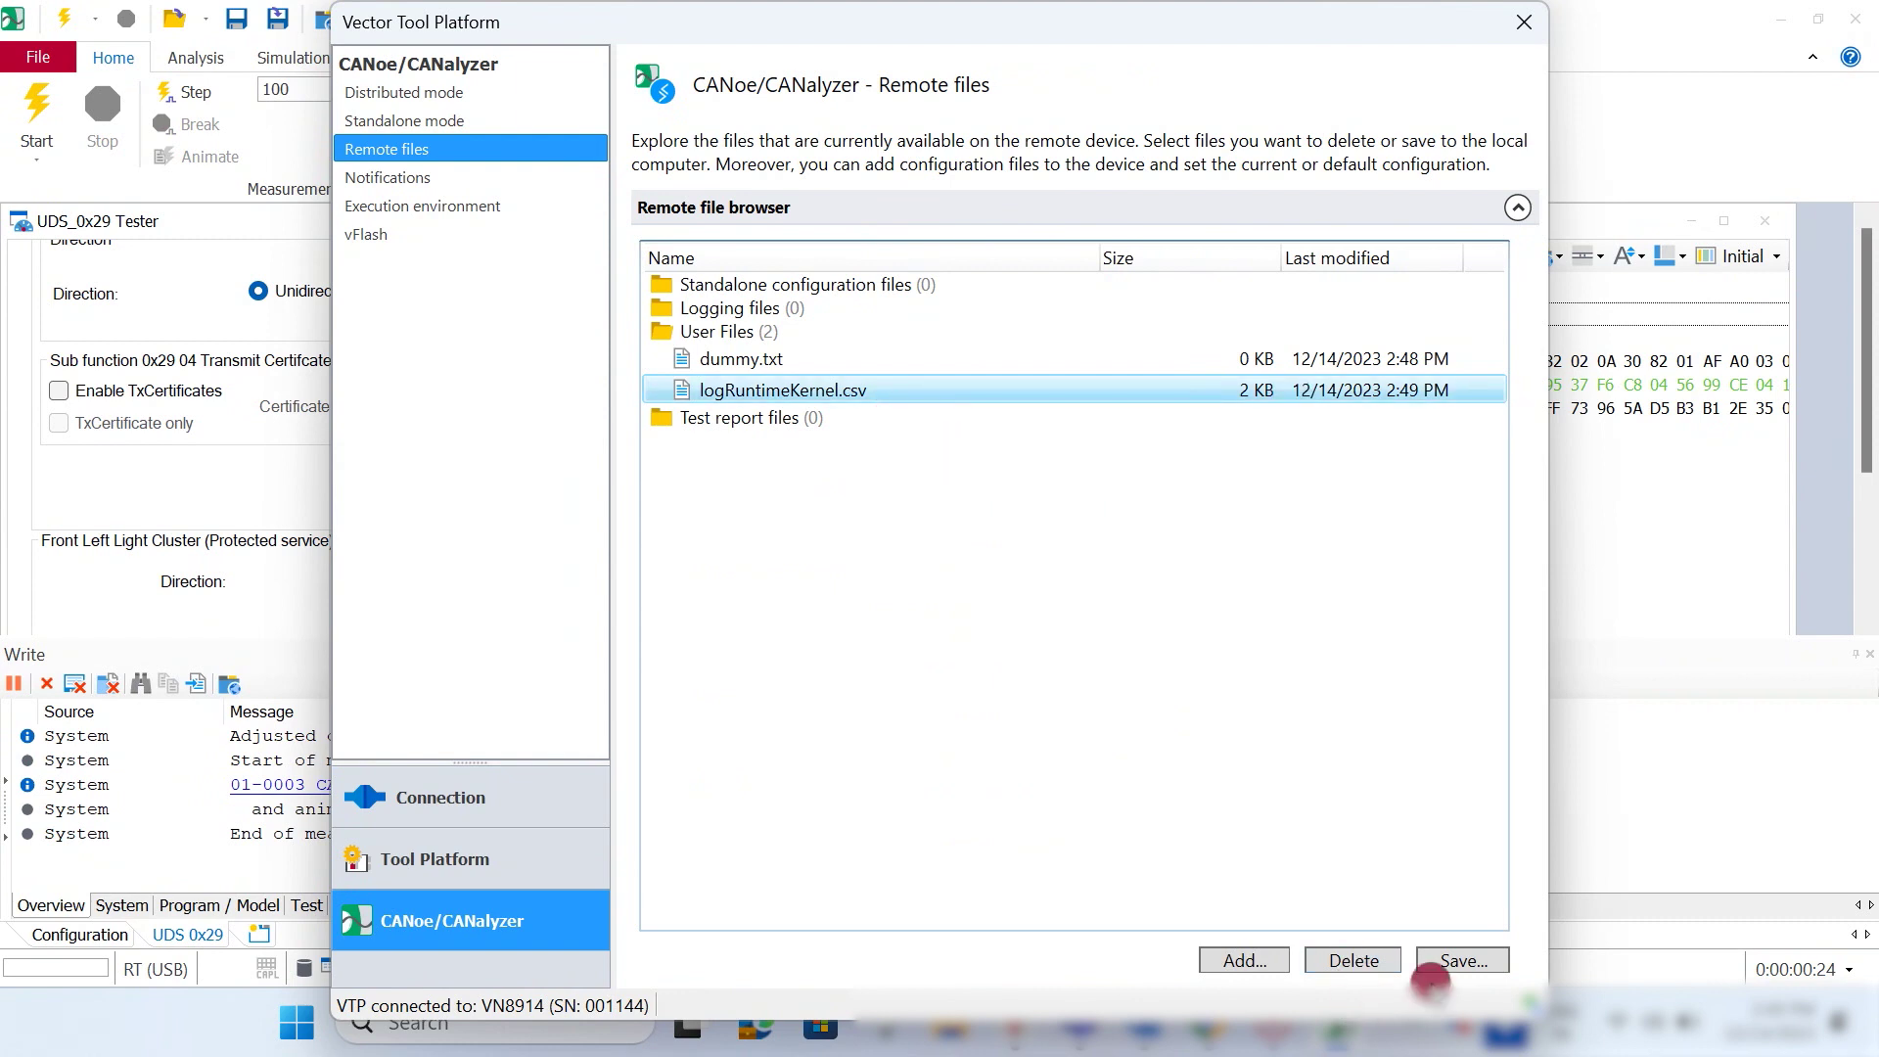
{"action": "left_click", "coordinate": [1462, 962]}
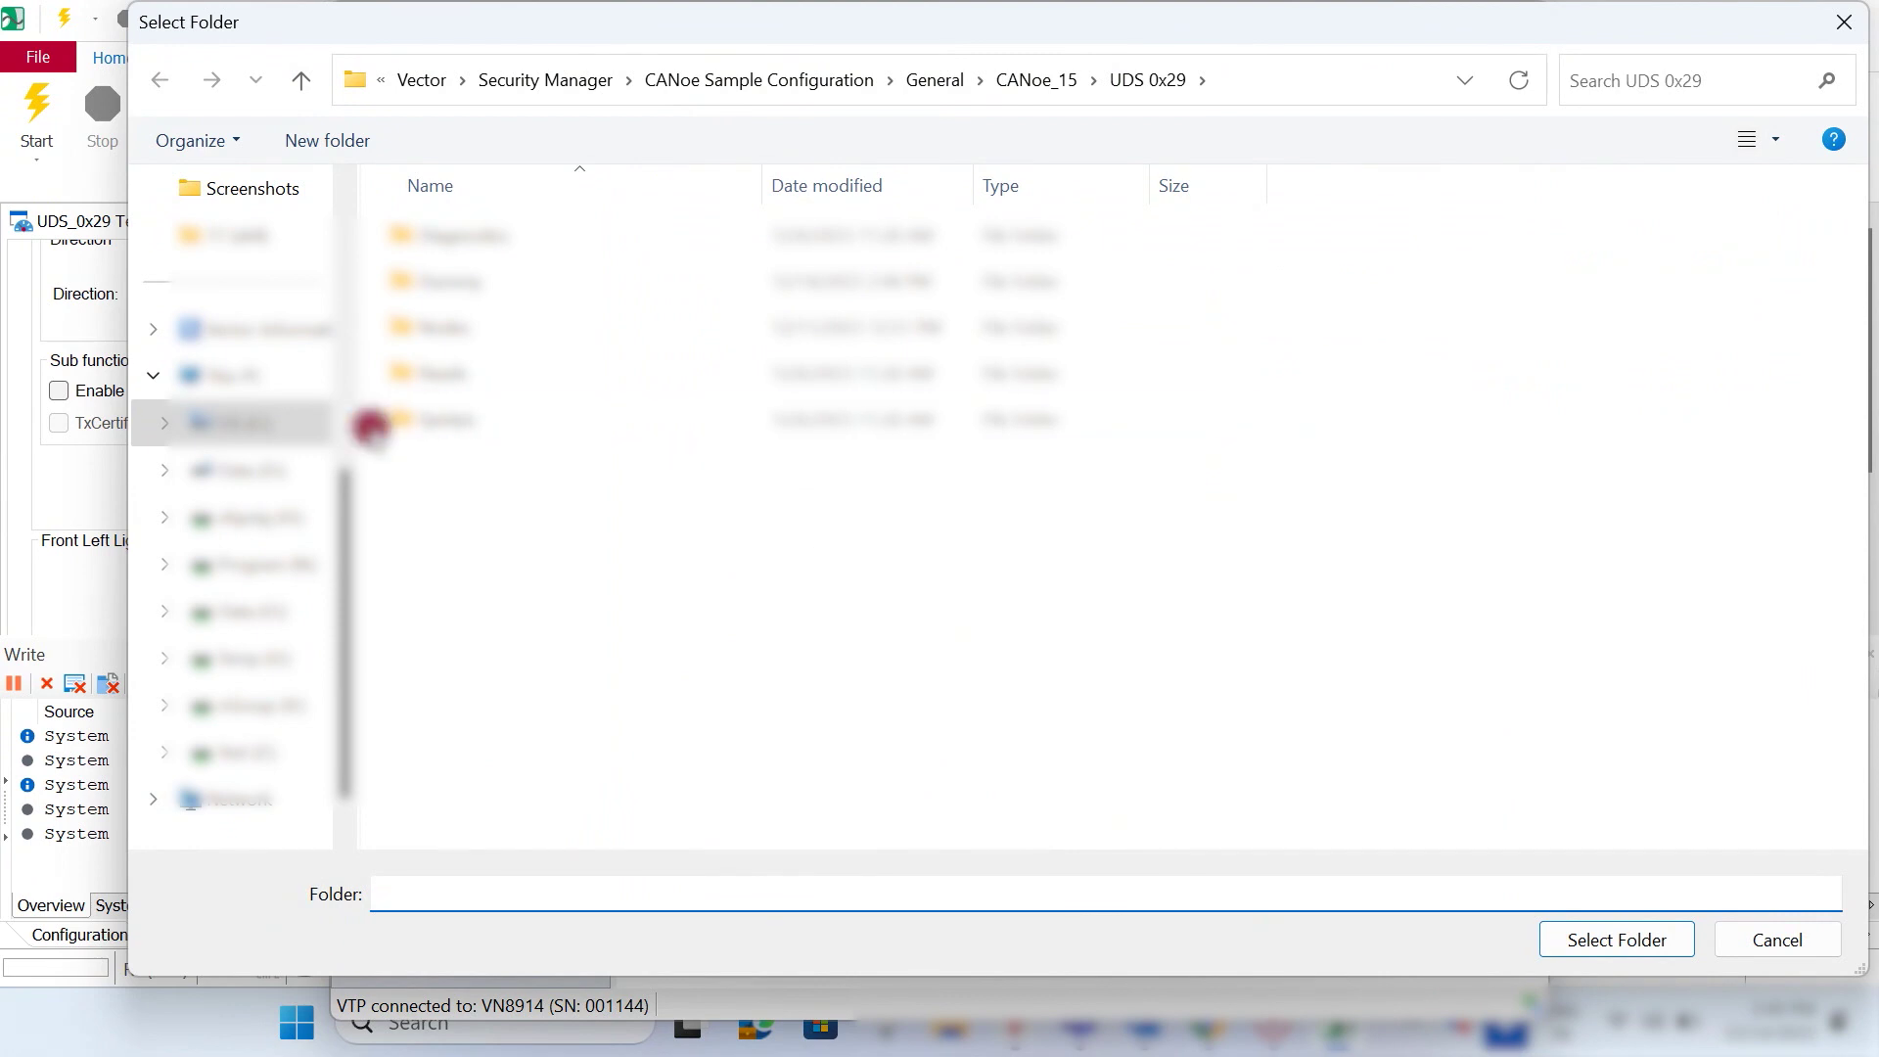
{"action": "left_click", "coordinate": [280, 474]}
{"action": "left_click", "coordinate": [1783, 940]}
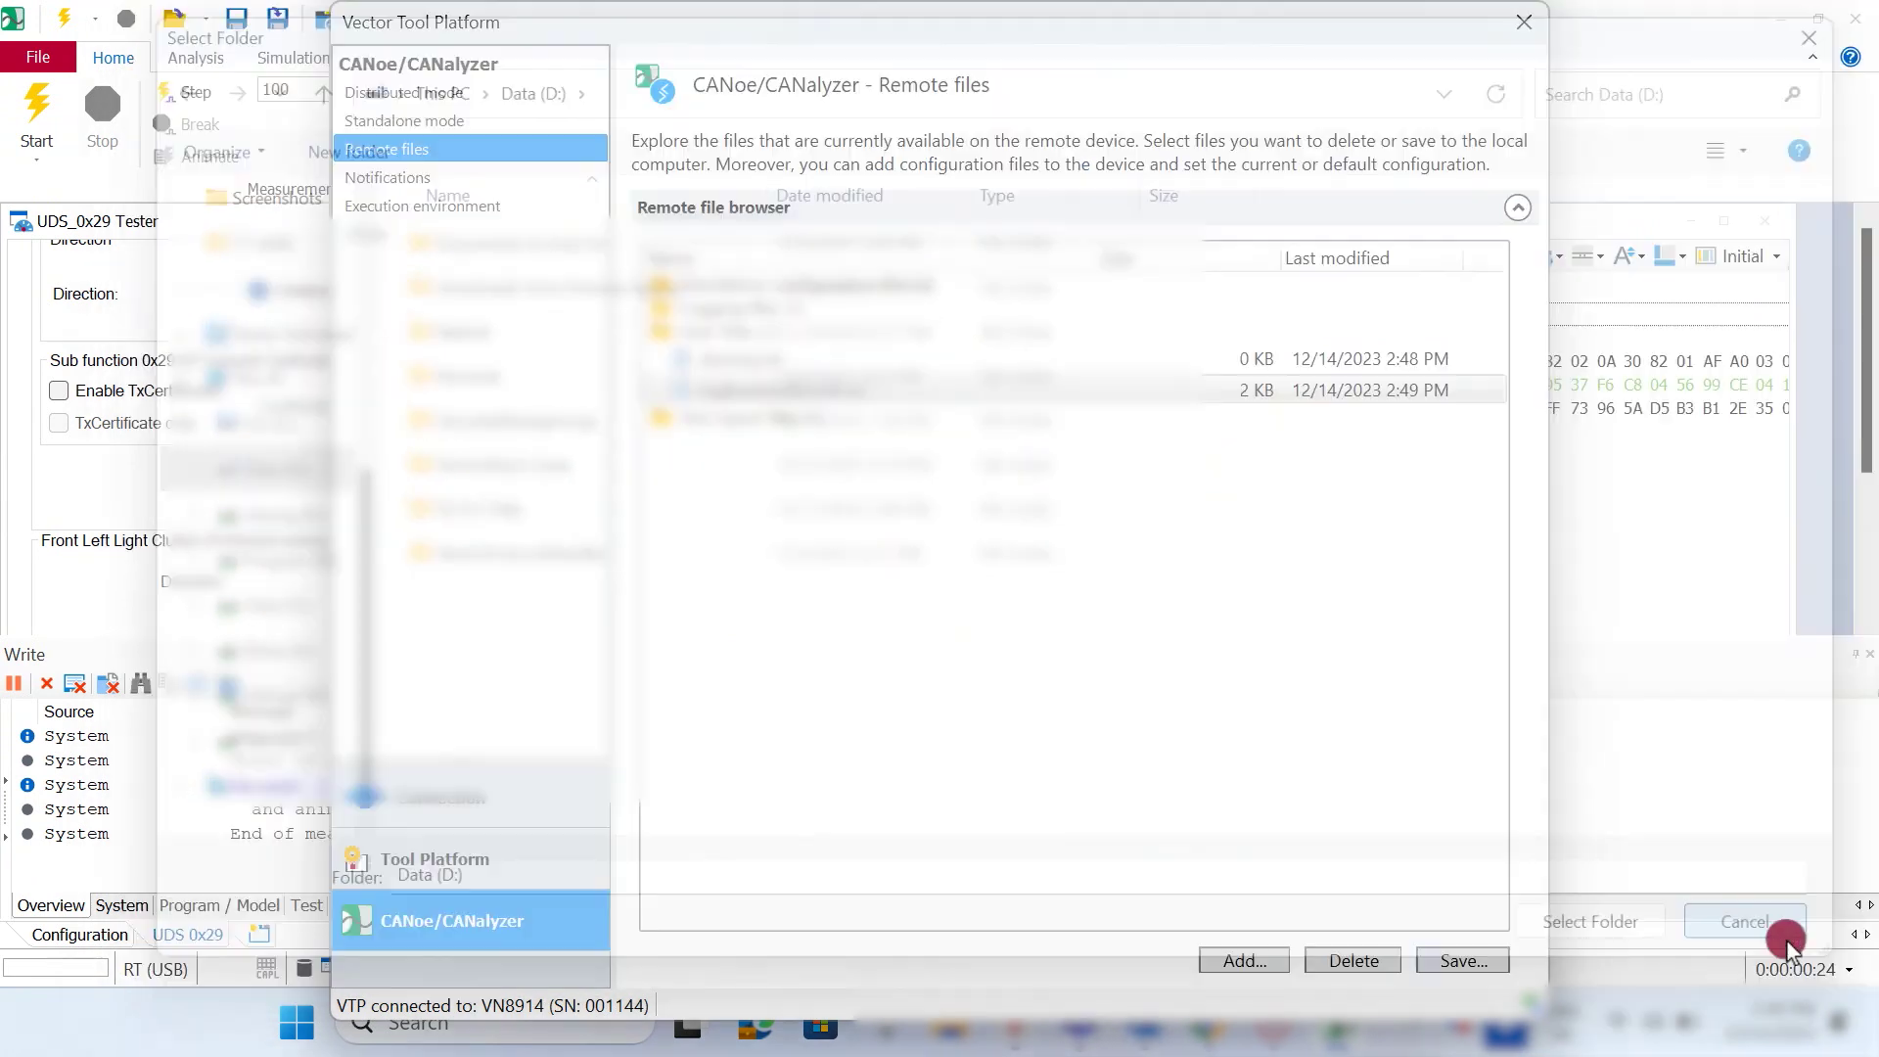
Close the Vector Tool Platform and exit CANoe so the log file is completed.
{"action": "left_click", "coordinate": [1360, 961]}
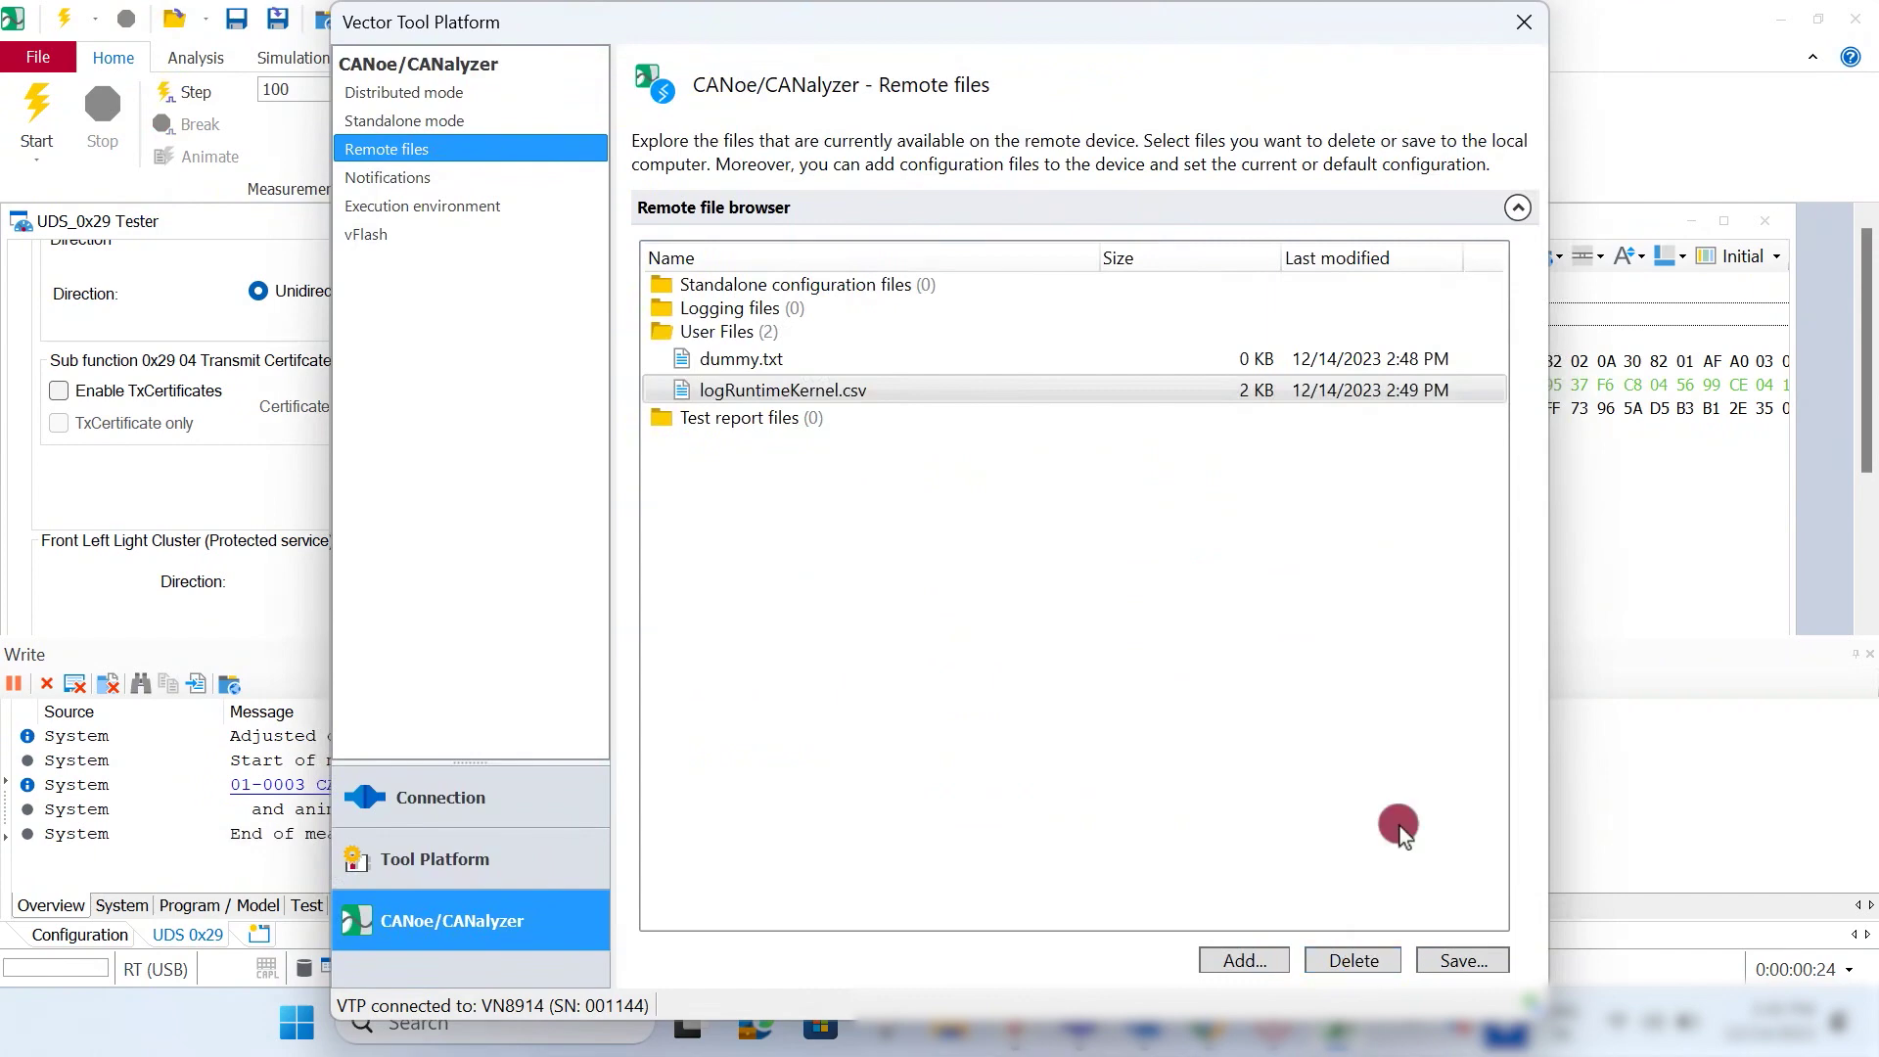
{"action": "left_click", "coordinate": [1517, 26]}
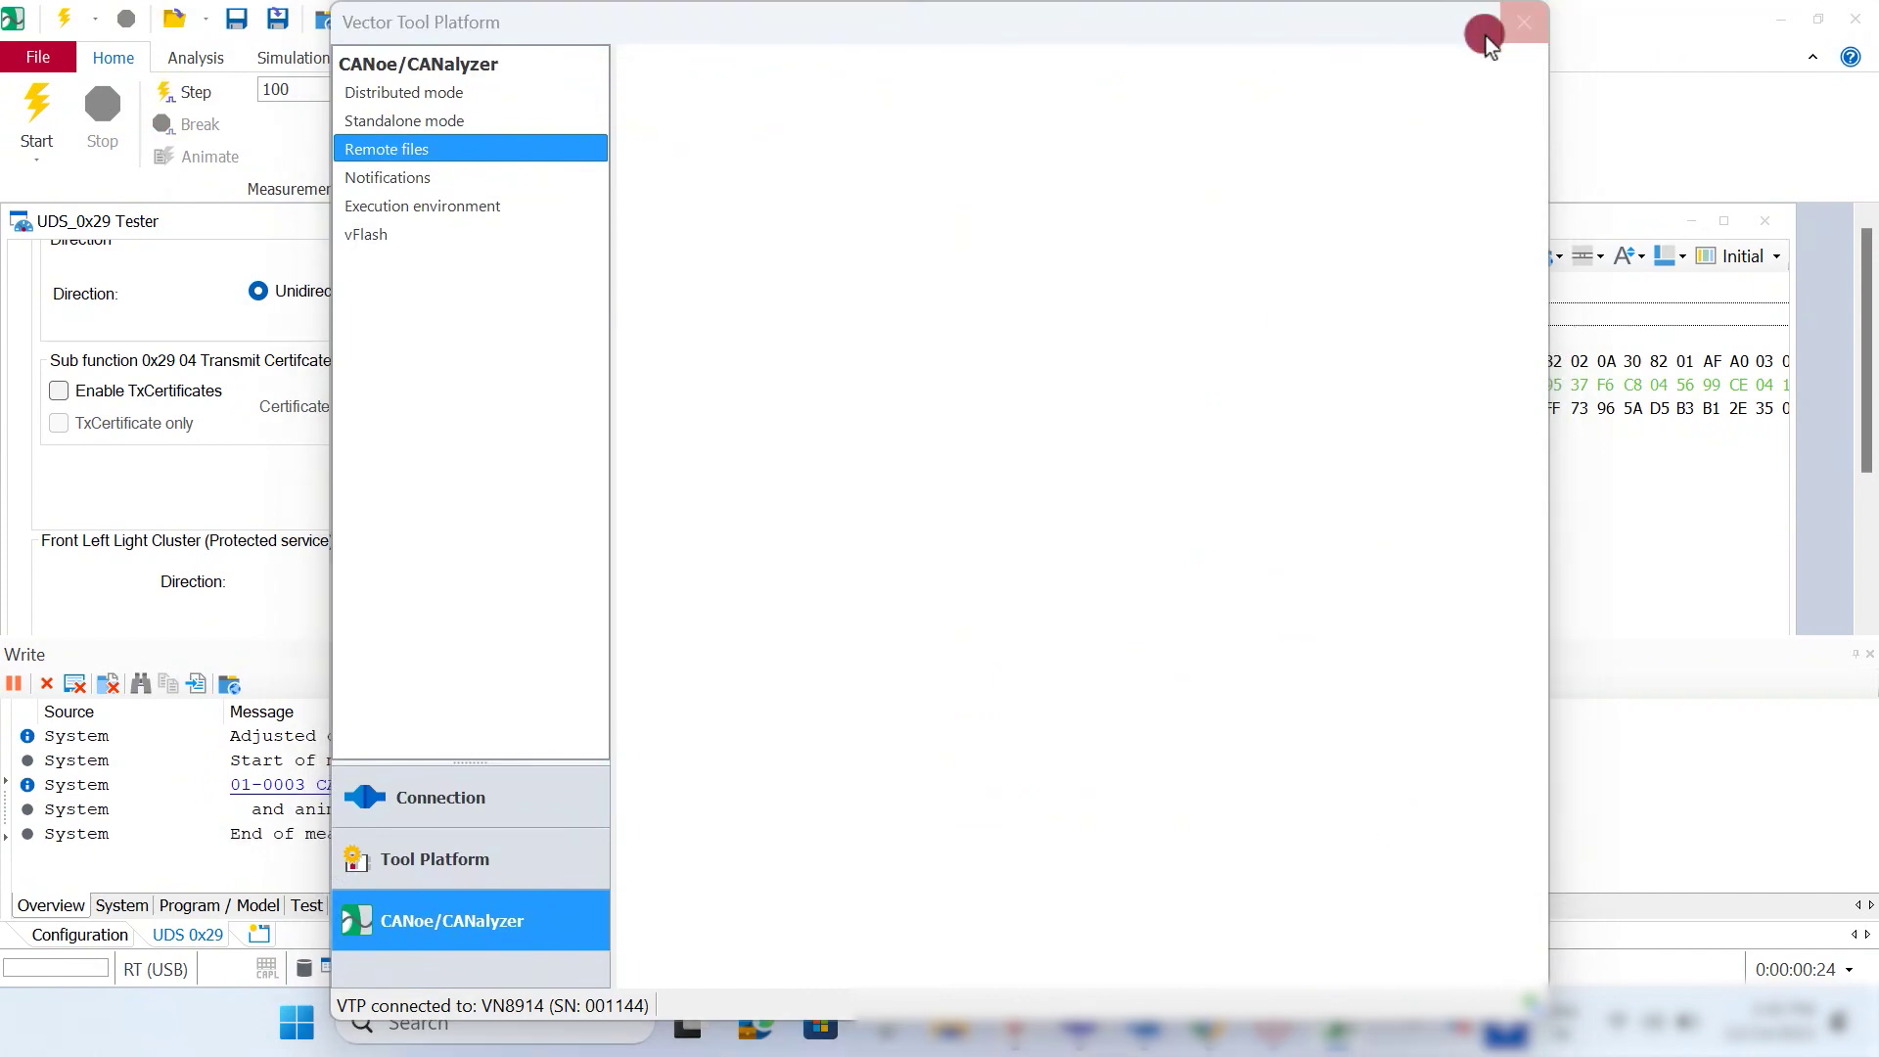
{"action": "left_click", "coordinate": [1857, 28]}
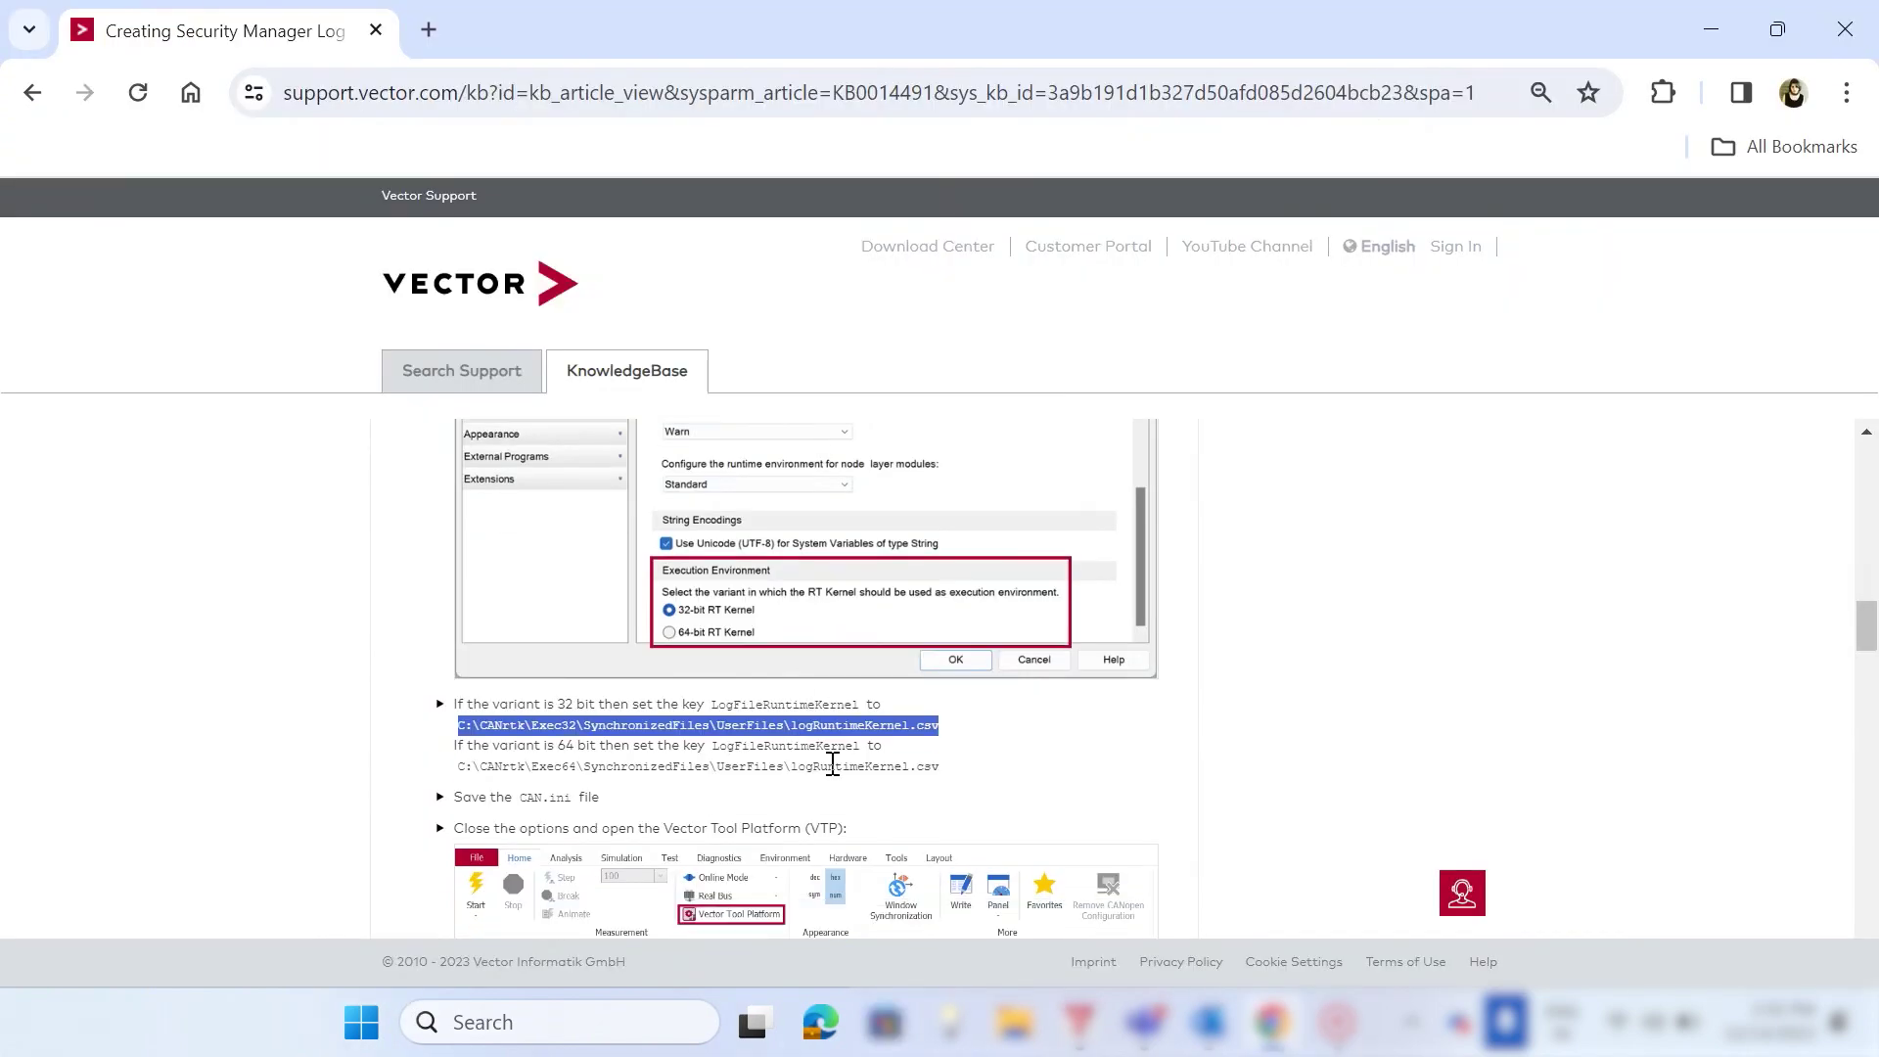
In the browser, review the knowledge base article's remaining steps, from updating the RT kernel to saving logRuntimeKernel.csv and closing CANoe.
{"action": "scroll", "coordinate": [829, 763], "scroll_direction": "down", "scroll_amount": 6}
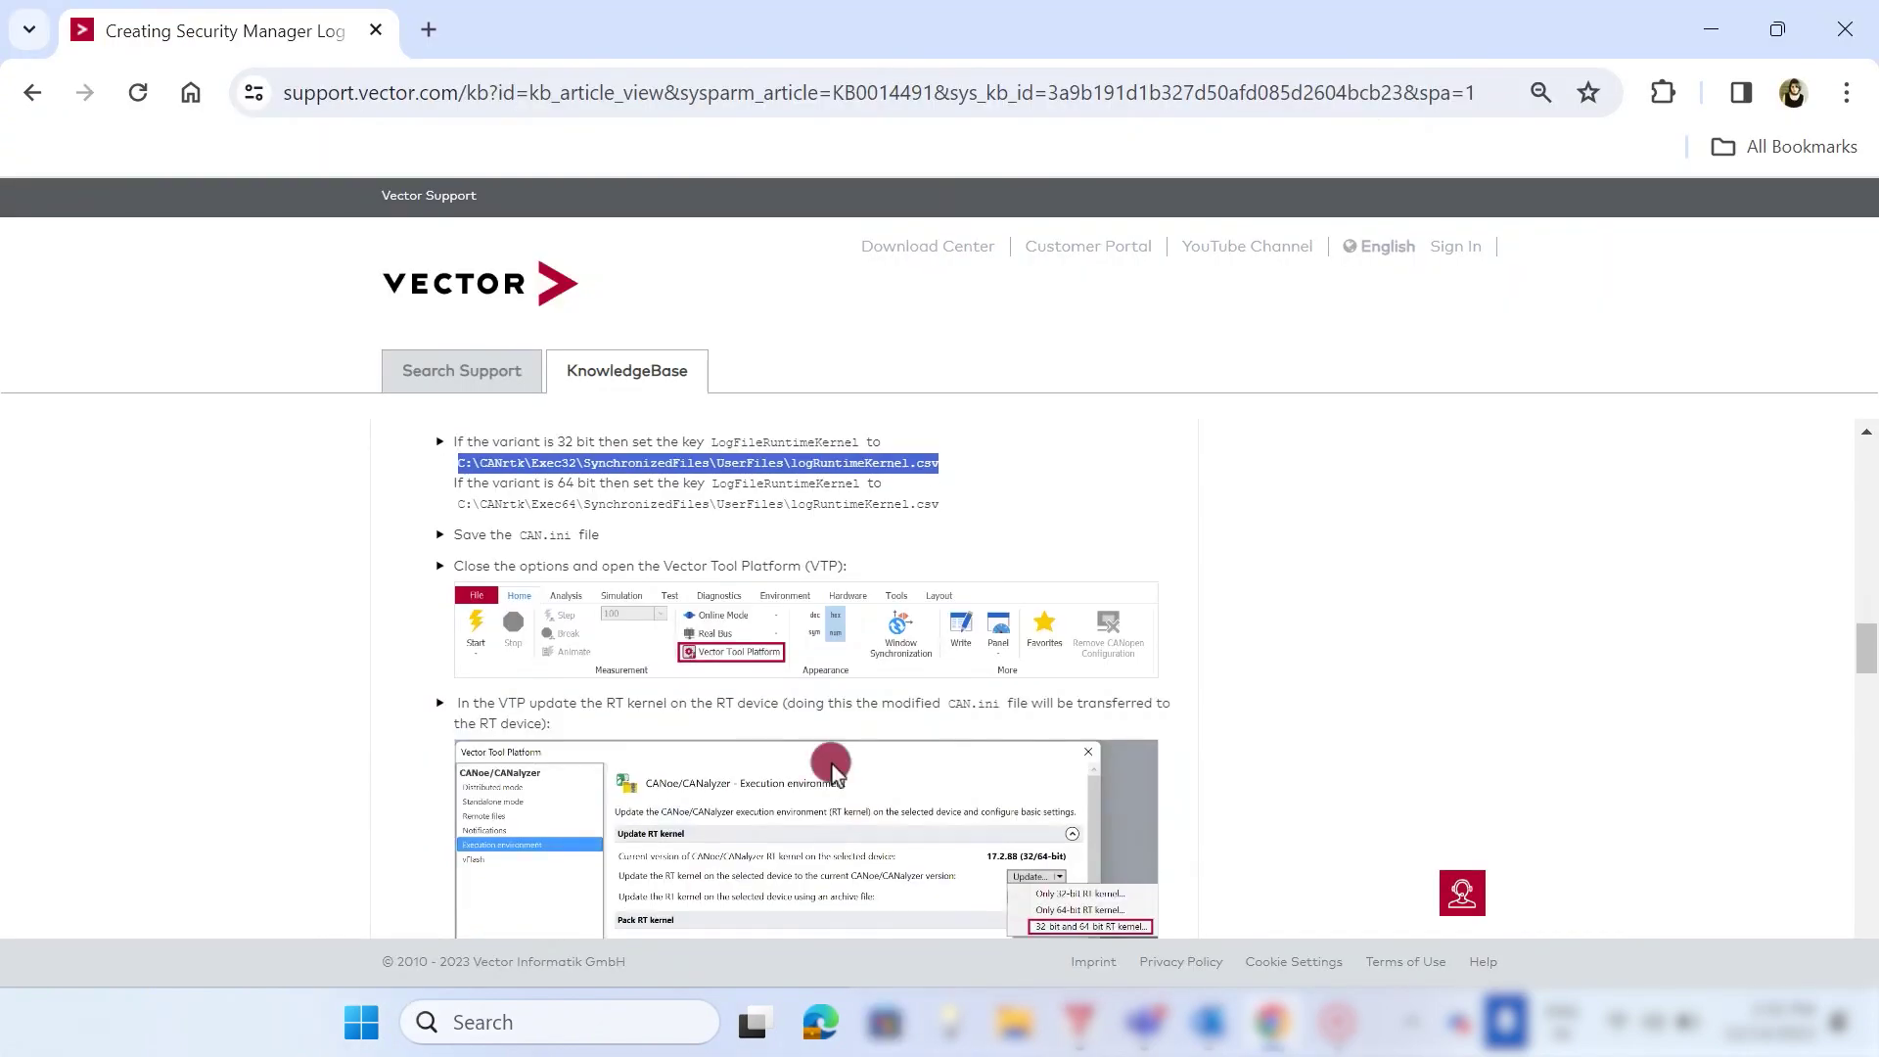
{"action": "scroll", "coordinate": [829, 763], "scroll_direction": "down", "scroll_amount": 10}
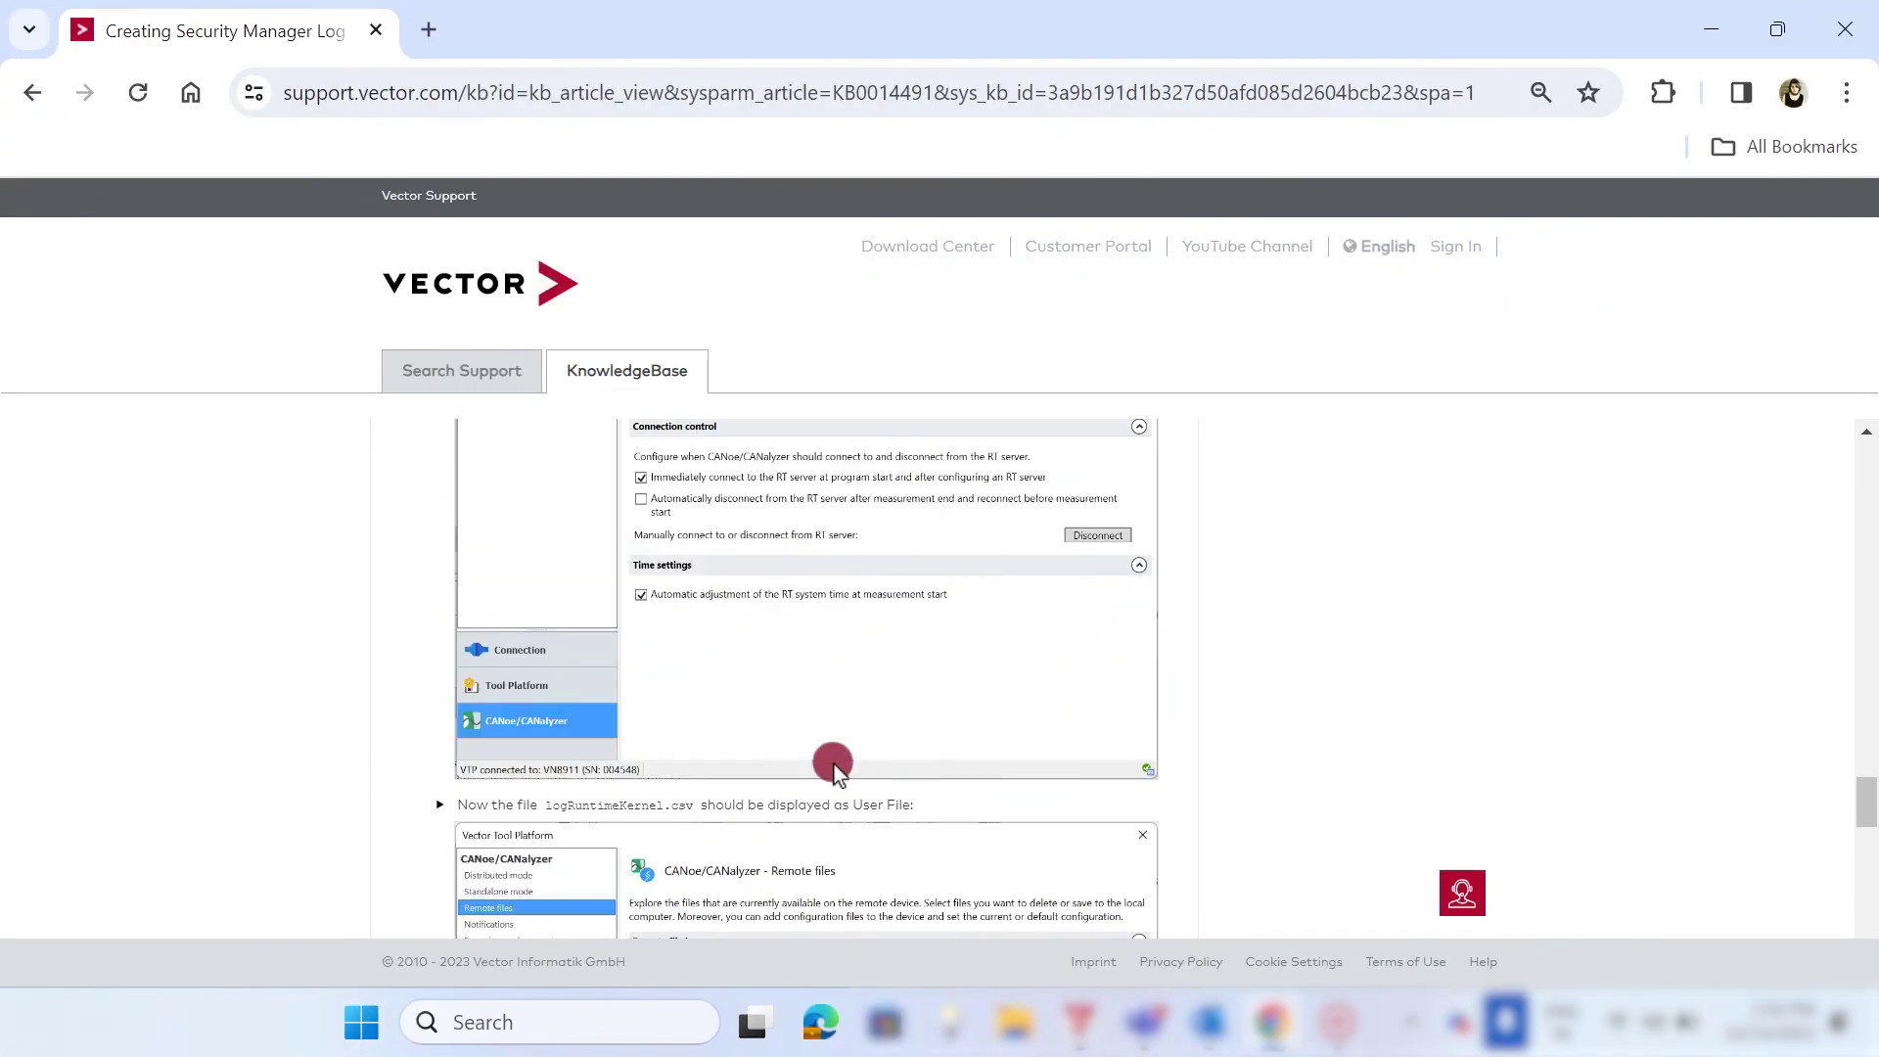
{"action": "scroll", "coordinate": [835, 761], "scroll_direction": "down", "scroll_amount": 3}
{"action": "scroll", "coordinate": [842, 765], "scroll_direction": "down", "scroll_amount": 6}
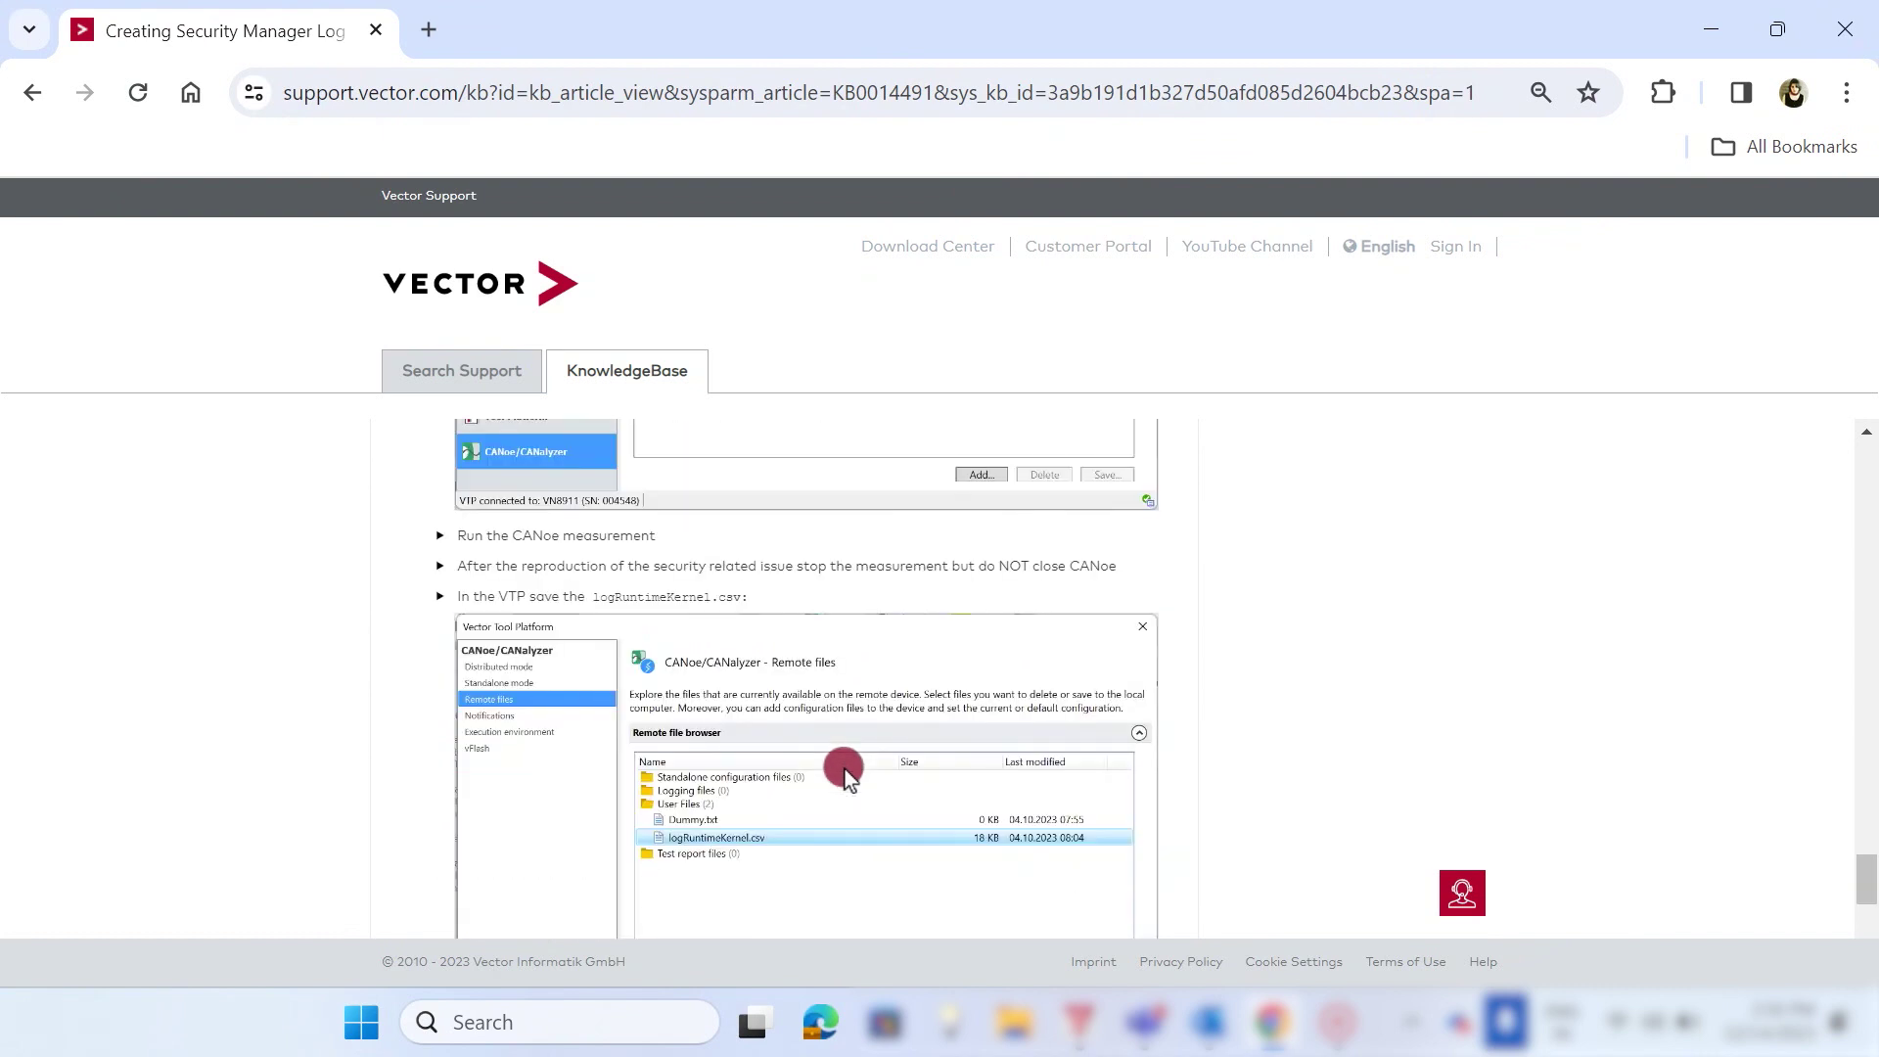
{"action": "scroll", "coordinate": [843, 768], "scroll_direction": "down", "scroll_amount": 2}
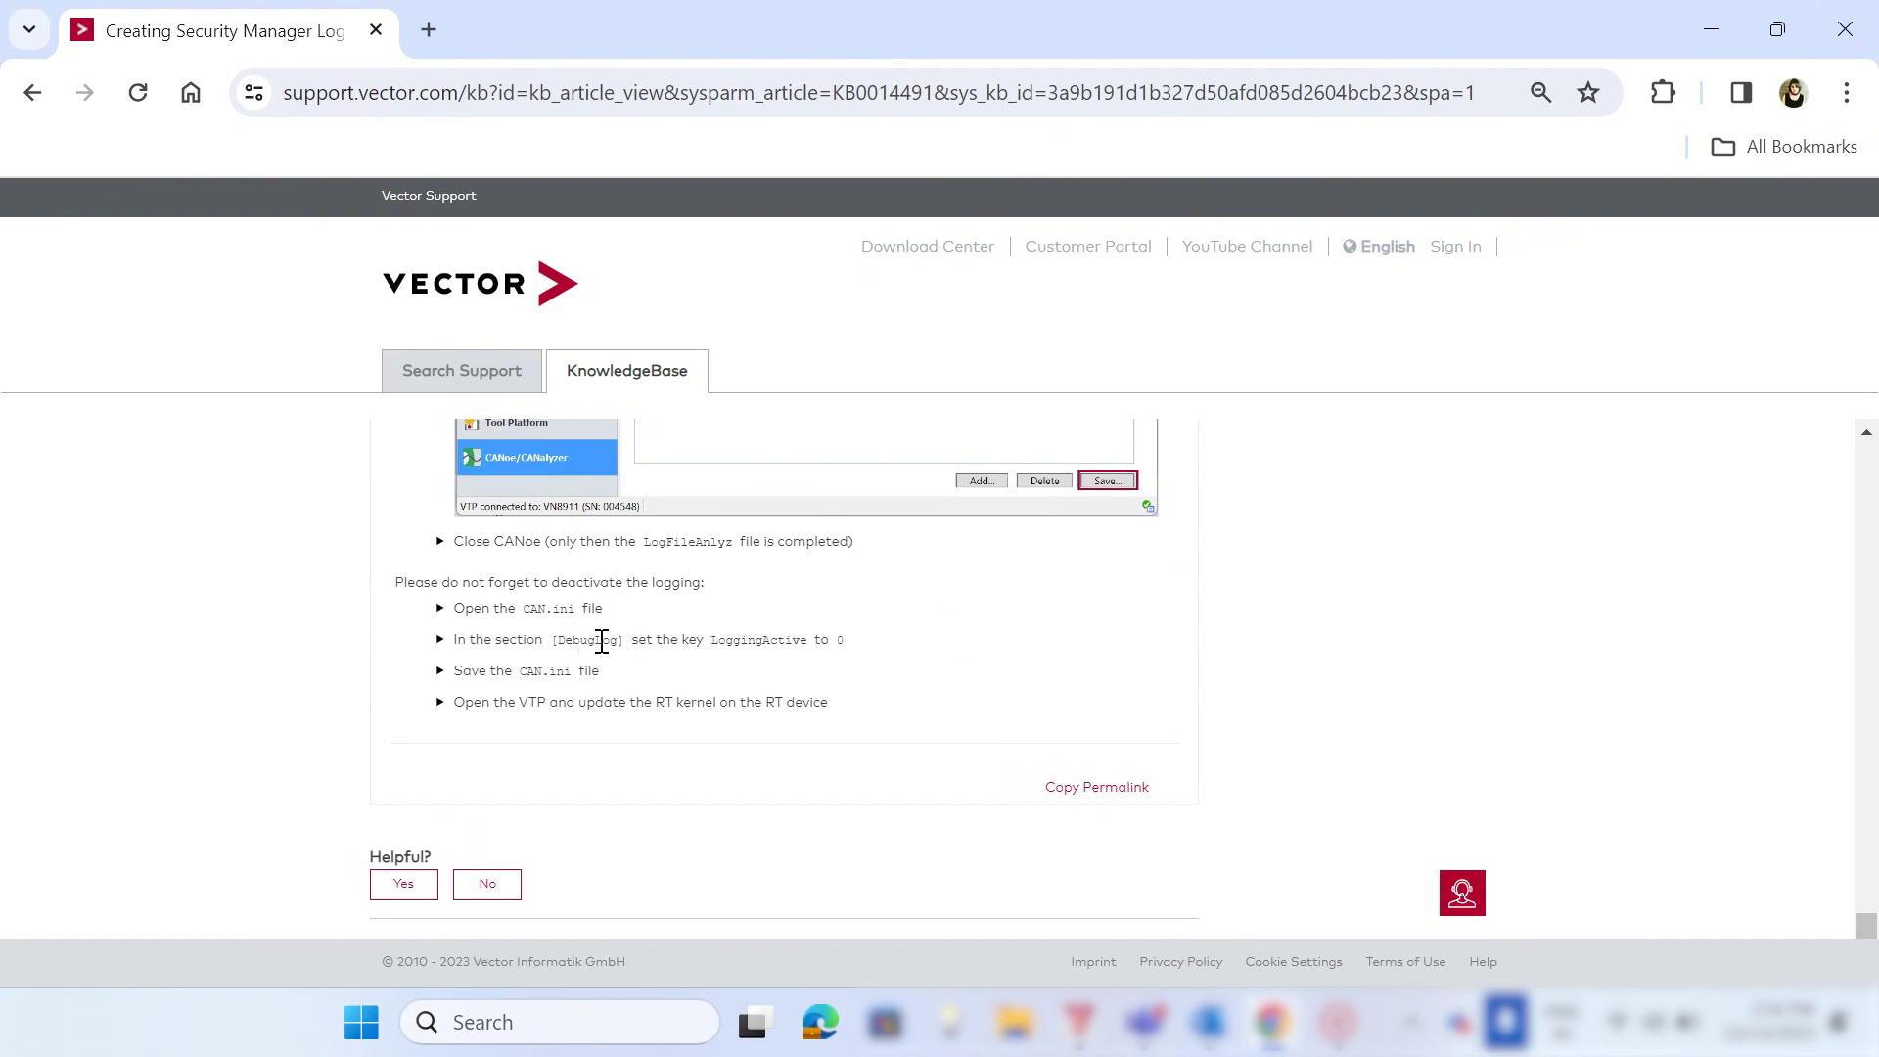
Read the article's instructions for deactivating the logging in CAN.ini and show the Vector Support contact options.
{"action": "left_click", "coordinate": [543, 653]}
{"action": "left_click", "coordinate": [545, 631]}
{"action": "left_click", "coordinate": [544, 593]}
{"action": "left_click", "coordinate": [538, 294]}
{"action": "left_click", "coordinate": [736, 758]}
{"action": "left_click", "coordinate": [1462, 889]}
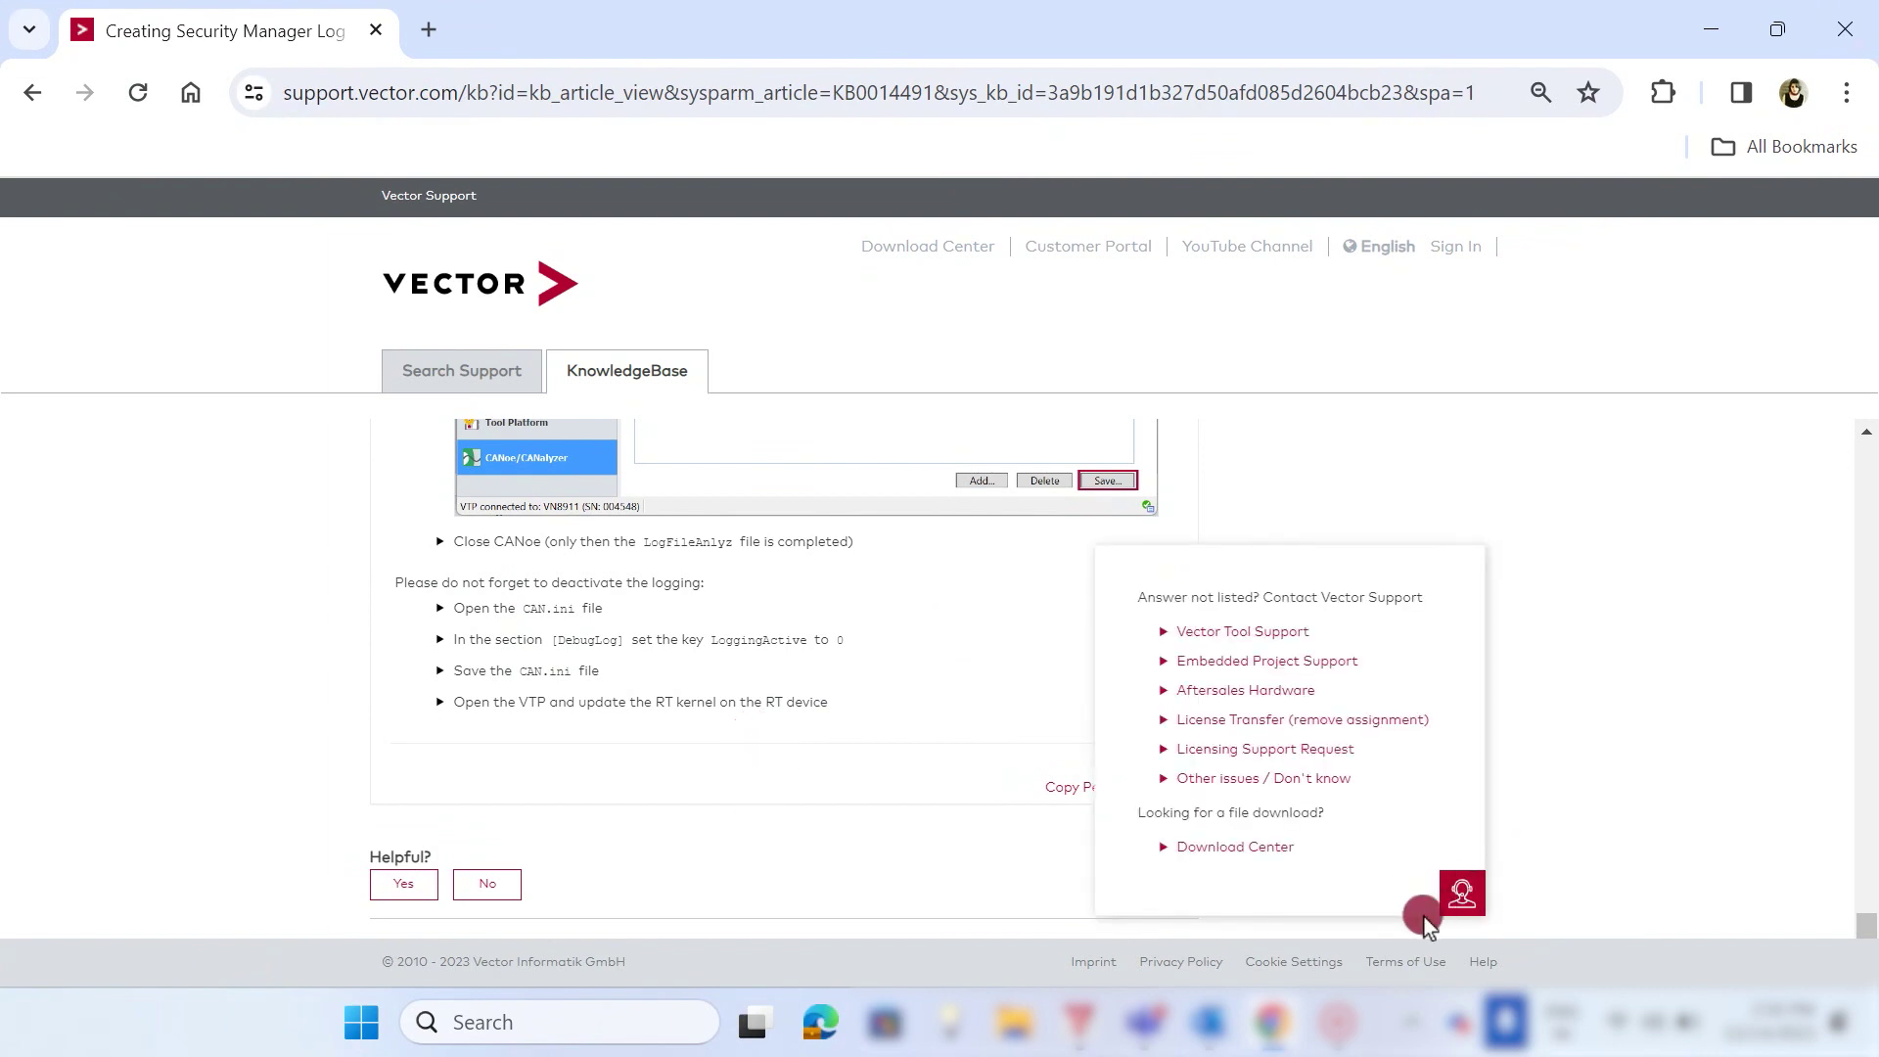